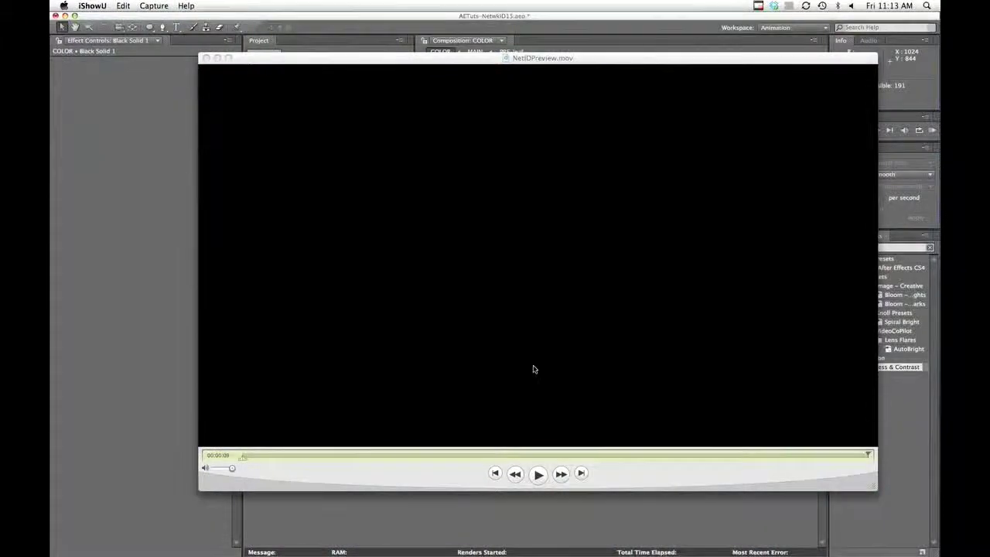
Play the NetIDPreview.mov preview of the finished animation and look at the Comp 1 timeline.
click(534, 476)
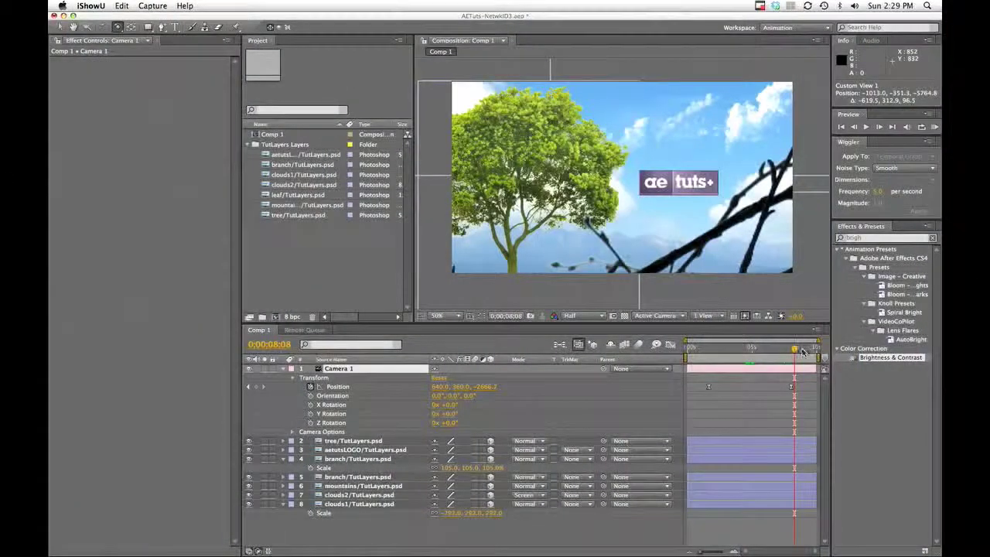
click(796, 350)
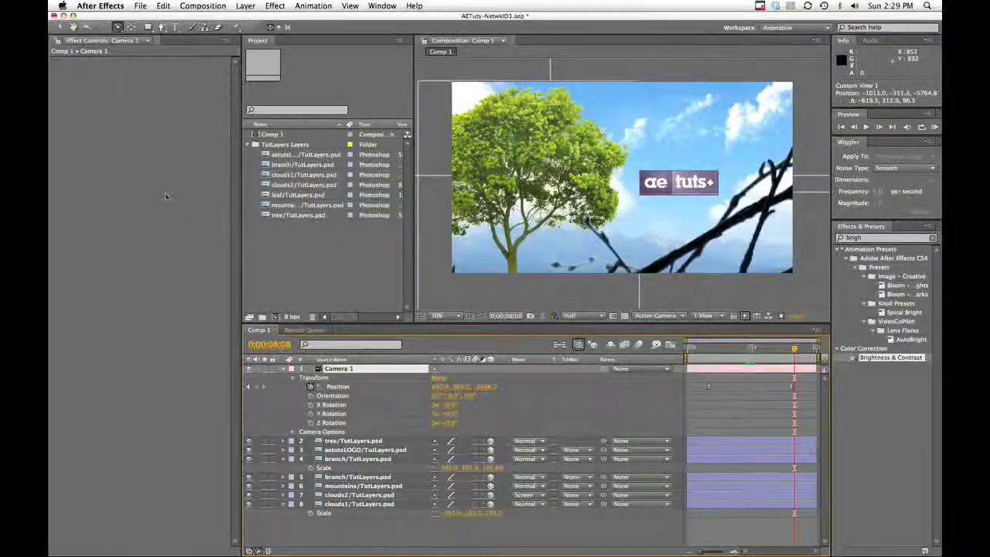
Switch to TutLayers.psd in Photoshop and show each layer on its own, from mountains up to aetutsLOGO.
key(F9)
click(354, 227)
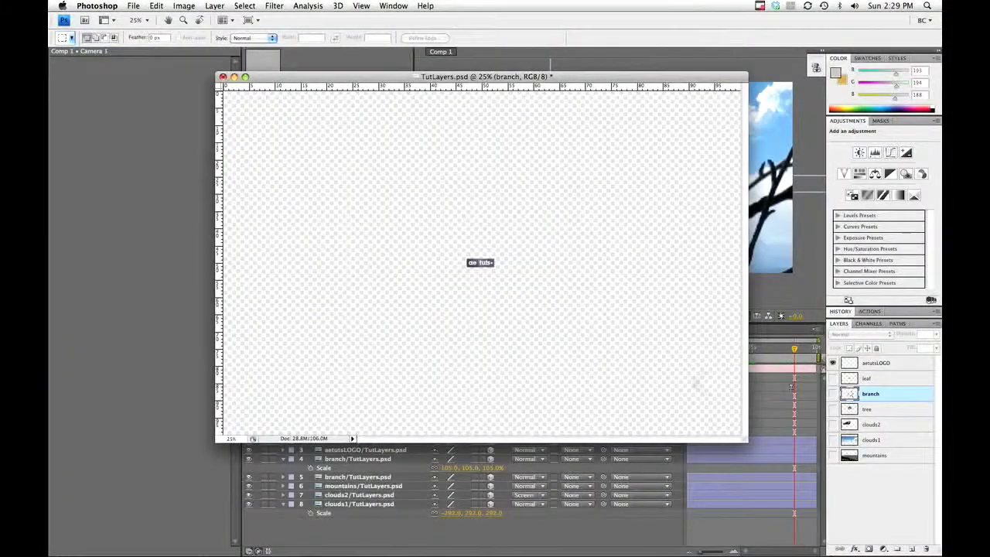
click(833, 456)
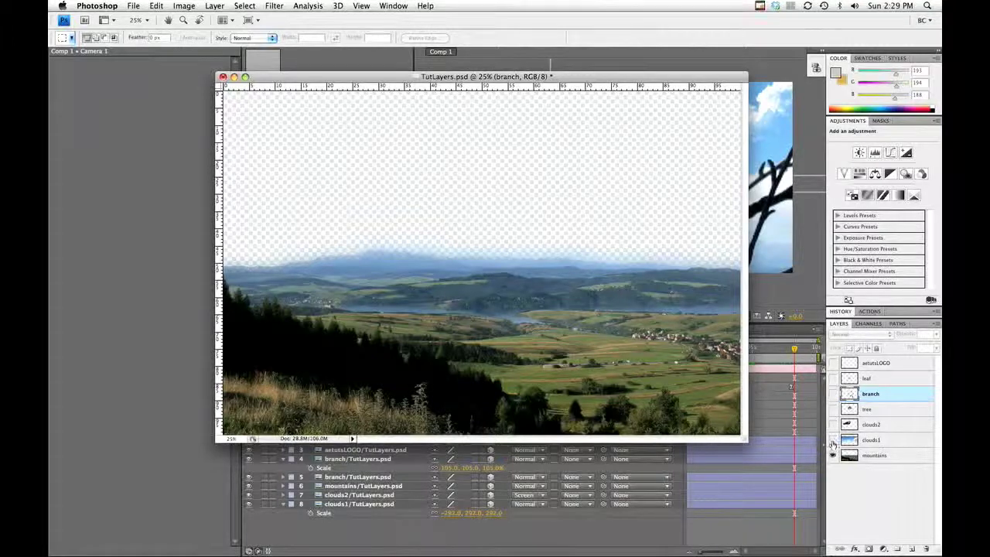
alt+click(833, 440)
alt+click(833, 424)
alt+click(833, 409)
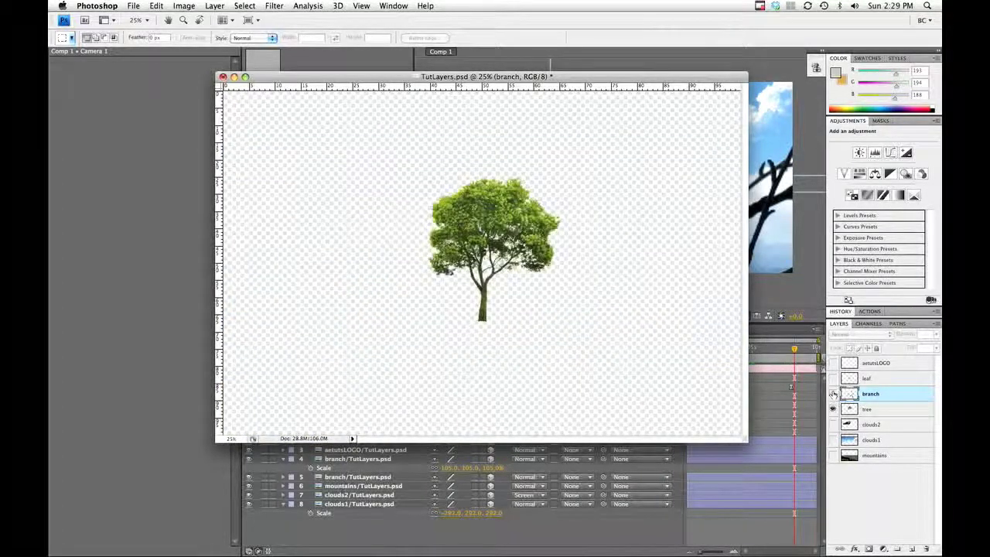
alt+click(833, 394)
alt+click(833, 378)
alt+click(833, 362)
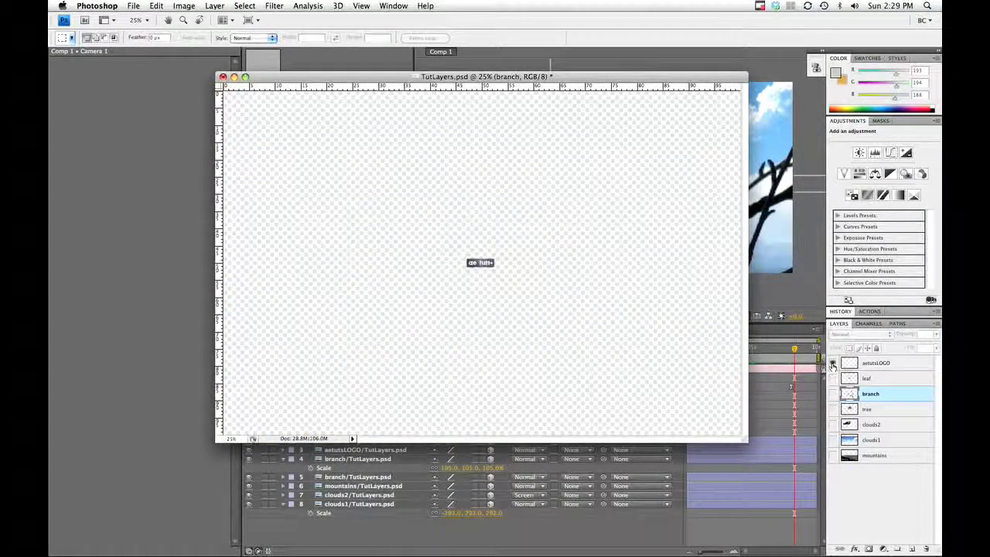
Show each layer alone again from leaf down to mountains, and return to After Effects.
alt+click(832, 378)
alt+click(833, 393)
alt+click(833, 410)
alt+click(833, 424)
alt+click(833, 440)
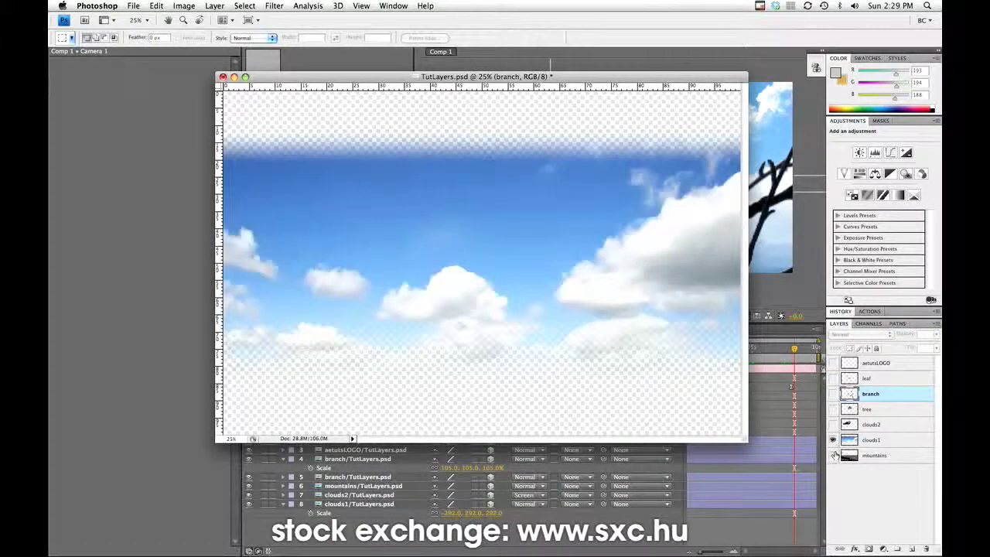
alt+click(833, 456)
click(175, 142)
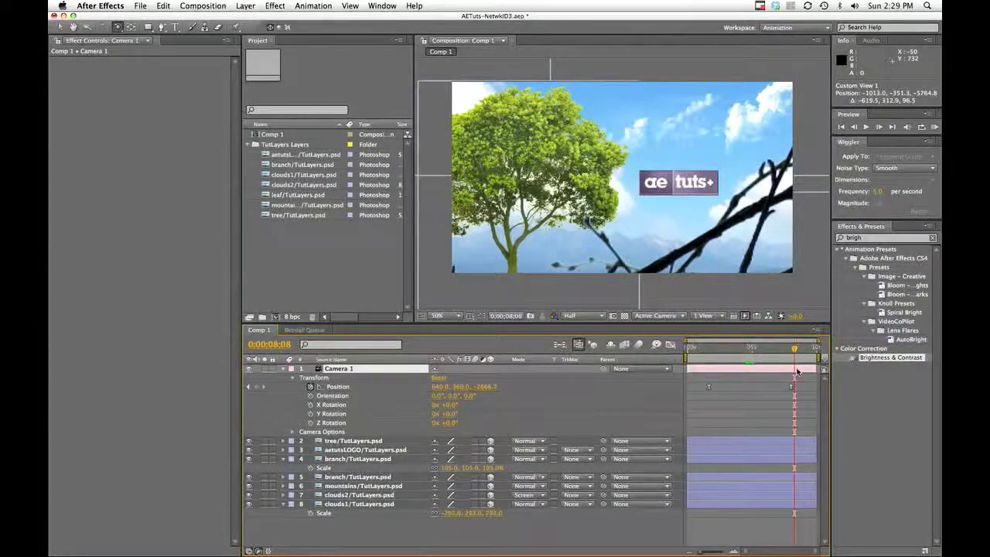
Examine the Comp 1 layers and camera move from Custom View 1, orbiting the view and scrubbing between the camera keyframes.
click(677, 316)
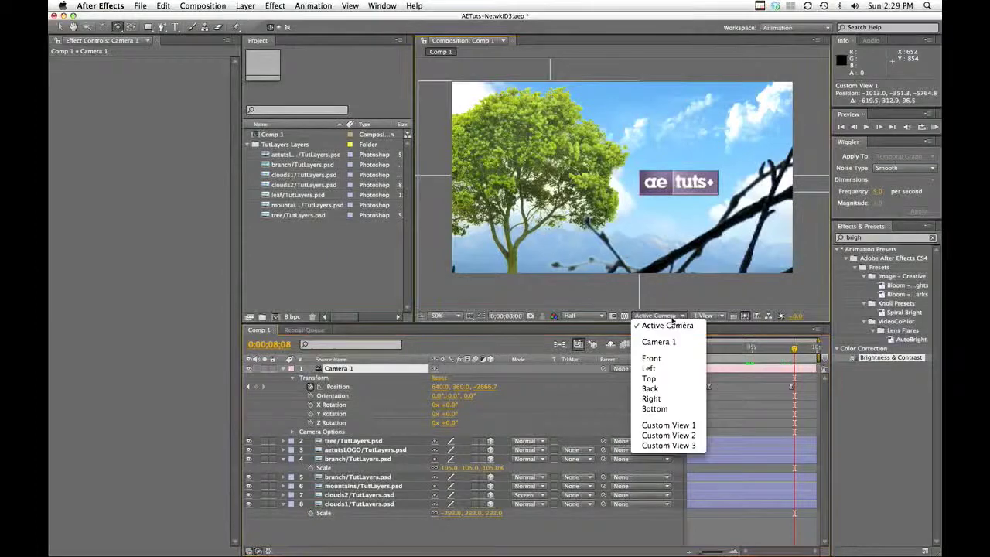
click(656, 426)
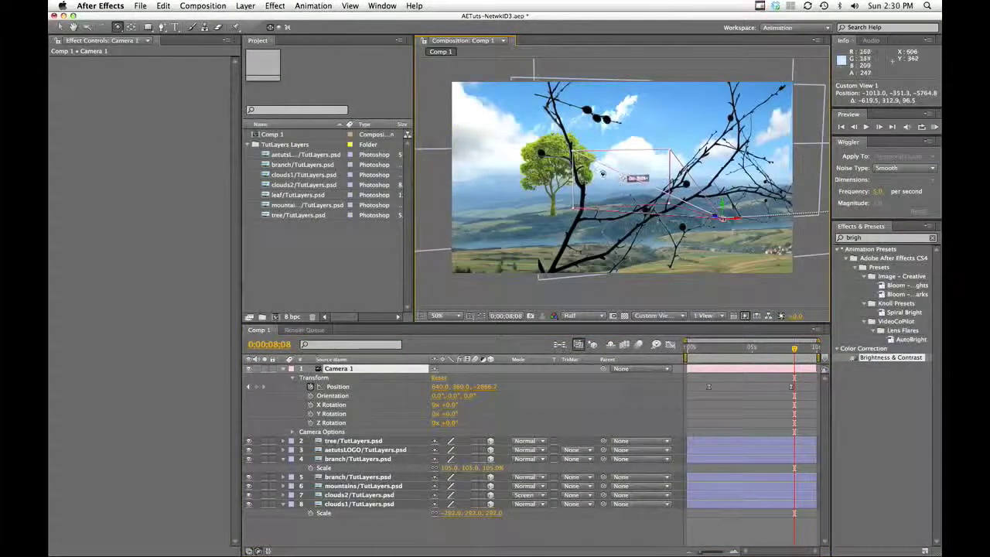
drag(608, 175, 639, 181)
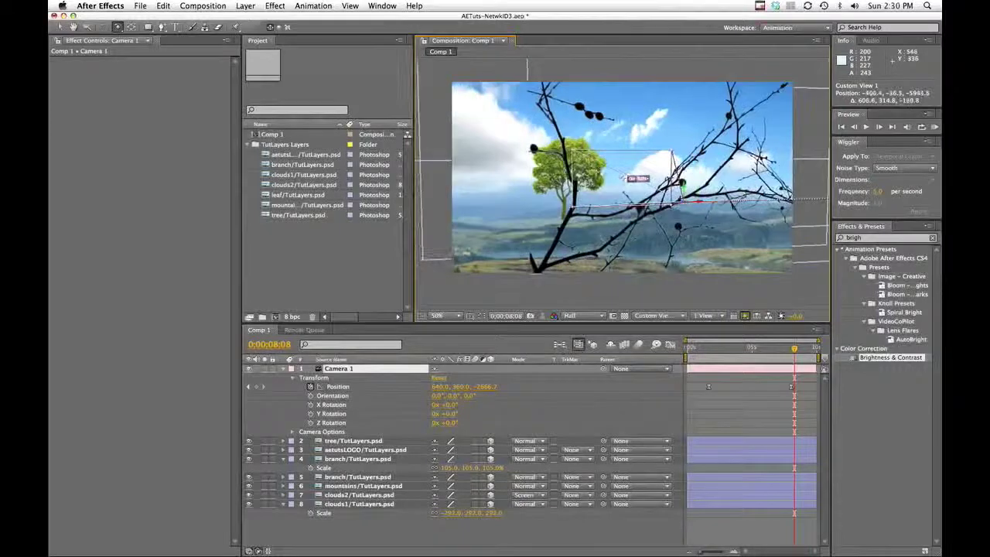
drag(794, 353, 707, 350)
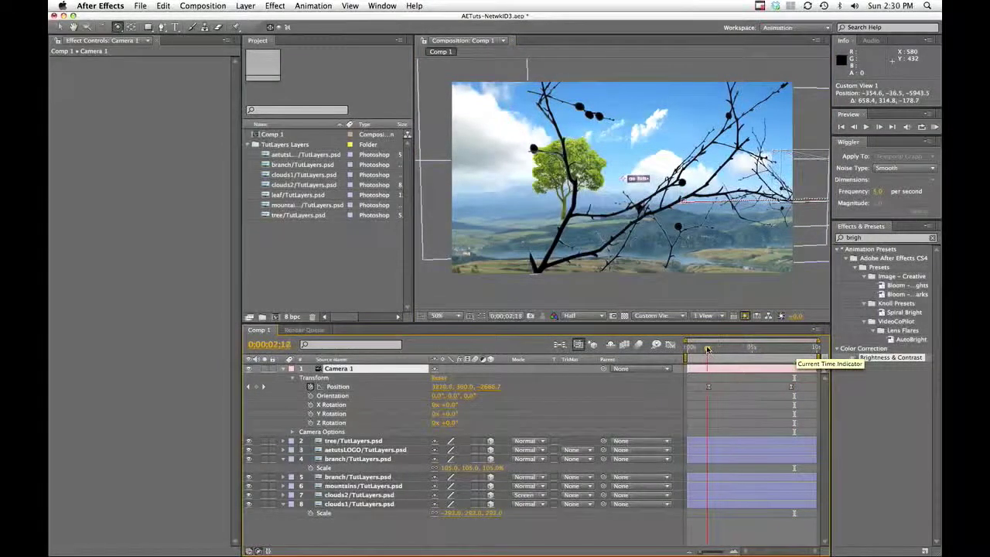
mouse_move(789, 352)
mouse_down()
mouse_move(711, 349)
mouse_move(793, 352)
mouse_up()
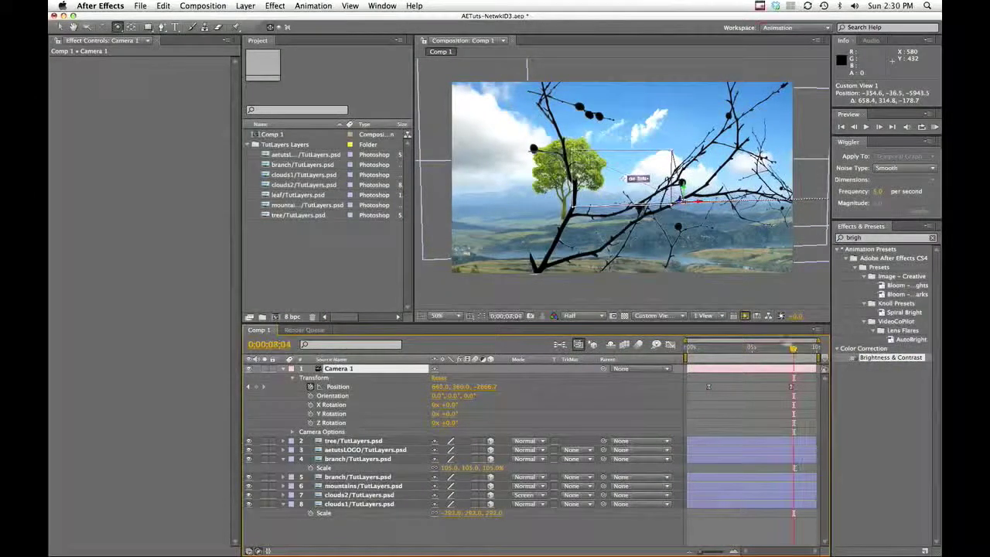
Return the view to Active Camera and scrub the camera move from the start to about five seconds.
click(678, 316)
click(663, 322)
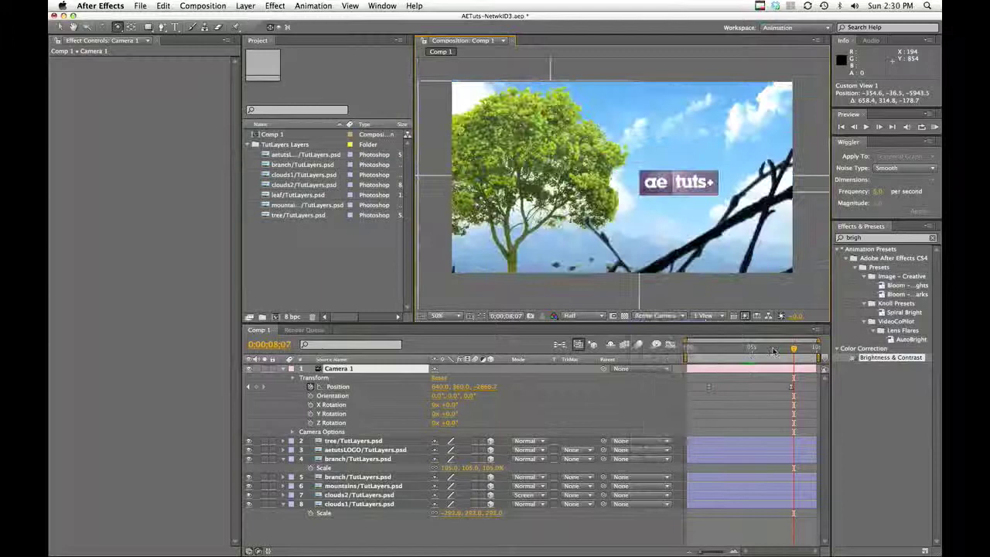
click(686, 349)
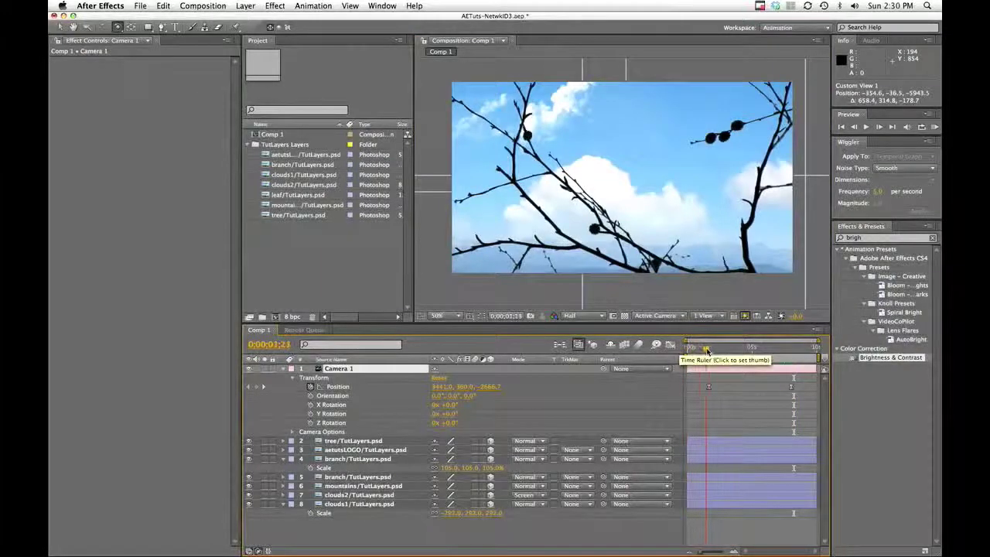
click(732, 352)
mouse_move(732, 352)
mouse_down()
mouse_move(799, 360)
mouse_move(750, 359)
mouse_up()
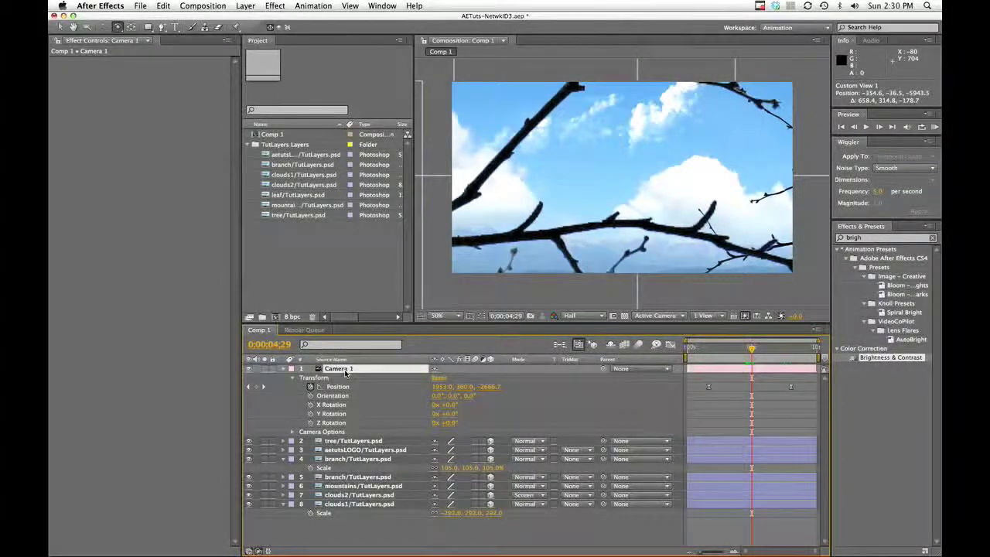
Set Camera 1's auto-orientation to Off and scrub the camera move.
click(246, 6)
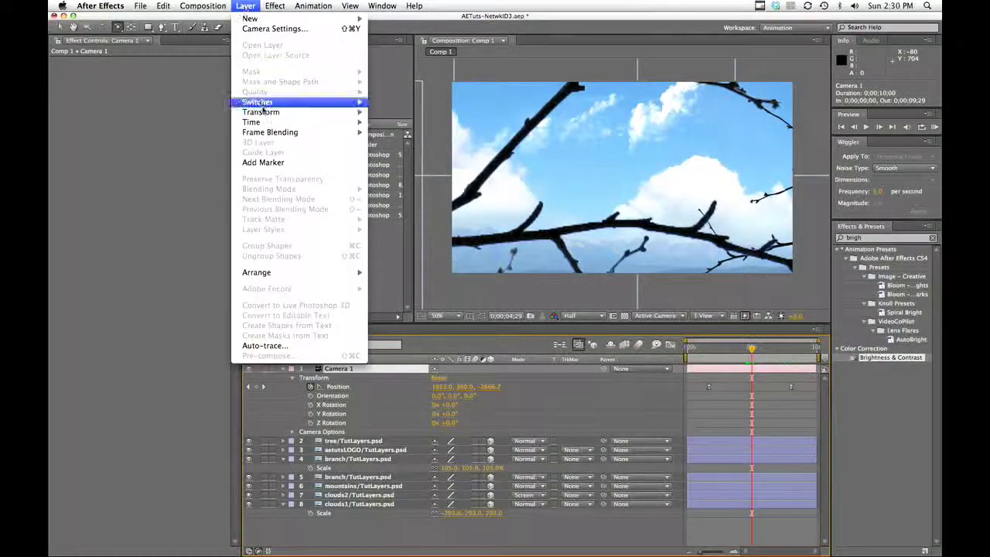
mouse_move(267, 114)
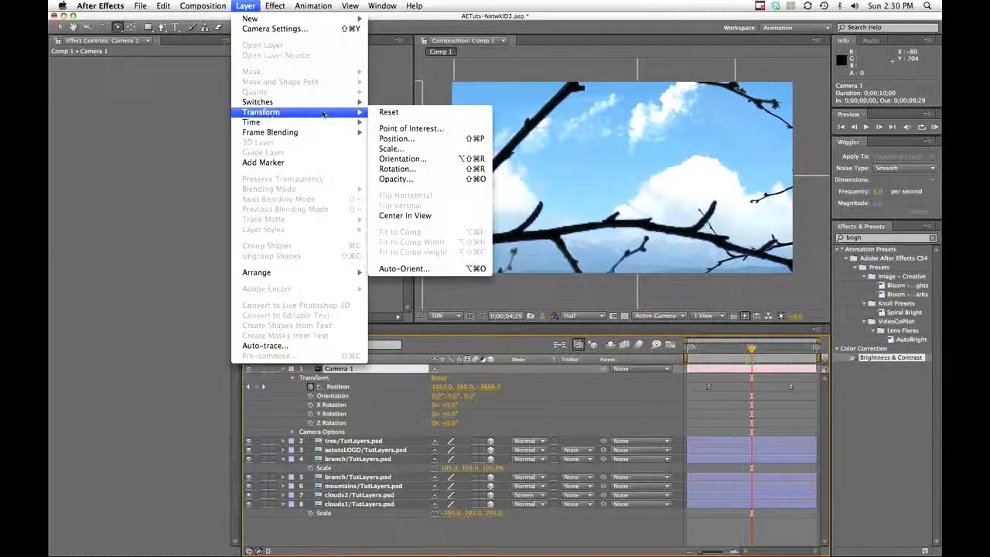
click(418, 269)
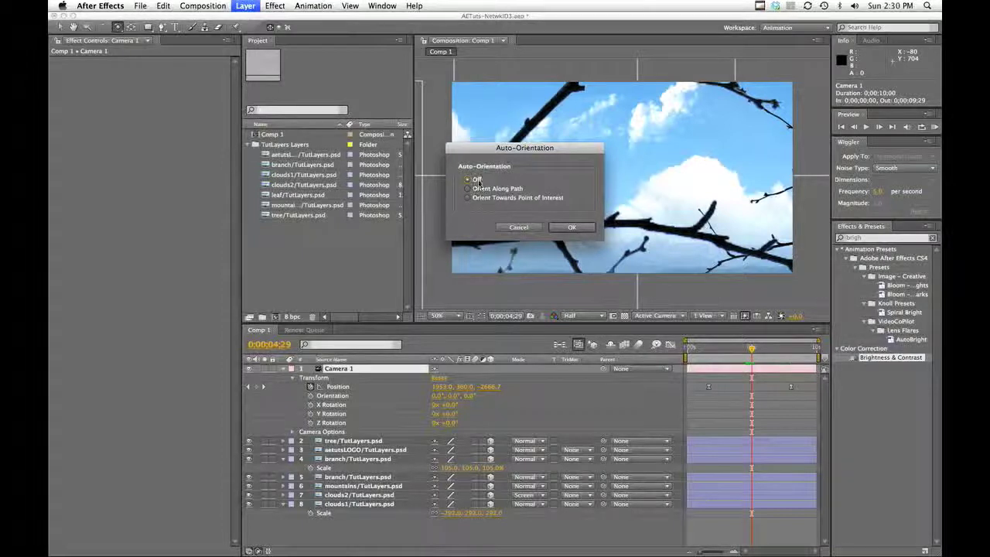
click(569, 227)
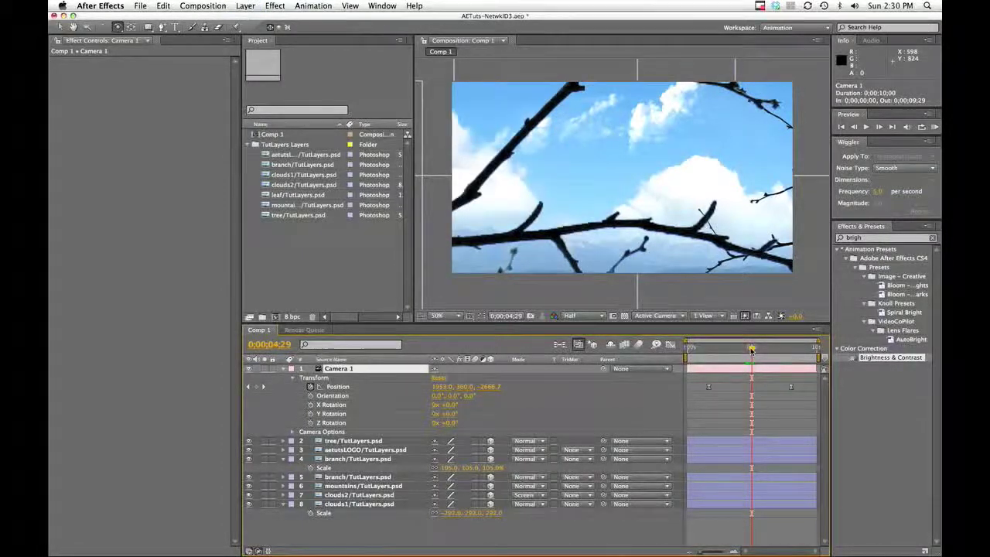
mouse_move(751, 351)
mouse_down()
mouse_move(725, 351)
mouse_move(758, 352)
mouse_up()
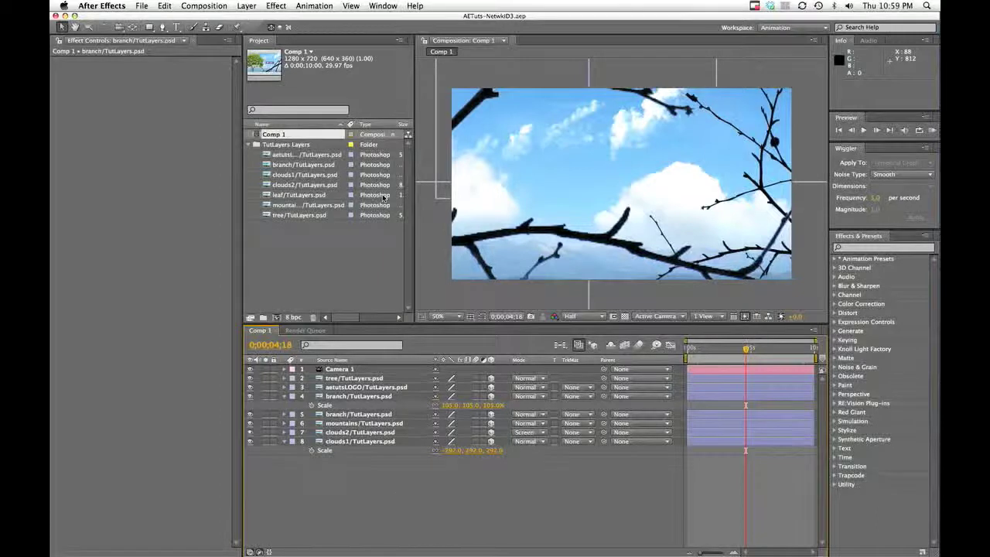
Collapse the TutLayers Layers folder and create a 250 by 250 px composition named PRE-leaf.
click(278, 144)
click(249, 145)
right_click(291, 191)
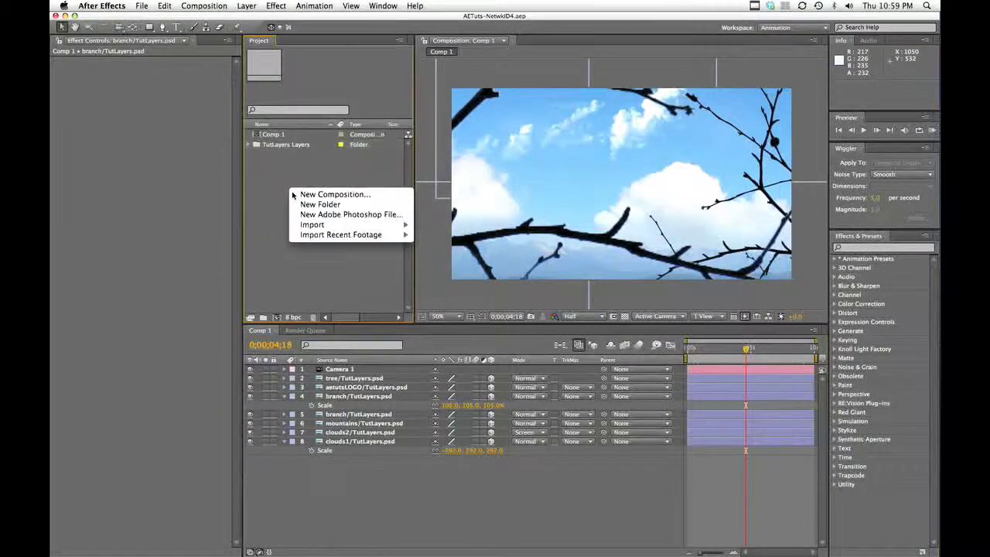
click(315, 196)
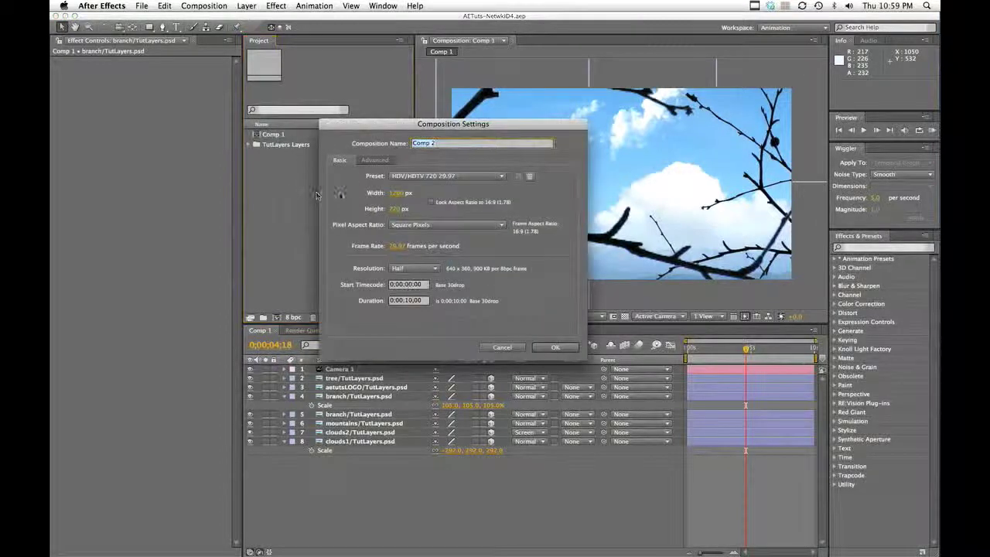
text(B)
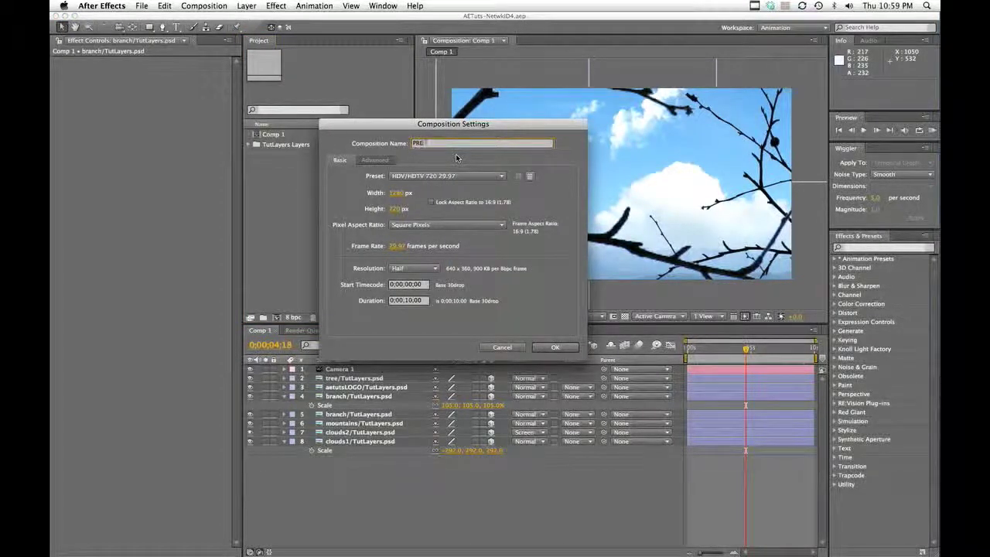
click(397, 193)
text(250)
key(Tab)
text(250)
key(Return)
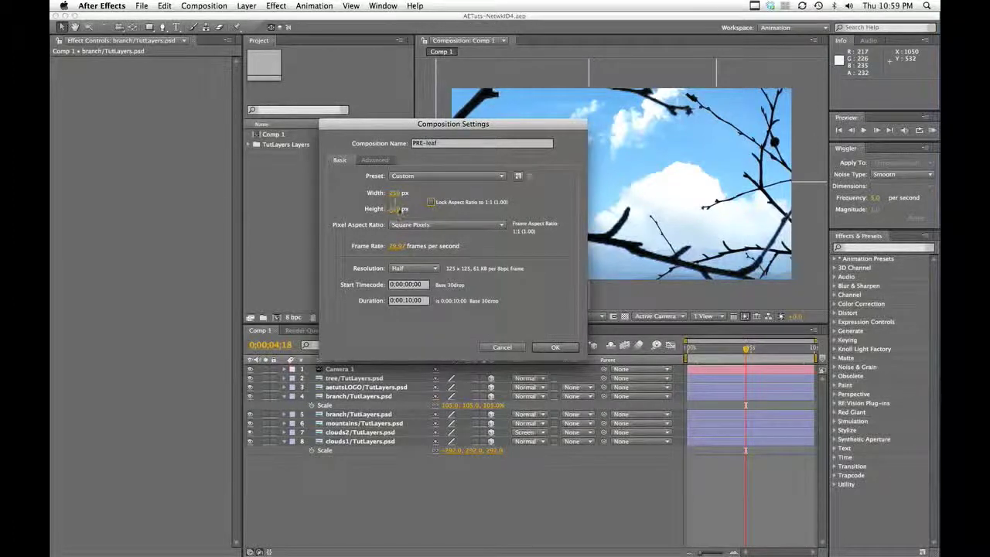
key(Return)
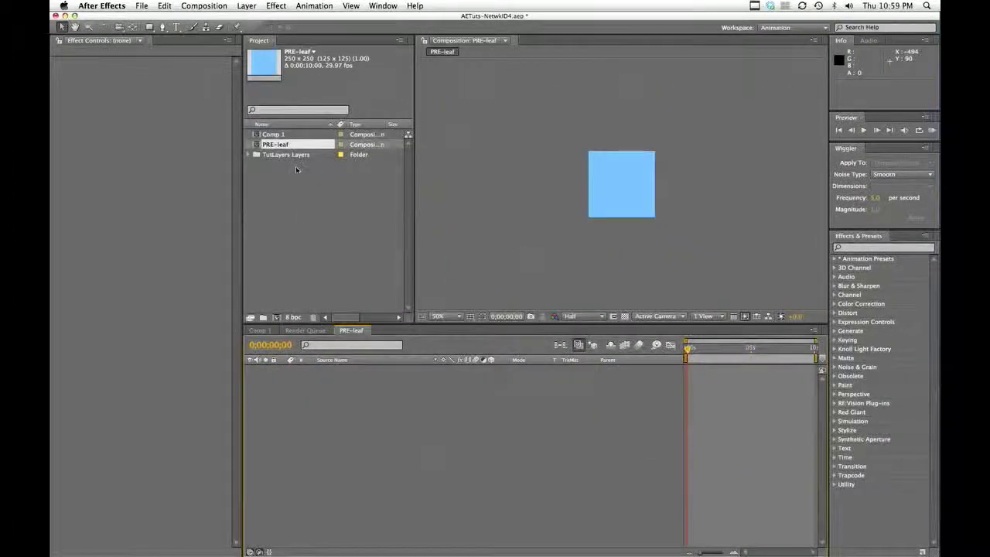
Rename the Comp 1 composition as MAIN.
click(296, 167)
click(273, 136)
key(Return)
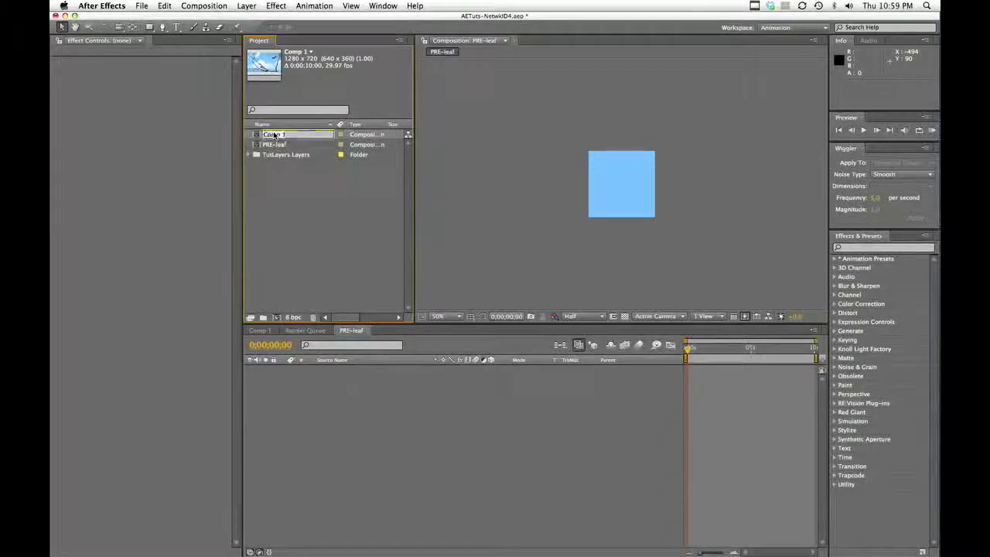
text(Ma)
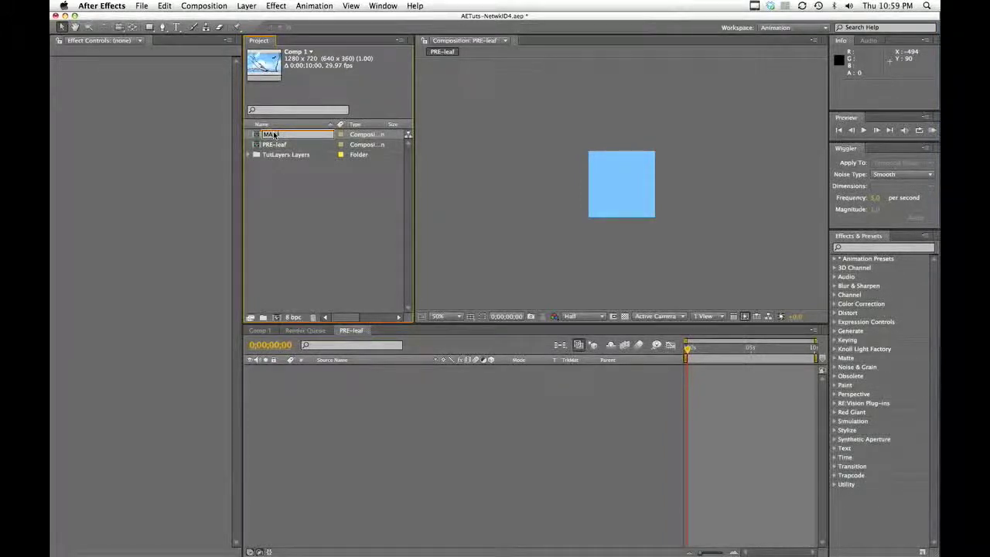
text(IN)
key(Return)
Add leaf/TutLayers.psd from the TutLayers Layers folder to the PRE-leaf composition as a layer.
click(275, 145)
click(248, 154)
click(300, 205)
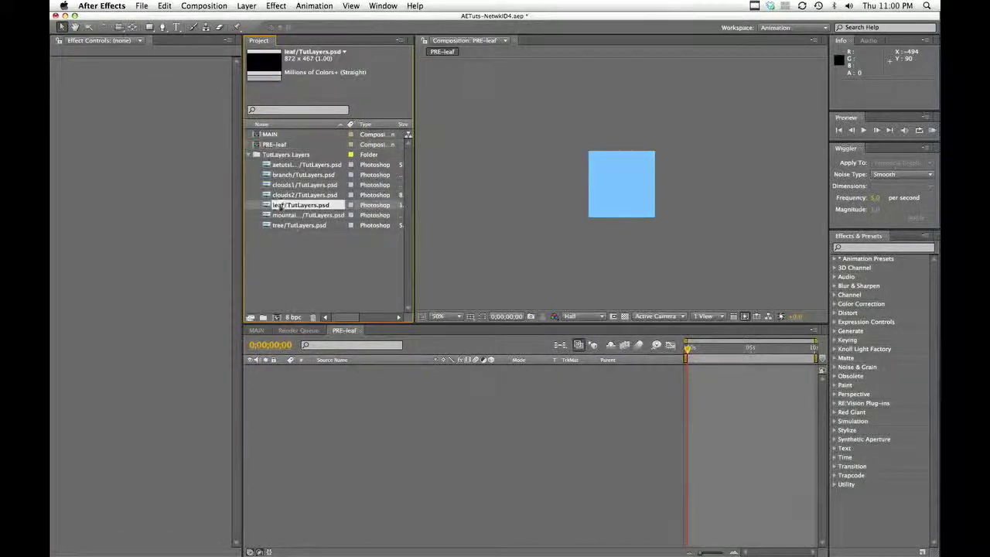
drag(280, 204, 338, 418)
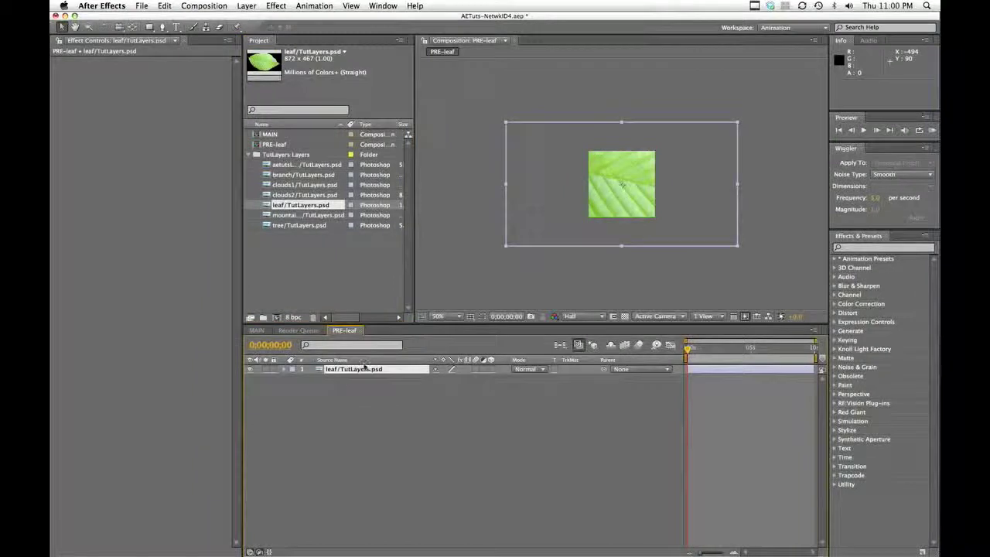
Make the leaf layer 3D and scale it down to 17%.
key(s)
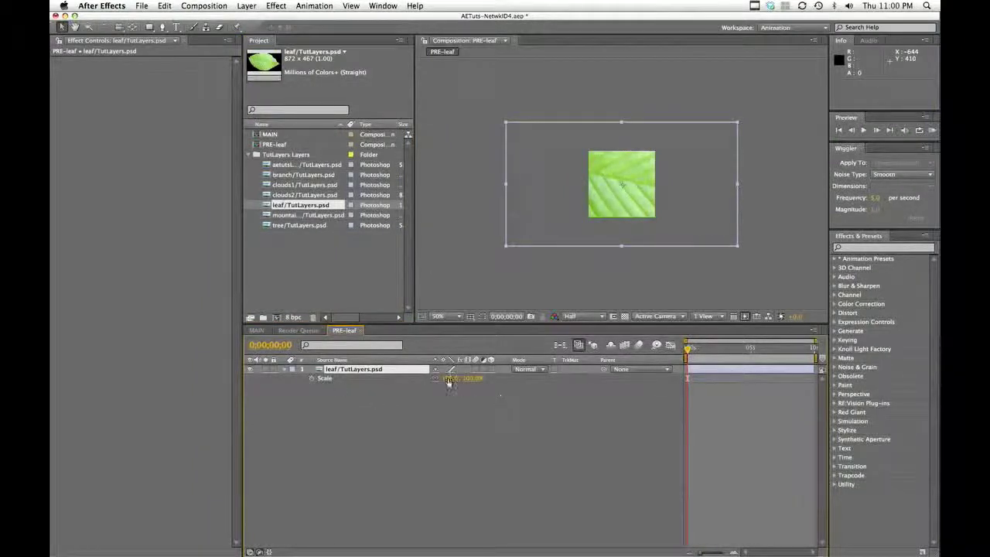
click(492, 369)
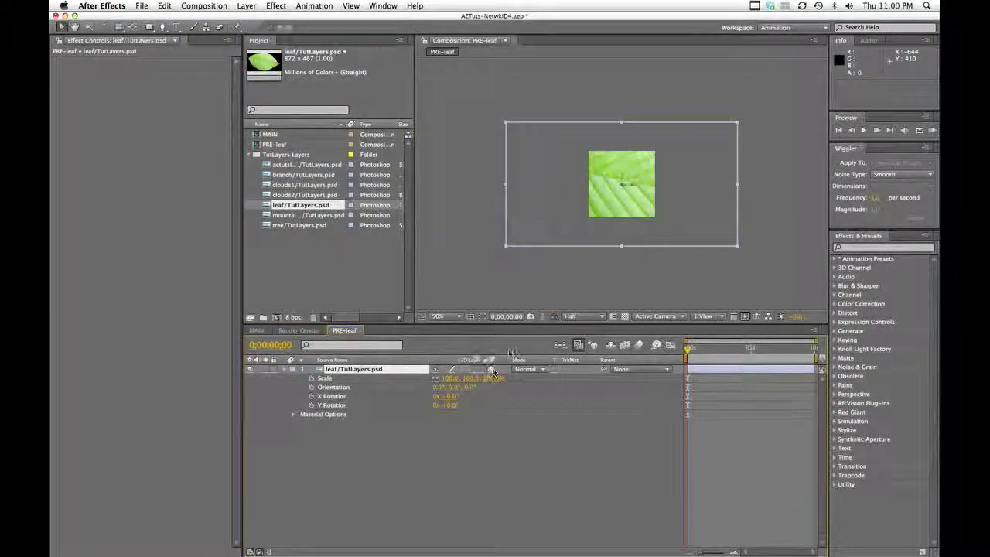
drag(451, 378, 407, 380)
click(562, 263)
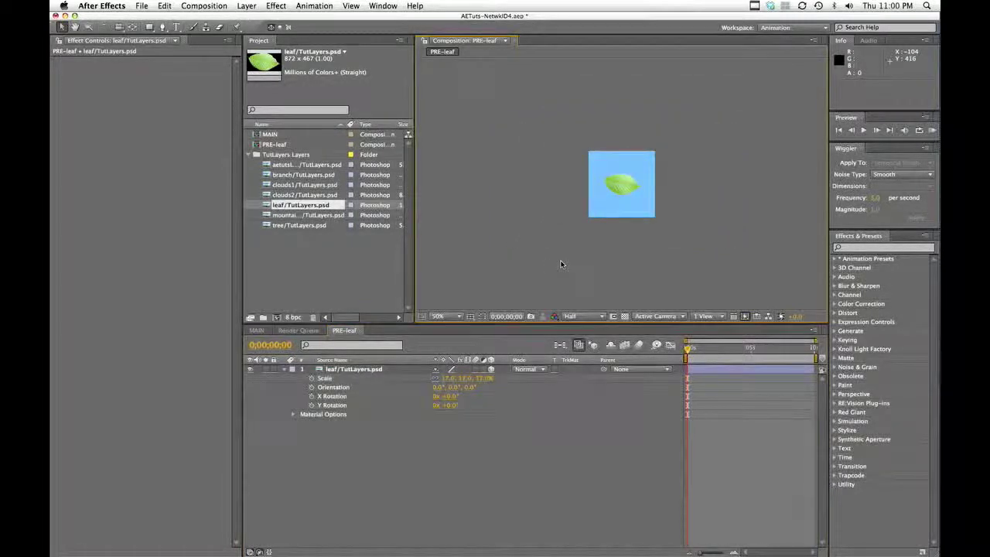
Show the title/action safe guides and move the leaf to about 199, 149 so its stem tip sits at the composition's centre.
key(.)
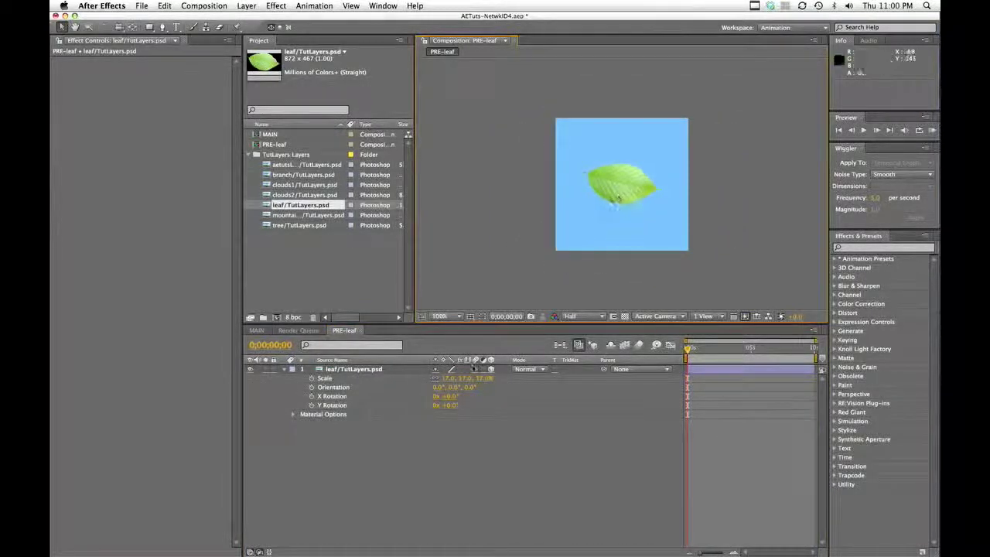
click(470, 316)
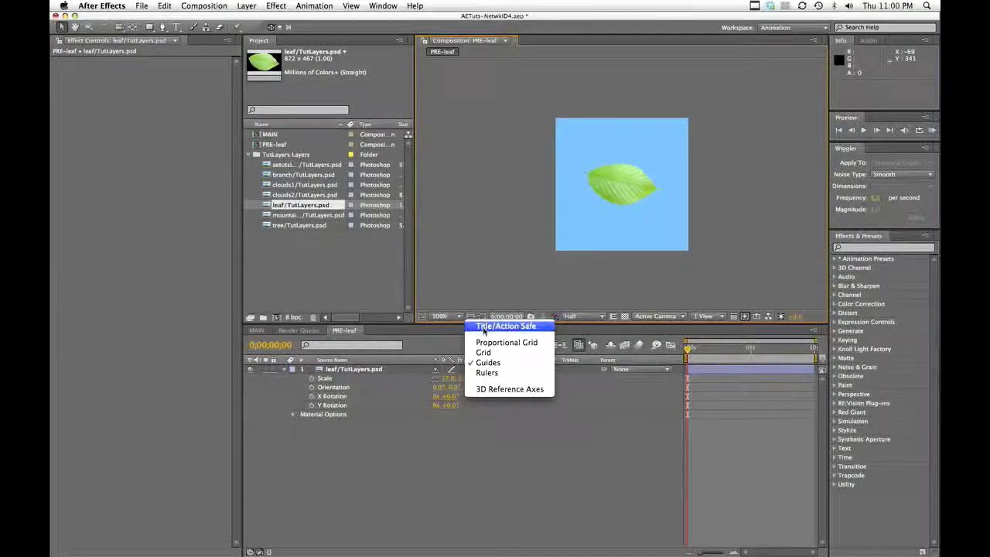
click(495, 326)
click(641, 180)
drag(610, 179, 646, 193)
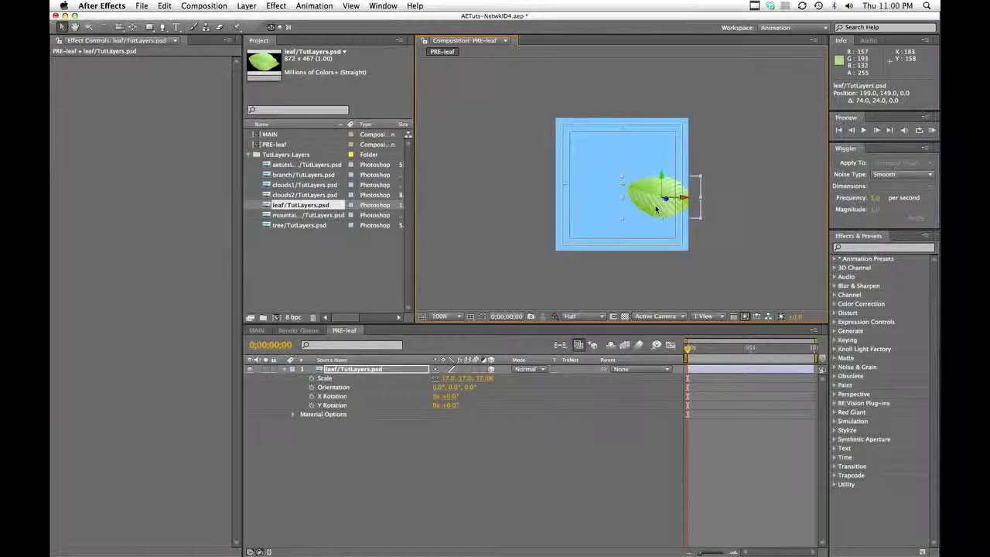
Try to move the leaf's anchor point onto its stem tip with the Pan Behind tool.
key(a)
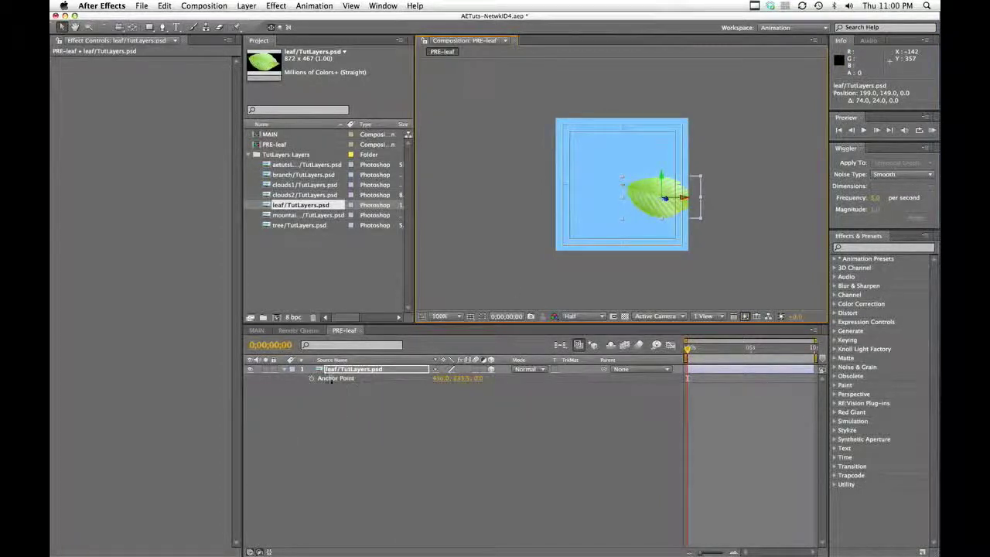
click(332, 378)
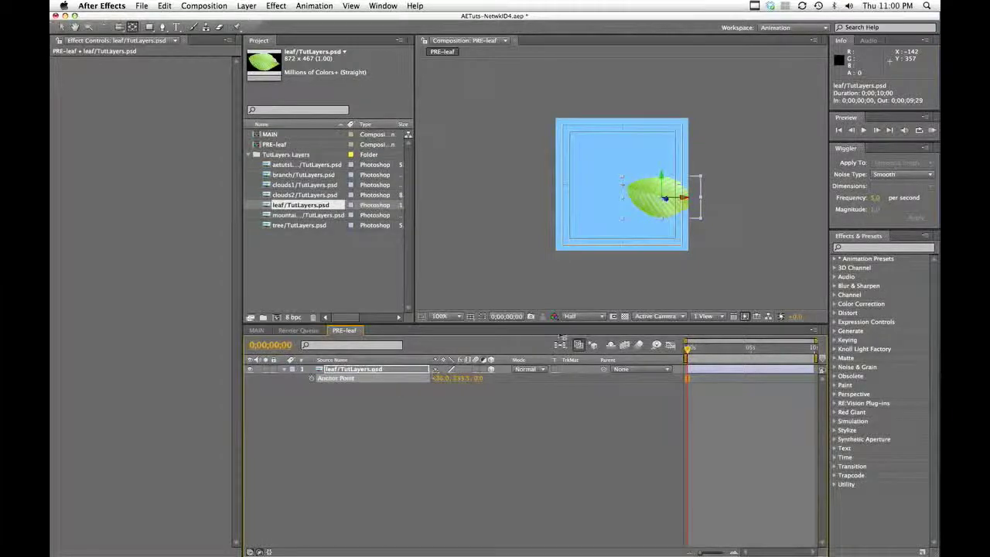
click(132, 27)
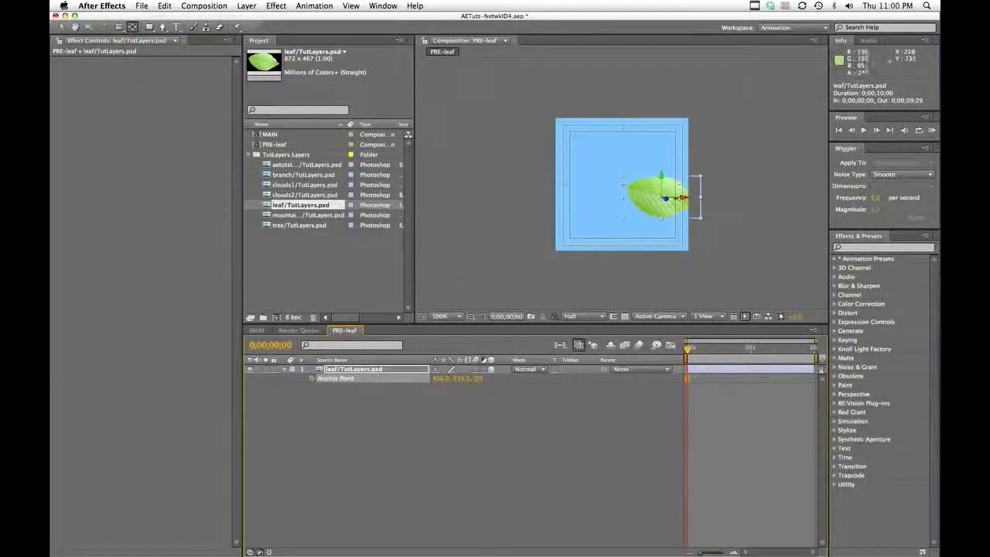
drag(664, 200, 623, 185)
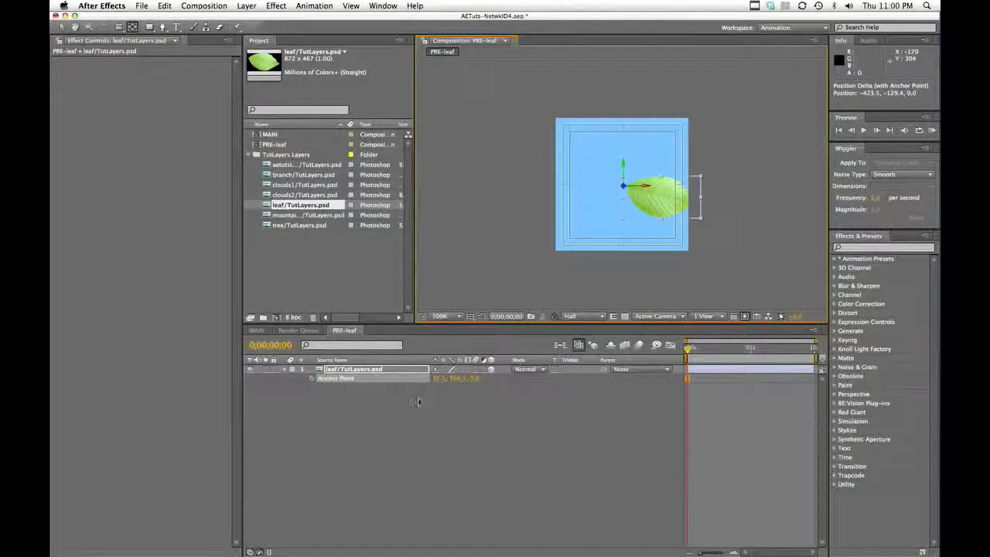
key(super+z)
Adjust the leaf's Anchor Point values so its stem tip is the pivot at 125, 125, and scale the leaf to 13%.
click(469, 459)
click(367, 370)
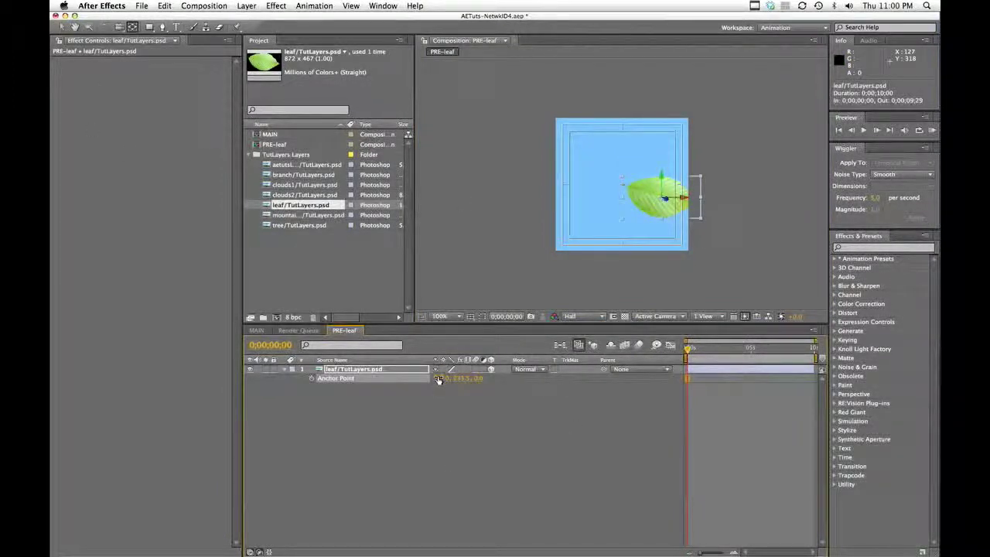
drag(438, 378, 553, 427)
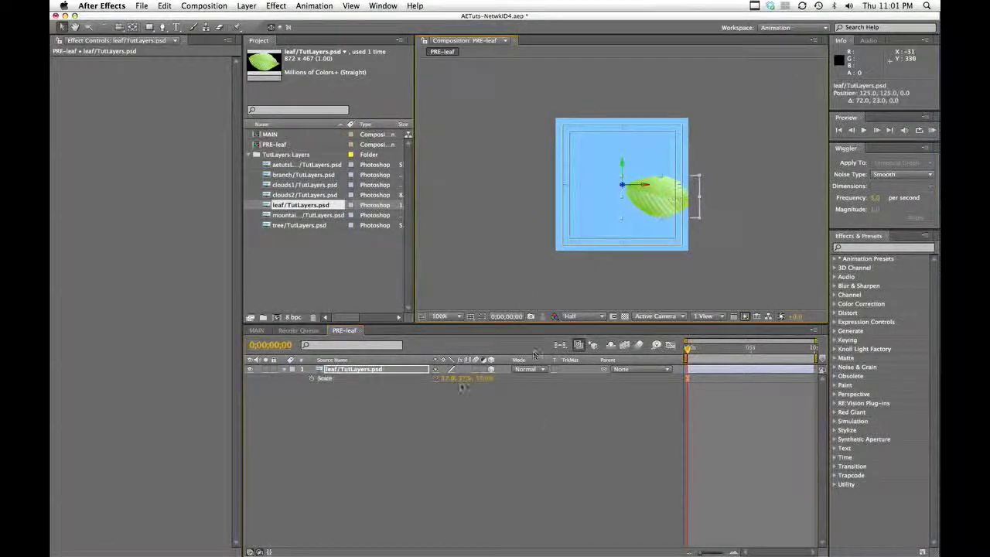
drag(450, 379, 446, 378)
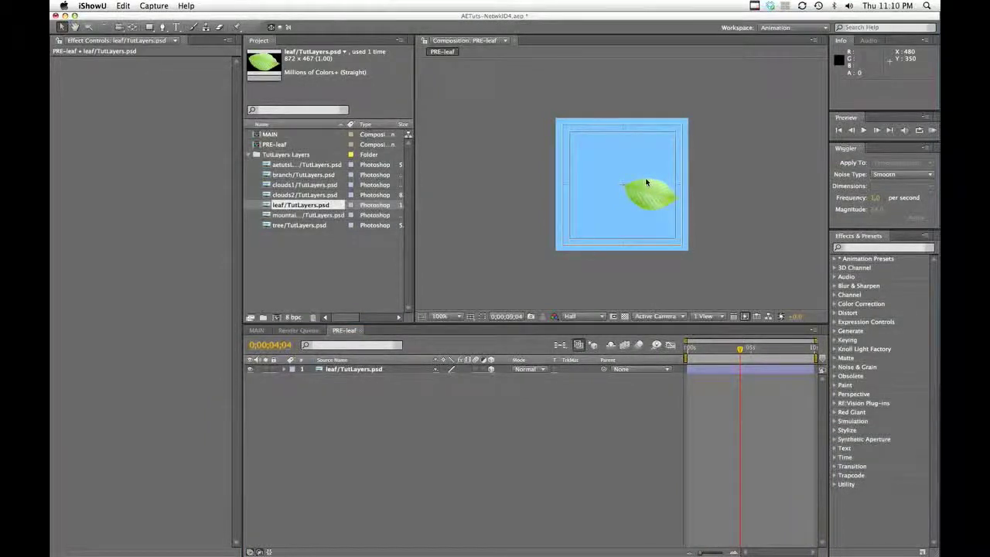
Duplicate the leaf layer twice in the PRE-leaf composition.
click(383, 379)
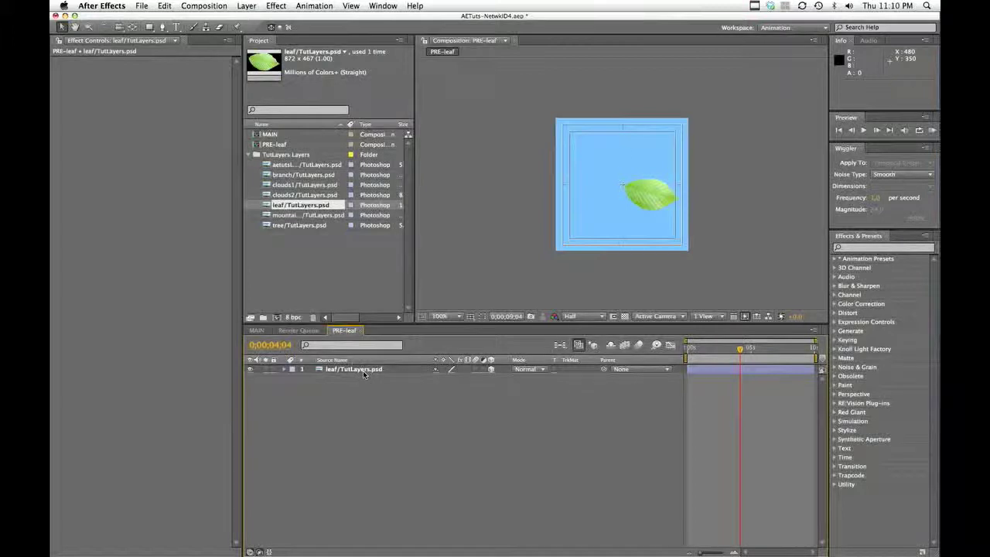
click(363, 370)
key(super+d)
key(super+d)
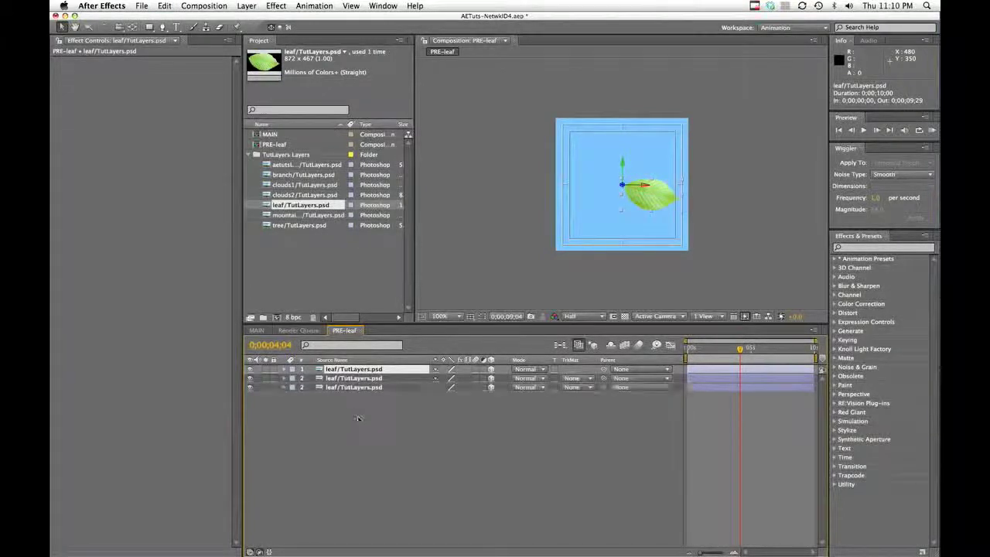
Fan out the leaves around Z by rotating the second leaf upward and the third leaf downward, each by about 33°.
click(357, 378)
key(r)
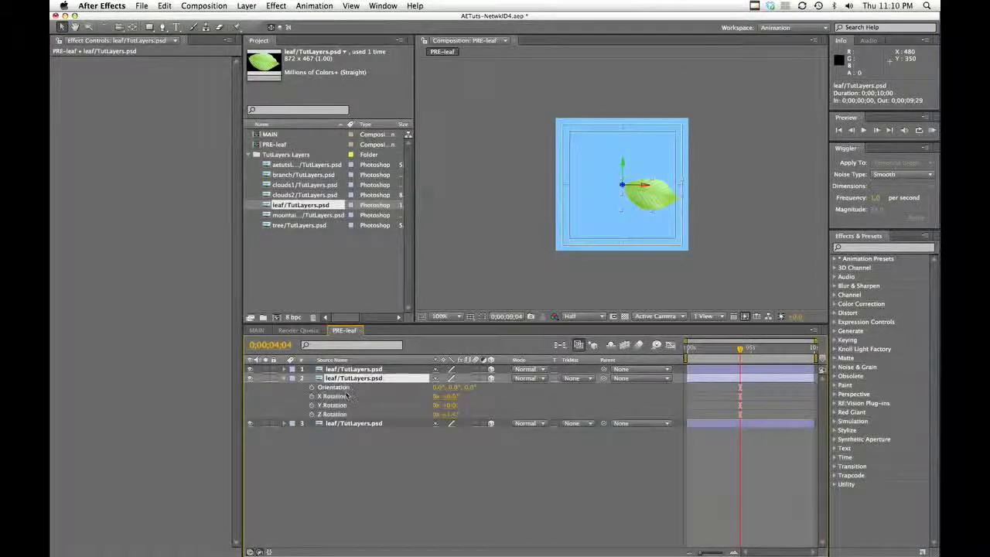
key(super+s)
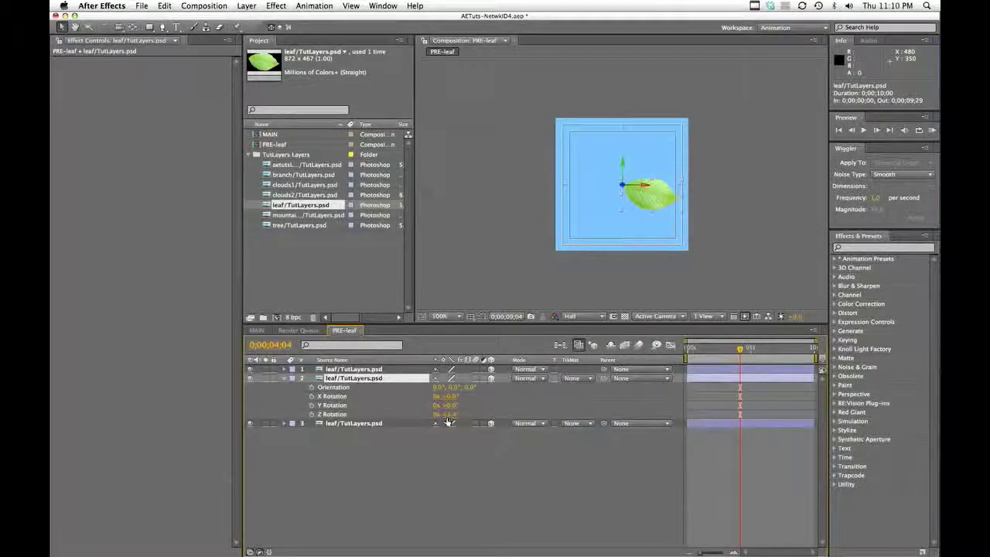
drag(449, 418, 424, 418)
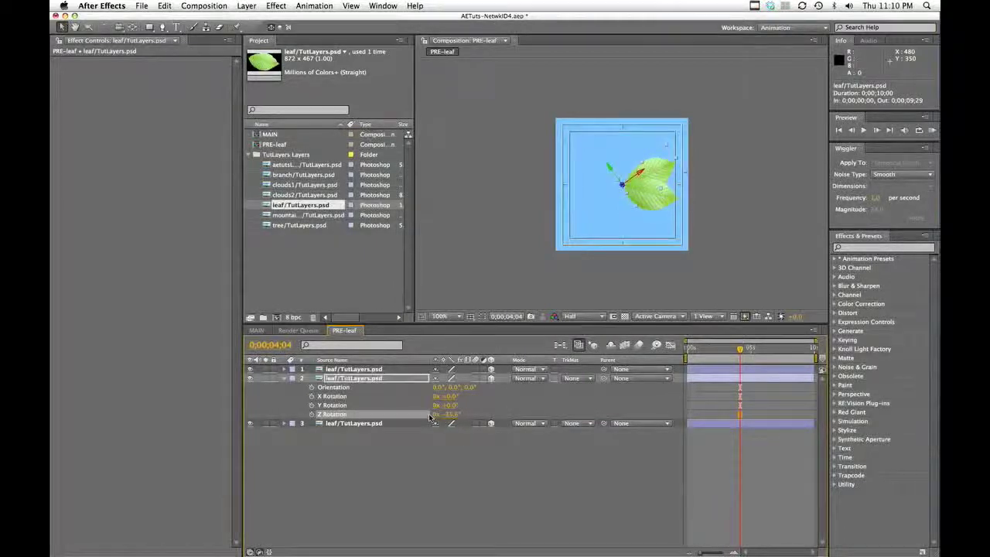
click(355, 425)
key(r)
drag(438, 459, 467, 459)
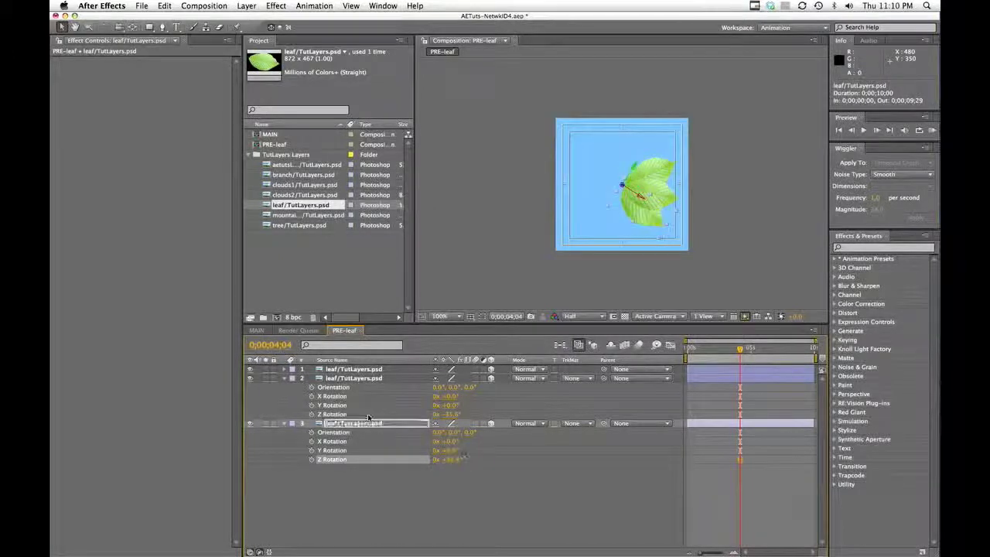
Scale the second leaf layer to 10% and slightly reduce the third leaf layer's scale.
click(352, 379)
key(s)
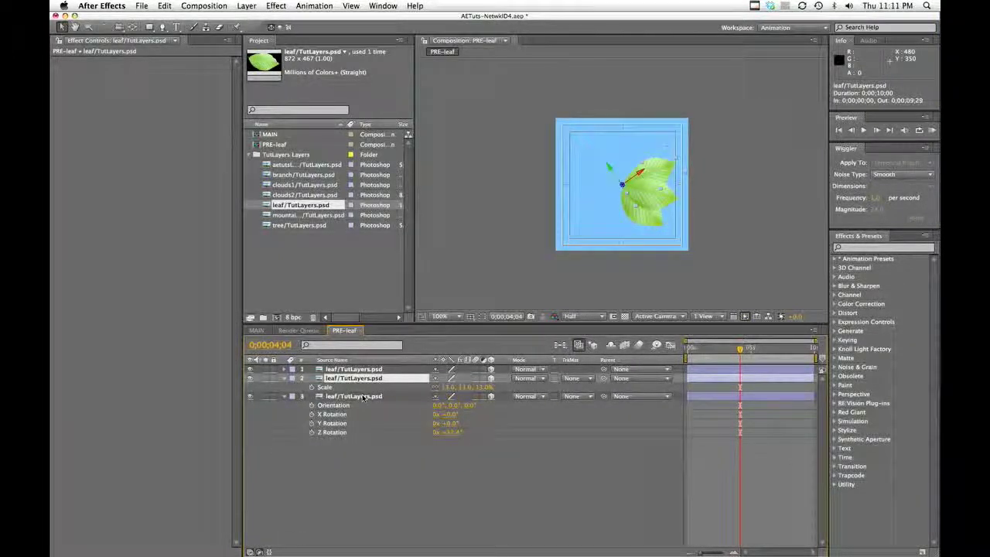
drag(451, 386, 446, 386)
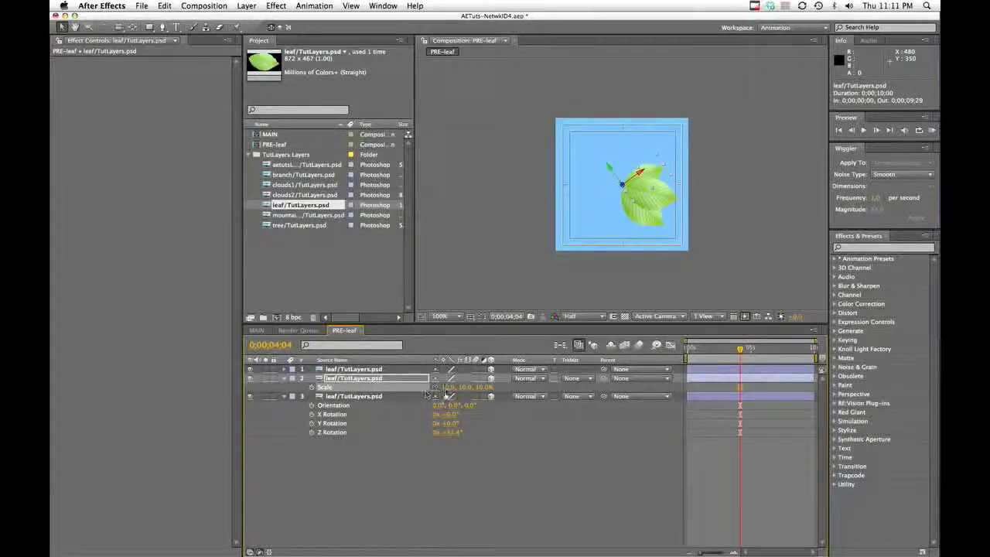
click(363, 397)
key(s)
click(446, 405)
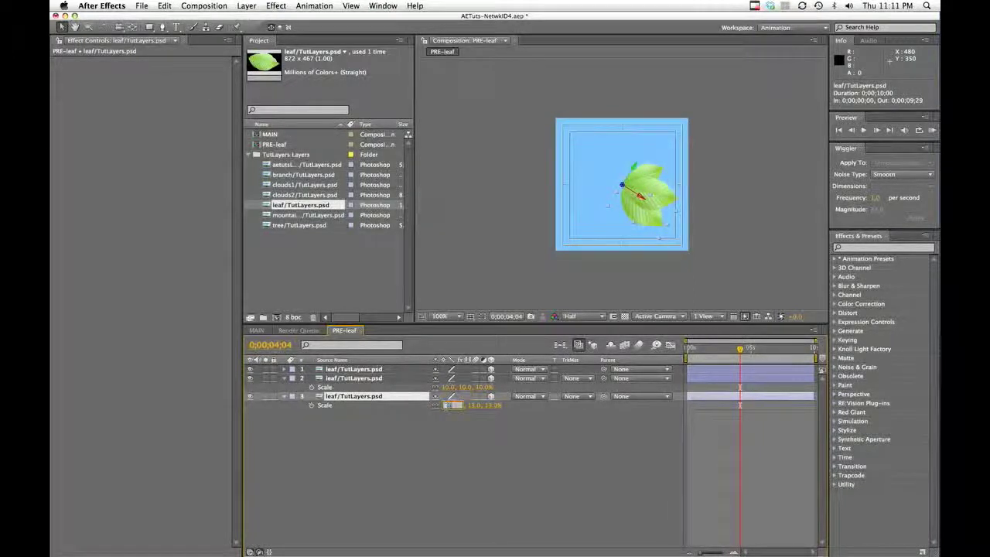
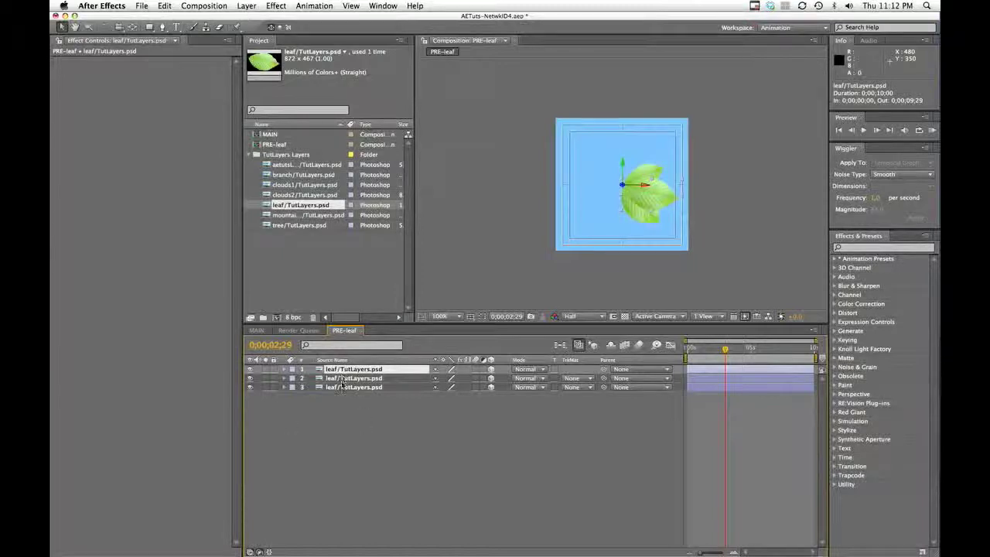
Reveal the rotation properties of the top leaf layer and return to the start of the composition.
shift+click(341, 385)
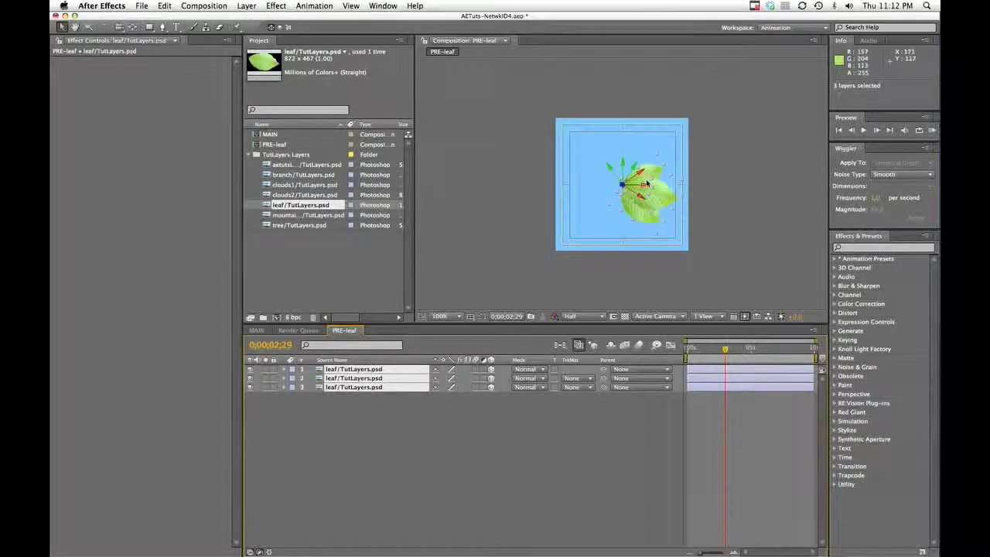
click(350, 425)
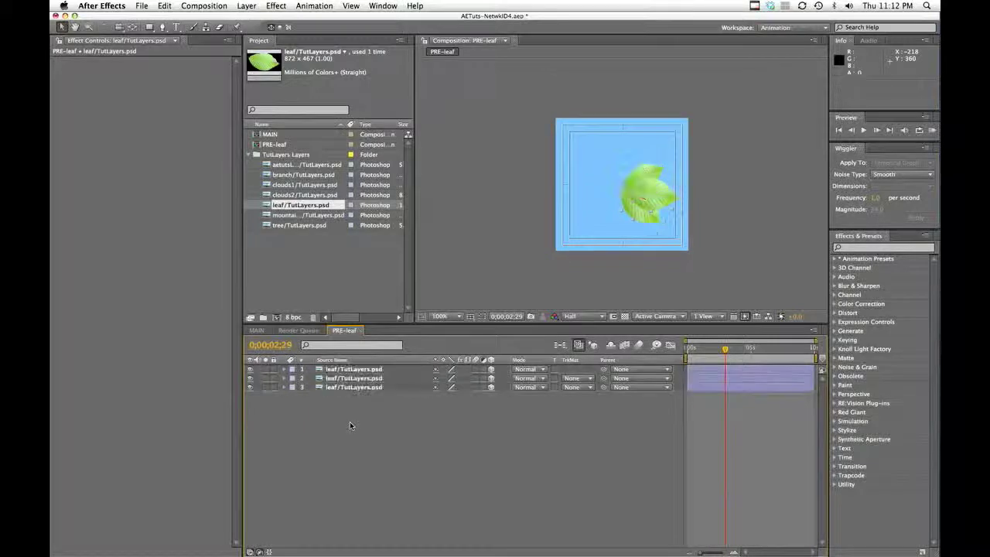
click(349, 369)
key(r)
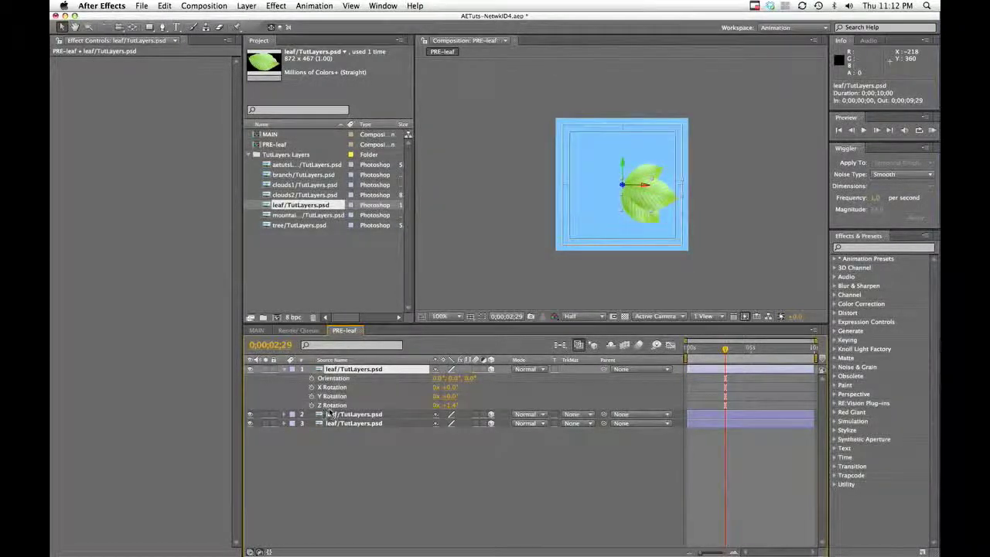
key(Home)
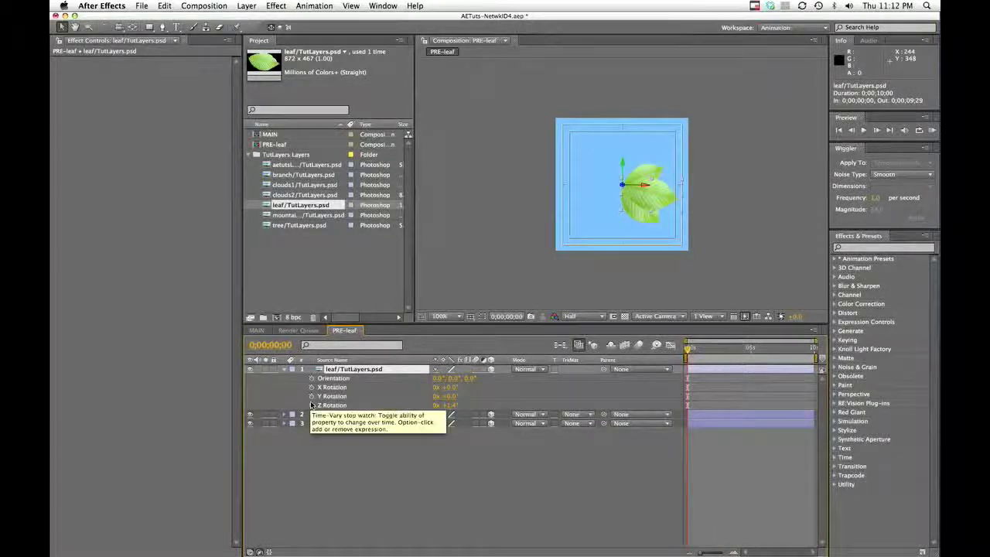
click(312, 405)
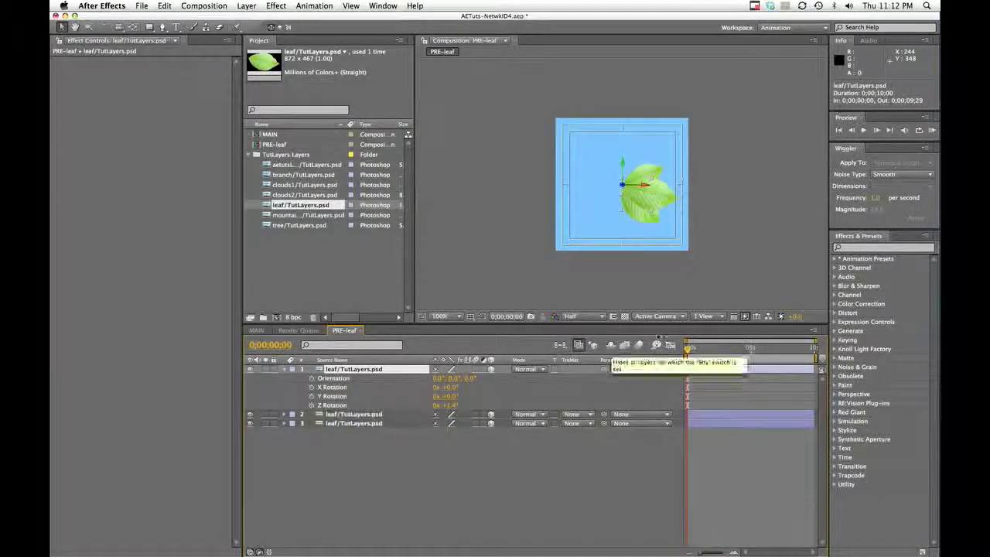
Check that Wiggler is enabled in the list of available panels.
click(852, 216)
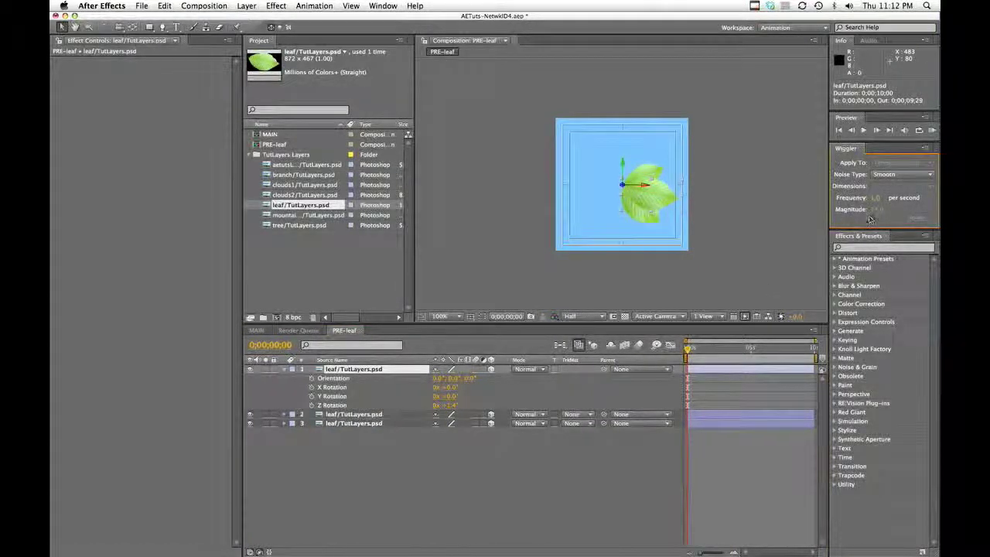
click(385, 6)
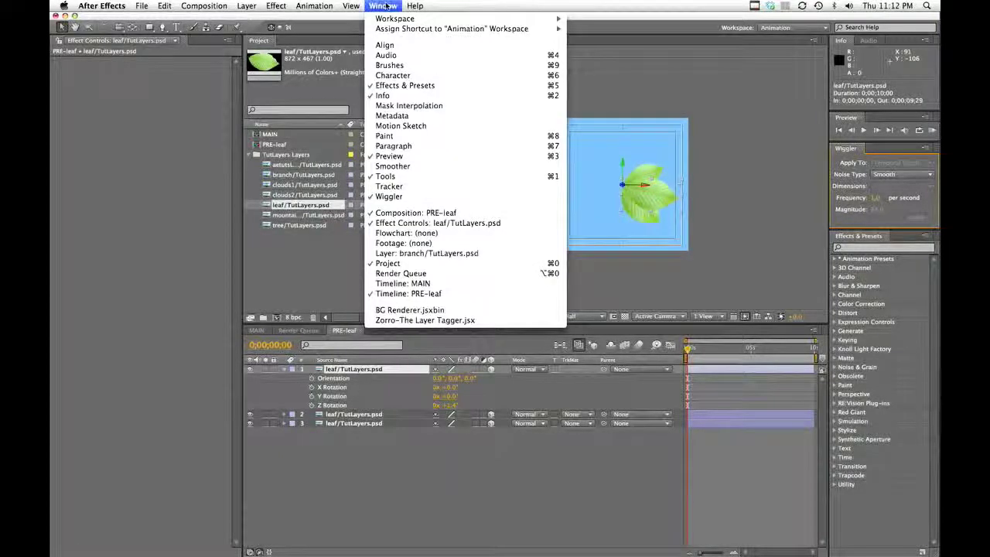
click(390, 198)
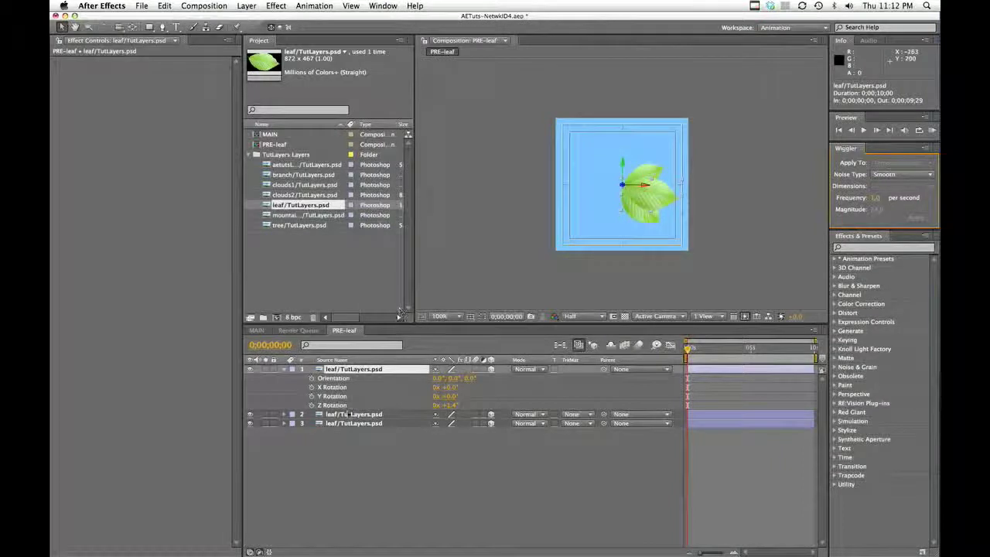
Keyframe the top leaf's Z Rotation at the composition's start and at 0;00;09;29 with the same value.
click(329, 405)
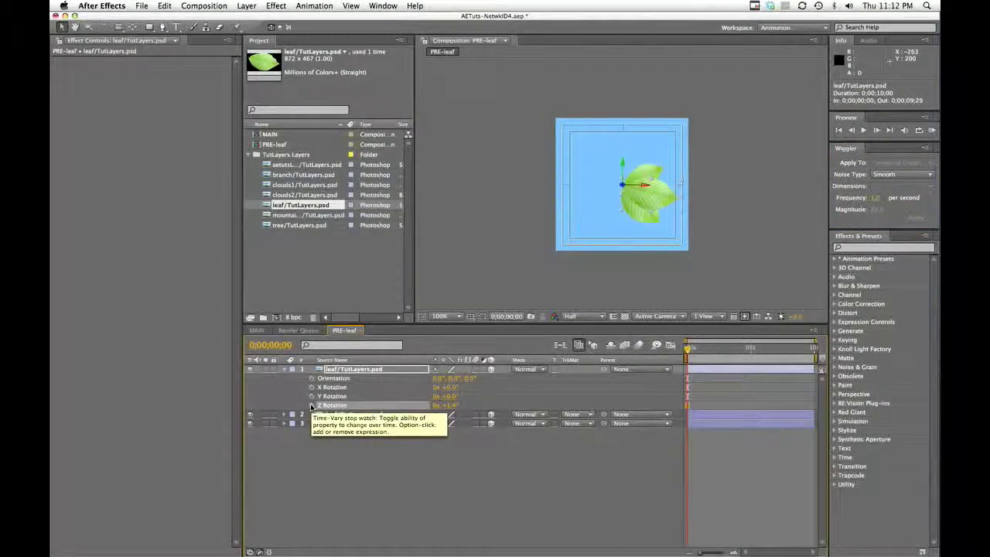
click(311, 406)
drag(688, 348, 813, 348)
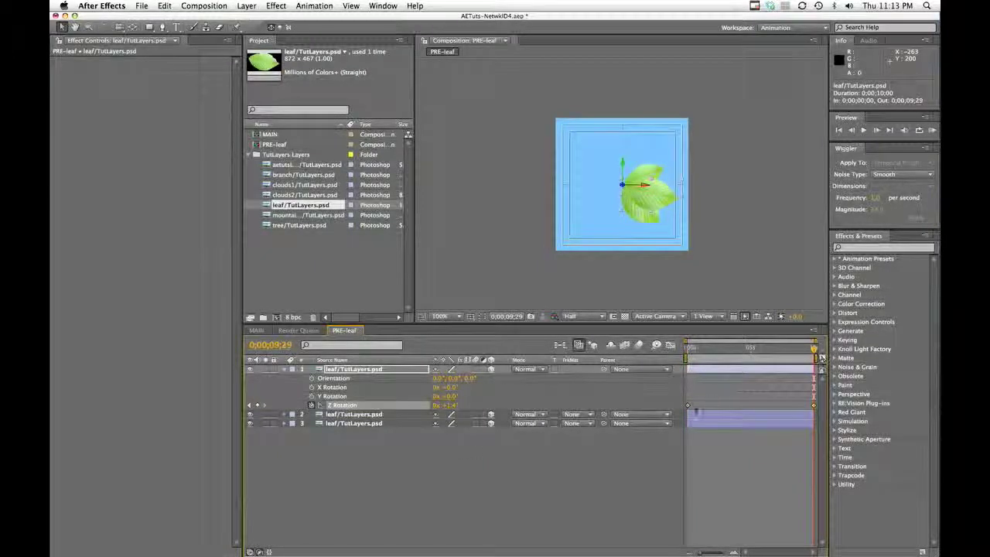
Apply the Wiggler to both Z Rotation keyframes with a frequency of 0.5 per second and a magnitude of 12.
click(337, 405)
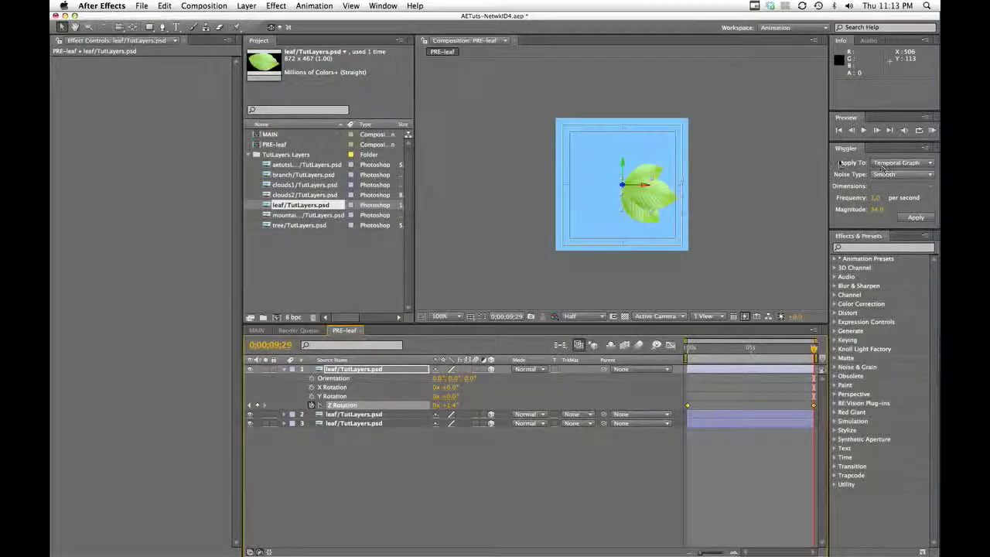
click(843, 152)
click(875, 198)
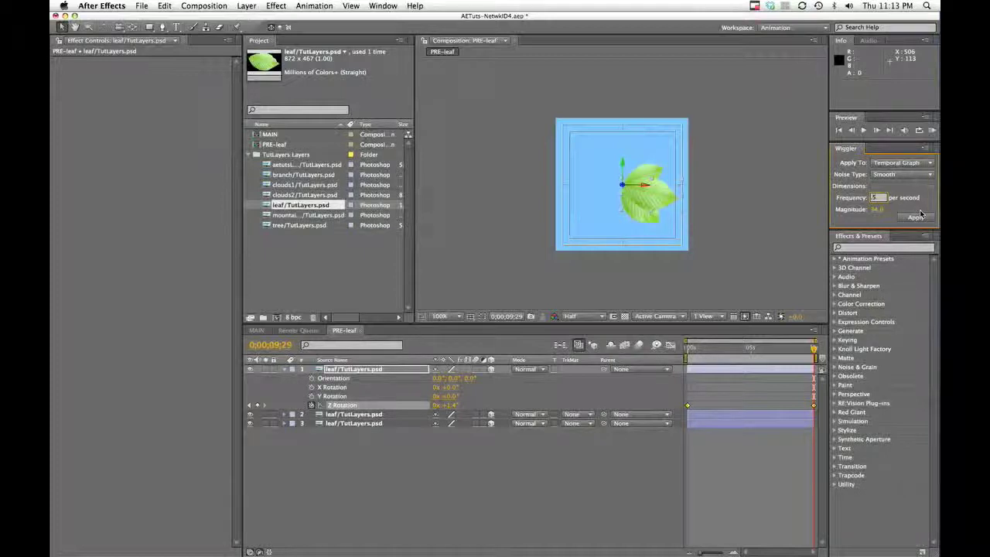
key(Tab)
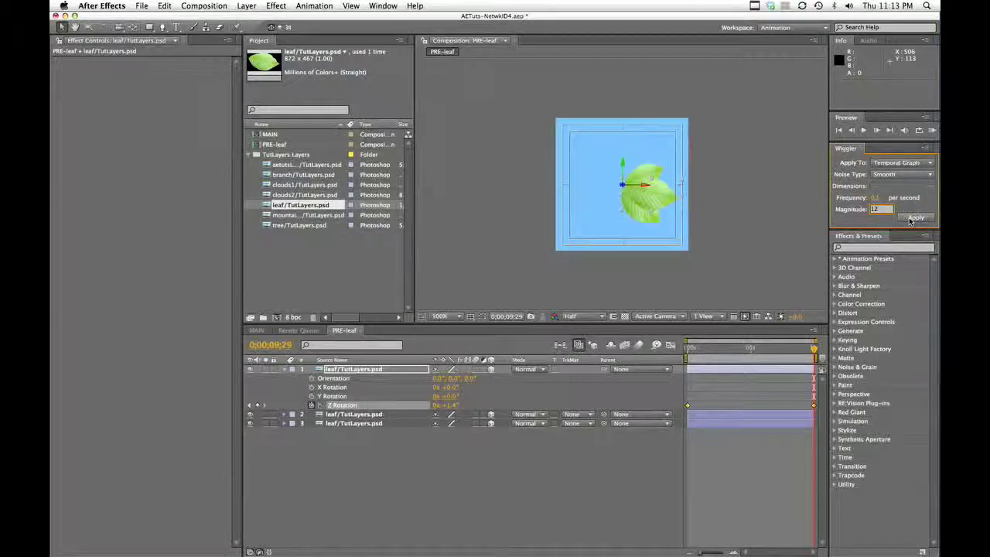
click(915, 218)
Preview the top leaf's wiggling rotation from the composition's start, then stop playback and select its layer.
drag(814, 348, 684, 356)
key(KP_0)
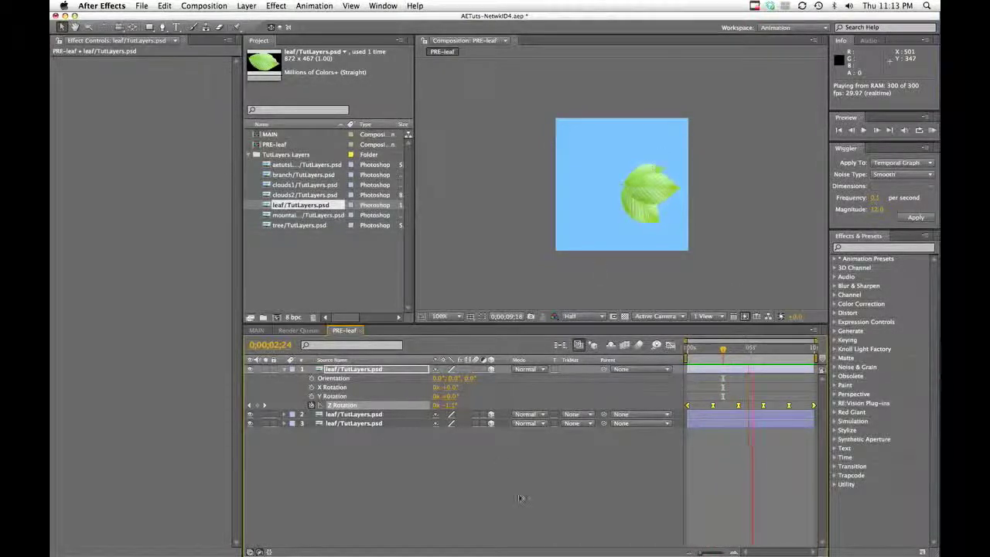
key(space)
click(350, 372)
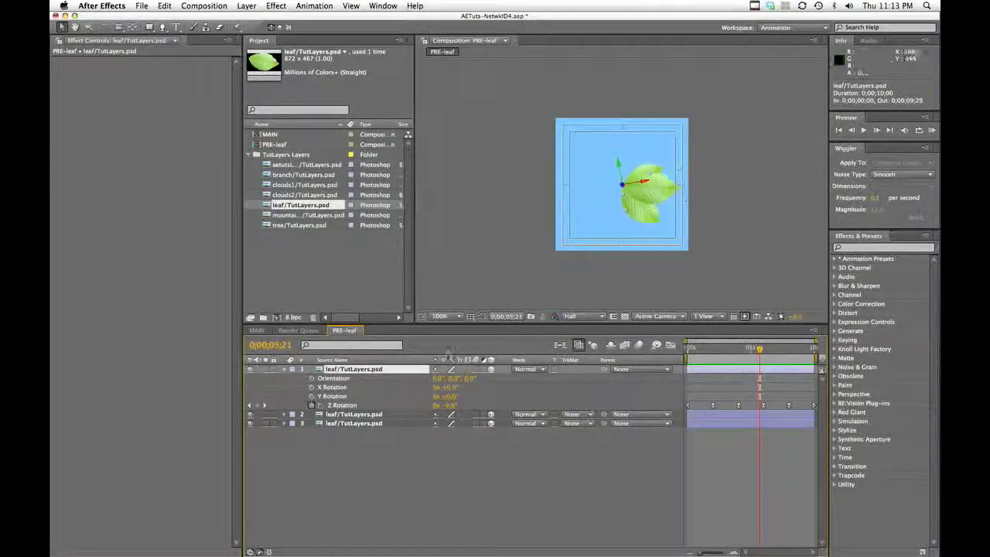
Keyframe the top leaf layer's Y Rotation at the composition's start and end with the same value.
click(338, 397)
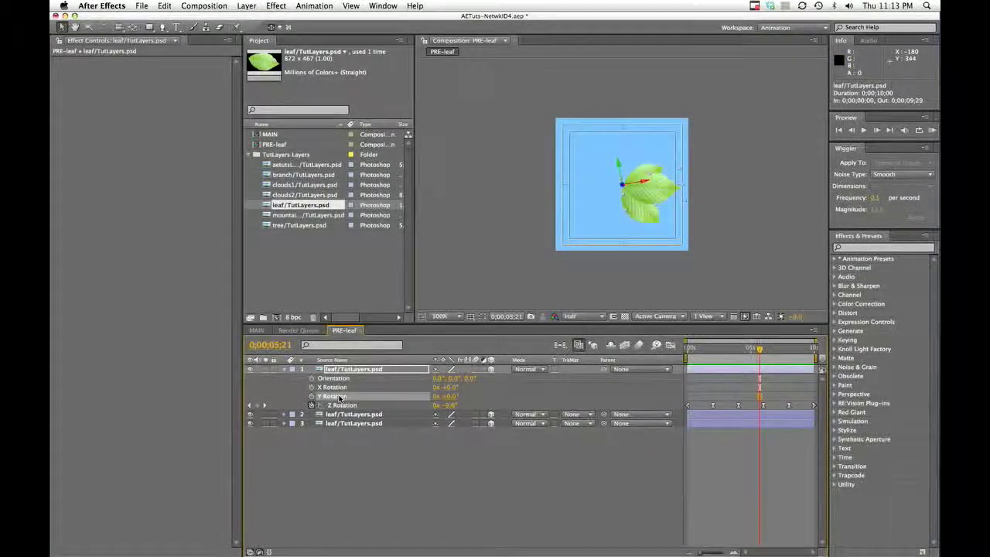
click(311, 396)
drag(758, 396, 687, 396)
click(257, 396)
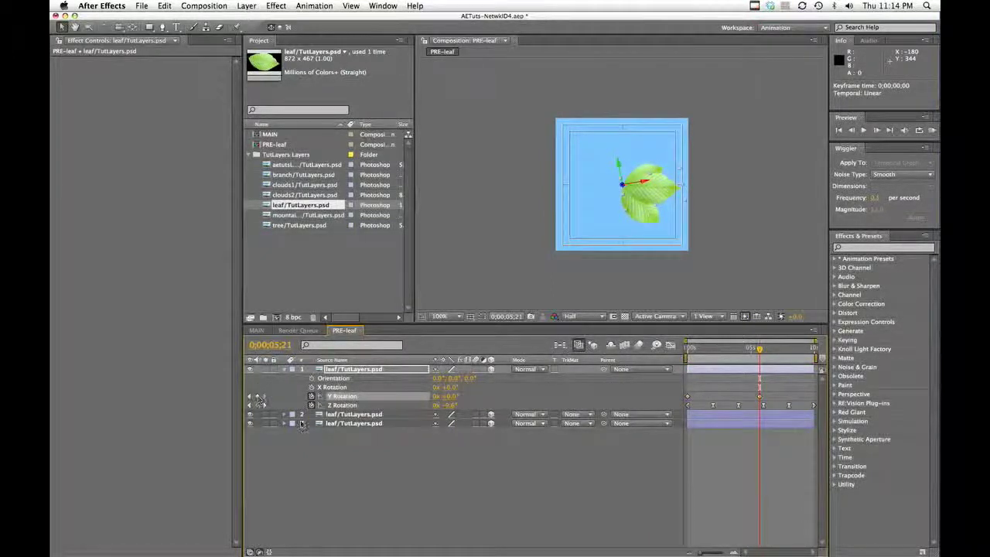
drag(761, 397, 813, 398)
Apply the Wiggler to the top leaf's Y Rotation keyframes with frequency 0.6 per second and magnitude 20, and scrub to check the motion.
click(349, 396)
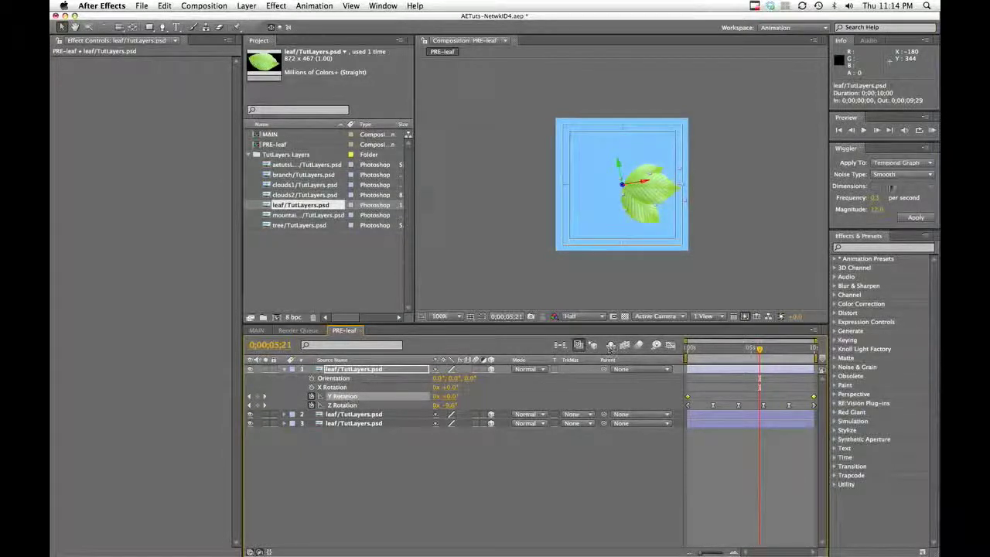
click(873, 198)
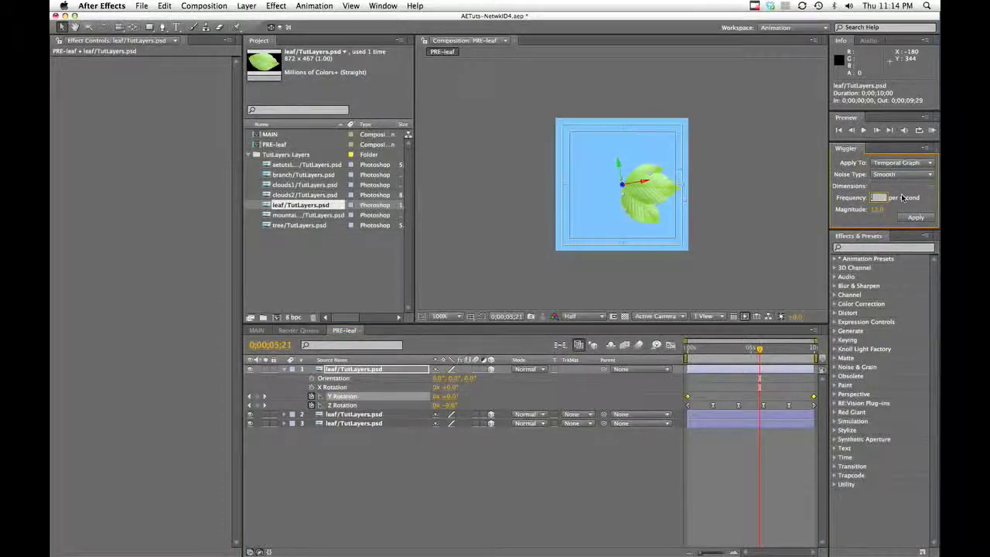
key(Tab)
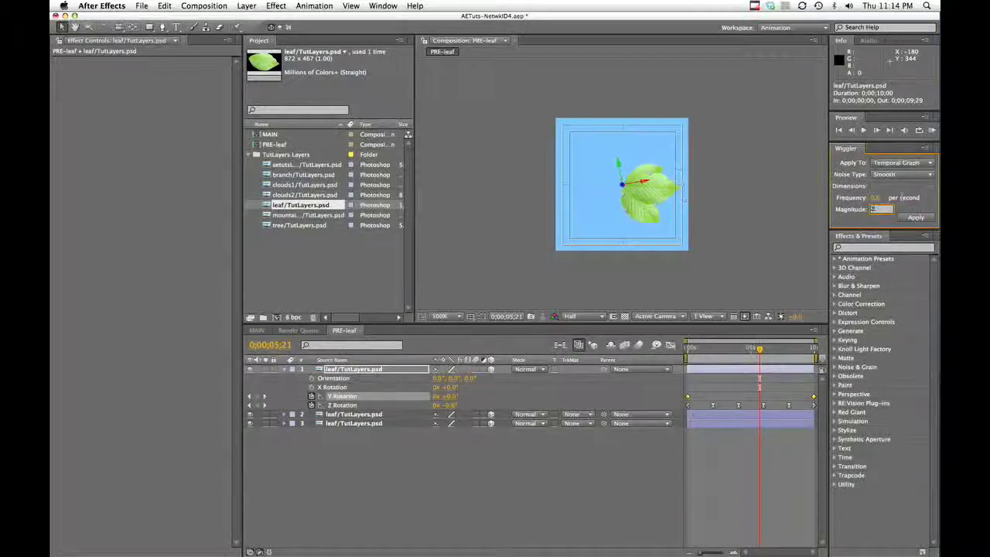
text(20)
click(914, 218)
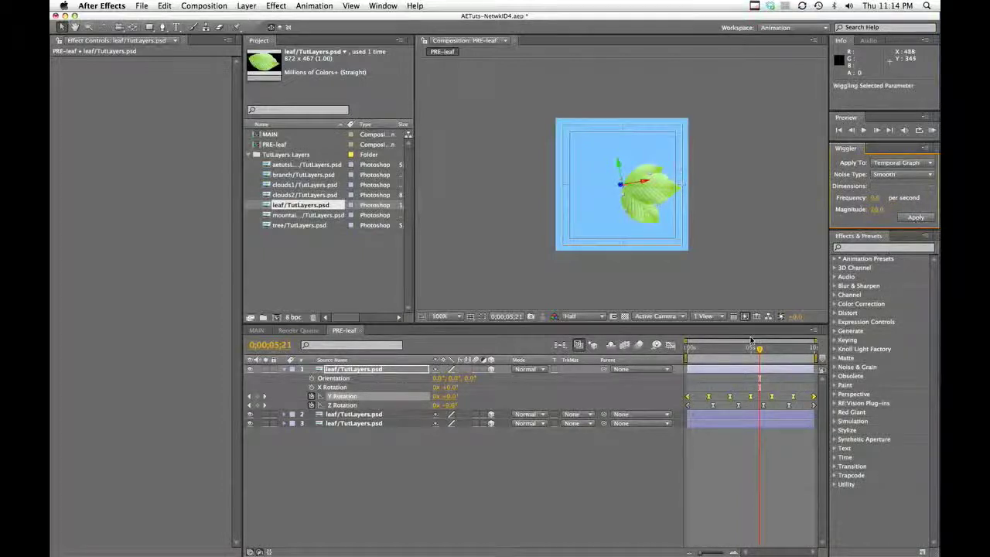
mouse_move(758, 349)
mouse_down()
mouse_move(686, 352)
mouse_move(787, 350)
mouse_move(762, 350)
mouse_up()
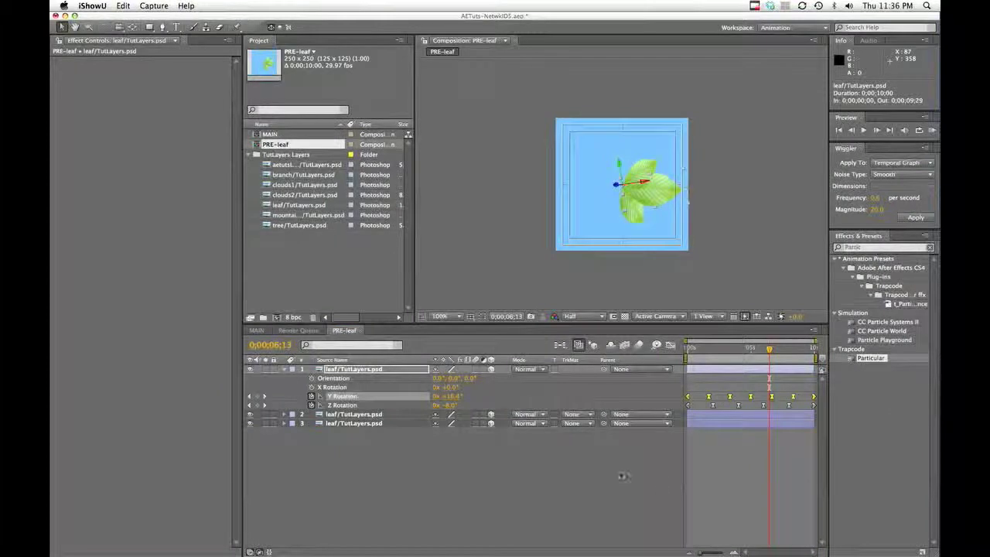
Enable Y and Z Rotation keyframing on leaf layers 2 and 3 and place these keyframes at the composition's start.
click(352, 417)
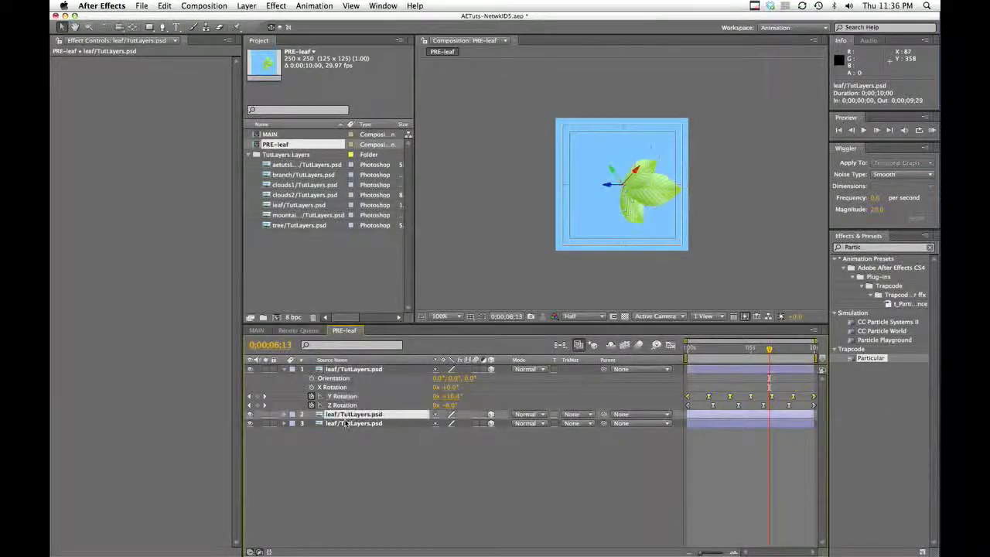
shift+click(347, 424)
key(r)
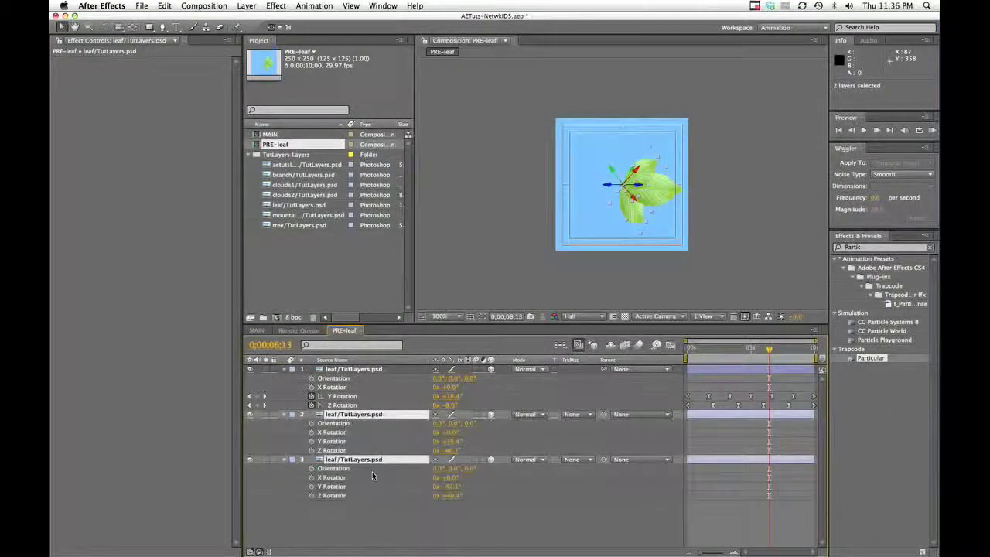
click(311, 440)
click(311, 486)
click(311, 450)
click(311, 495)
drag(758, 438, 778, 499)
drag(769, 449, 687, 450)
Add matching Y and Z Rotation keyframes to leaf layers 2 and 3 and move them to the composition's end.
click(257, 441)
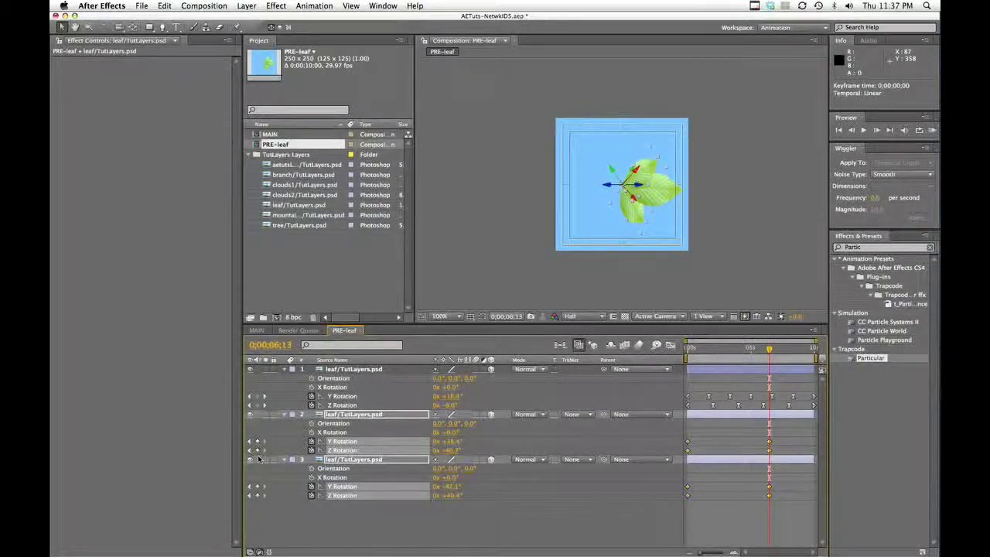
click(258, 486)
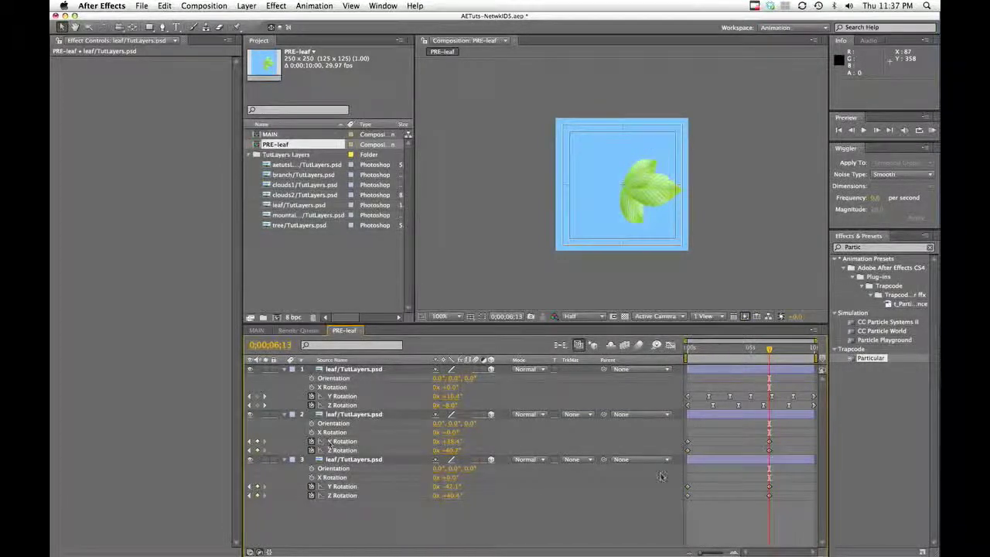
drag(746, 435, 781, 498)
drag(772, 442, 814, 446)
drag(771, 350, 746, 349)
click(386, 502)
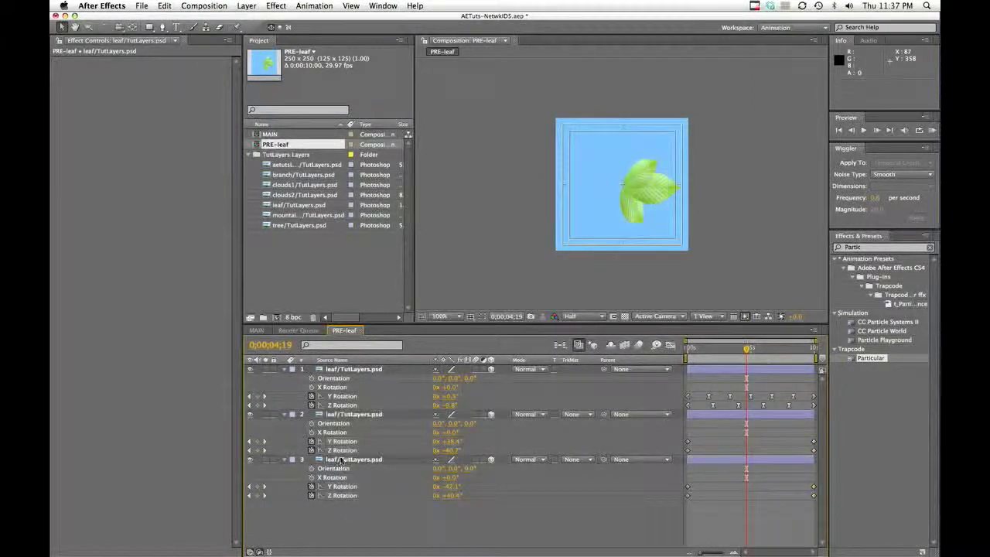
Apply the Wiggler to leaf layer 2's Z Rotation keyframes with a frequency of 0.5 per second and a magnitude of 11.
click(341, 451)
click(876, 198)
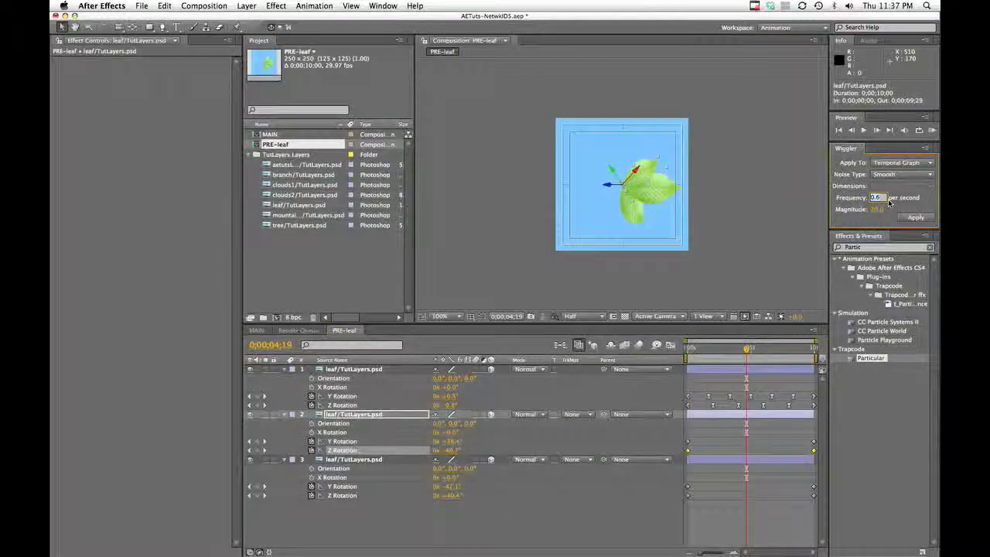
key(BackSpace)
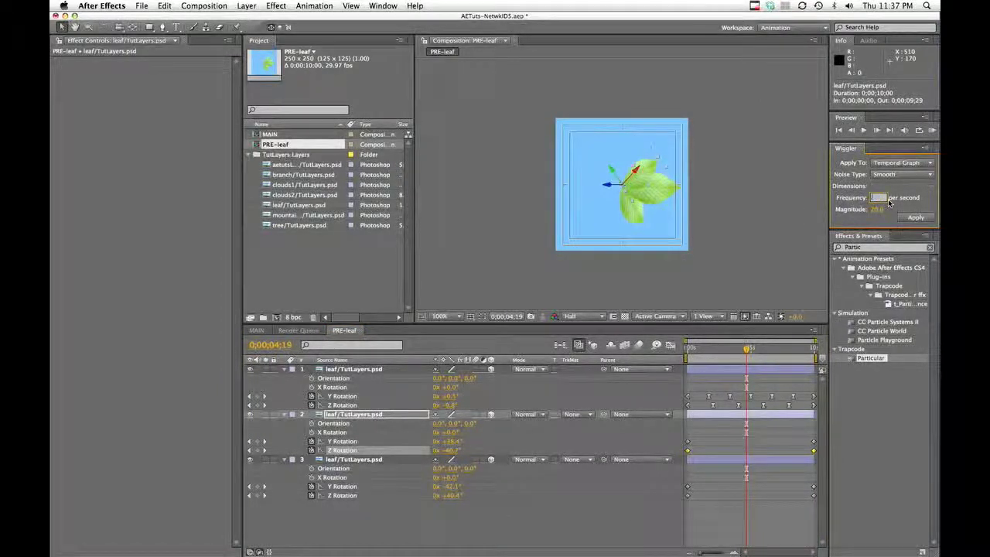
text(5)
key(Tab)
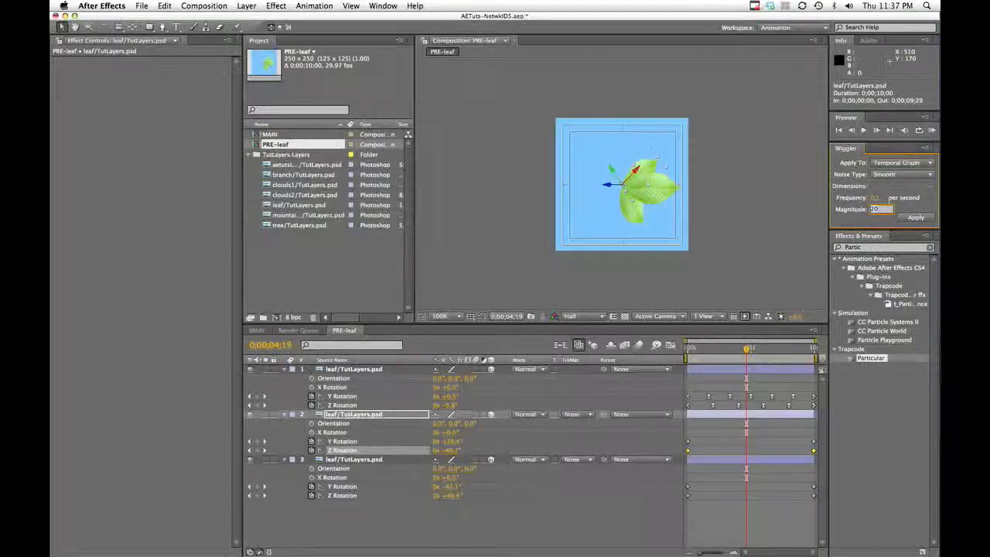
click(924, 215)
Apply the Wiggler to leaf layer 2's Y Rotation keyframes with a frequency of 0.6 per second and a magnitude of 21.
click(349, 440)
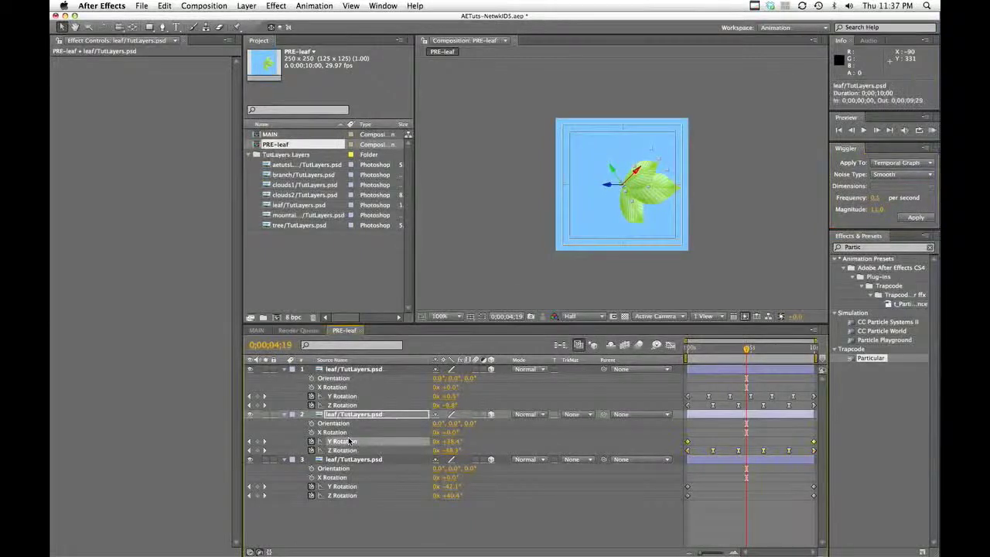
click(877, 199)
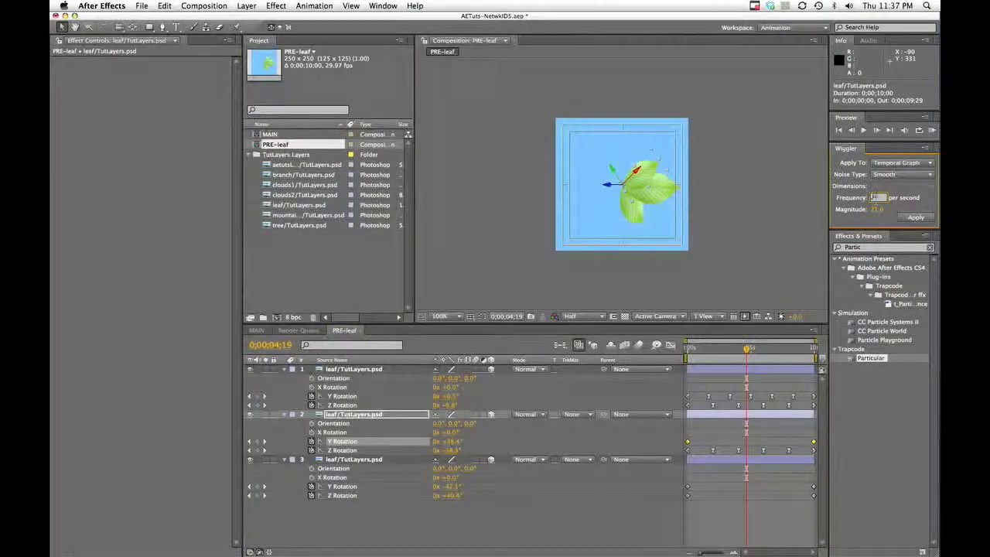
click(912, 217)
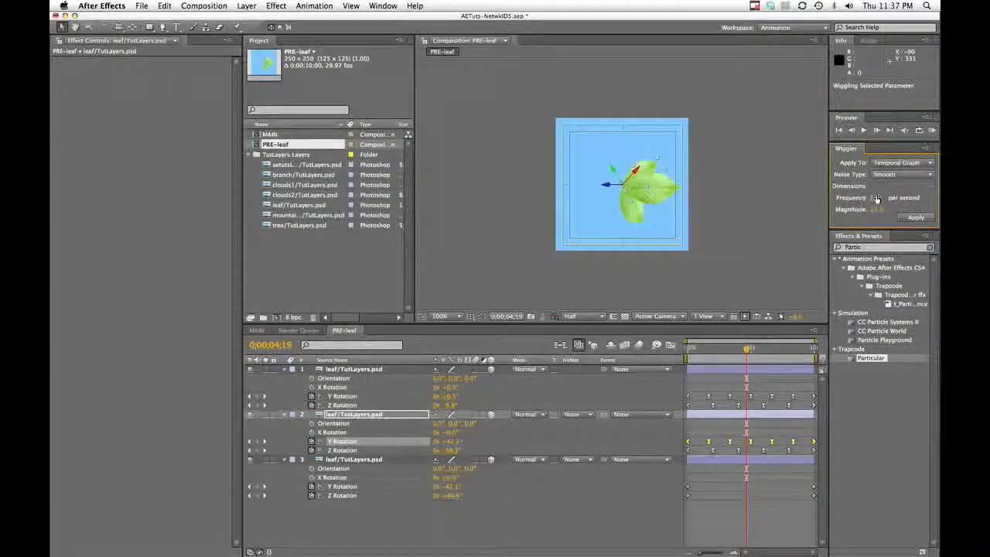
Apply the Wiggler to leaf layer 3's Y Rotation keyframes with a frequency of 0.6 per second and a magnitude of 21.
click(344, 505)
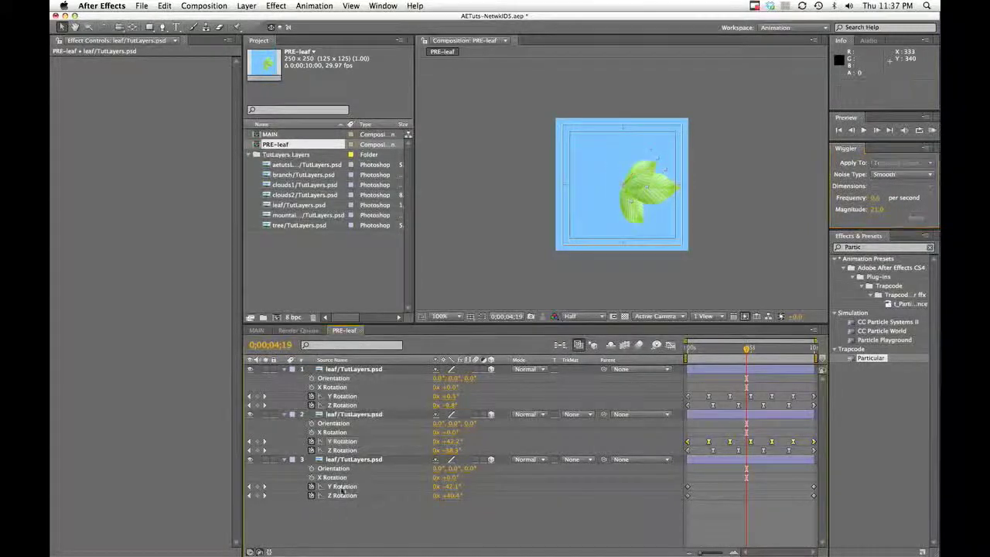
click(341, 495)
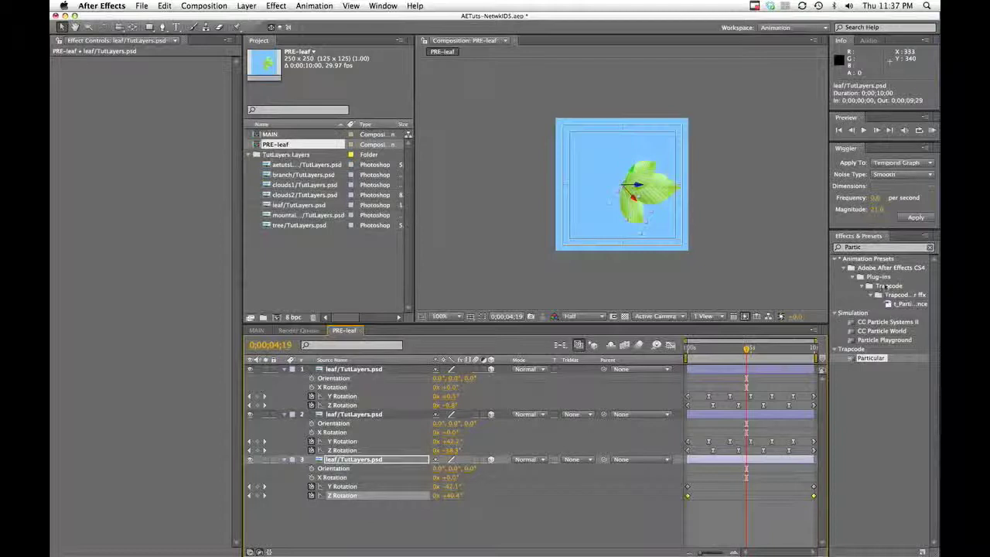
click(343, 488)
click(916, 218)
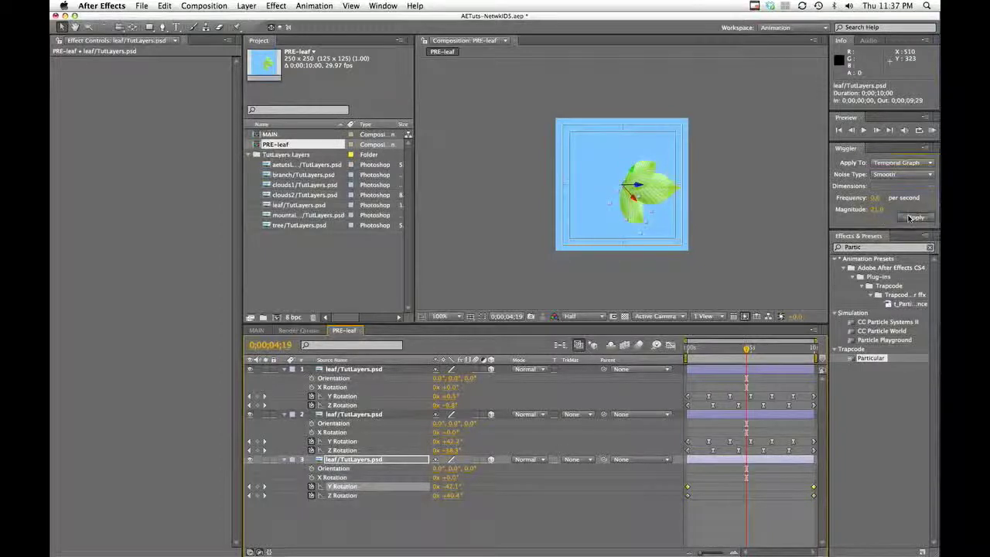
Apply the Wiggler to leaf layer 3's Z Rotation keyframes with frequency 0.4 per second and magnitude 13, and scrub to check the motion.
click(347, 497)
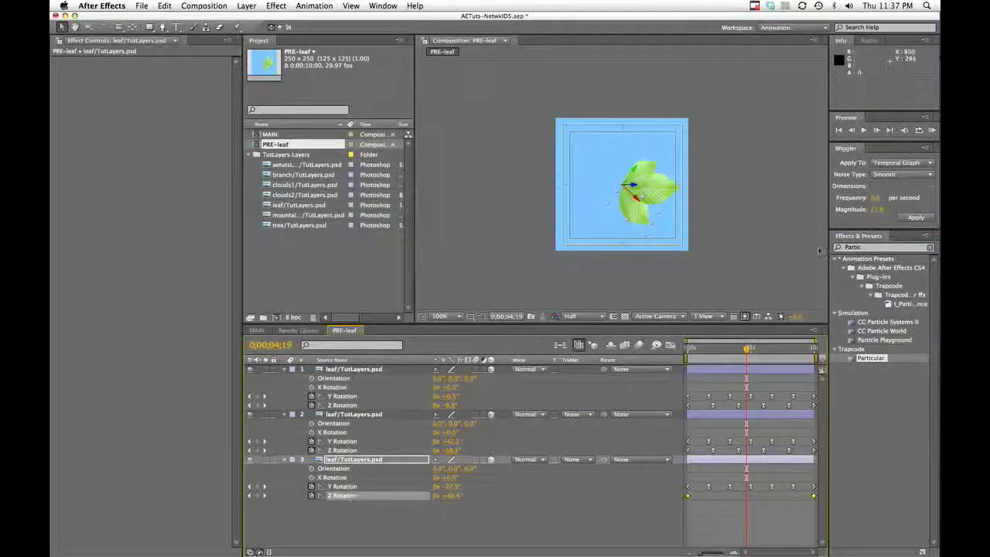
click(873, 209)
text(13)
click(876, 197)
text(0.4)
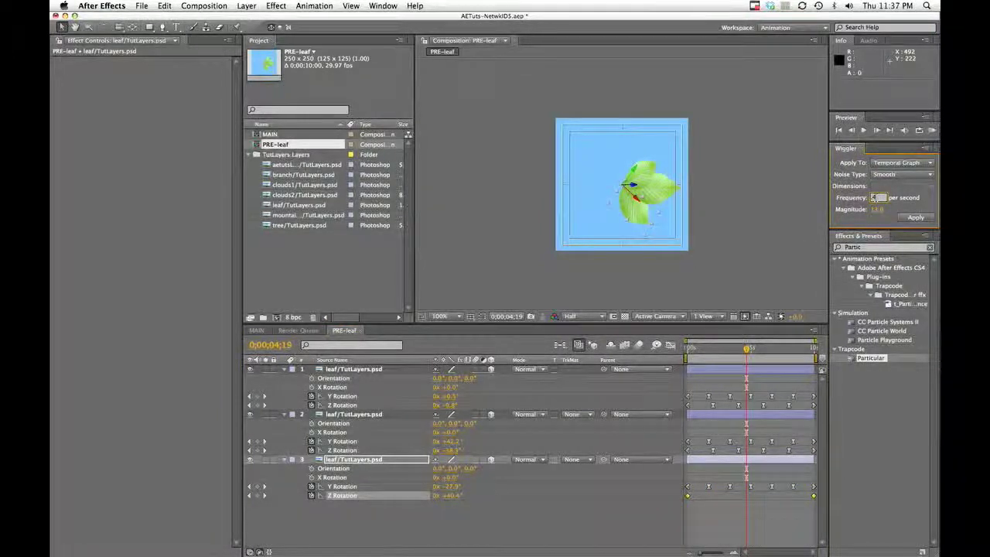
click(916, 218)
drag(736, 353, 768, 353)
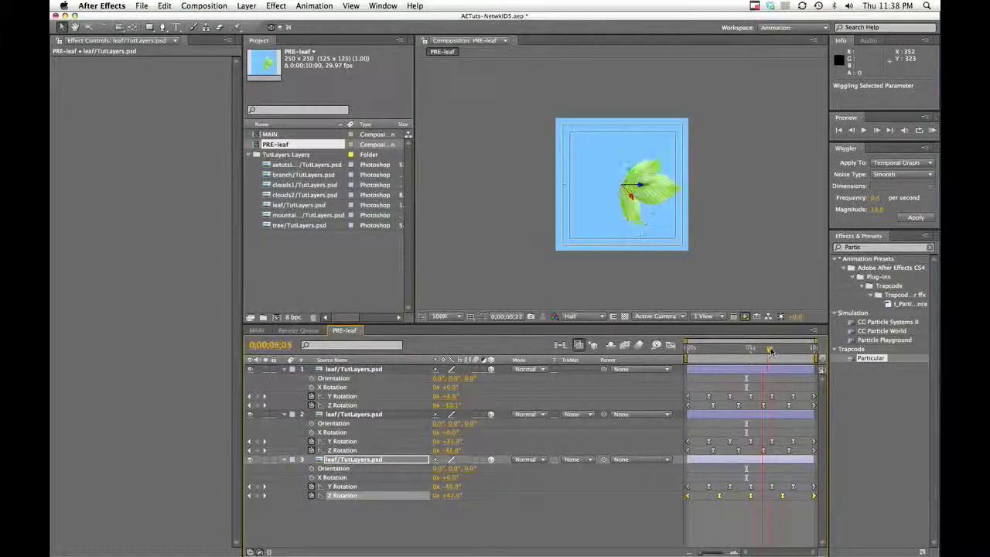
Increase leaf layer 2's Y Rotation on its keyframe at 0;00;05;00 and scrub through the adjusted motion.
click(645, 169)
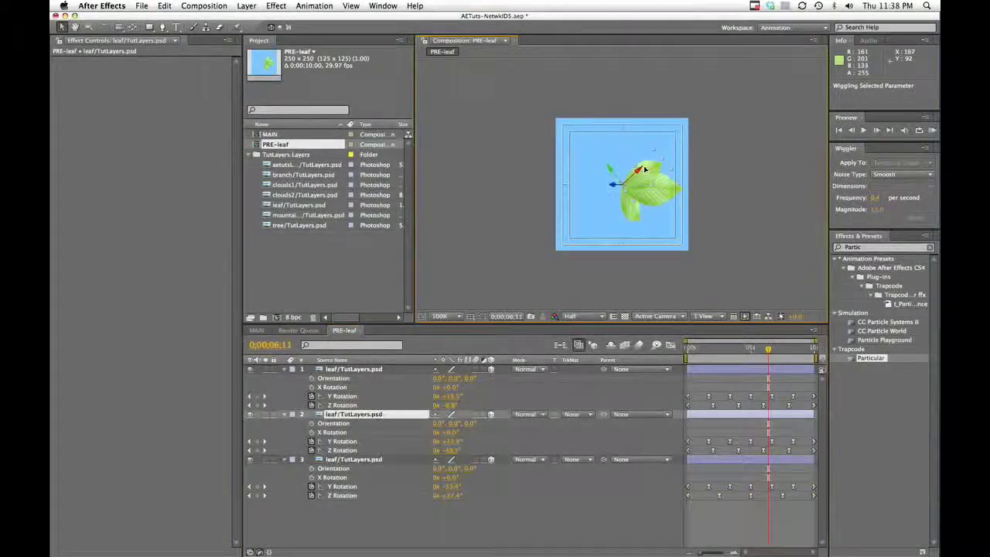
click(348, 417)
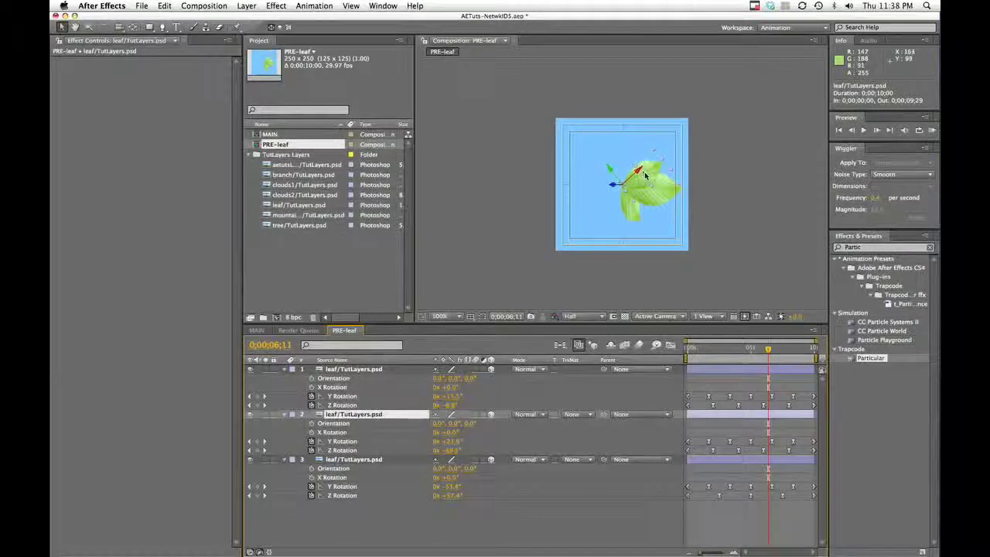
click(348, 442)
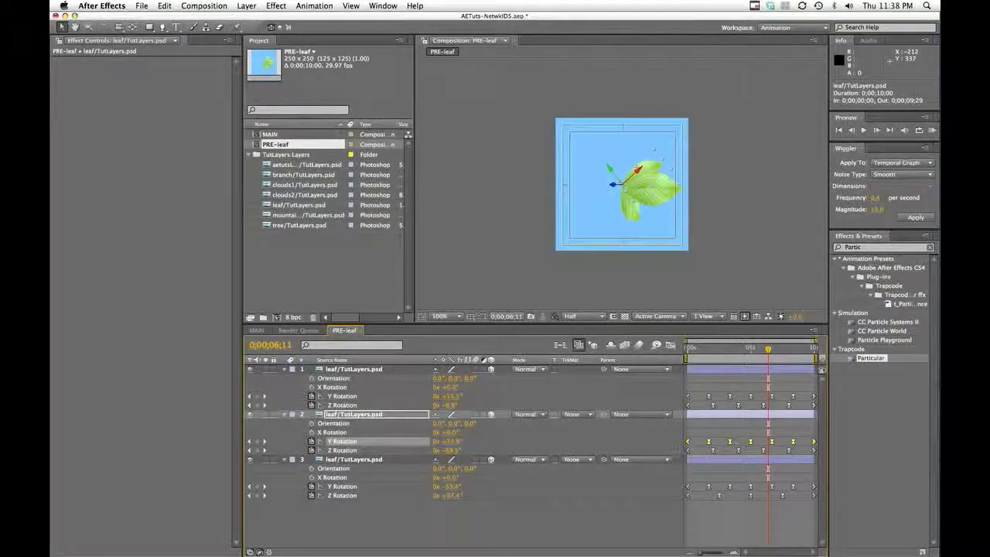
mouse_move(769, 352)
mouse_down()
mouse_move(742, 355)
mouse_move(750, 352)
mouse_up()
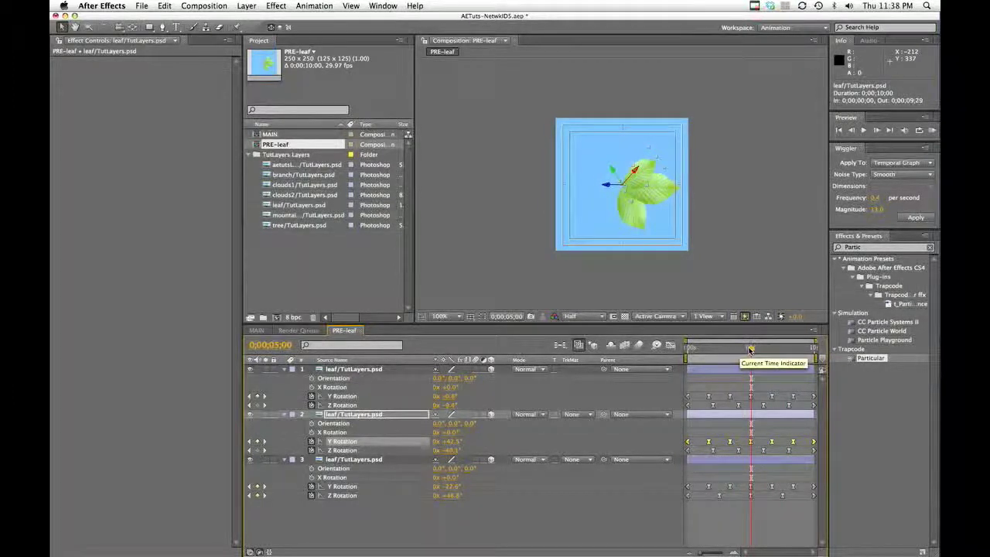
click(750, 442)
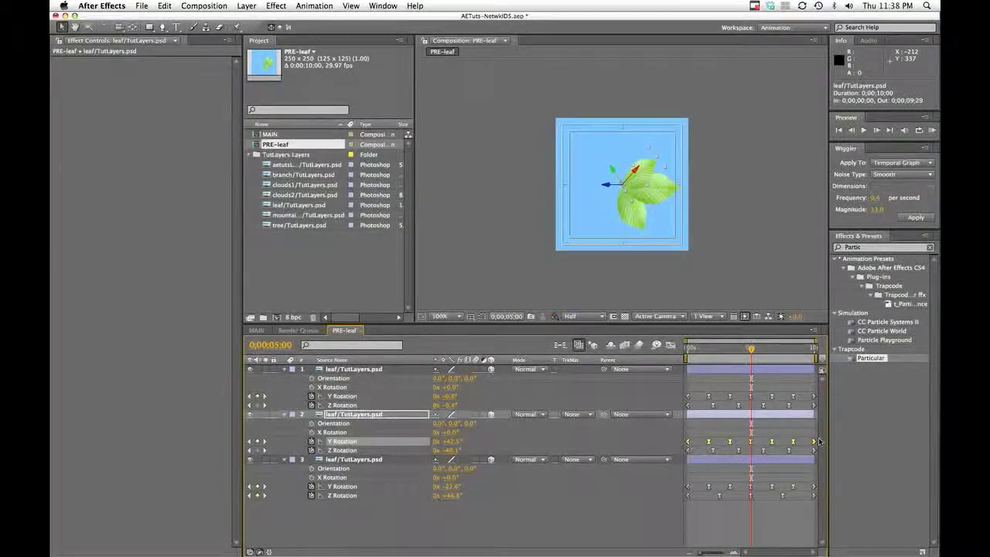
click(451, 442)
drag(453, 442, 456, 441)
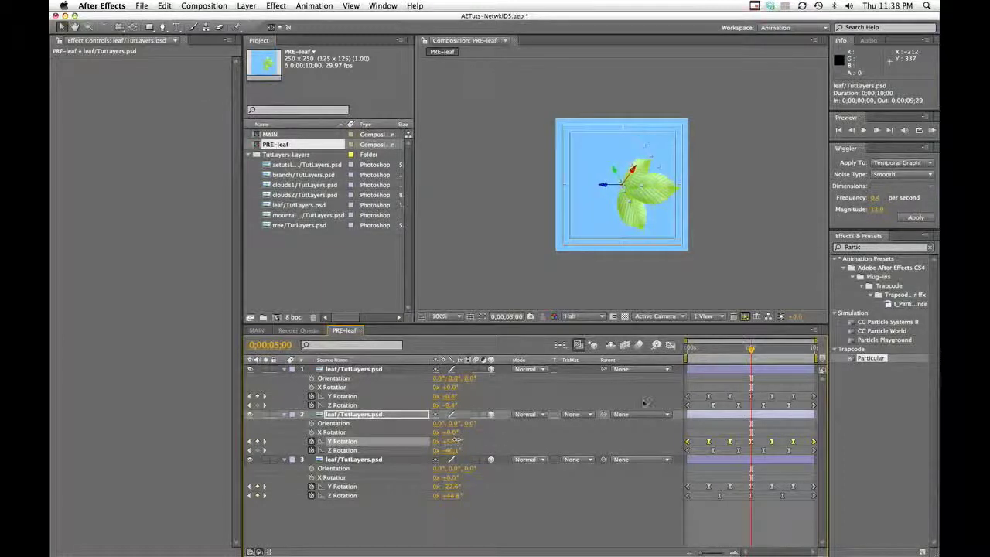
drag(755, 349, 807, 360)
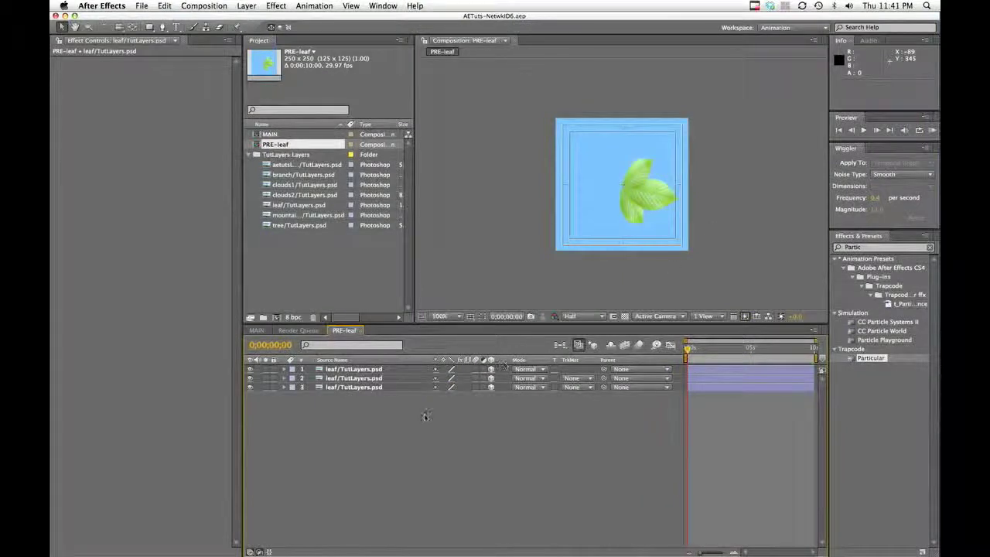
Collapse the TutLayers Layers folder and apply the Hue/Saturation effect to leaf layers 2 and 3.
click(361, 372)
shift+click(357, 387)
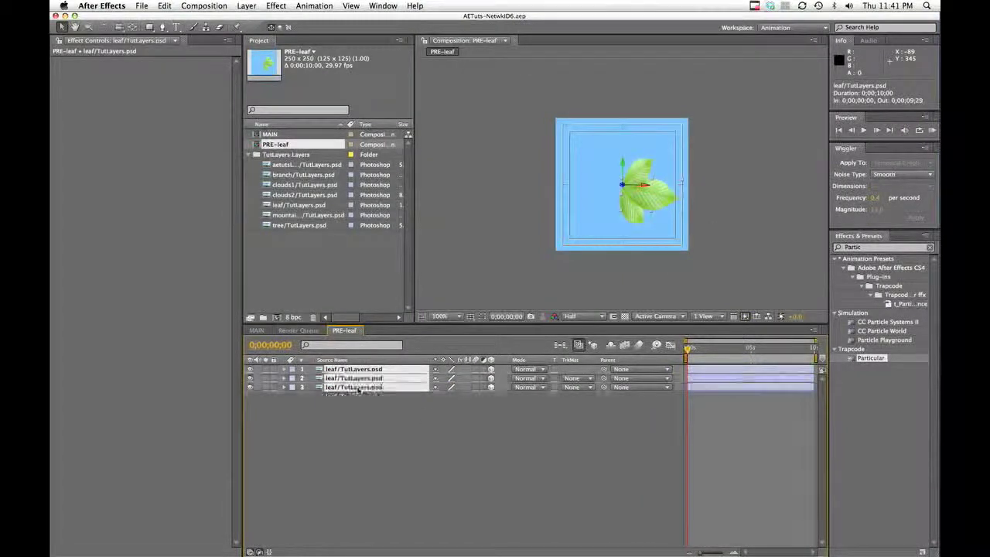
click(257, 154)
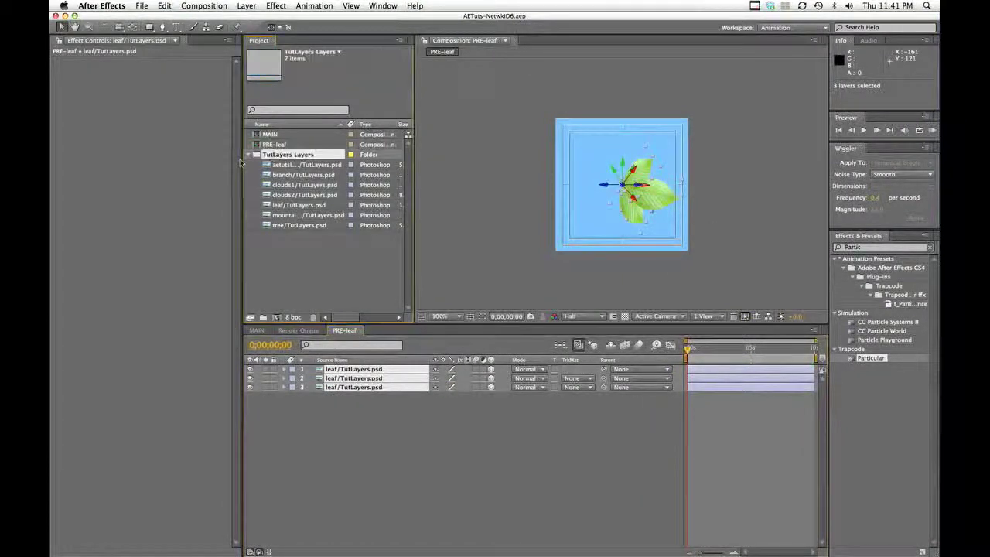
click(248, 155)
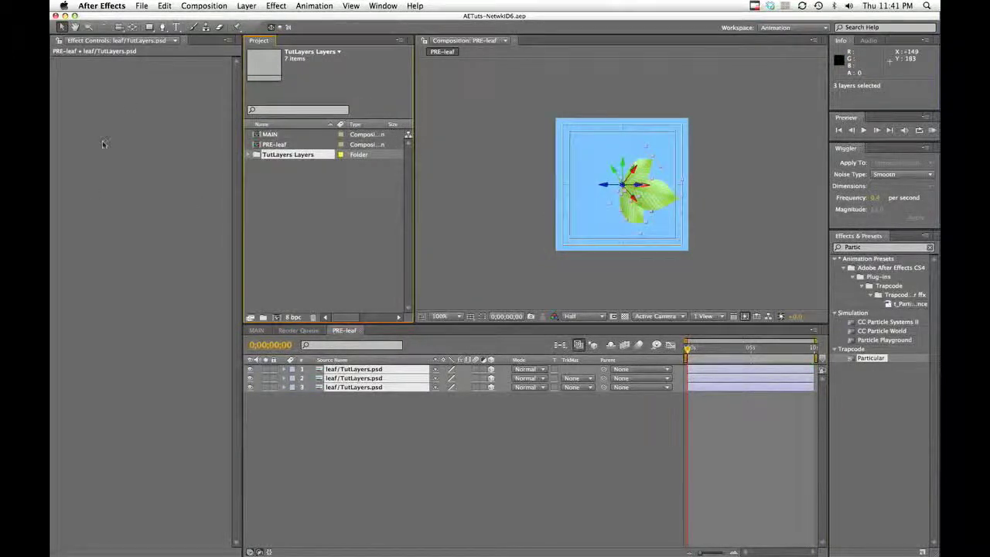
click(275, 5)
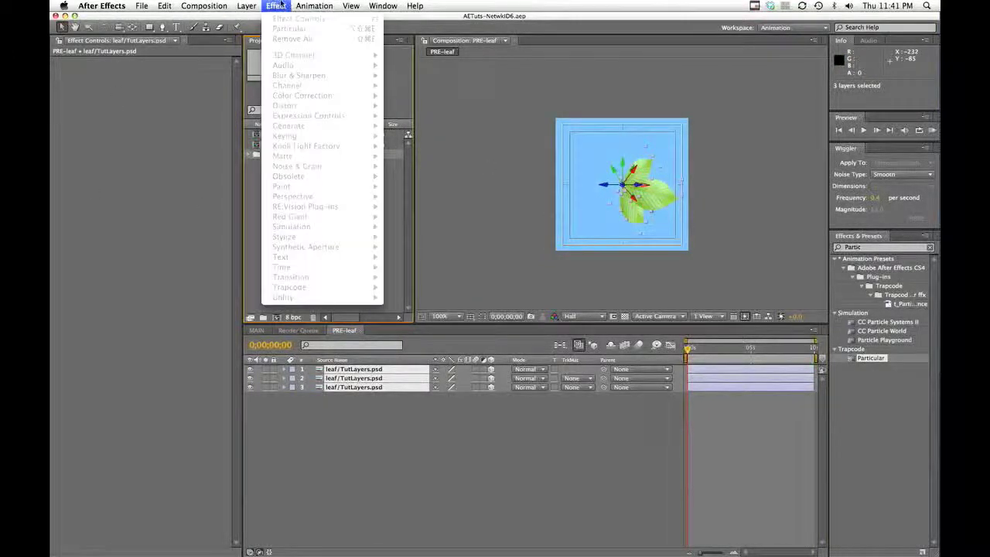
click(446, 480)
click(362, 386)
shift+click(362, 377)
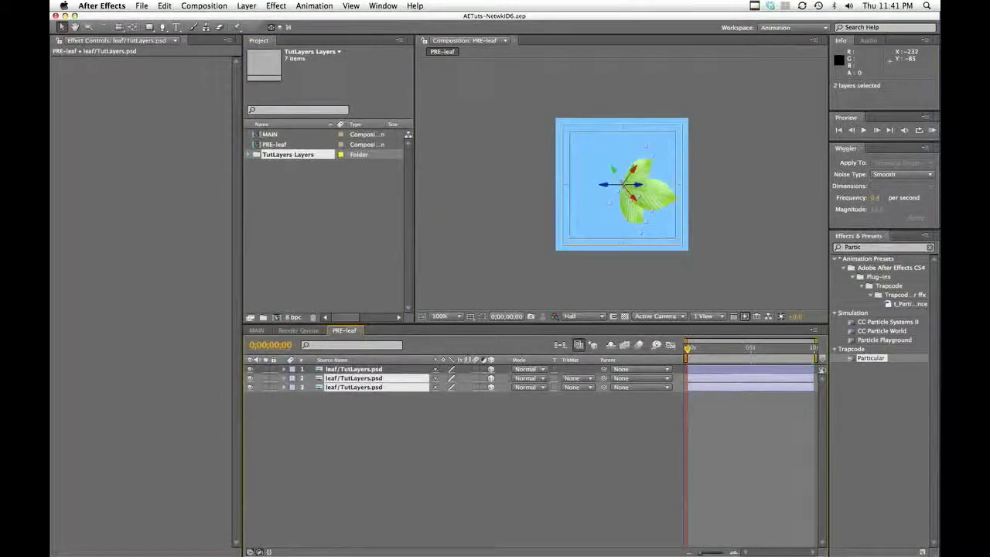
click(275, 6)
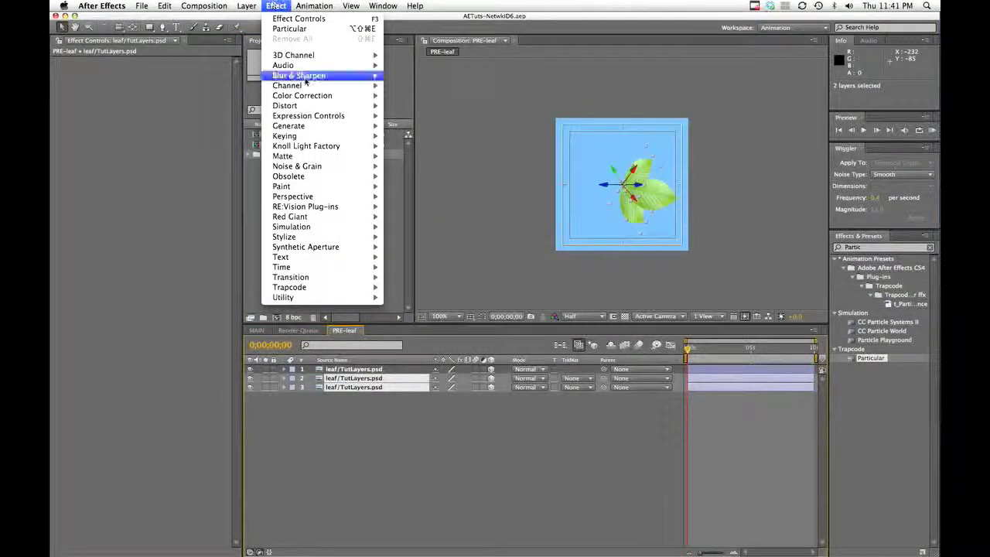
mouse_move(313, 98)
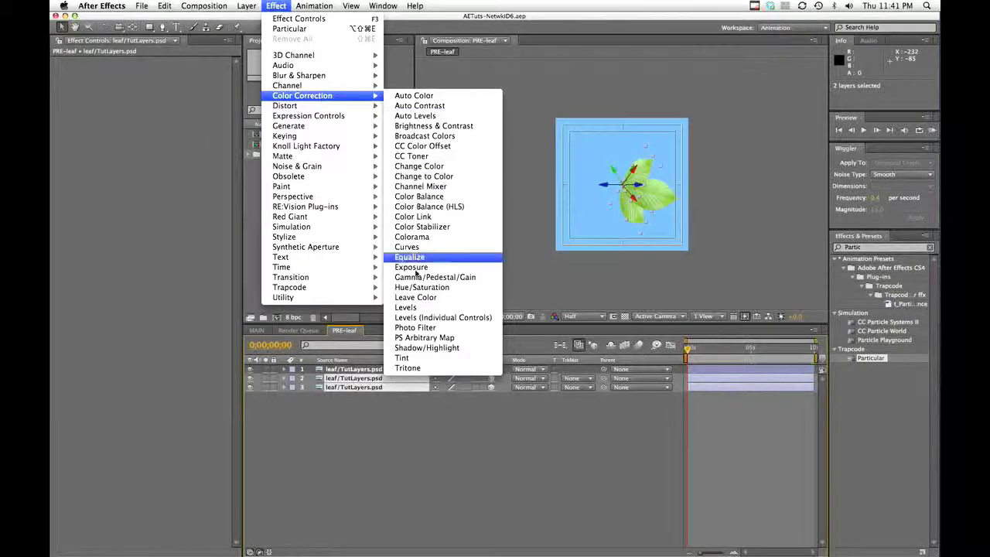
click(421, 287)
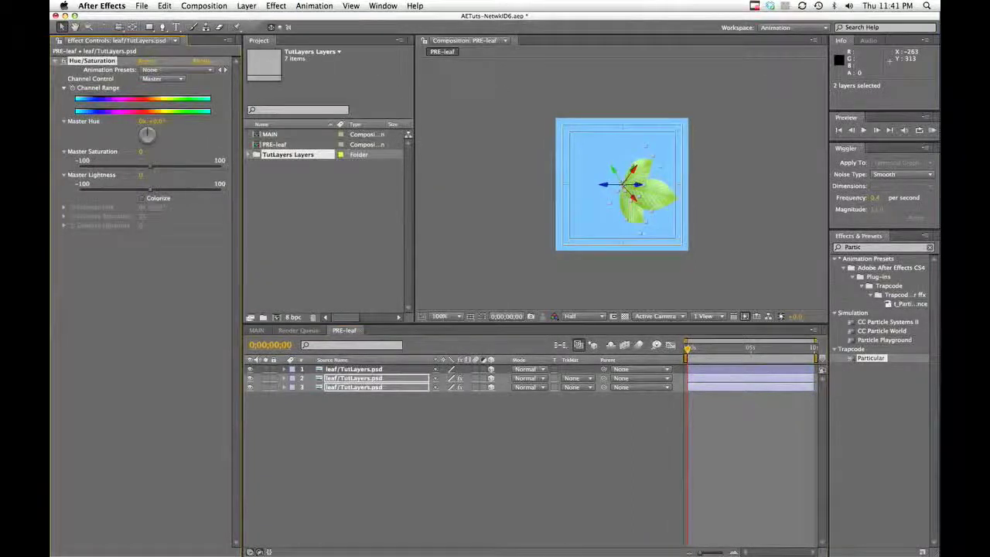
Lower leaf layer 2's Master Saturation to about -34 and leaf layer 3's Master Lightness to -24, and scrub to check the leaves.
click(313, 445)
click(337, 379)
mouse_move(151, 170)
mouse_down()
mouse_move(126, 166)
mouse_move(133, 191)
mouse_up()
key(super+Down)
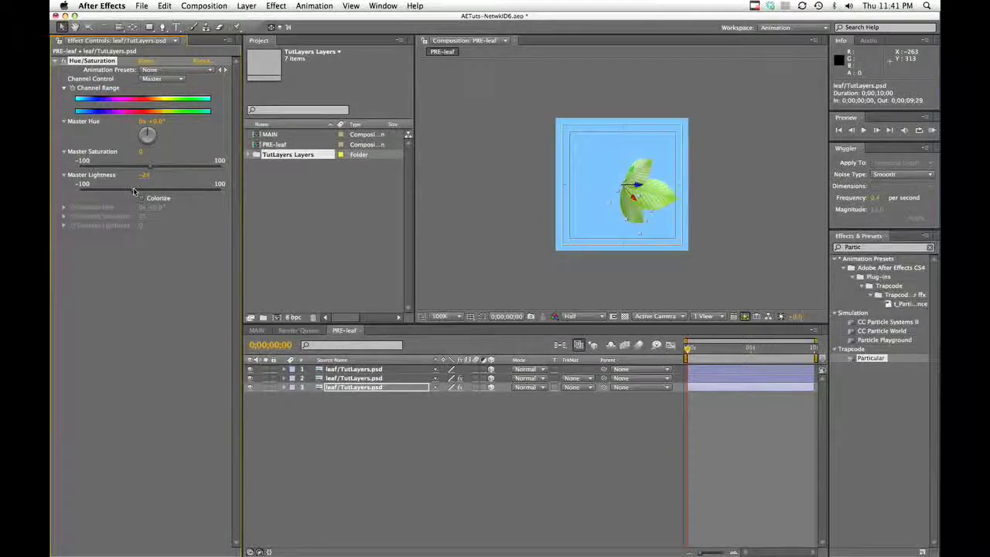
drag(686, 348, 730, 349)
click(342, 465)
Enable Scale keyframing on all three leaf layers at 0;00;00;29.
click(358, 370)
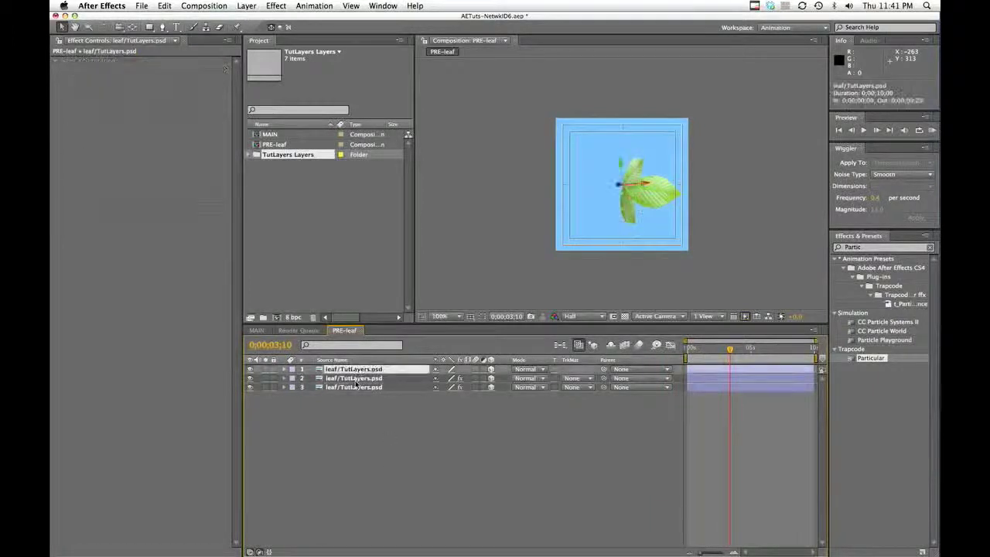
shift+click(358, 387)
click(685, 350)
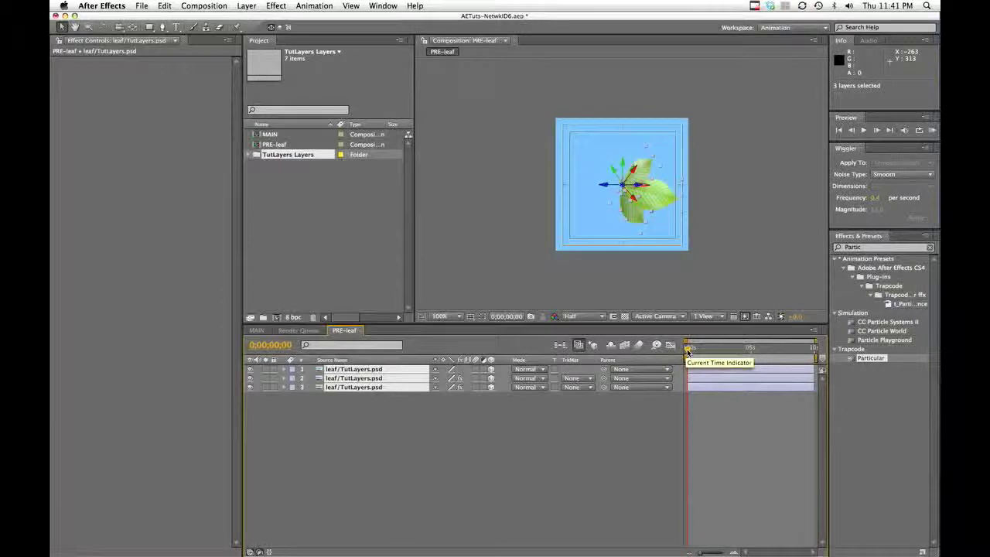
drag(688, 352, 707, 349)
key(s)
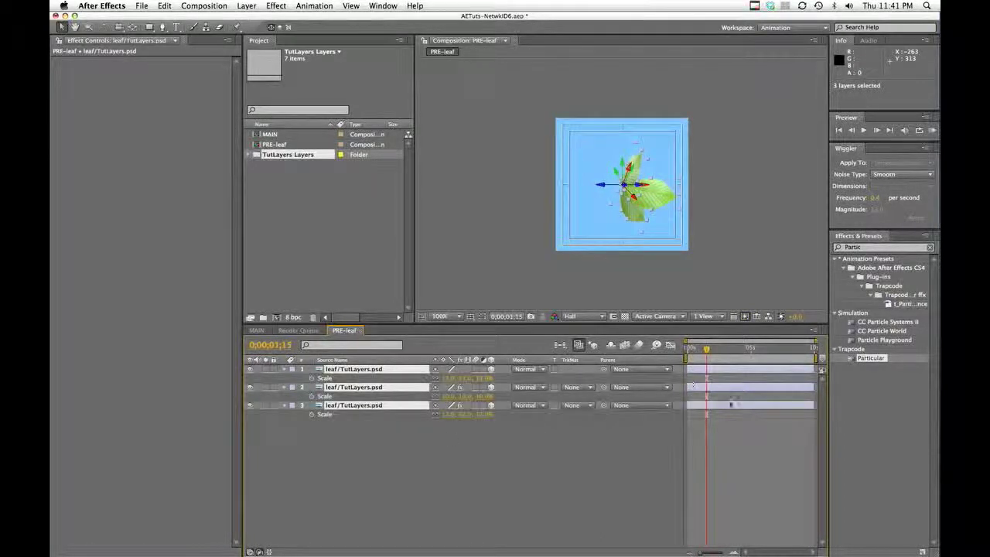
drag(708, 351, 699, 353)
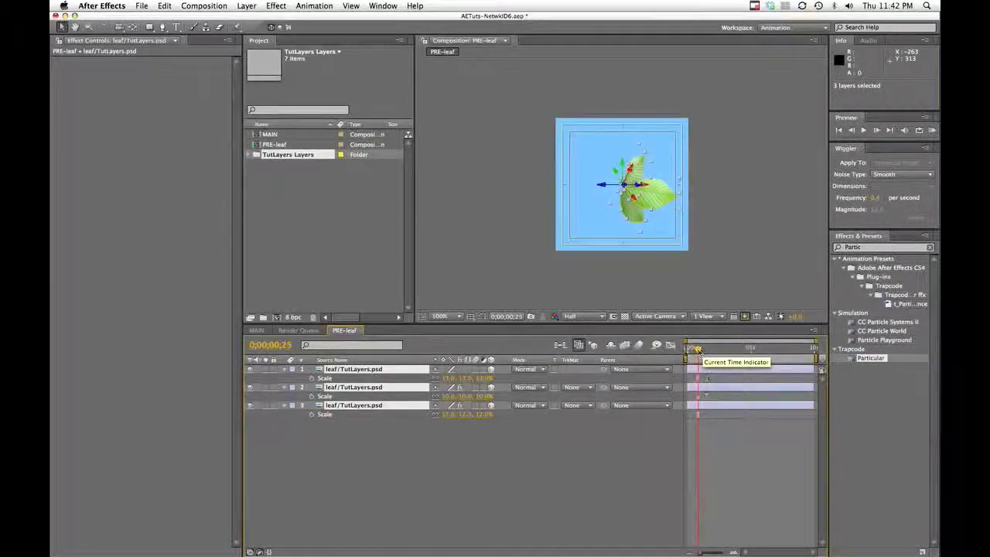
click(311, 378)
Keyframe the Scale of all three leaf layers to 0% at 0;00;00;00 and play back the growth.
drag(697, 349, 686, 349)
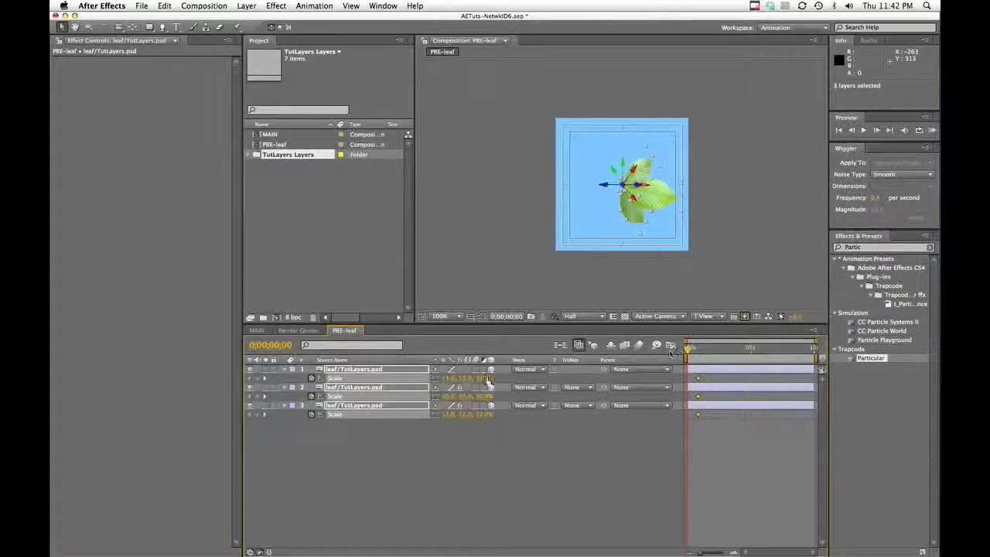
click(450, 378)
text(0)
key(Return)
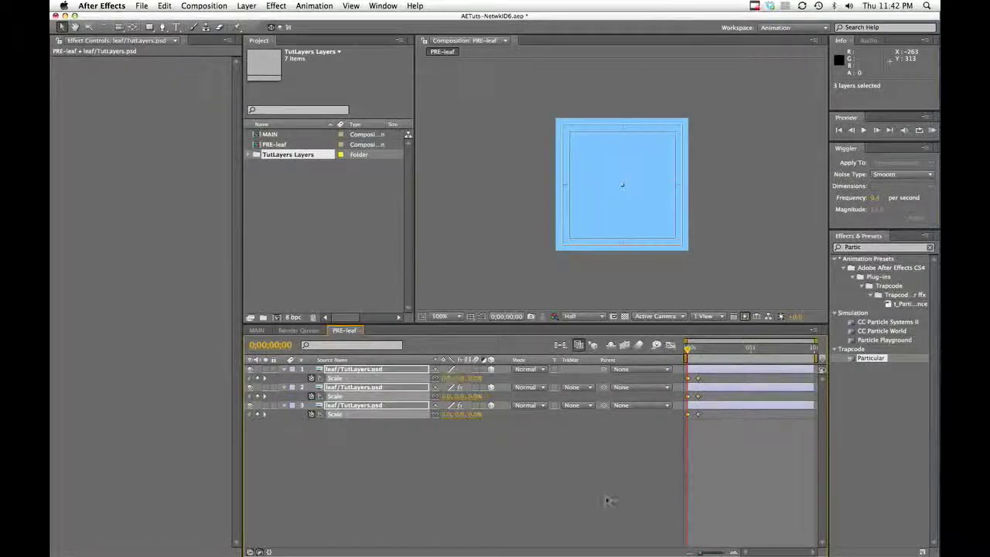
click(617, 500)
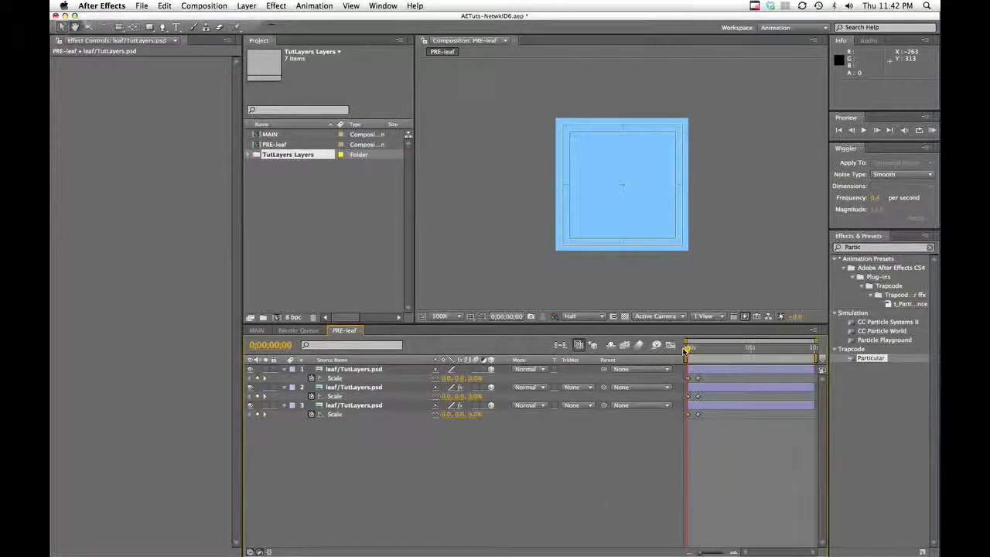
key(space)
drag(705, 350, 681, 352)
key(space)
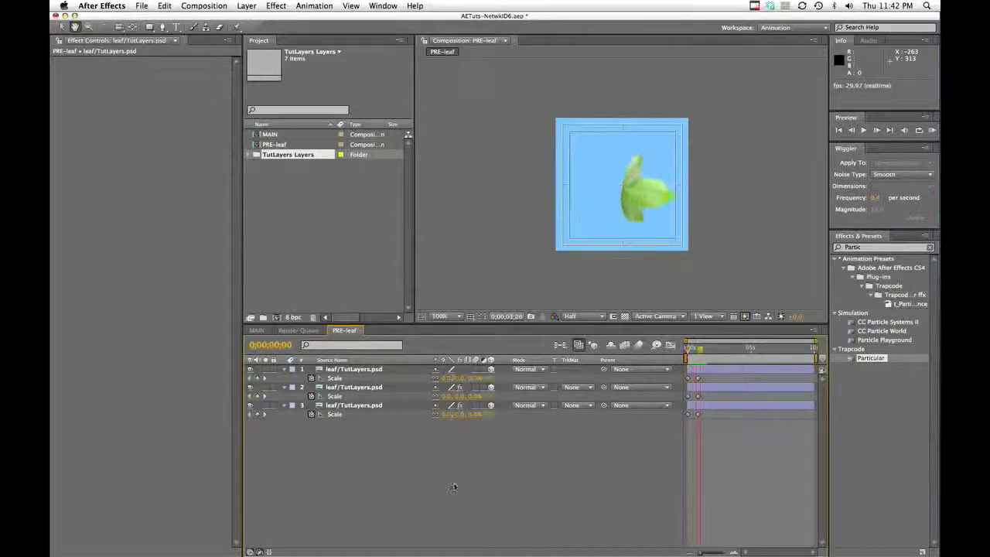
Stagger the leaves by delaying layer 2 a few frames and starting layer 1 at 0;00;00;10.
click(354, 389)
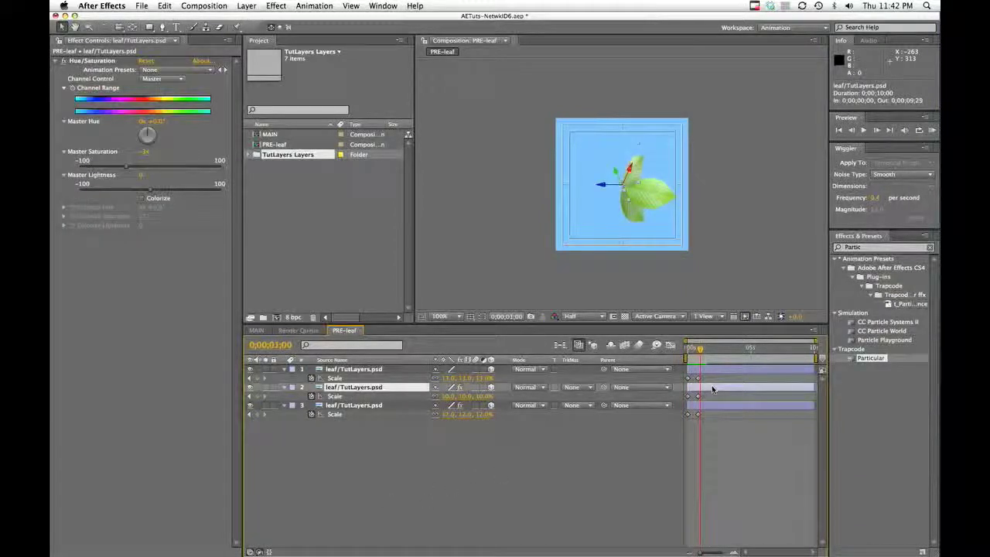
click(694, 372)
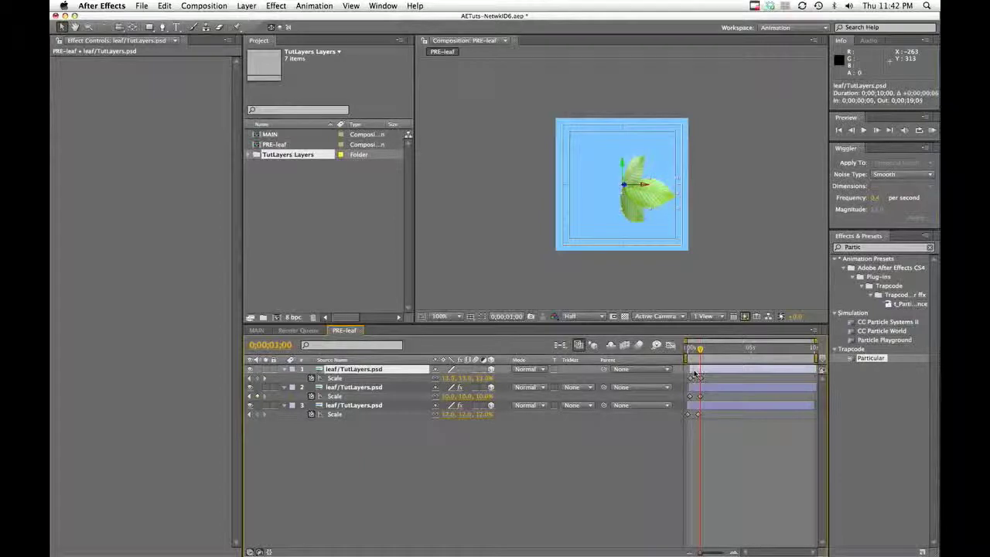
drag(694, 374, 669, 345)
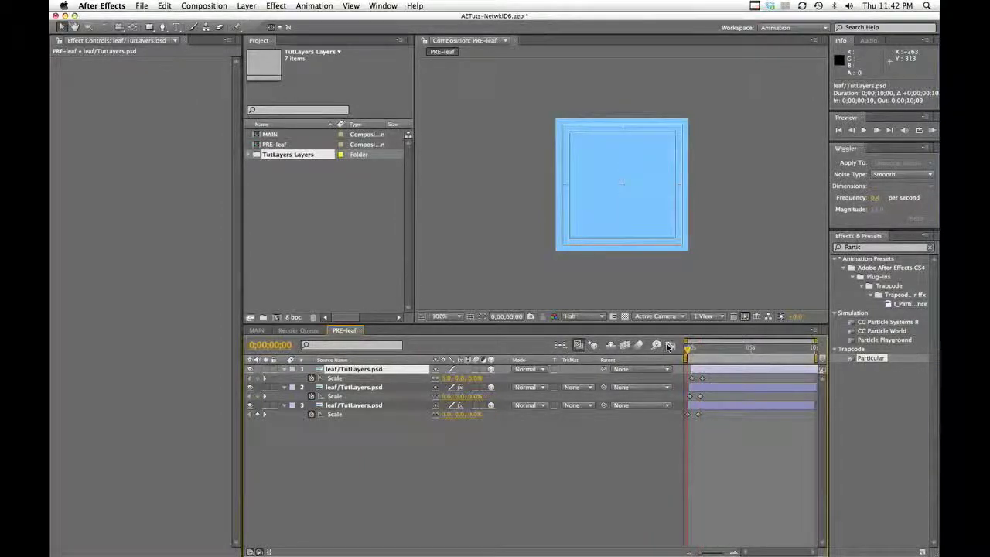
Preview the staggered leaf growth and shorten the work area to end at about 2 seconds.
key(KP_0)
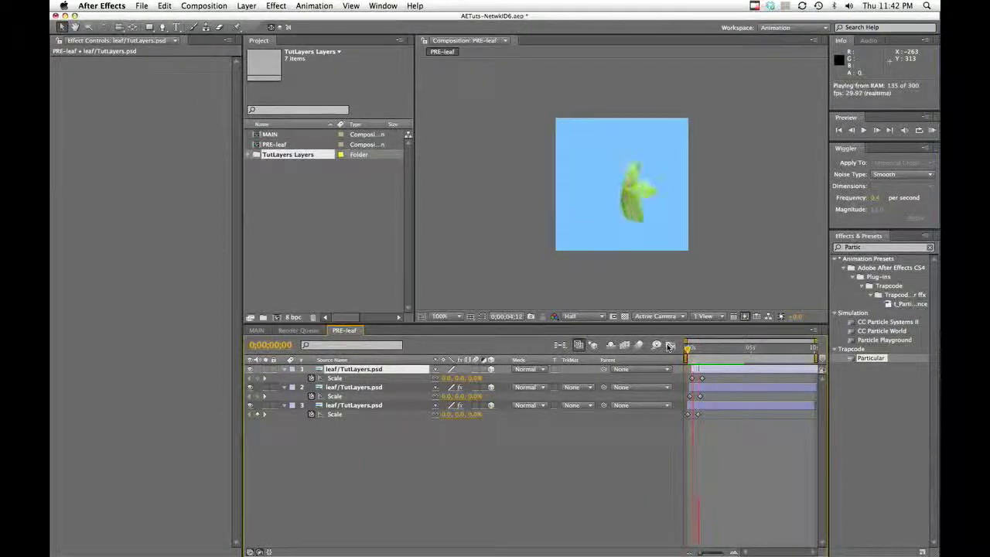
drag(815, 358, 716, 358)
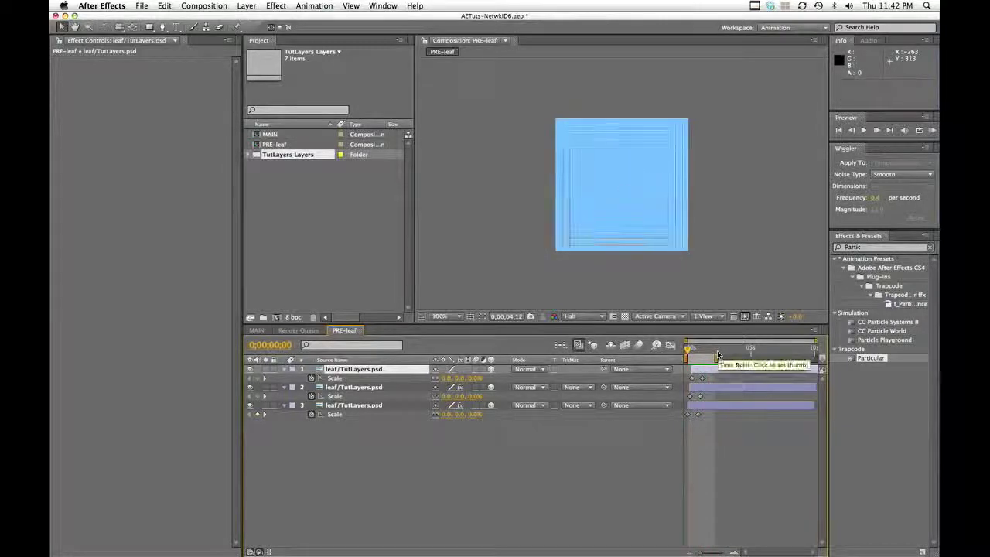
drag(693, 350, 706, 357)
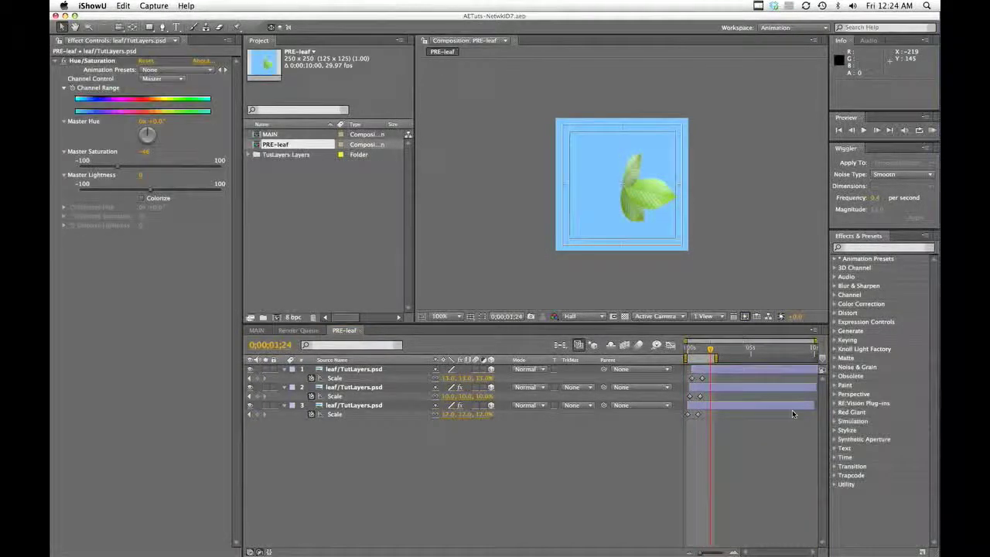
Switch to the MAIN composition and add PRE-leaf beneath the clouds1 layer with its visibility off.
click(257, 331)
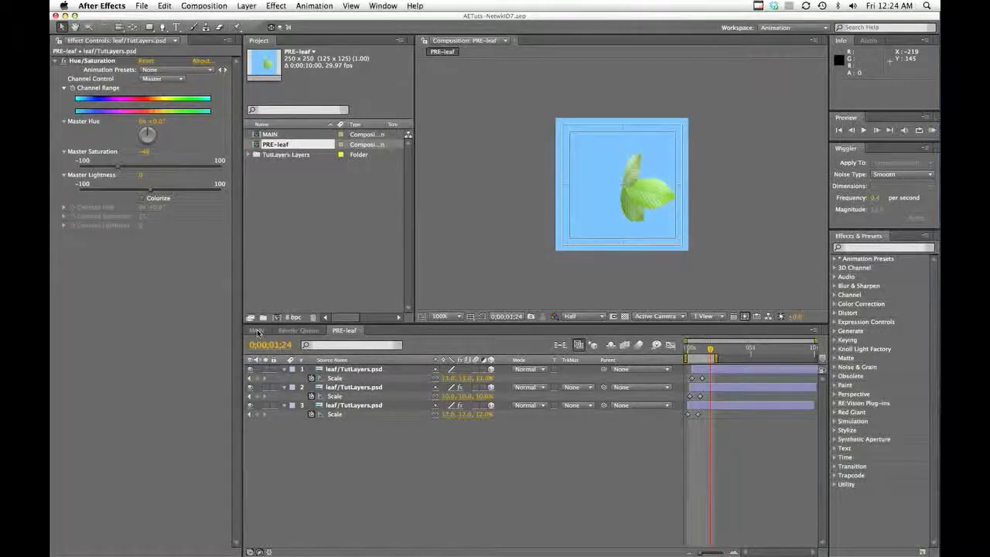
click(257, 331)
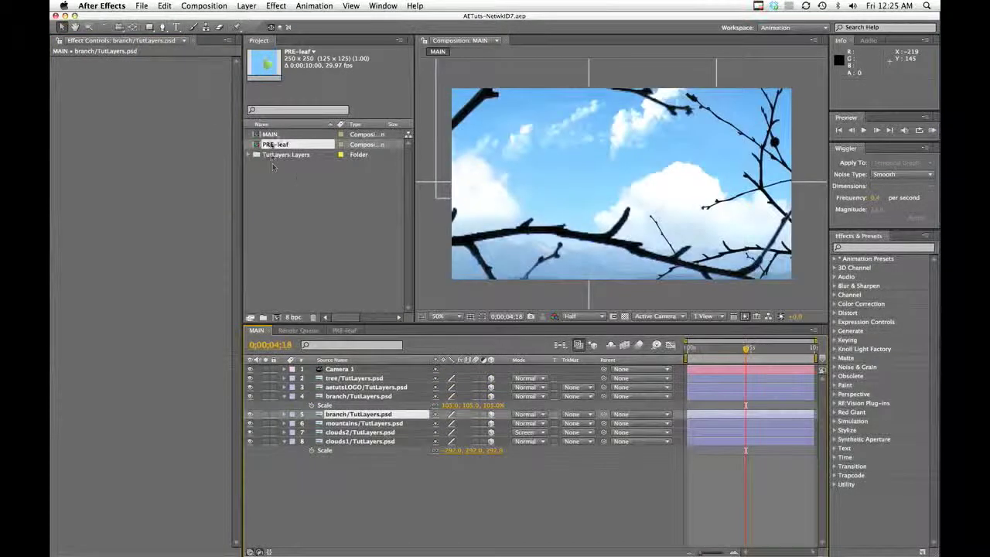
drag(264, 144, 299, 467)
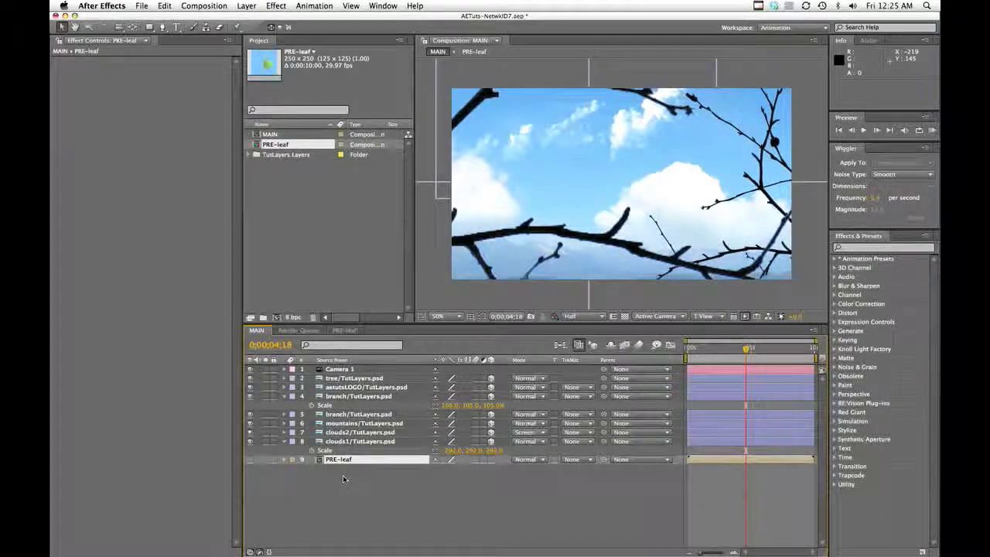
Create a green 1280 x 720 px solid named PARTICULAR LEAVES in the MAIN composition.
right_click(348, 503)
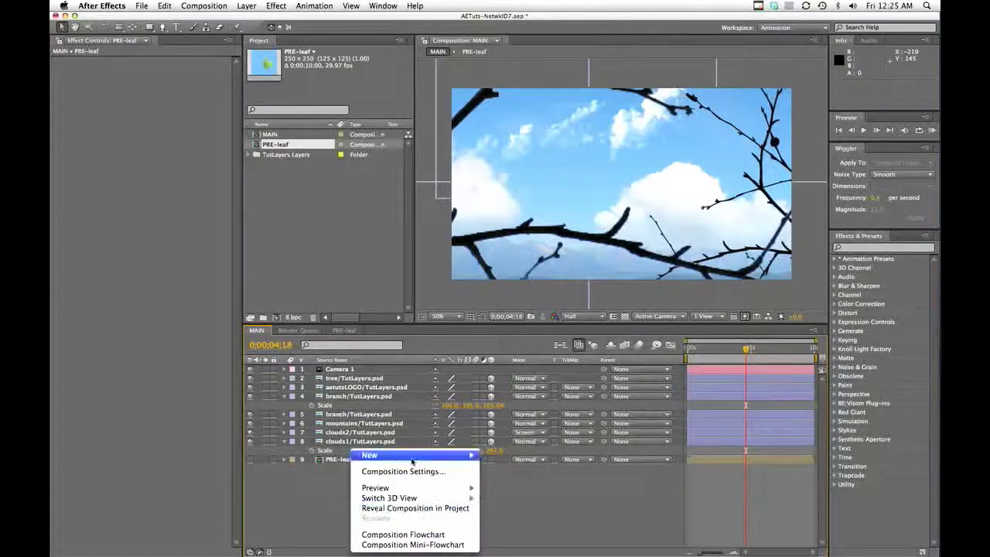
mouse_move(410, 456)
click(524, 483)
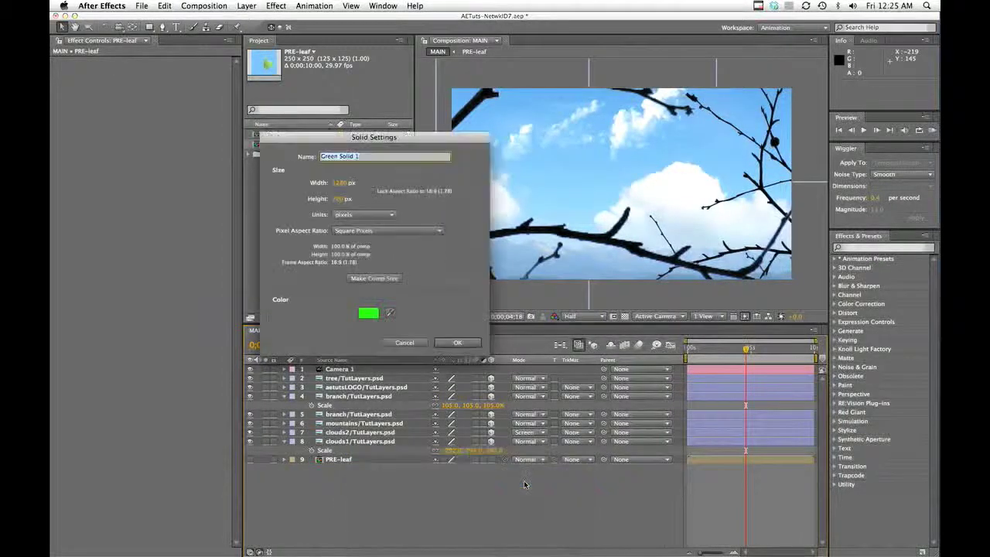
text(PARTI)
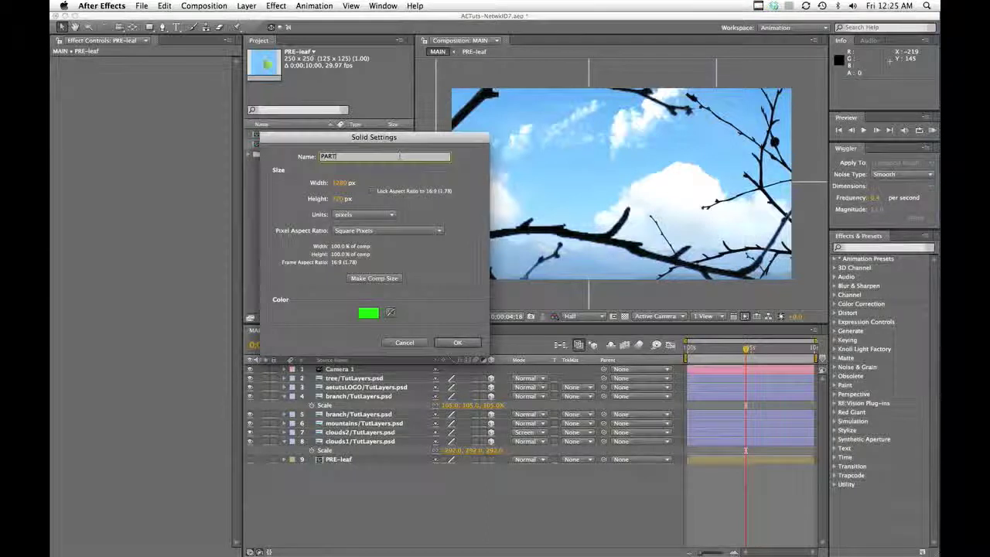
text(CULAR LEAV)
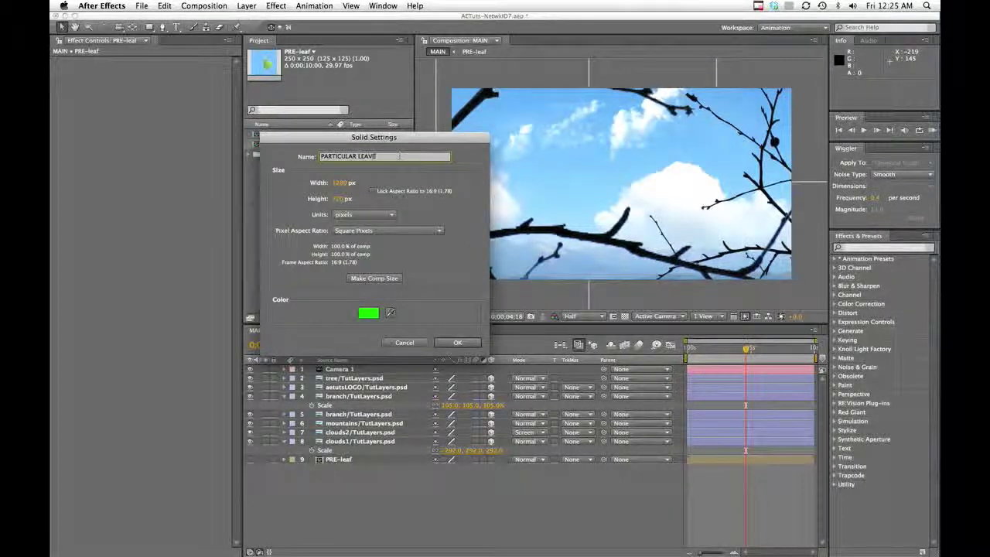
text(ES)
click(456, 343)
Find Trapcode Particular, apply it to the PARTICULAR LEAVES solid, and scrub to 0;00;08;09 to view the particles.
click(854, 248)
text(partic)
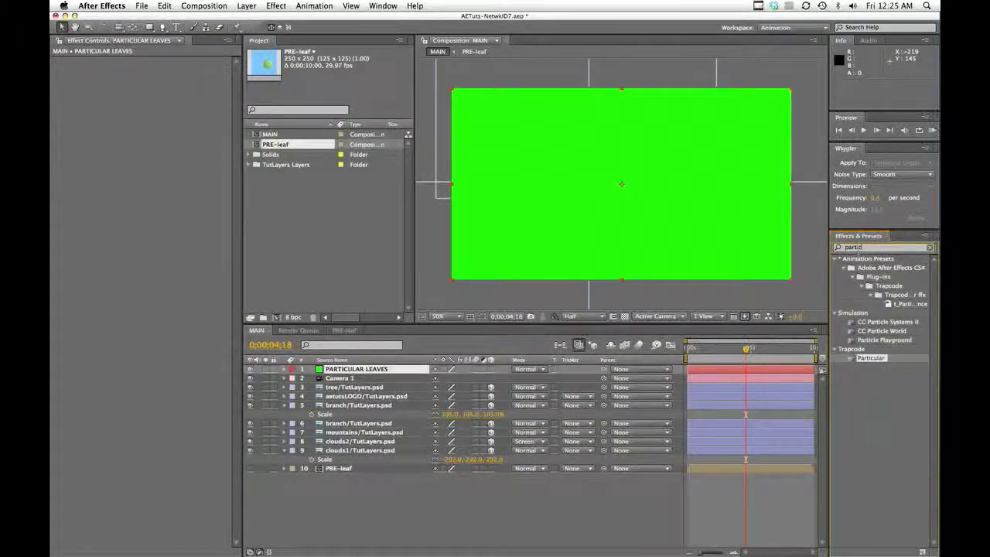
drag(890, 361, 400, 371)
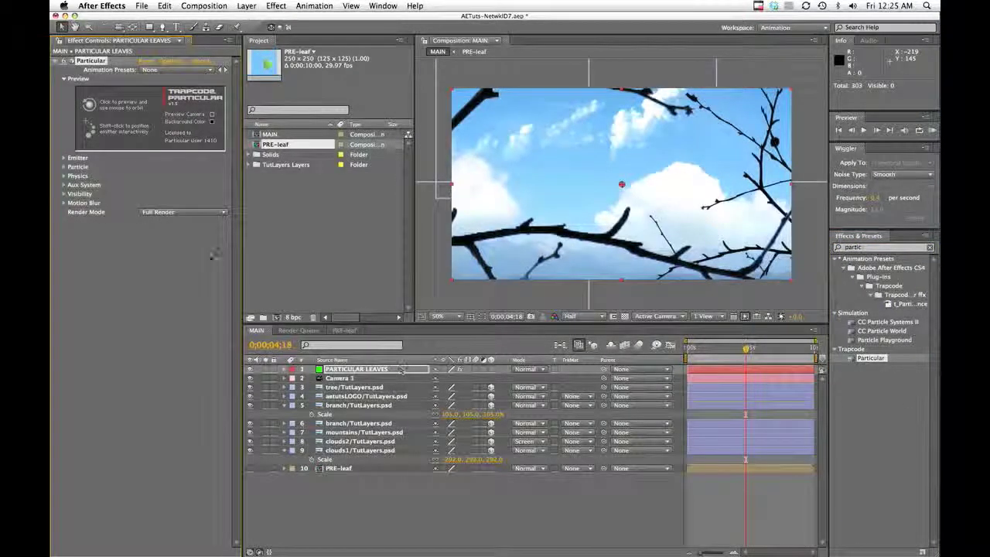
drag(748, 352, 792, 351)
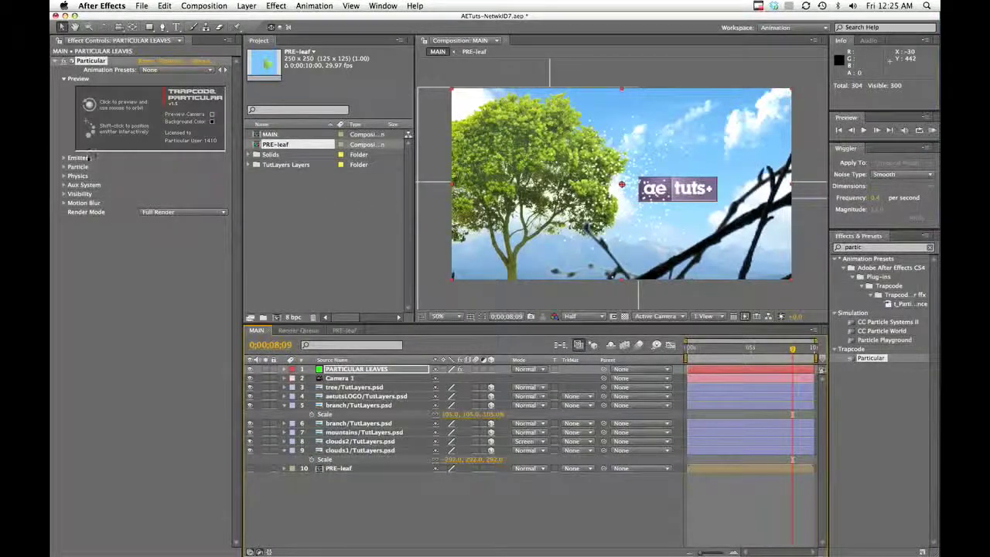
Set the Particular emitter type to Layer and check which layers are available as the emitter.
click(65, 158)
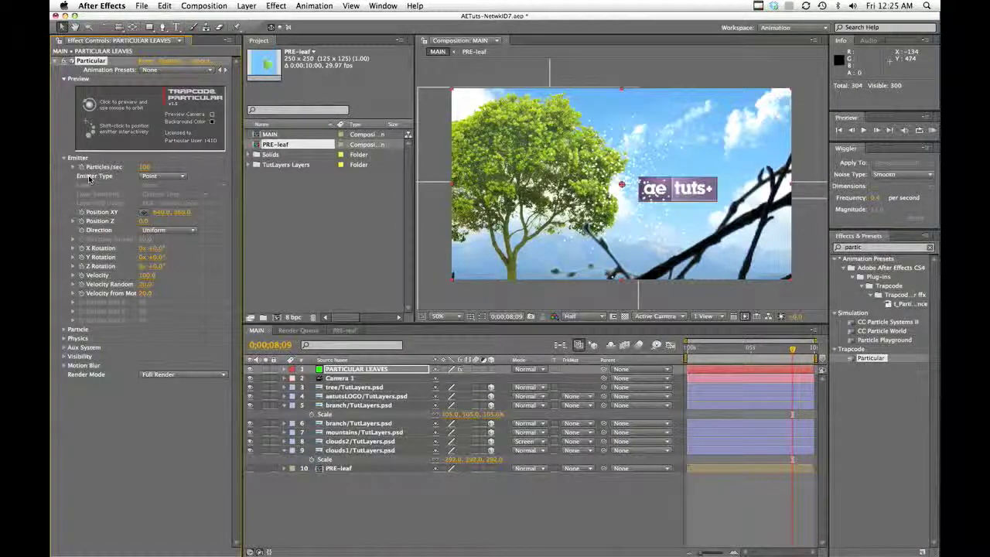
click(184, 178)
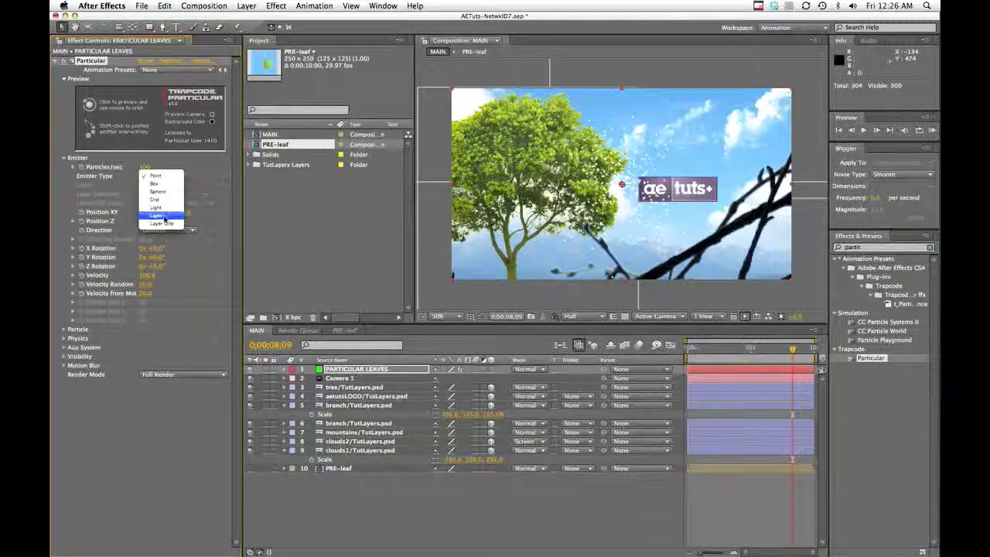
click(163, 219)
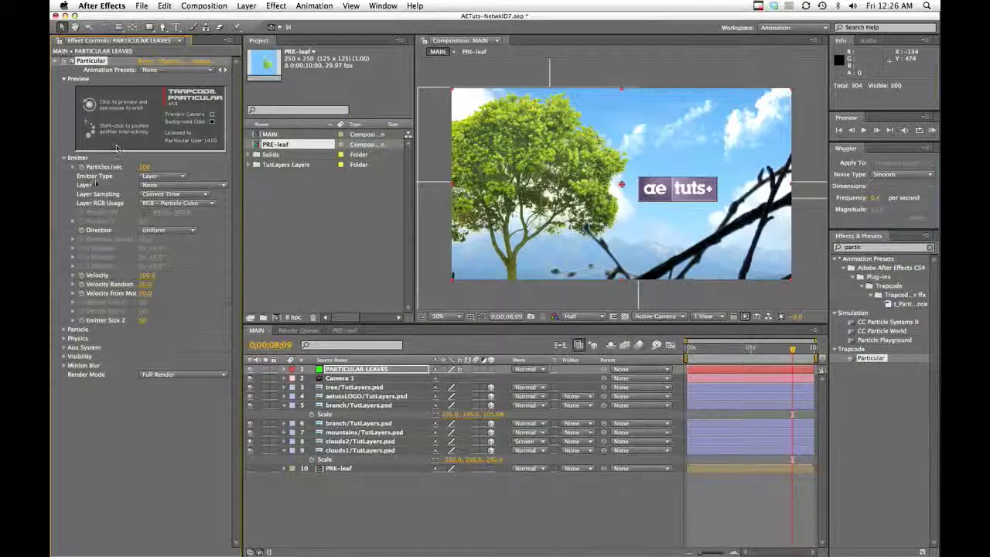
click(224, 185)
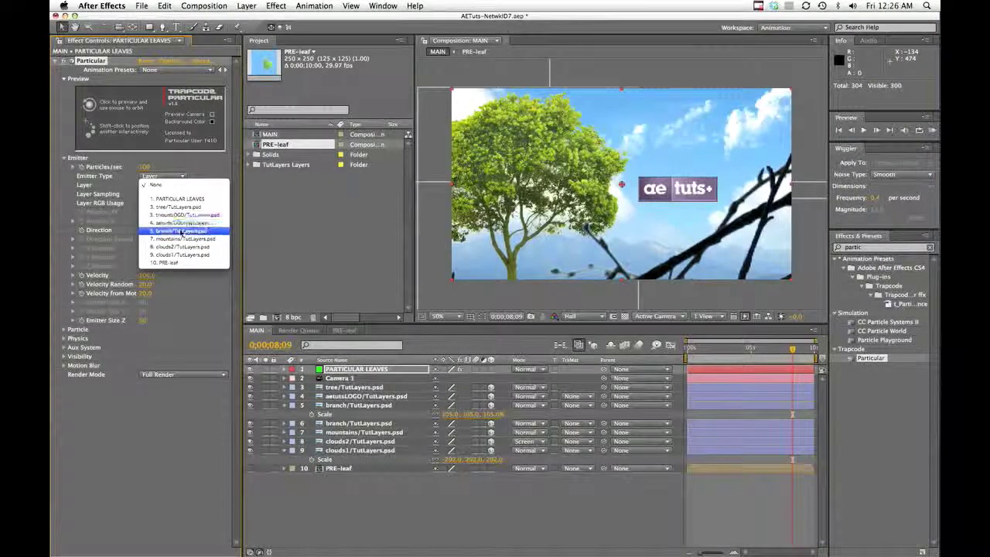
click(216, 166)
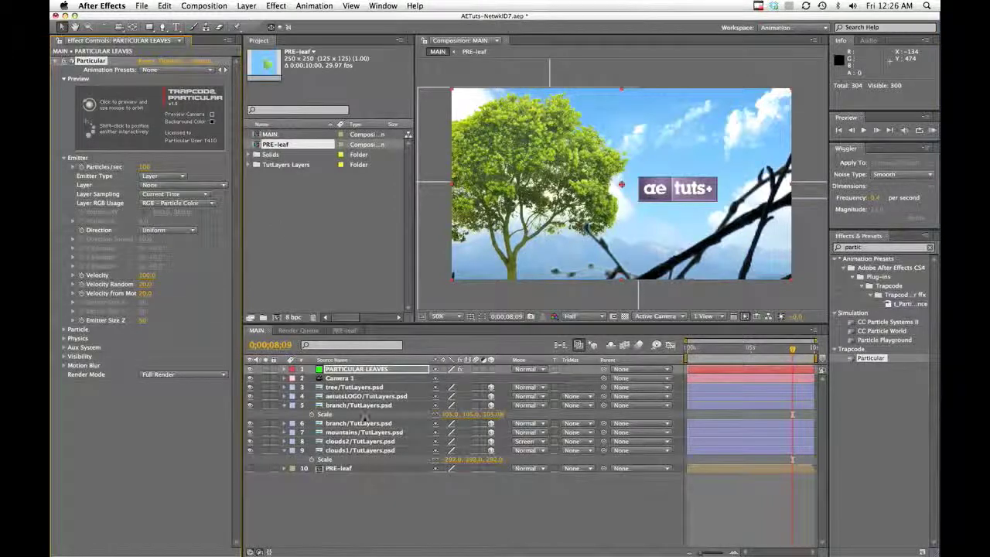
Rename the upper branch layer branchBG/TutLayers.psd and the lower branch layer branchFG/TutLayers.psd.
click(355, 406)
drag(740, 358, 736, 357)
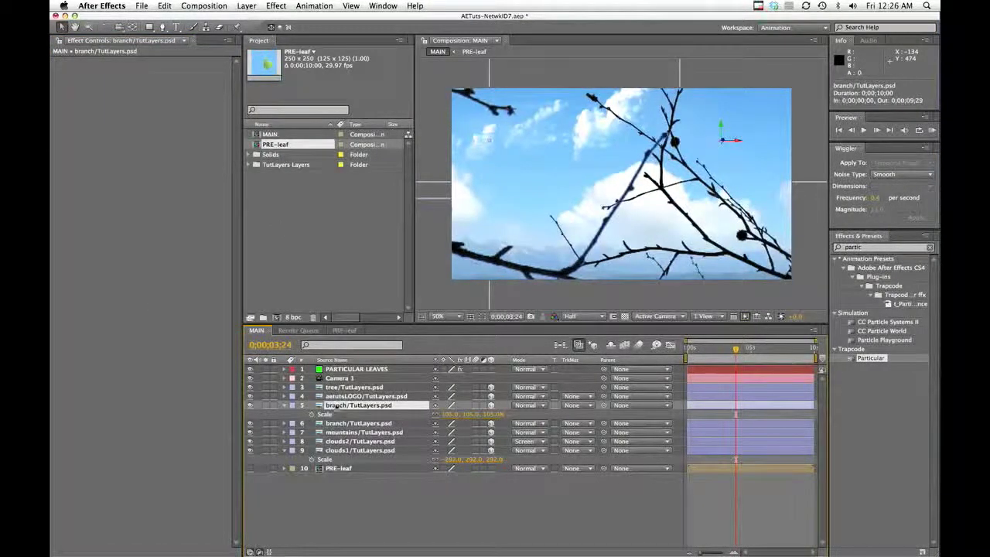
key(Return)
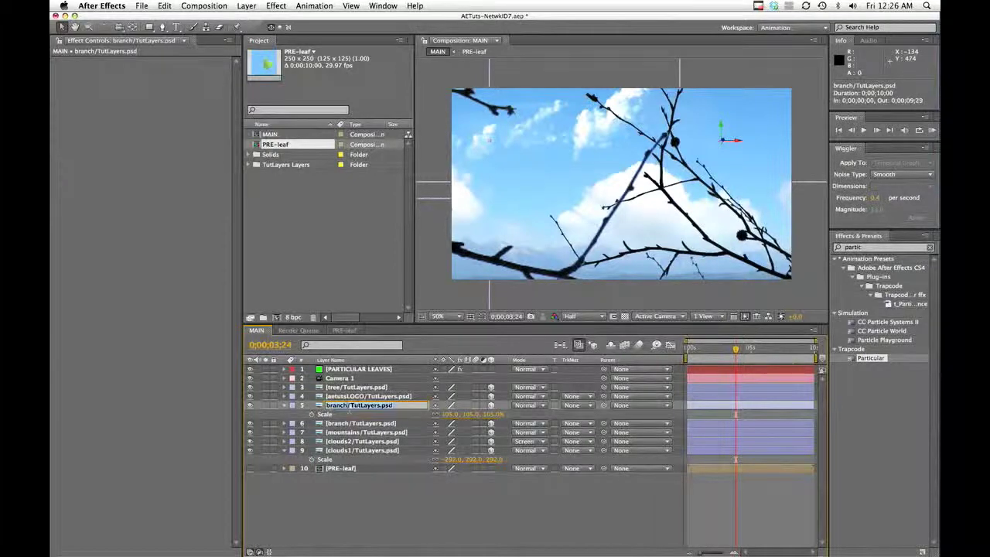
text(BG)
click(341, 425)
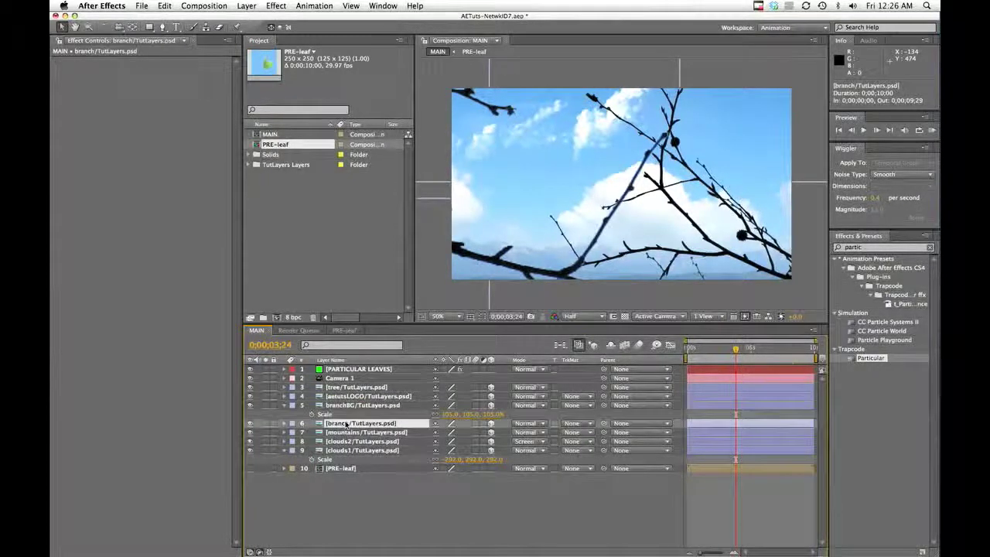
key(Return)
text(FG)
key(Return)
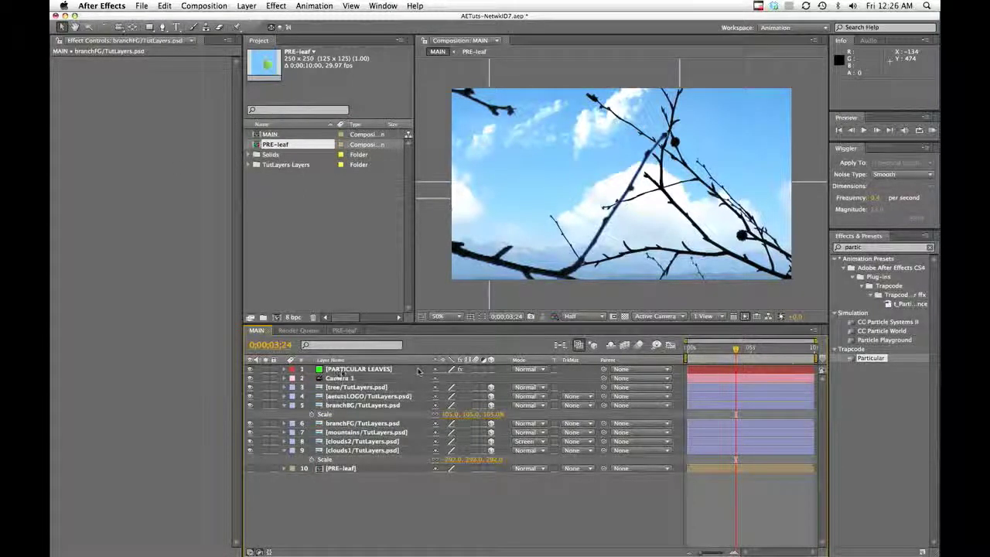
Assign branchBG/TutLayers.psd as the emitter layer for PARTICULAR LEAVES and scrub to 0;00;02;12.
click(343, 370)
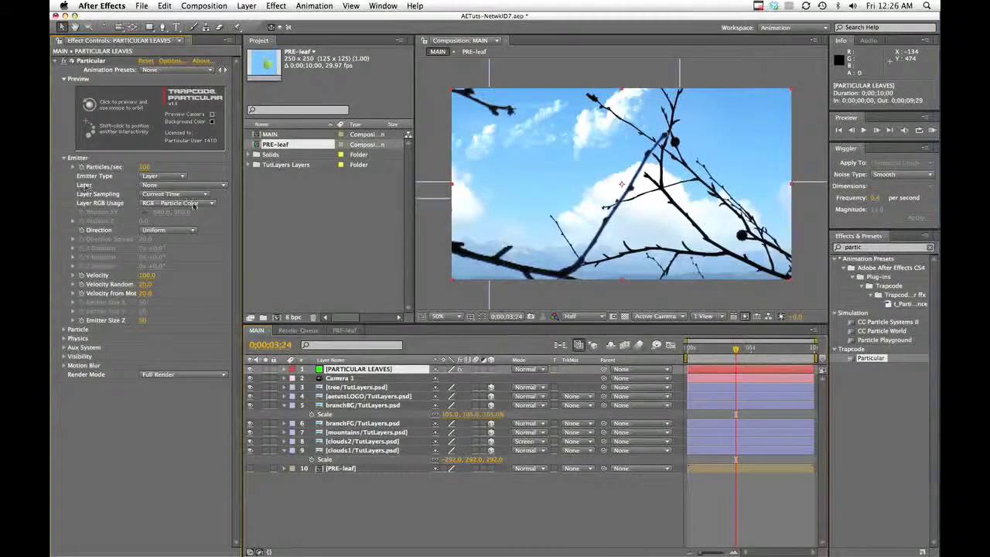
click(220, 188)
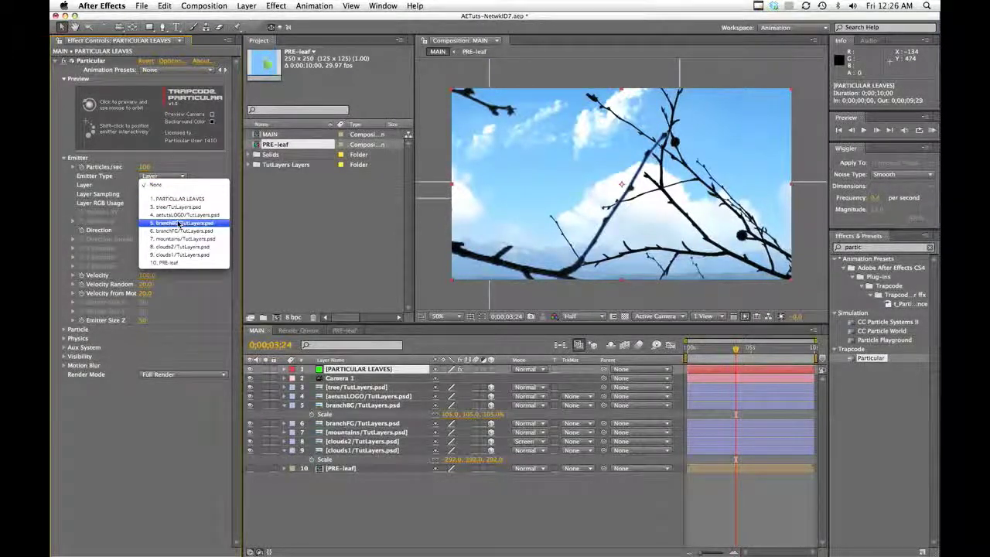
click(180, 224)
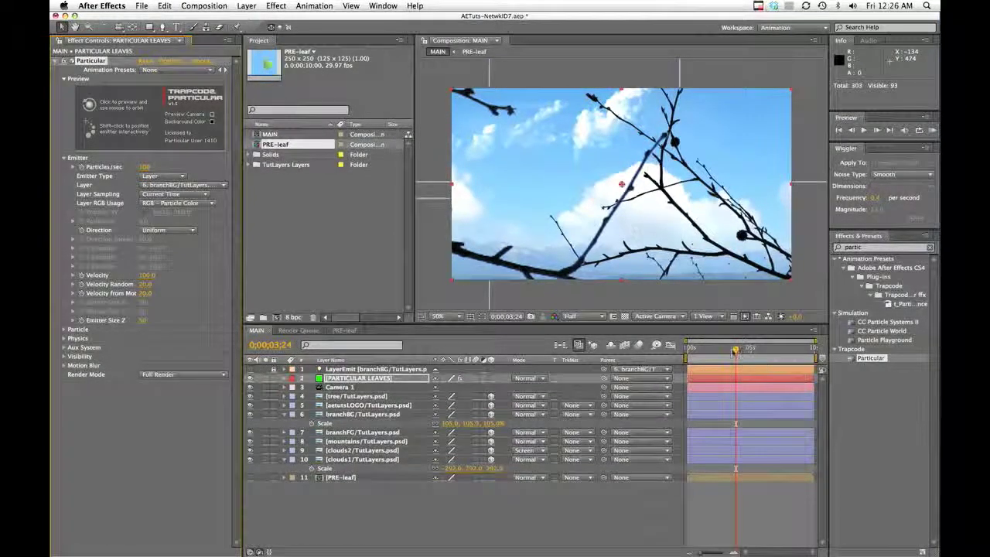
drag(735, 350, 717, 352)
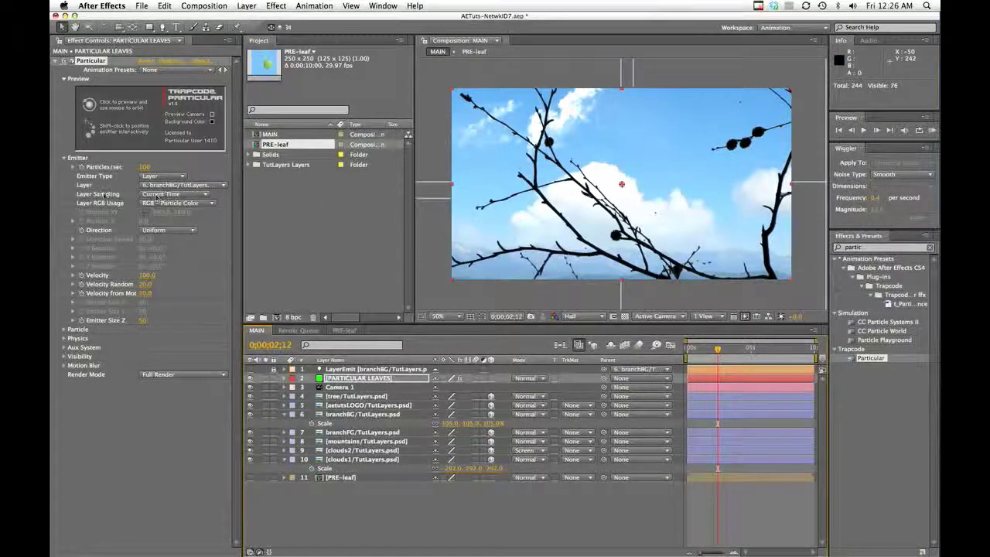
Raise the emitter's Particles/sec to 1200 and play the animation from about 0;00;02;12.
click(145, 167)
text(120)
key(Return)
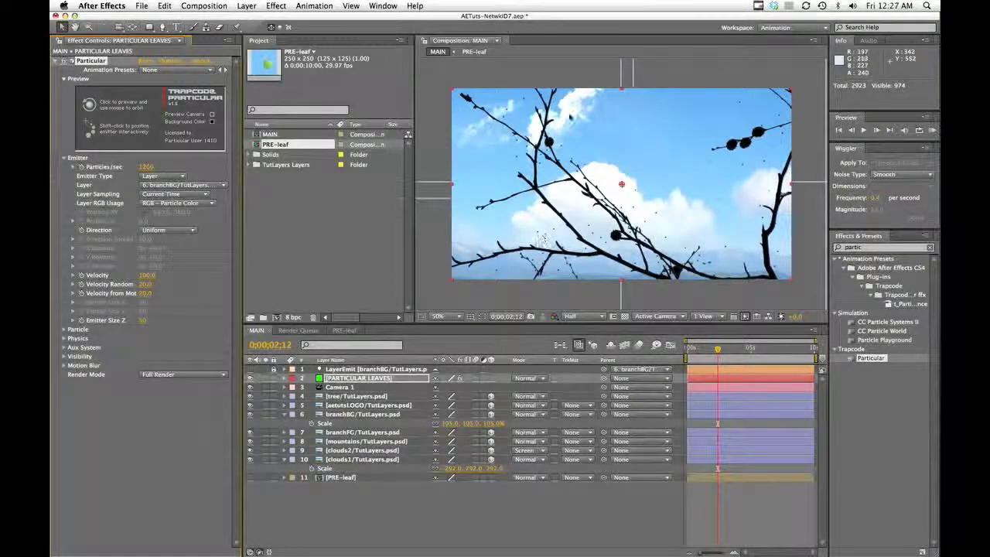
click(716, 351)
key(space)
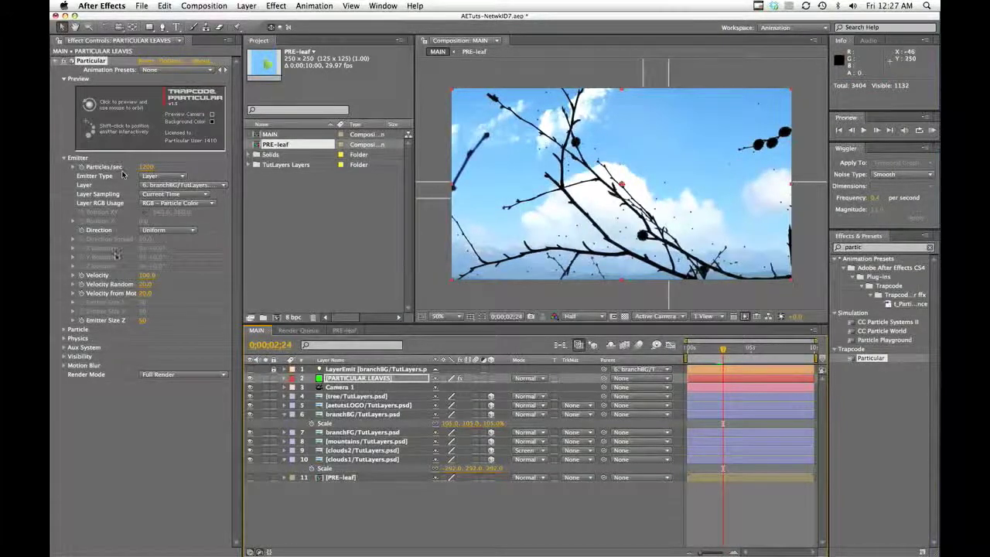
Set the emitter Velocity to 0 and scrub to 0;00;03;03 to check the particles on the branches.
click(147, 275)
text(0)
key(Return)
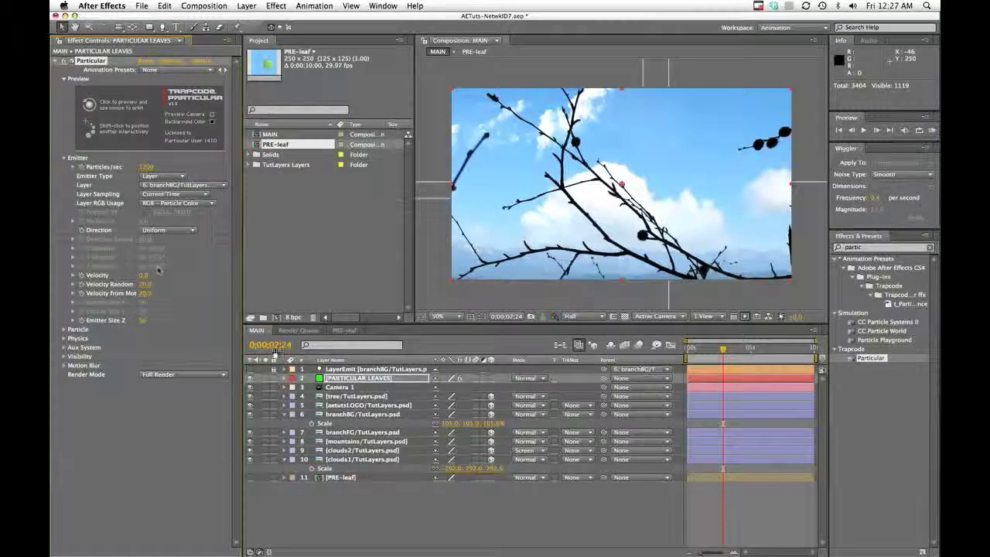
click(726, 350)
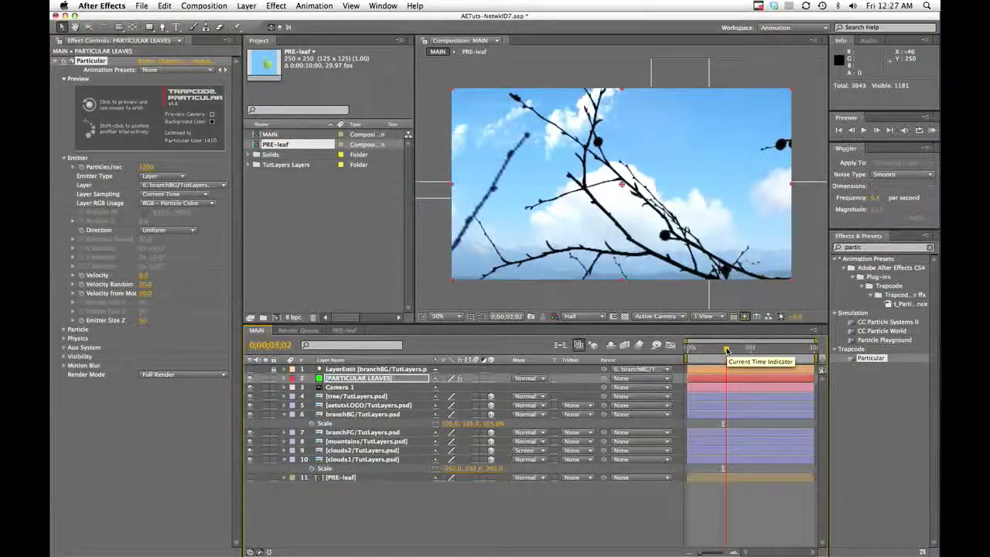
drag(727, 350, 727, 349)
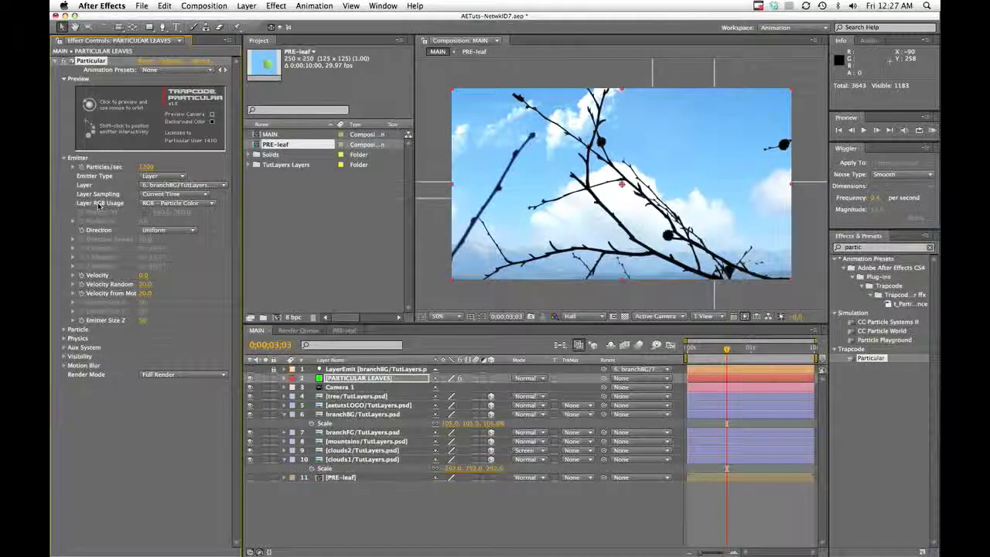
Set the emitter's Layer RGB Usage to None and preview the particles, ending at 0;00;03;24.
click(212, 205)
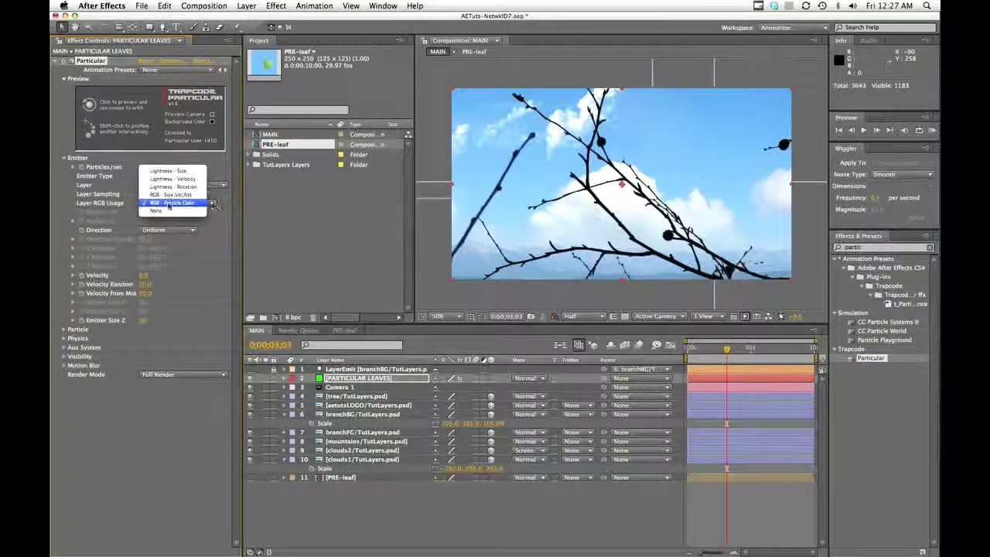
click(154, 210)
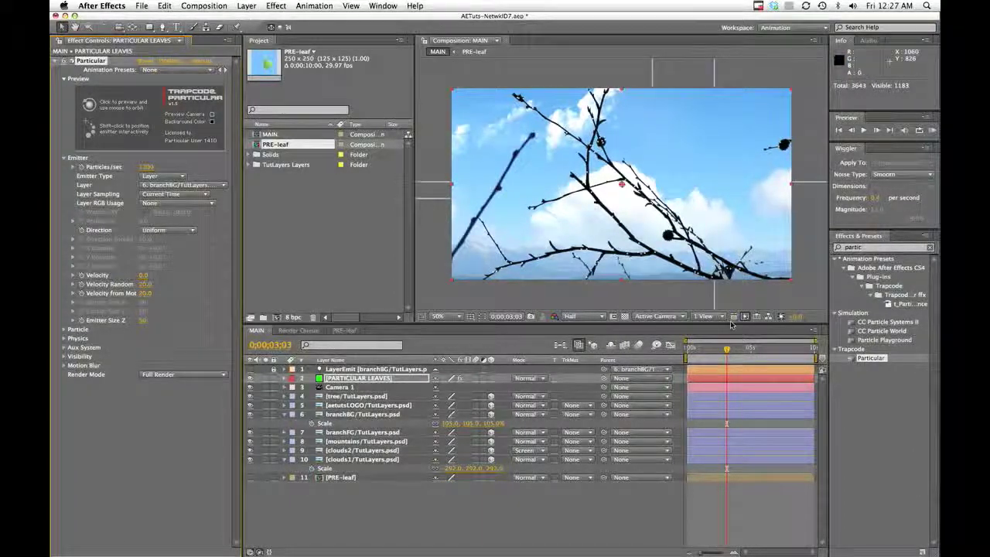
mouse_move(727, 350)
mouse_down()
mouse_move(712, 351)
mouse_move(730, 351)
mouse_up()
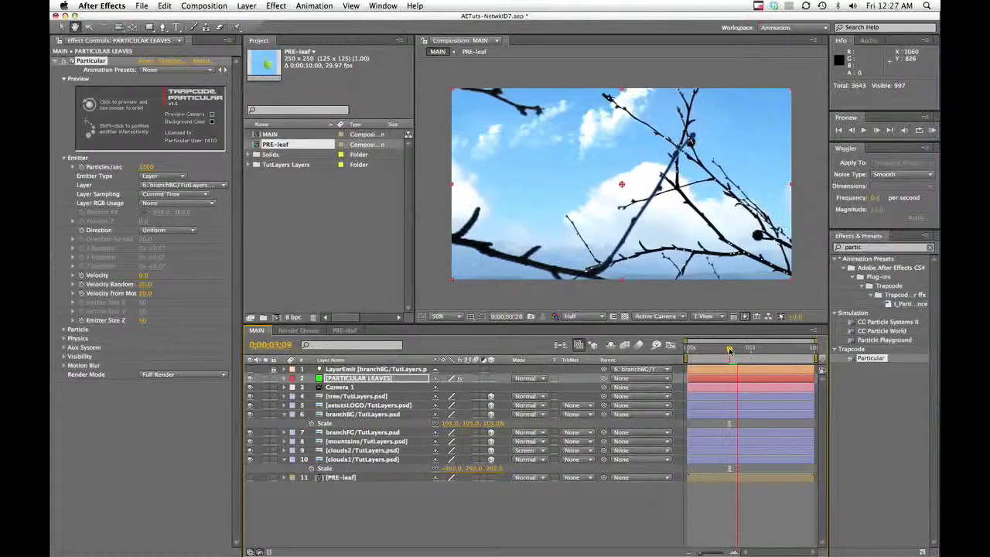
key(space)
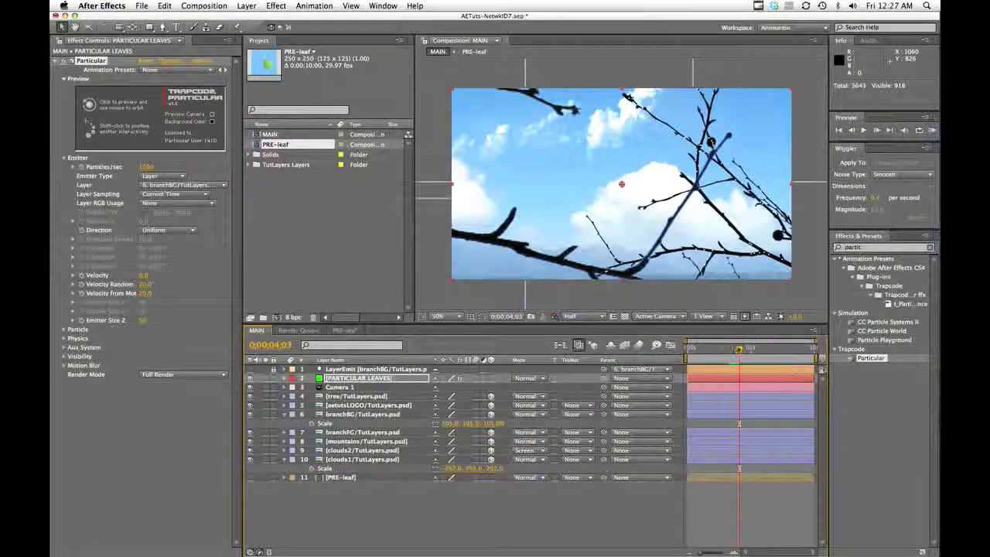
mouse_move(739, 350)
mouse_down()
mouse_move(715, 350)
mouse_move(736, 354)
mouse_up()
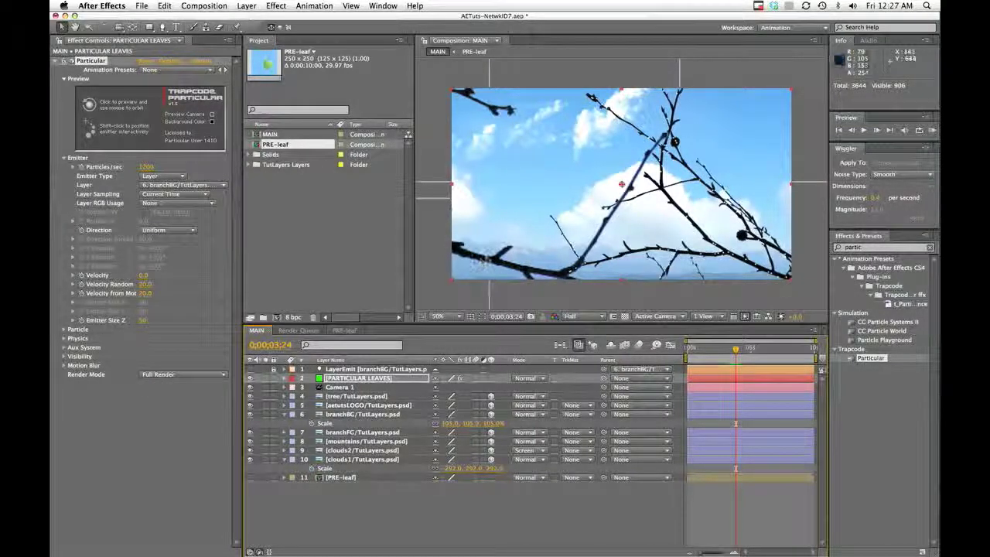
Move branchBG below branchFG in the layer stack, and place PARTICULAR LEAVES directly between the two branch layers.
click(340, 378)
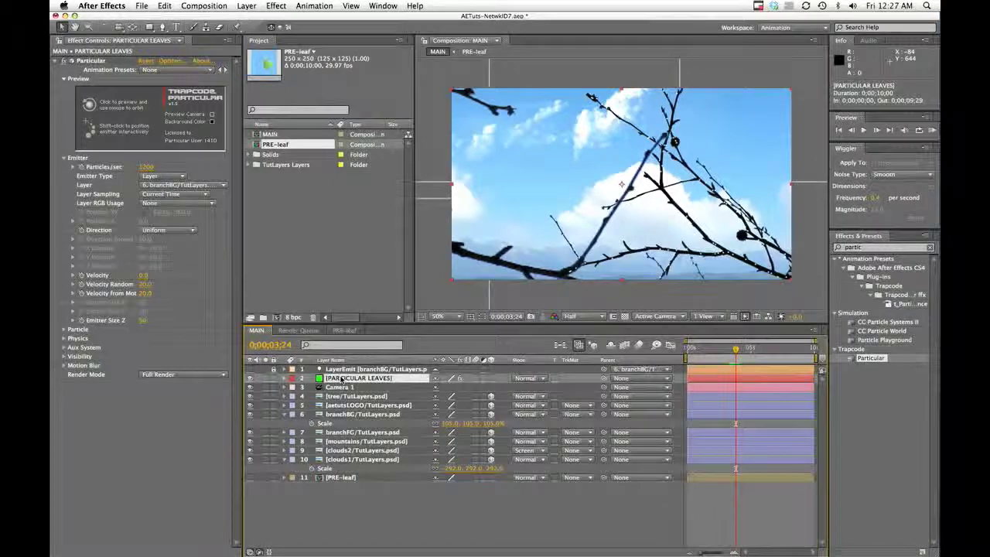
click(354, 414)
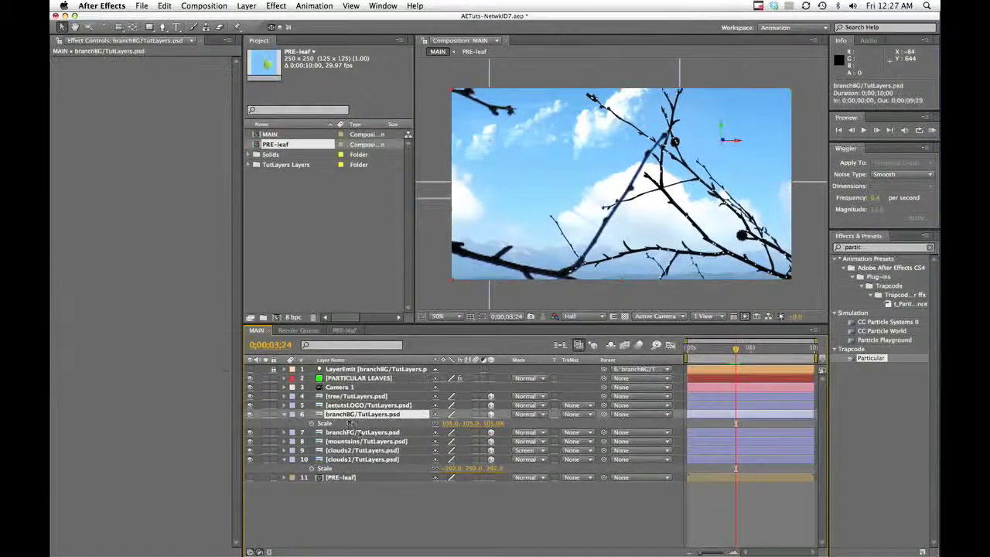
drag(344, 418, 345, 439)
click(345, 378)
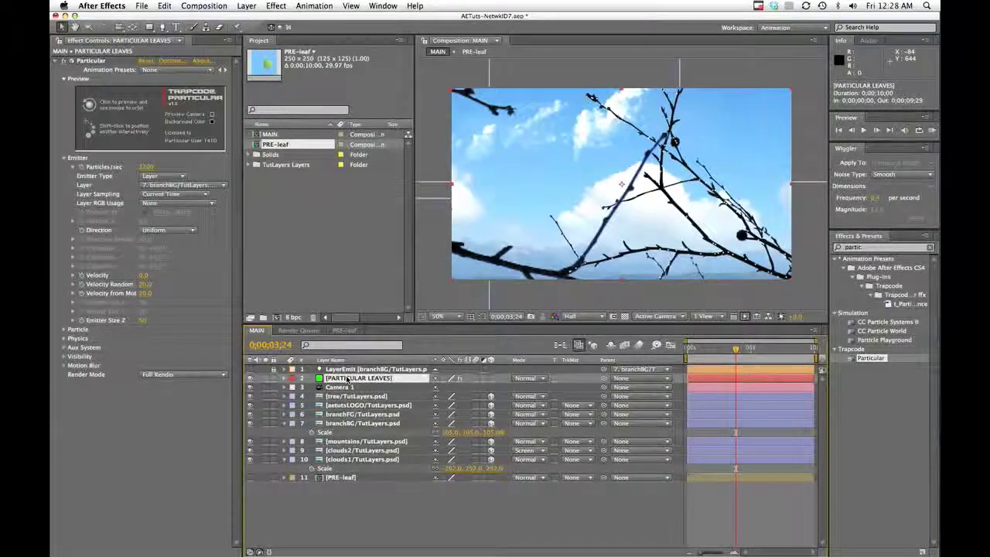
drag(346, 378, 349, 424)
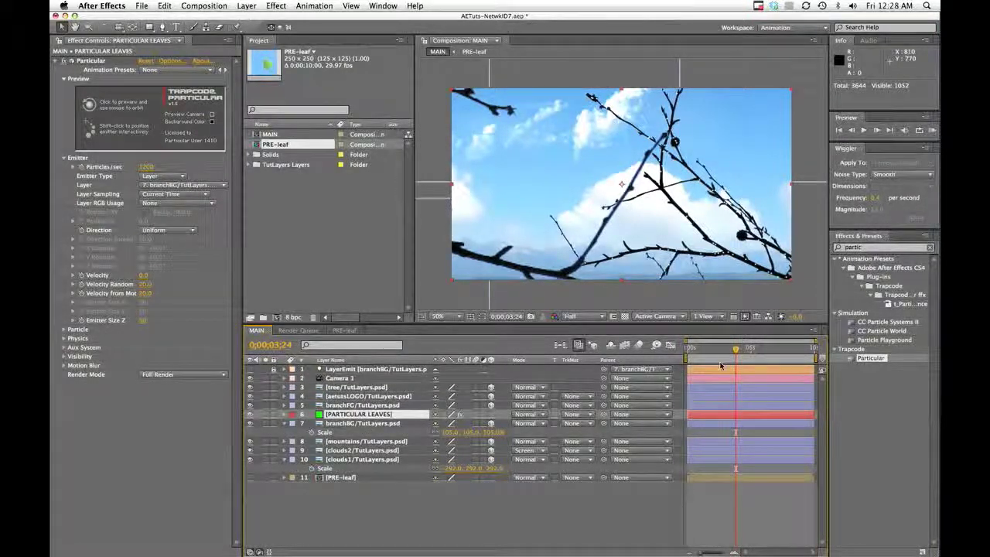
Preview the particles between the two branch layers and scrub back to 0;00;02;23.
drag(737, 352, 735, 353)
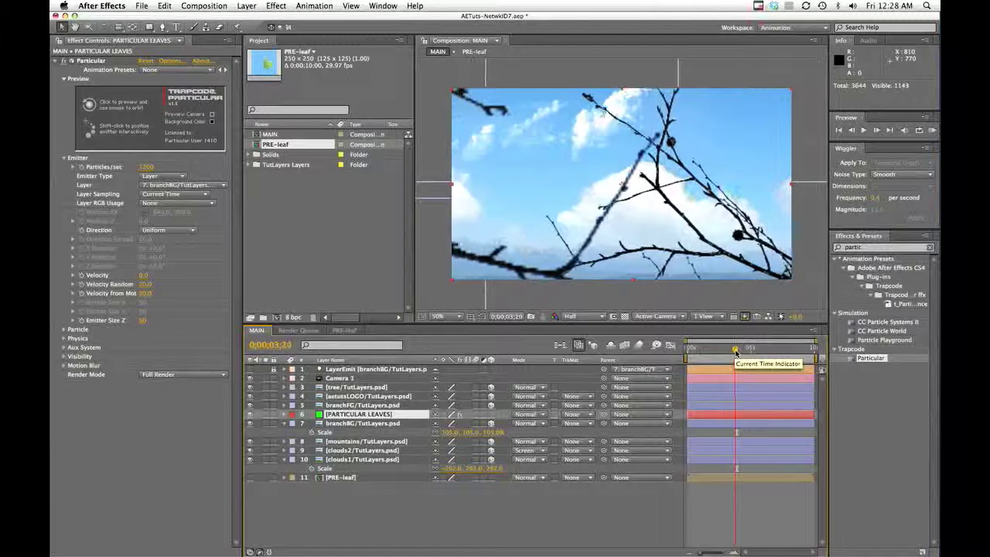
key(space)
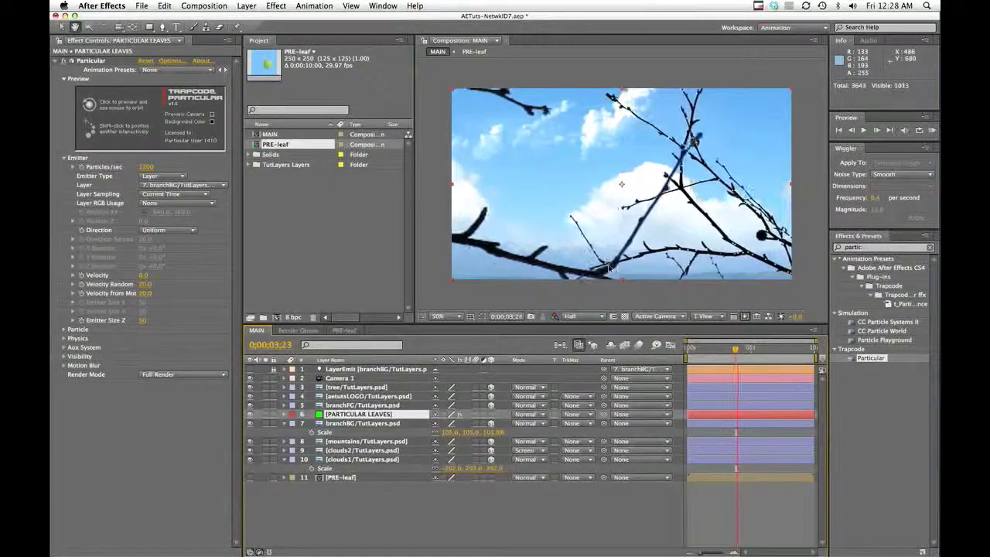
click(741, 352)
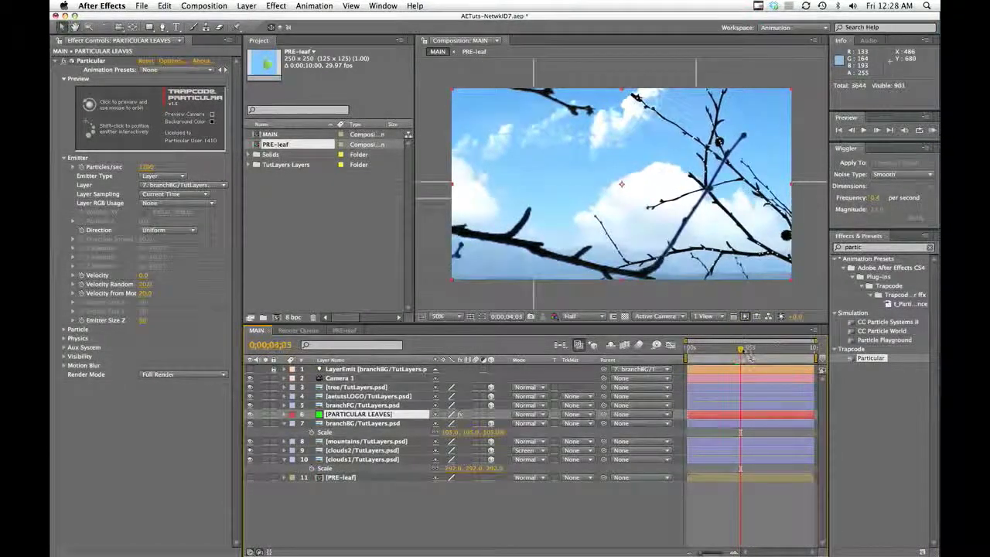
drag(741, 352, 722, 351)
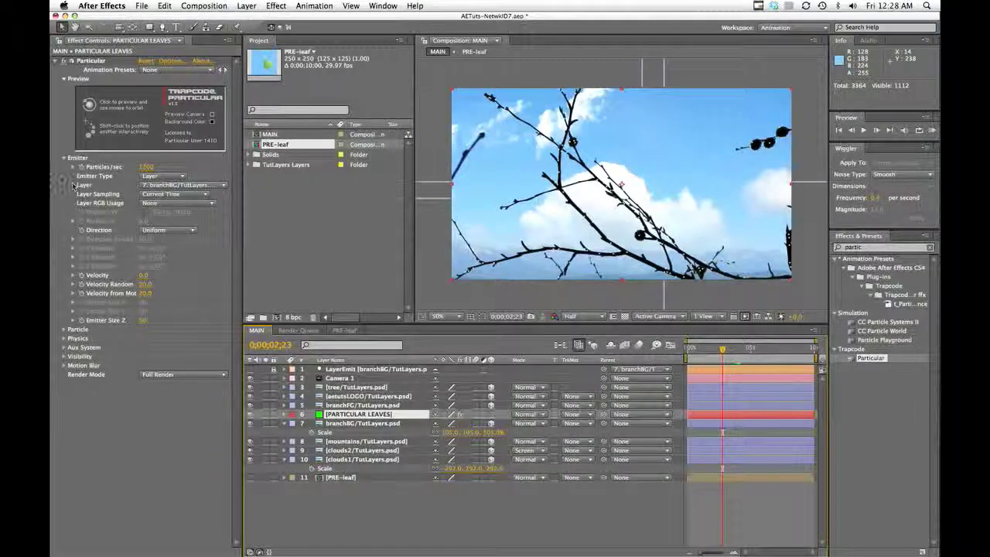
Set the particle Life to 10 seconds in Particular on the PARTICULAR LEAVES layer.
click(76, 115)
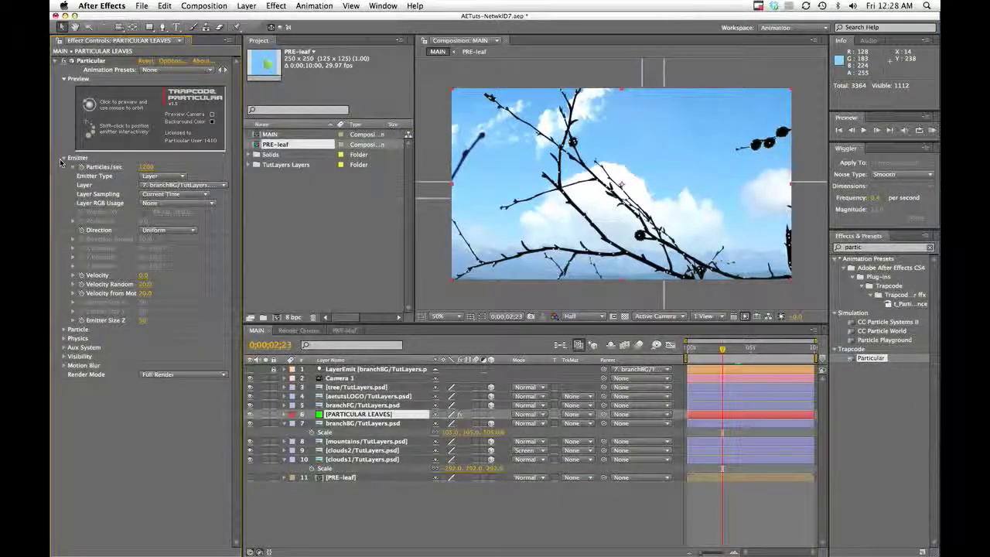
click(64, 159)
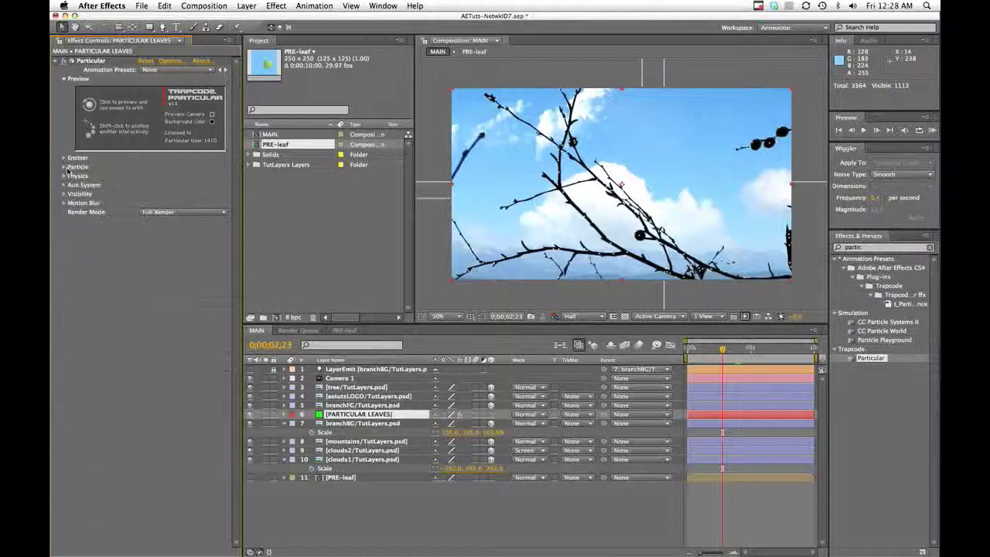
click(66, 167)
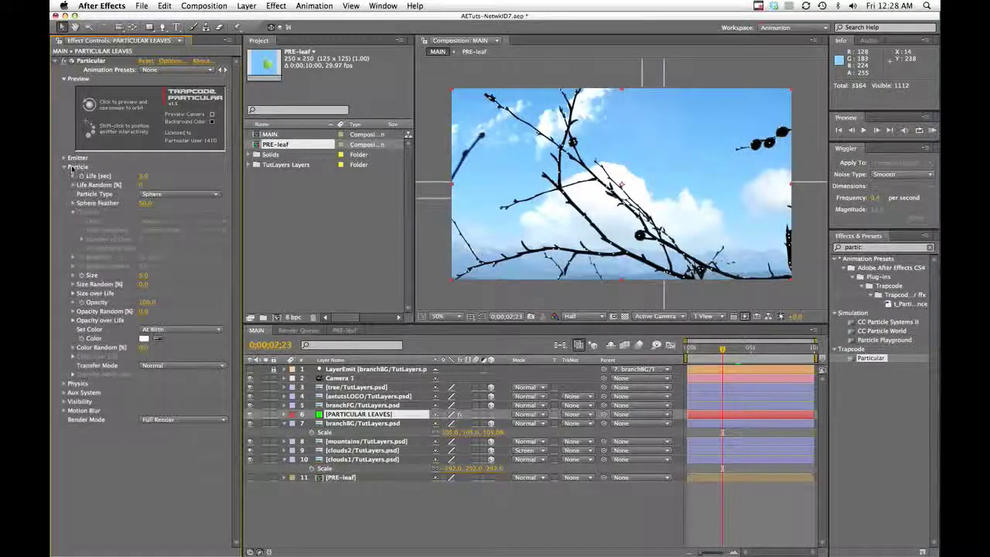
click(143, 176)
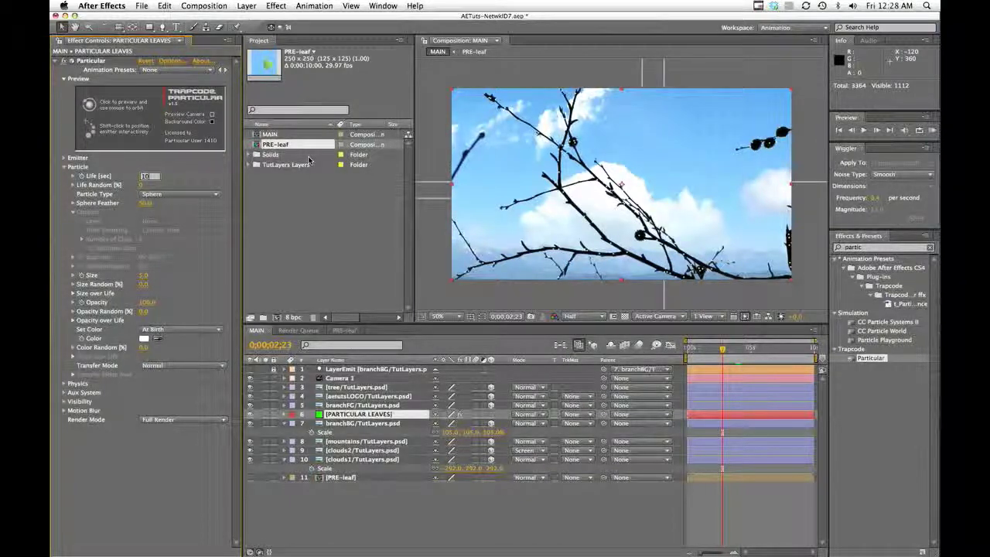
text(50)
key(Return)
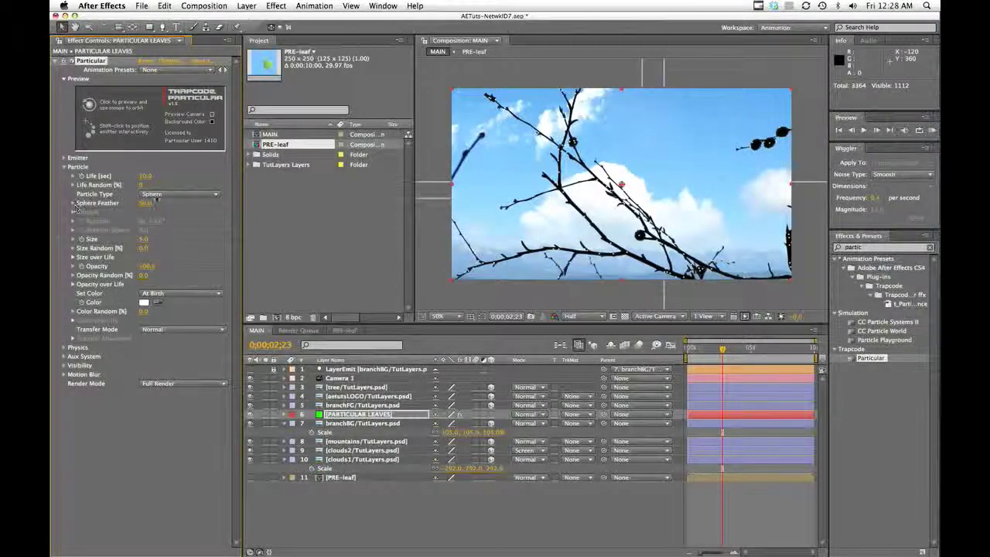
Change the Particle Type to Custom and use the PRE-leaf layer as the custom particle source.
click(216, 196)
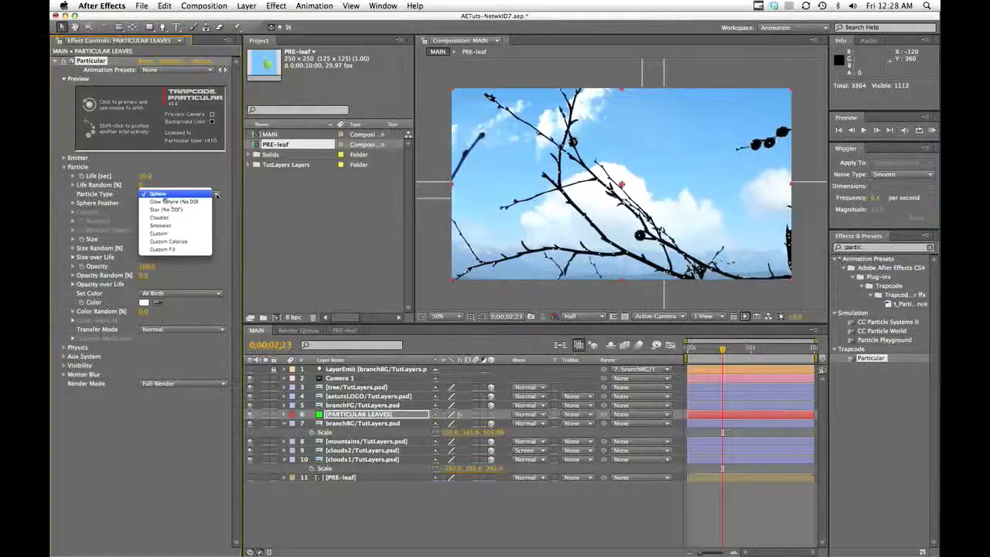
click(168, 242)
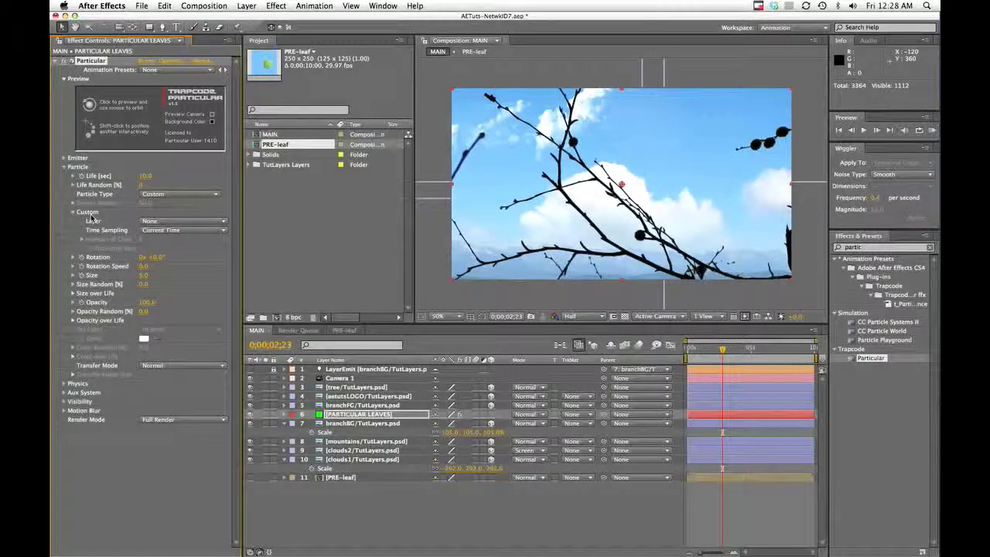
click(224, 223)
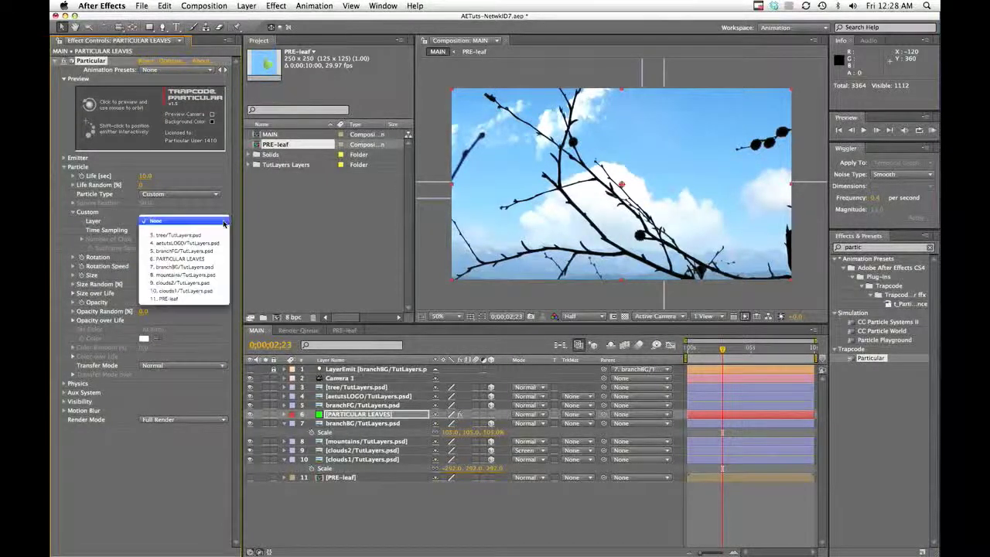
click(172, 300)
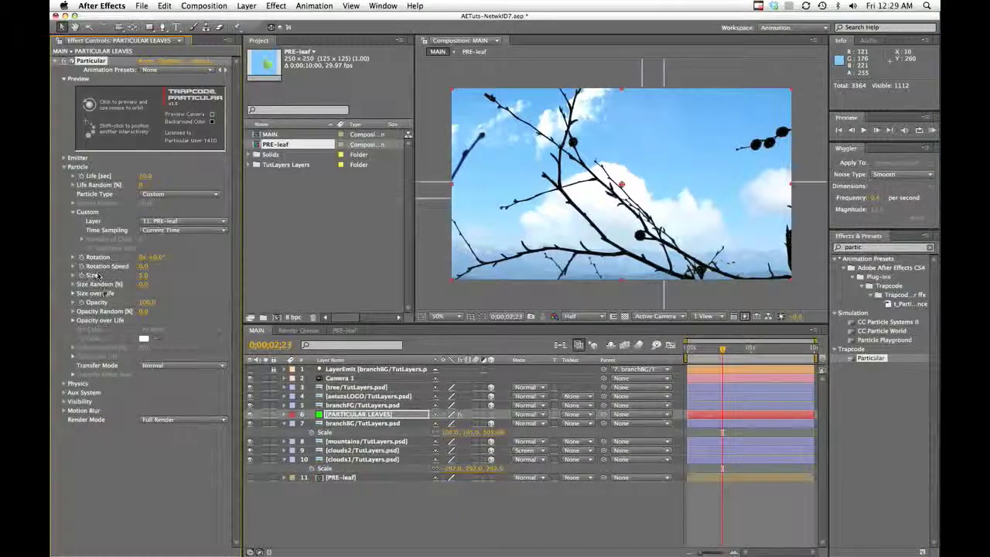
Set the leaf particles' Size to 131 and Size Random to 40%, and check the branches around 0;00;01;21.
drag(143, 276, 199, 263)
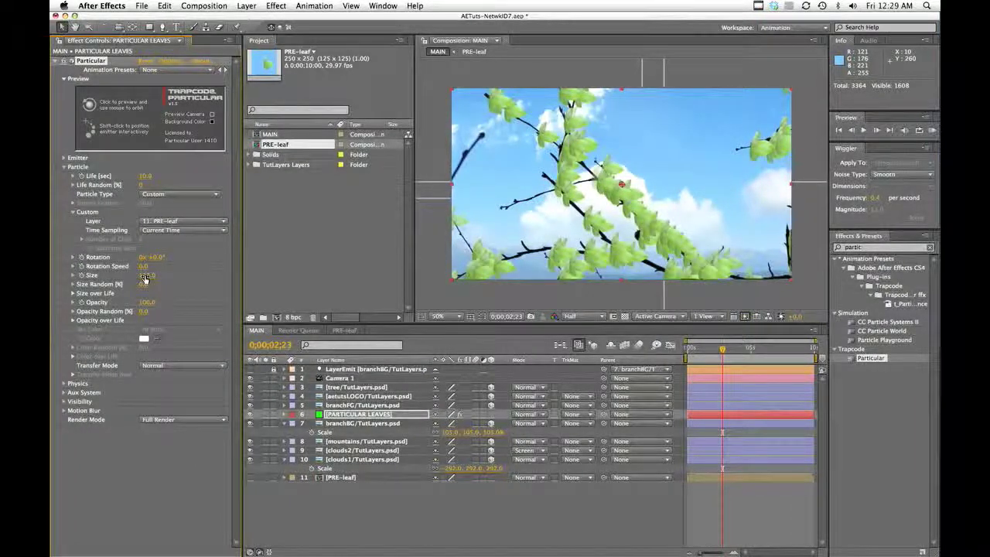
key(Return)
click(143, 285)
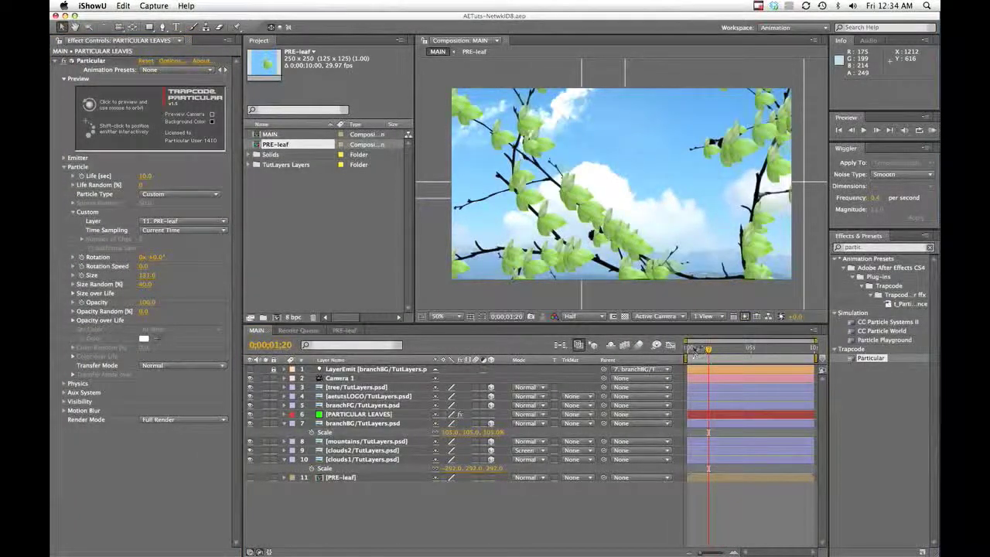
click(693, 351)
drag(708, 350, 709, 352)
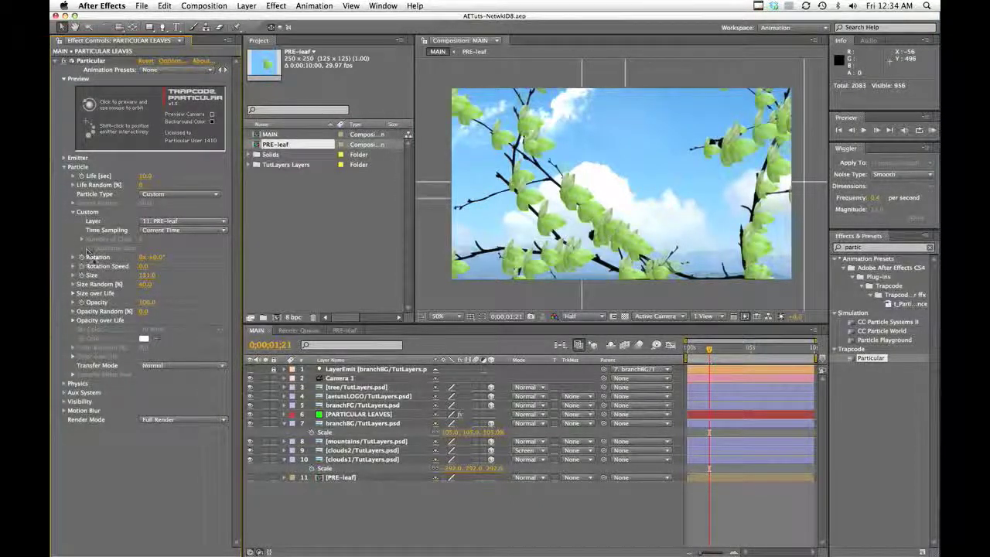
Add the expression random(360) to the Particle Rotation property of PARTICULAR LEAVES in the timeline.
click(371, 414)
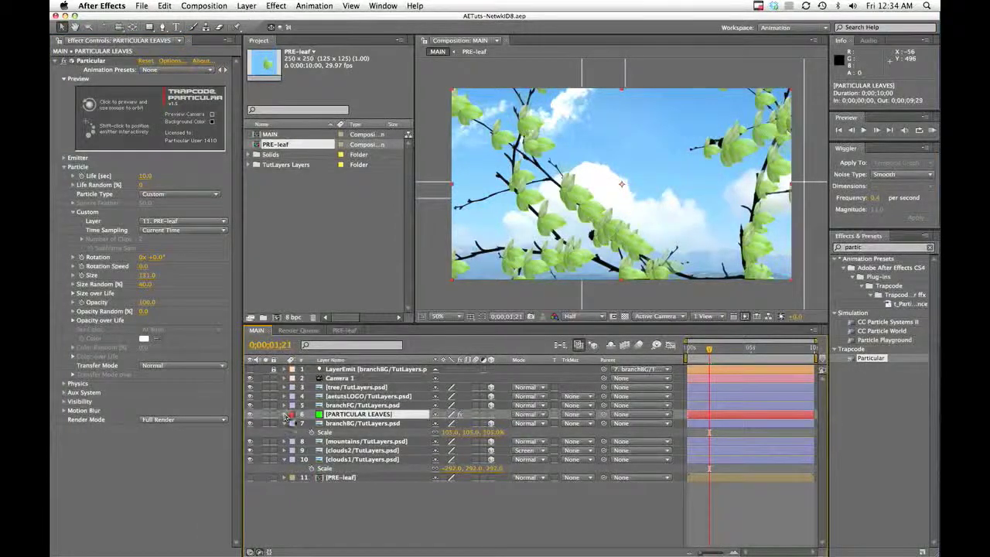
click(284, 415)
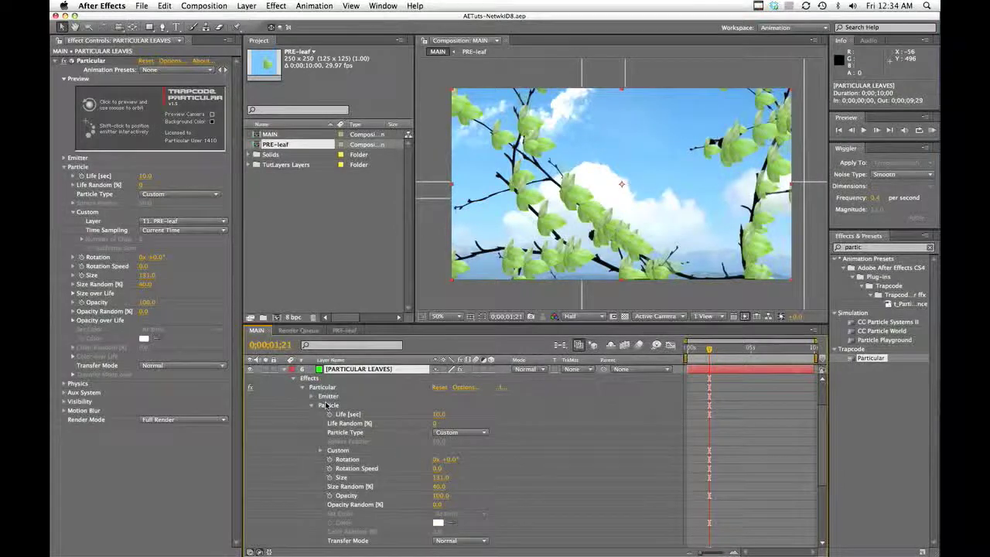
key(super+shift+a)
scroll(340, 418, down, 2)
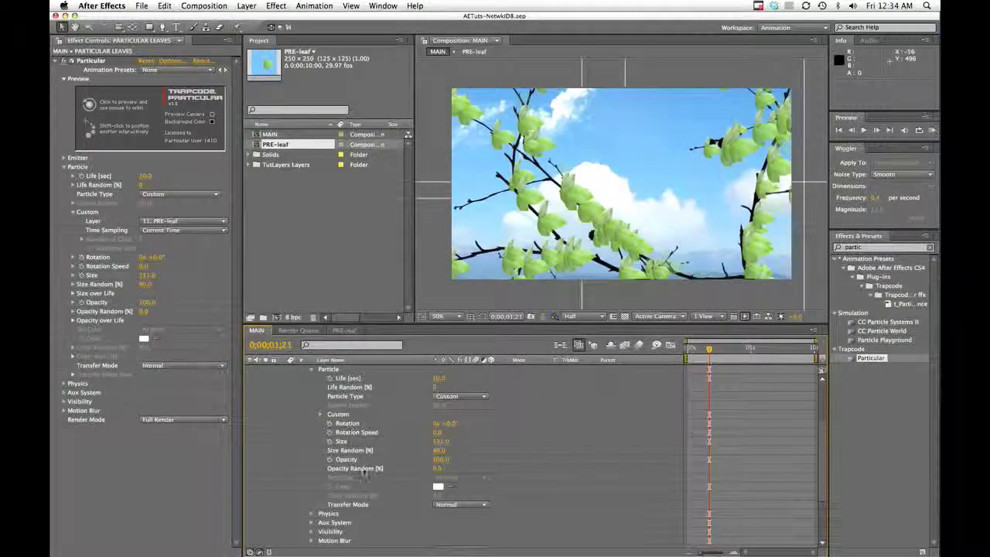
click(346, 425)
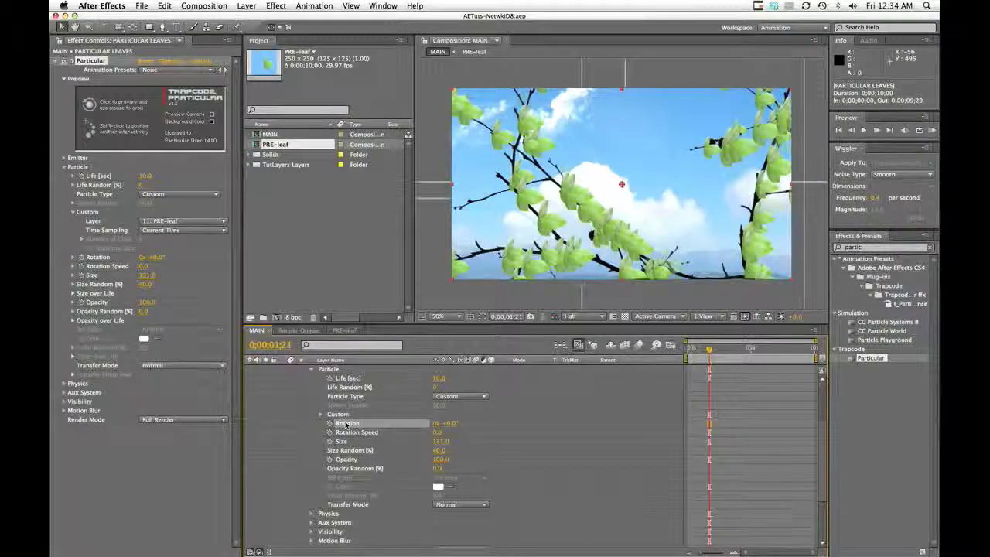
alt+click(331, 423)
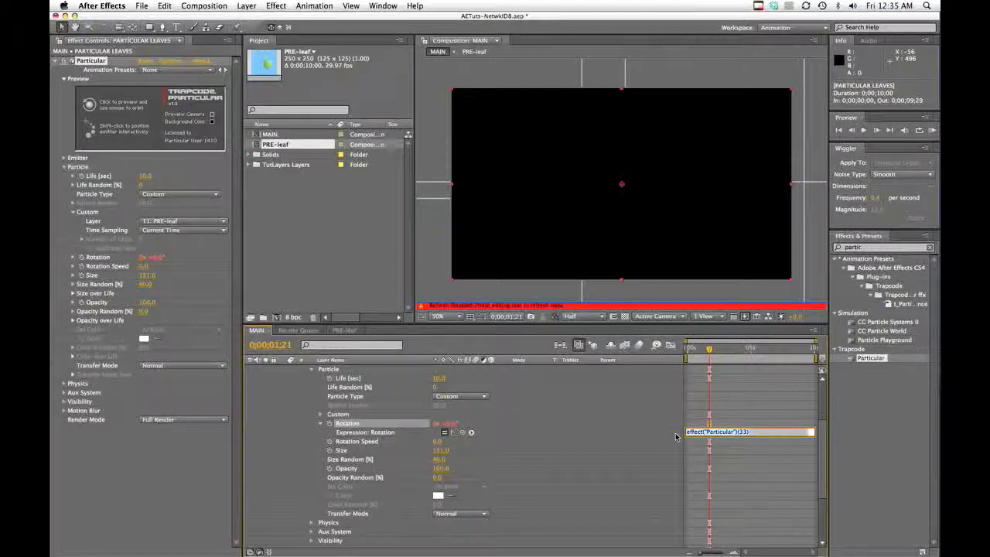
key(BackSpace)
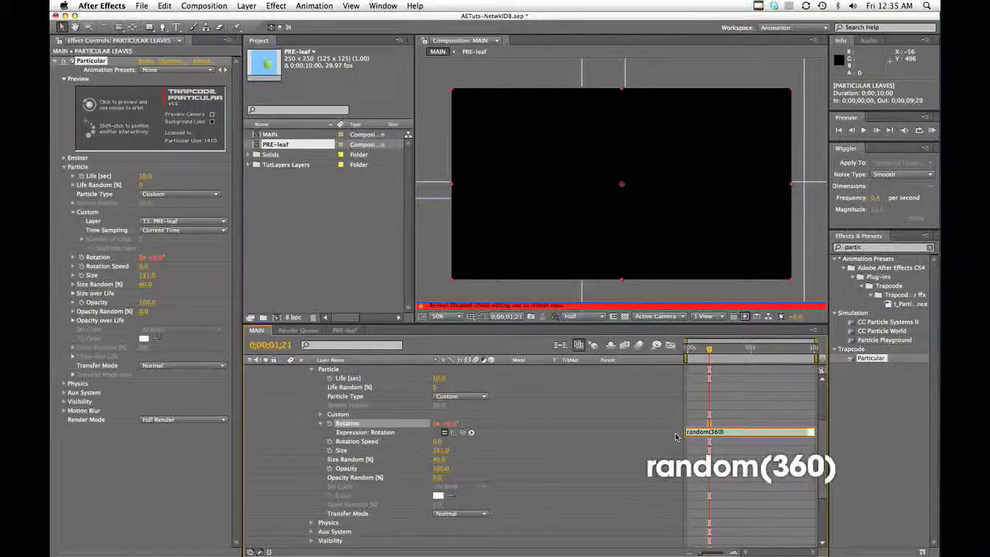
click(702, 349)
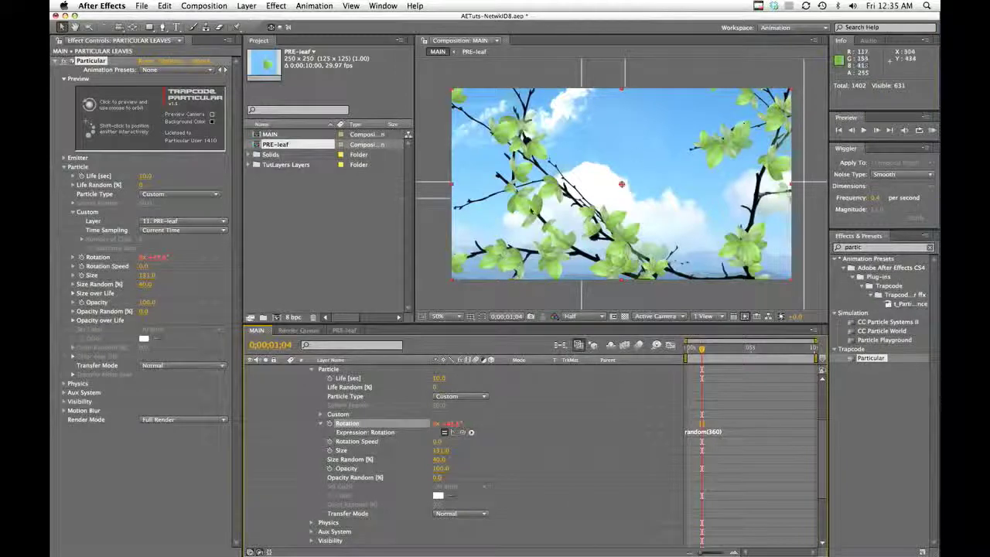
Scrub through the first two seconds to examine the leaf rotation and growth, ending at 0;00;01;04.
click(700, 350)
drag(700, 349, 696, 352)
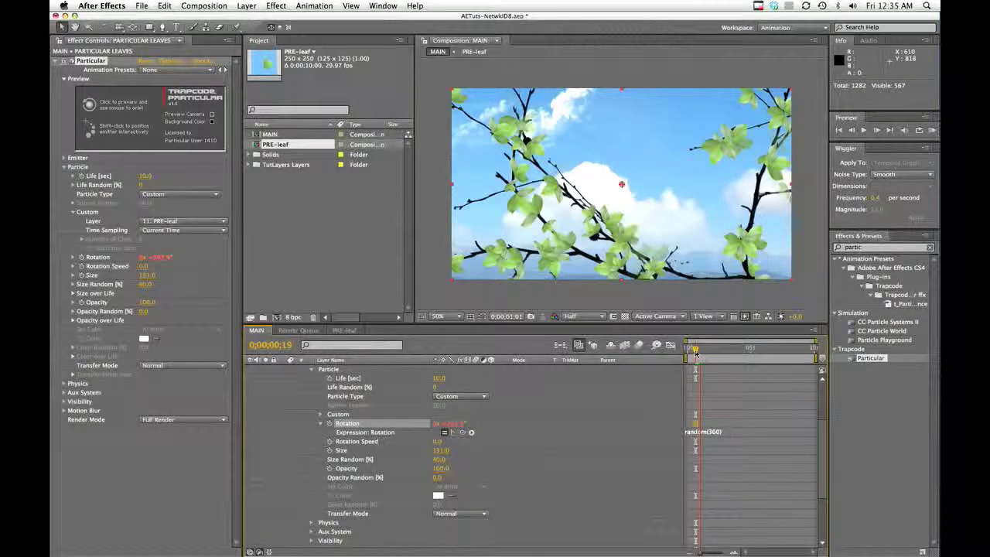
click(696, 352)
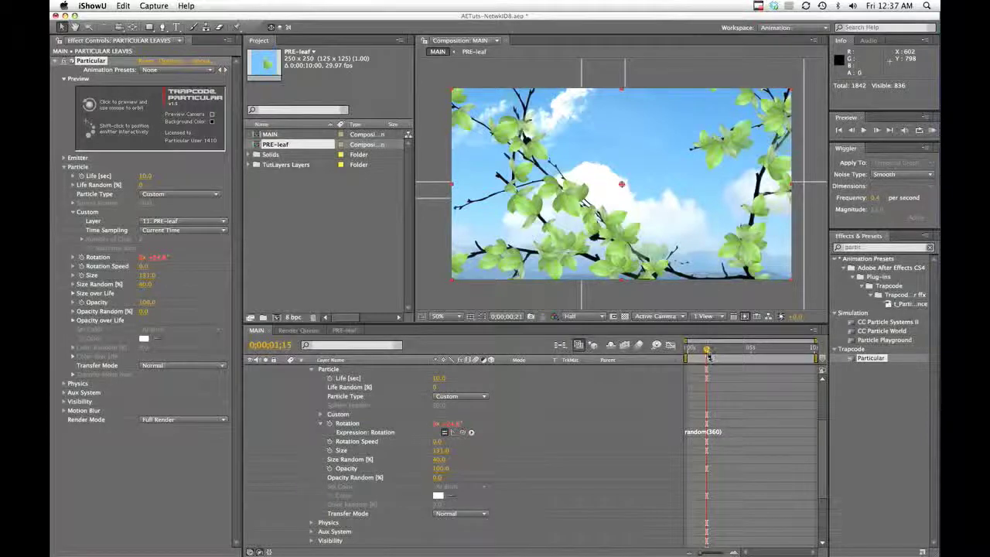
click(700, 352)
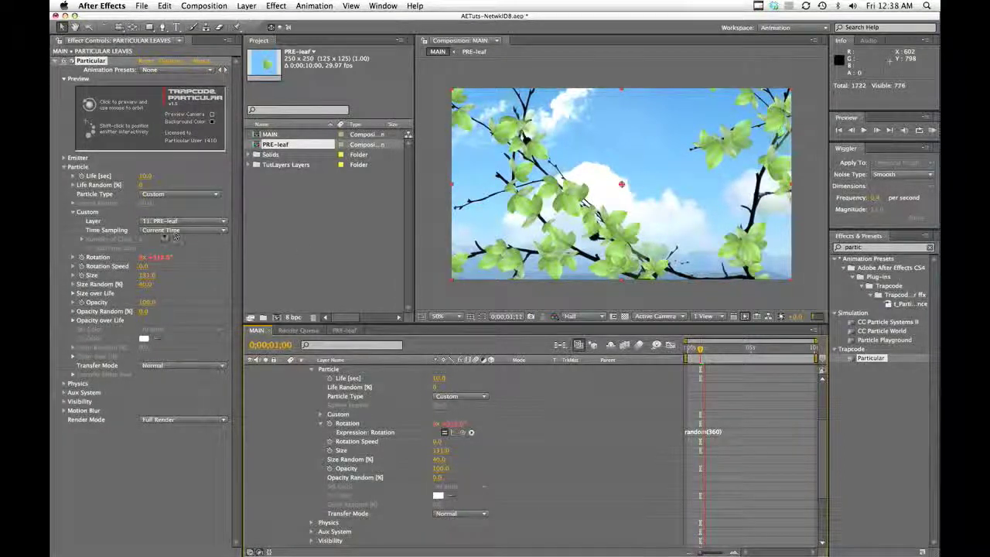
click(704, 350)
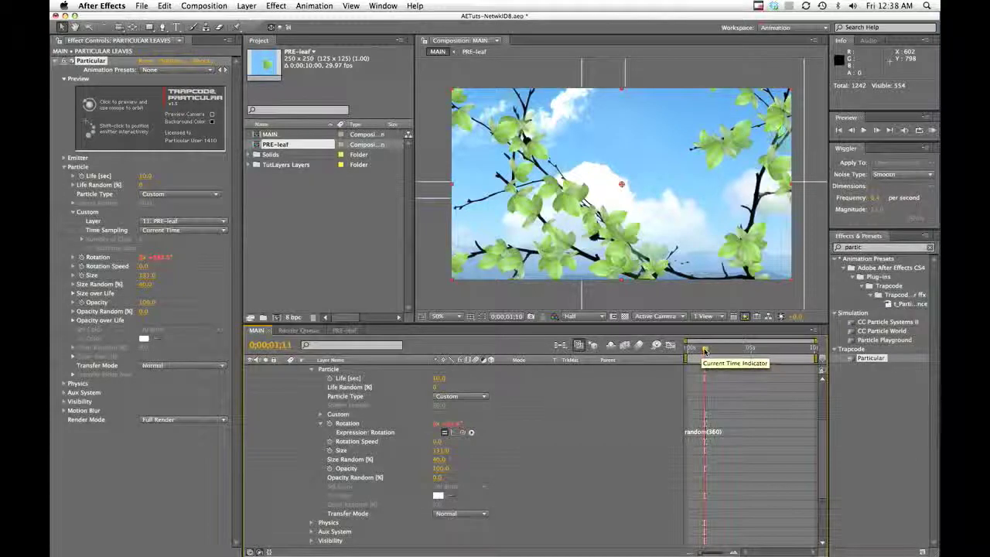
drag(705, 350, 701, 350)
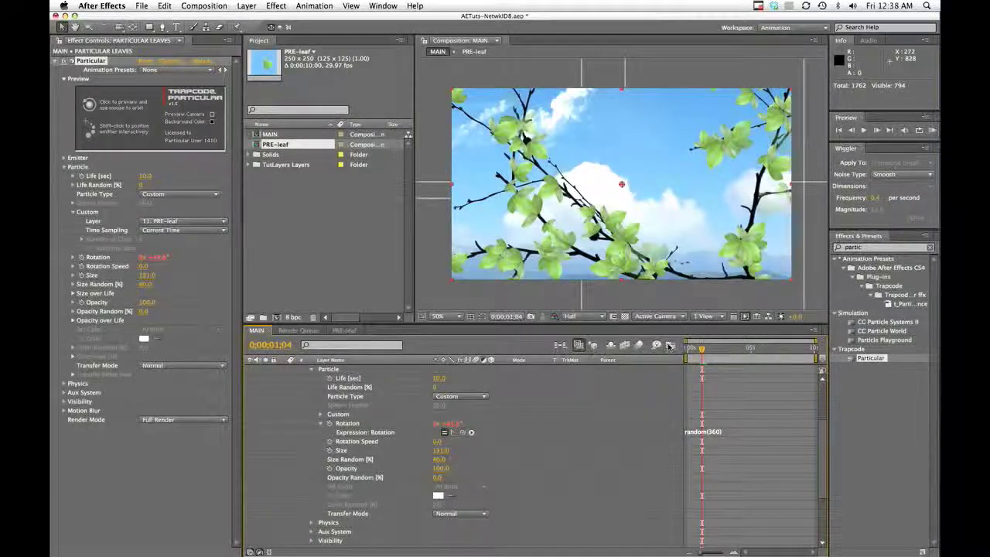
drag(701, 349, 702, 350)
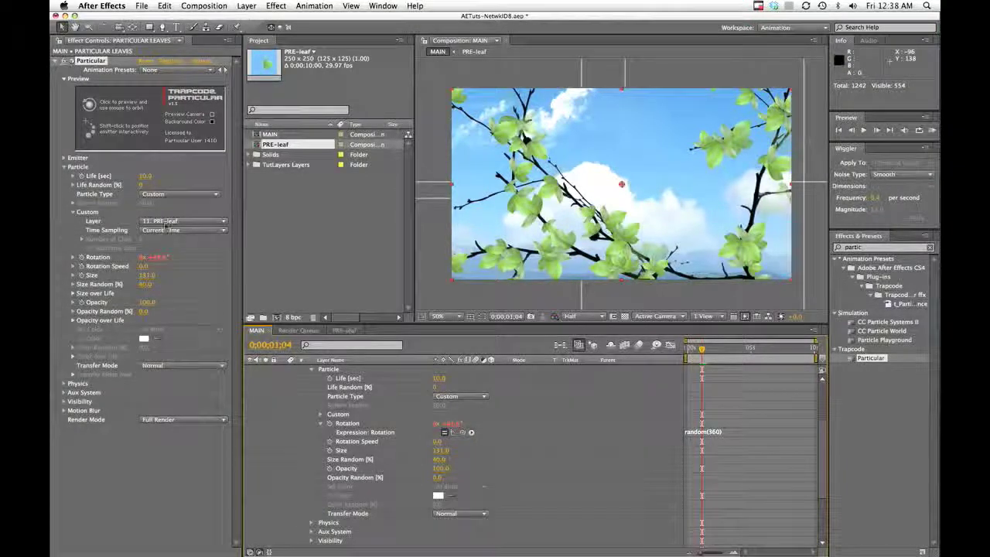
Set the custom particle's Time Sampling to Start at Birth - Loop and preview the leaves growing from about 0;00;00;26.
click(225, 232)
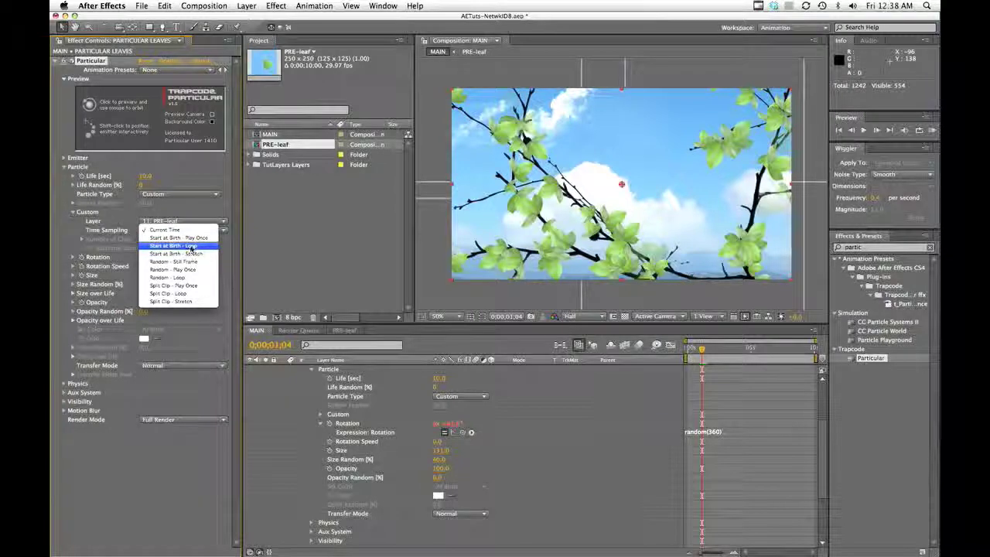
click(190, 246)
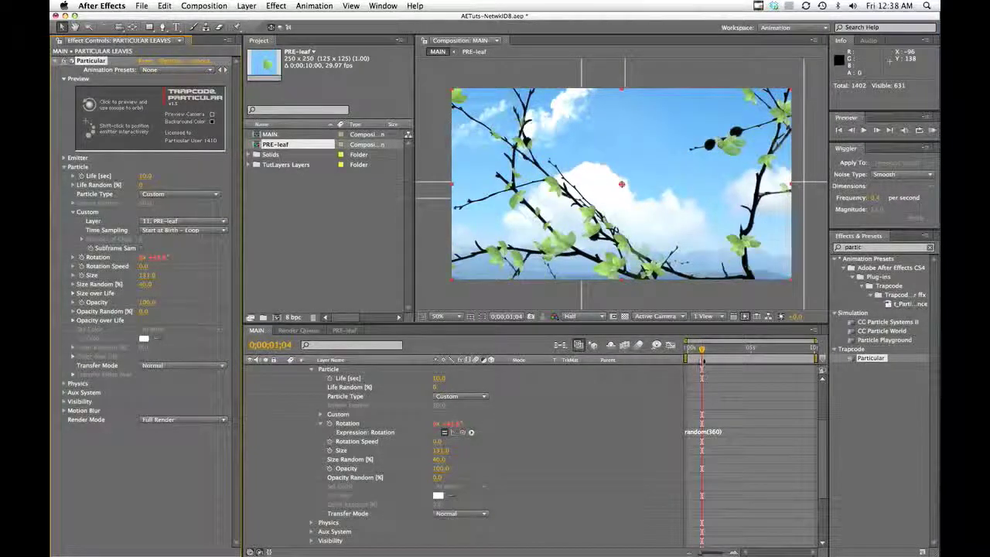
drag(701, 352, 697, 352)
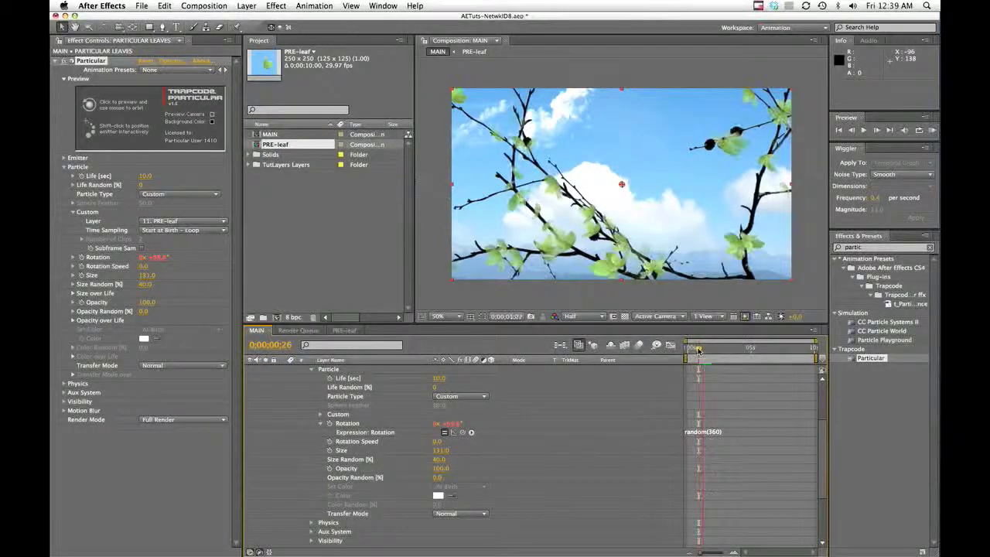
key(space)
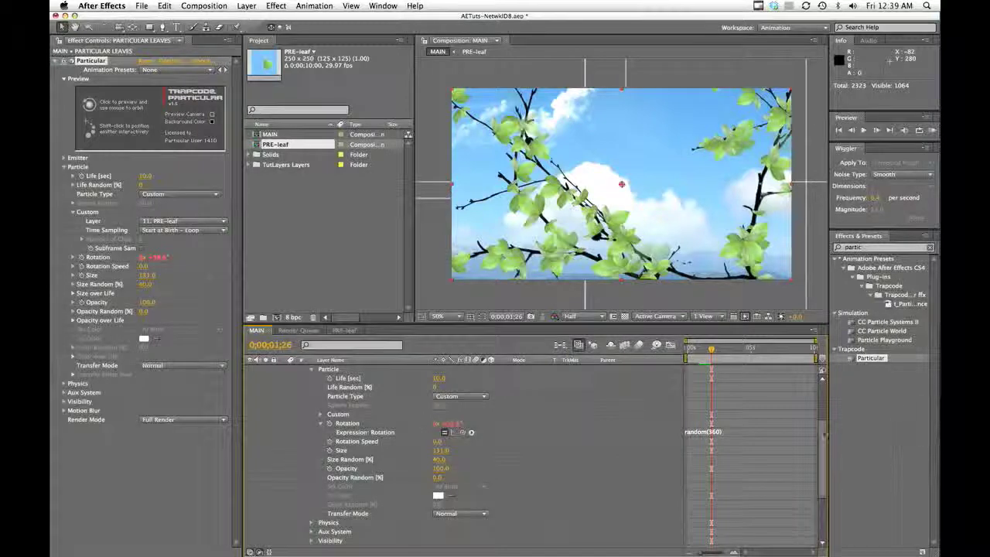
Keyframe the emitter's Particles/sec at 0;00;01;26 with its value of 1200, and shift that keyframe back to just past one second.
scroll(313, 430, up, 5)
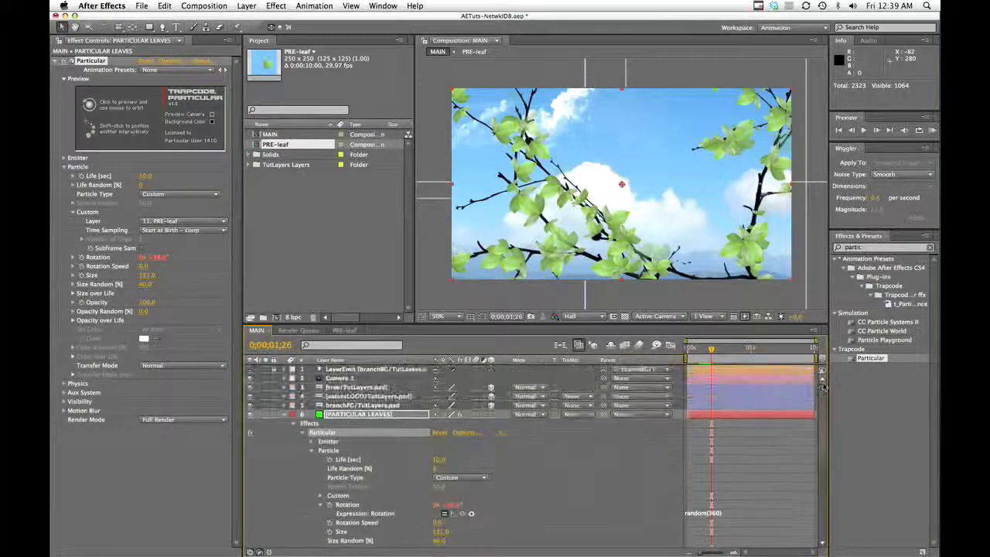
click(313, 447)
click(312, 442)
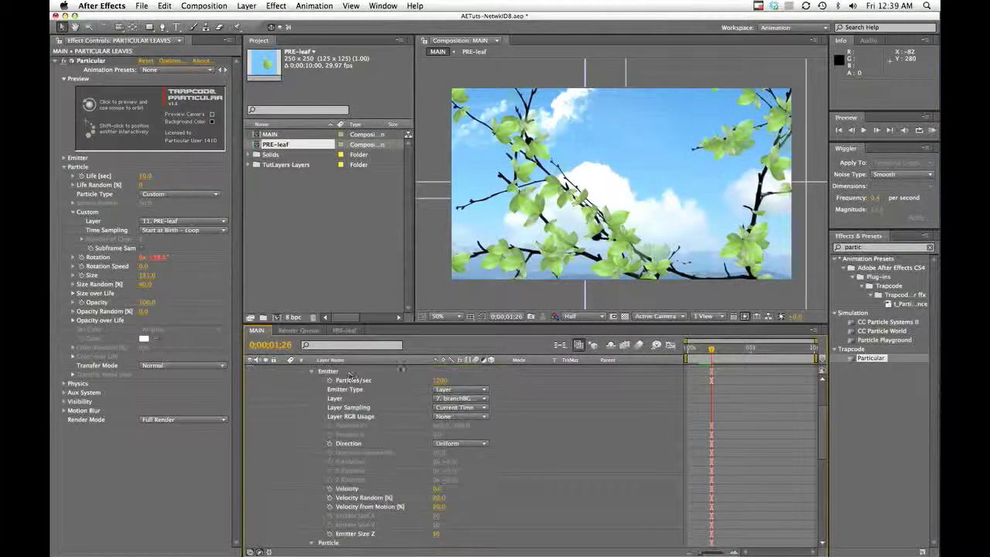
scroll(824, 424, up, 3)
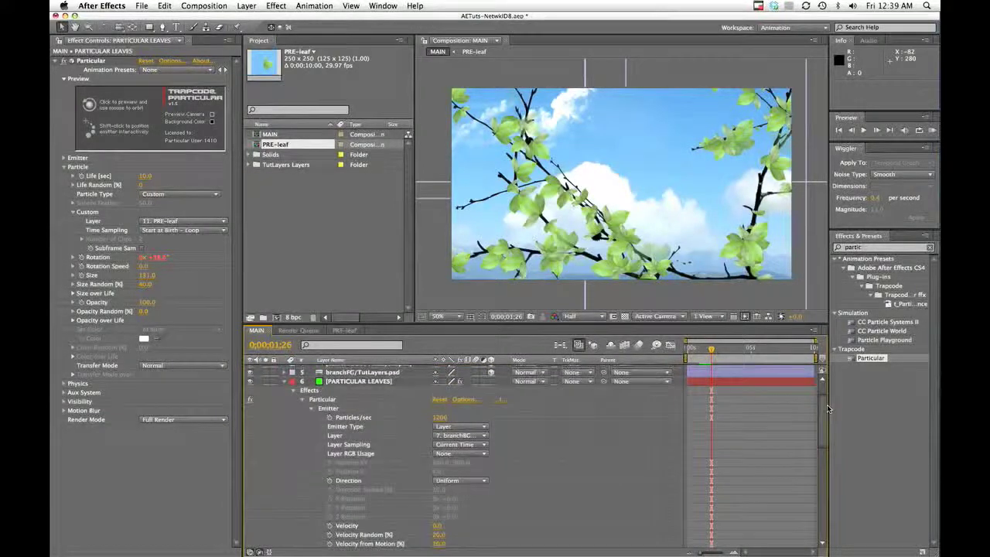
click(359, 418)
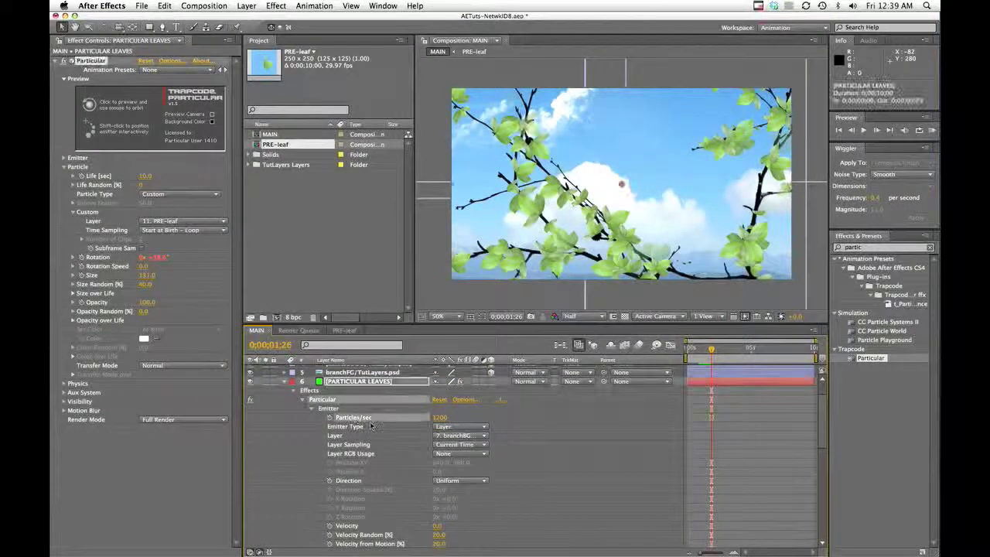
click(329, 418)
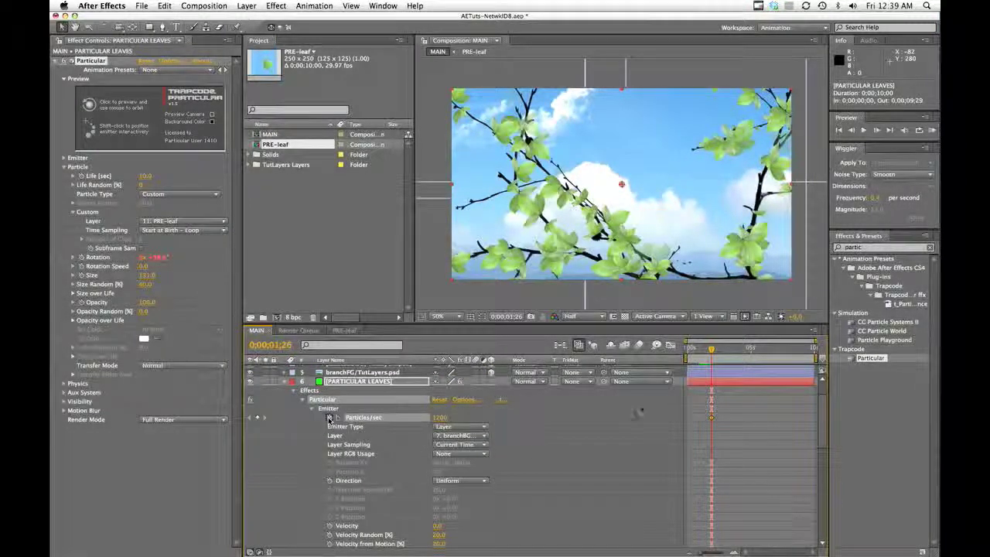
drag(712, 419, 702, 418)
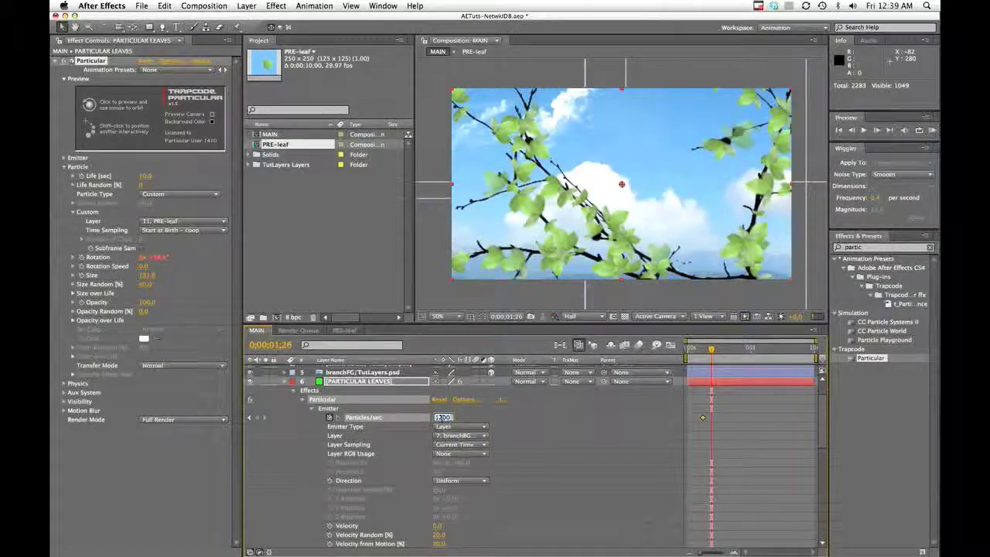
Set PARTICULAR LEAVES' Particles/sec to 0 at 0;00;01;26 and scrub back through the preceding frames to check the emission stopping.
click(442, 419)
text(0)
key(Return)
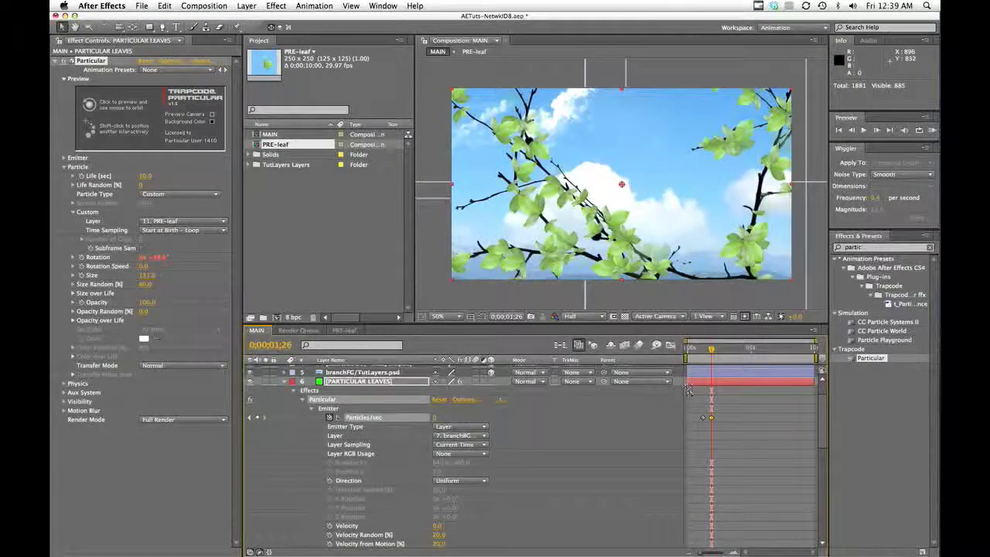
click(713, 349)
mouse_move(716, 350)
mouse_down()
mouse_move(729, 352)
mouse_move(706, 353)
mouse_up()
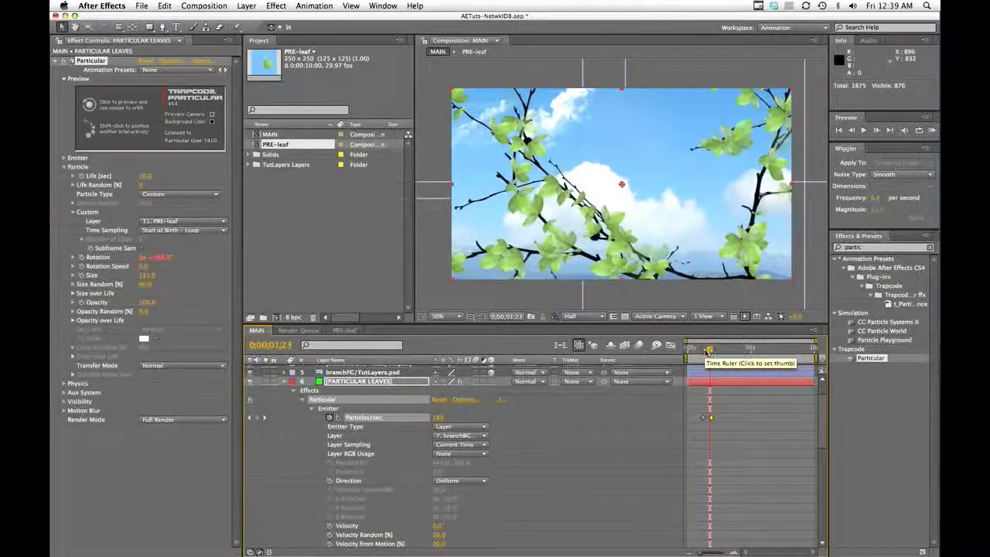
click(709, 350)
drag(709, 351, 708, 351)
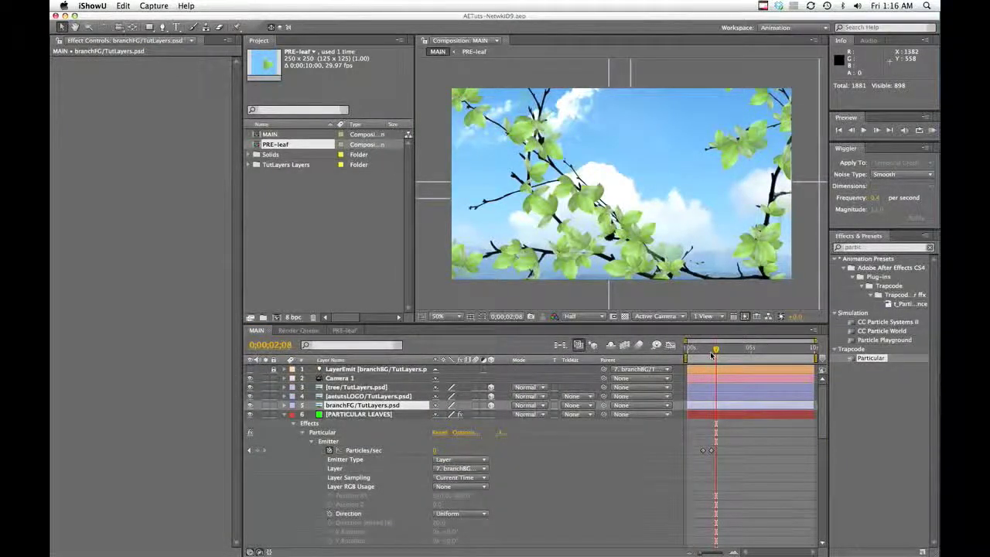
Duplicate the PARTICULAR LEAVES layer, place the copy directly above branchFG/TutLayers.psd, and rename it PARTICULAR LEAVES-FG.
click(353, 413)
click(341, 418)
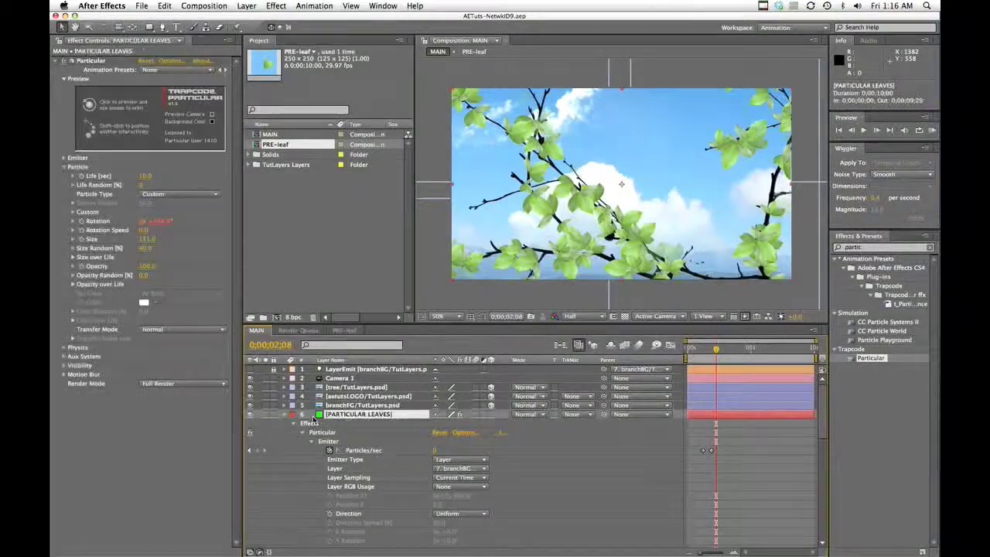
click(284, 414)
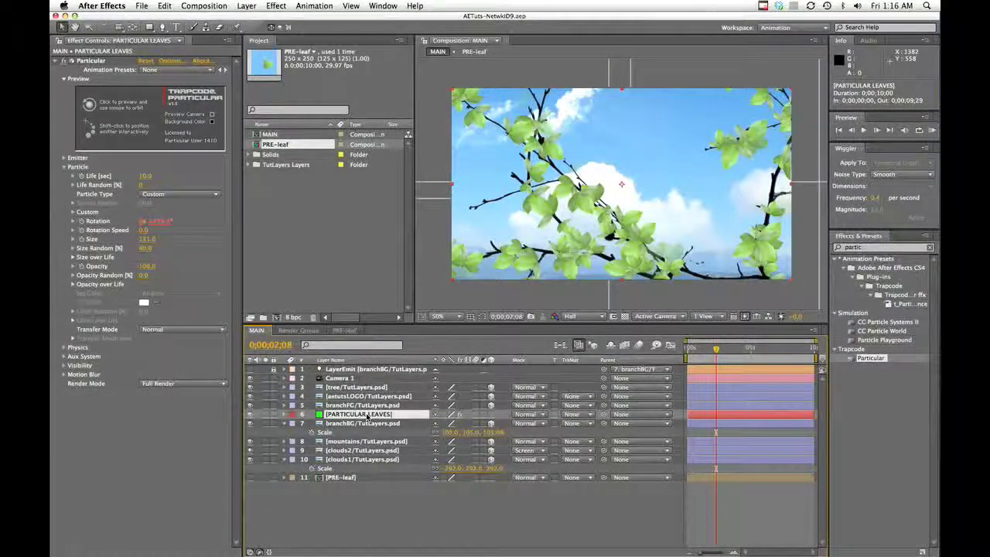
key(super+d)
drag(362, 416, 363, 403)
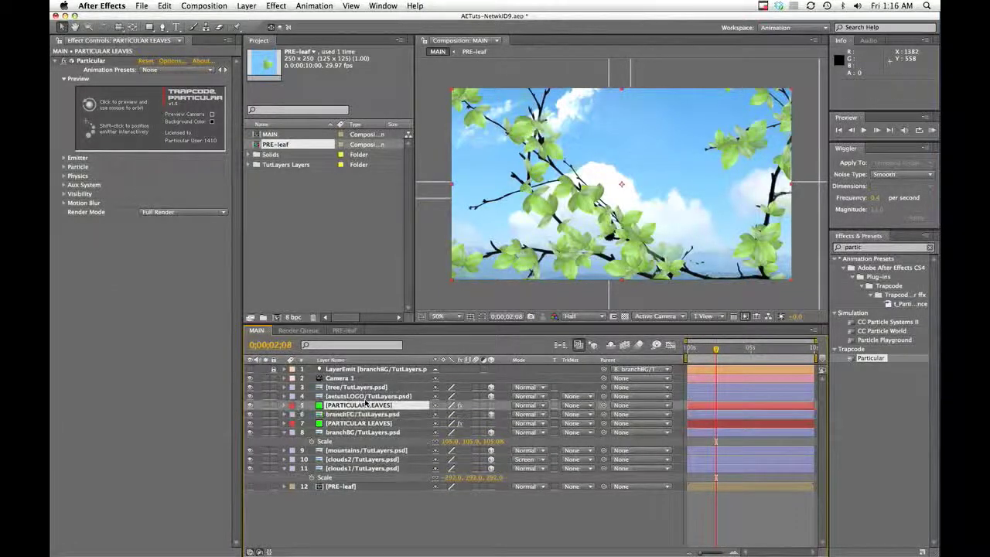
key(Return)
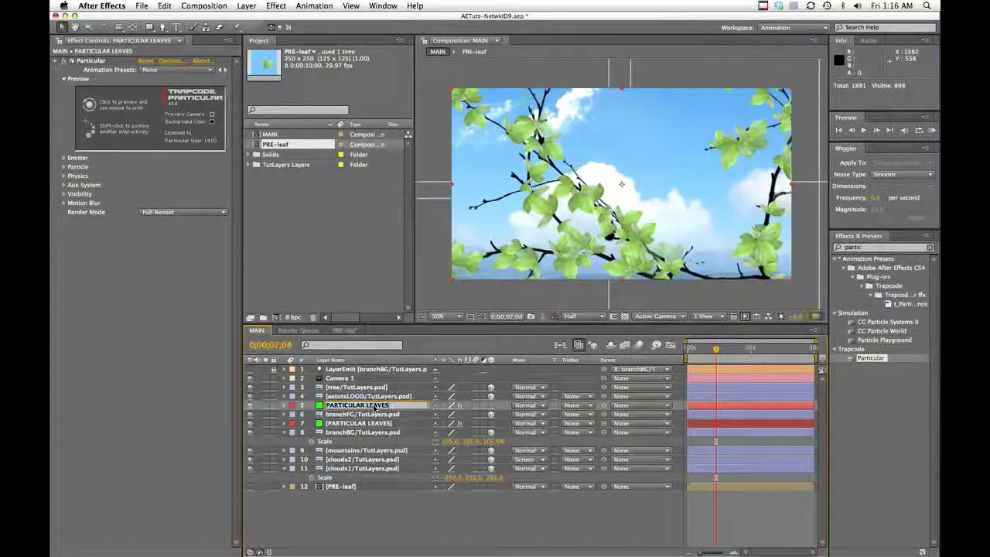
text(-FG)
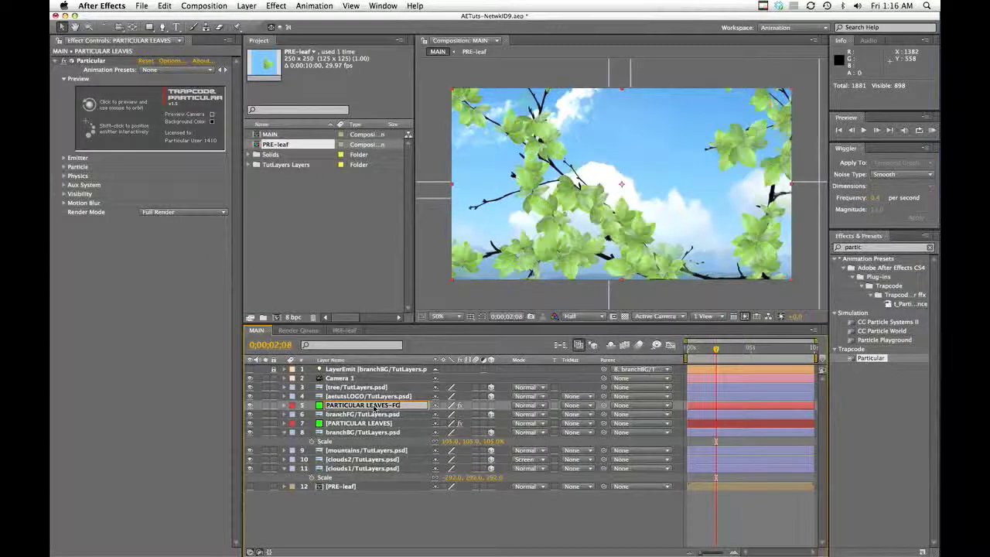
key(Return)
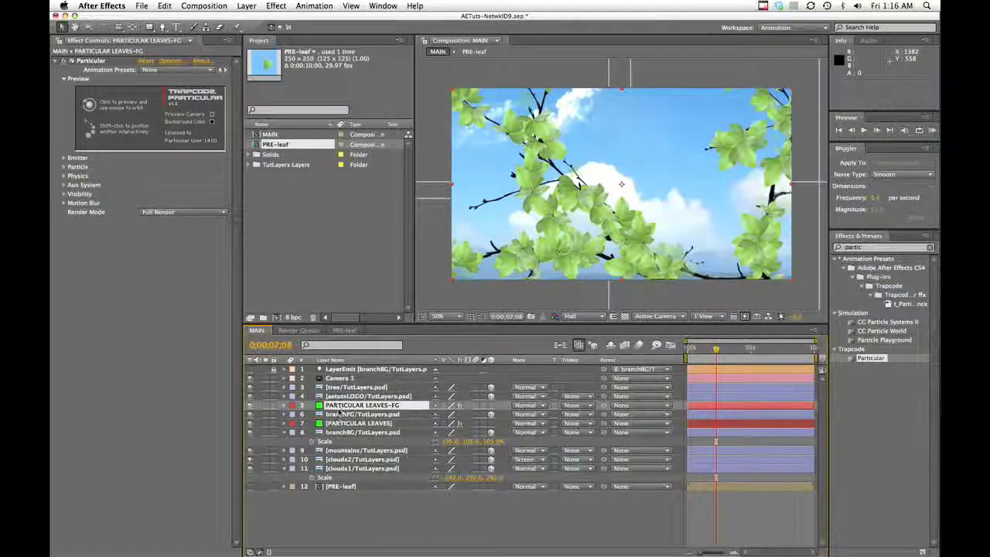
Set the emitter layer of PARTICULAR LEAVES-FG to branchFG/TutLayers.psd.
click(342, 414)
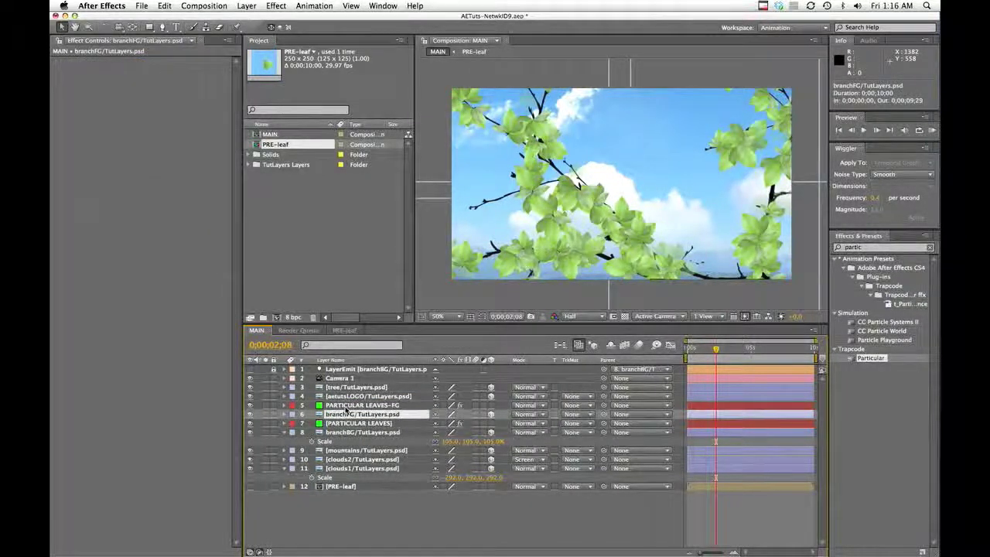
click(347, 407)
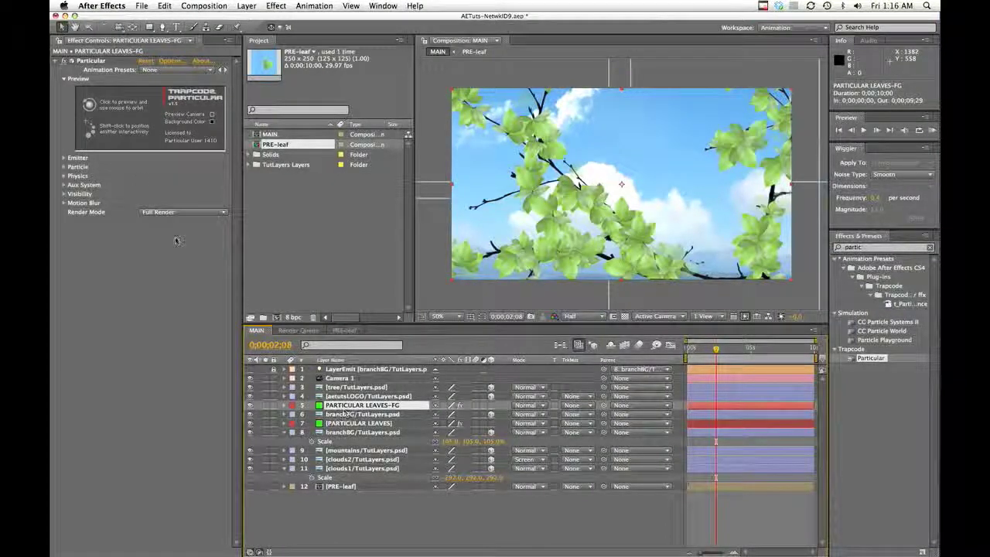
click(65, 158)
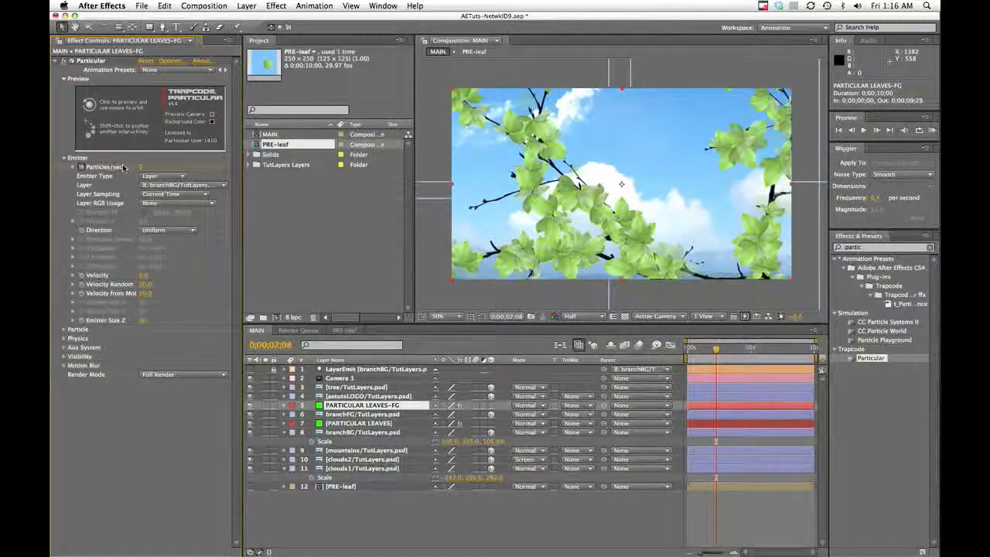
click(201, 186)
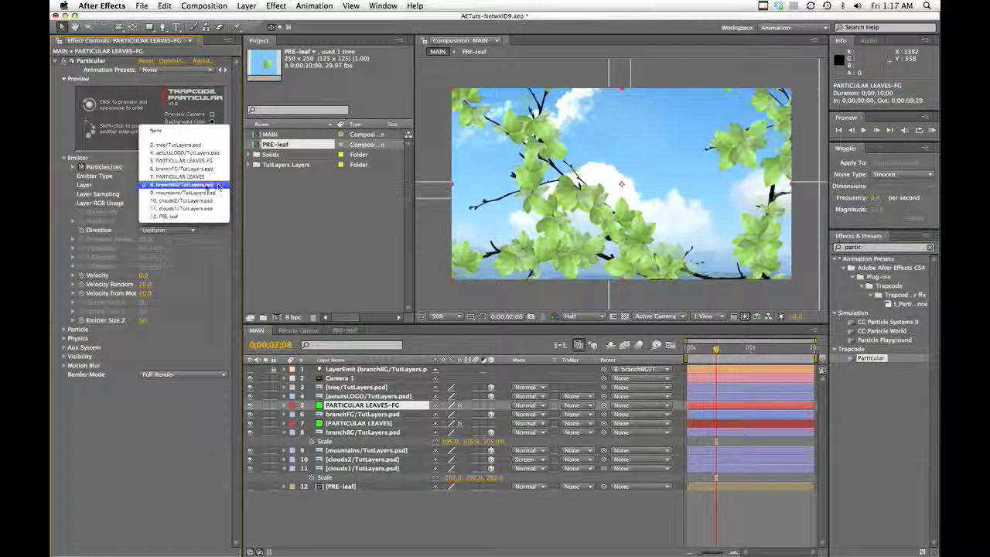
click(172, 169)
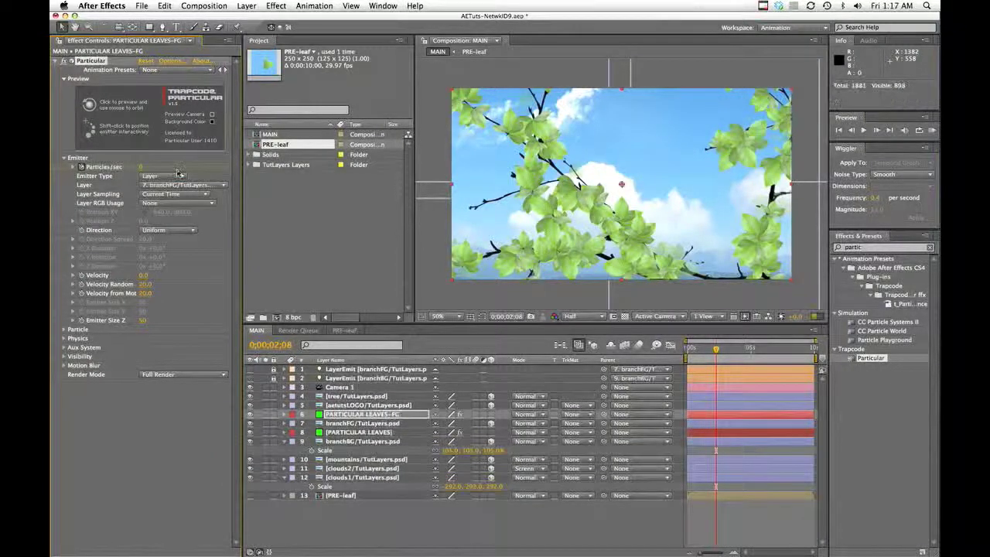
Reduce the preview resolution to Third and hide the original PARTICULAR LEAVES layer, checking the foreground leaves up to 0;00;06;02.
drag(730, 346, 734, 346)
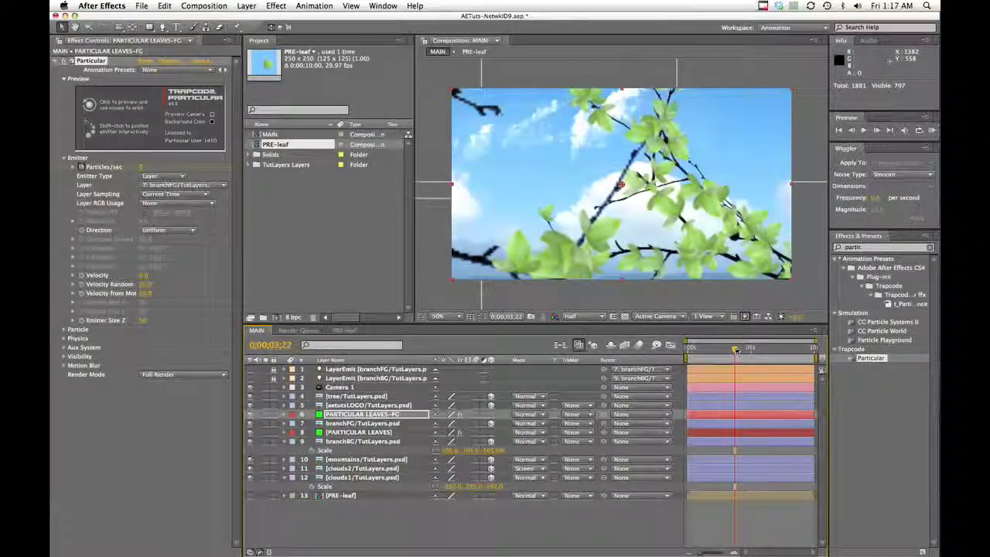
click(602, 320)
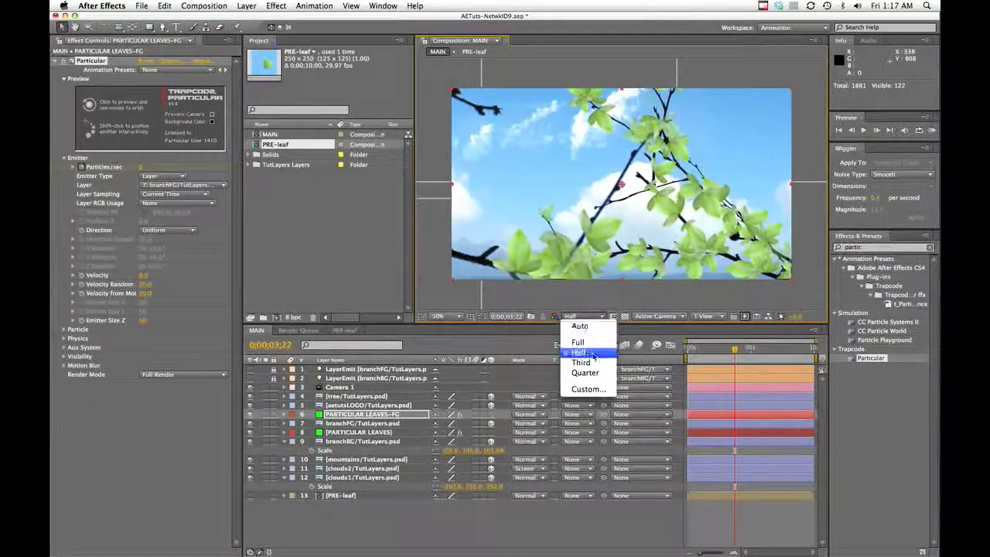
click(592, 362)
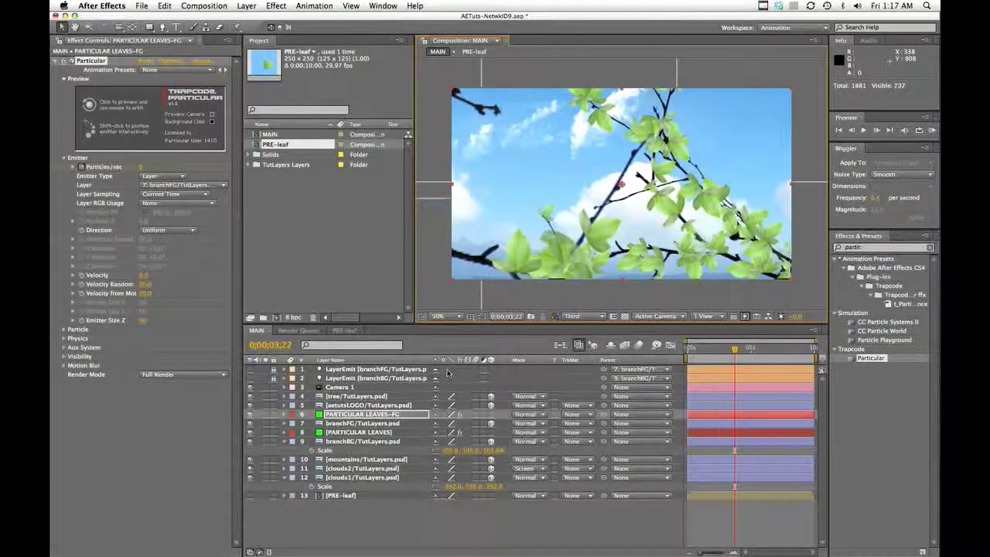
click(339, 432)
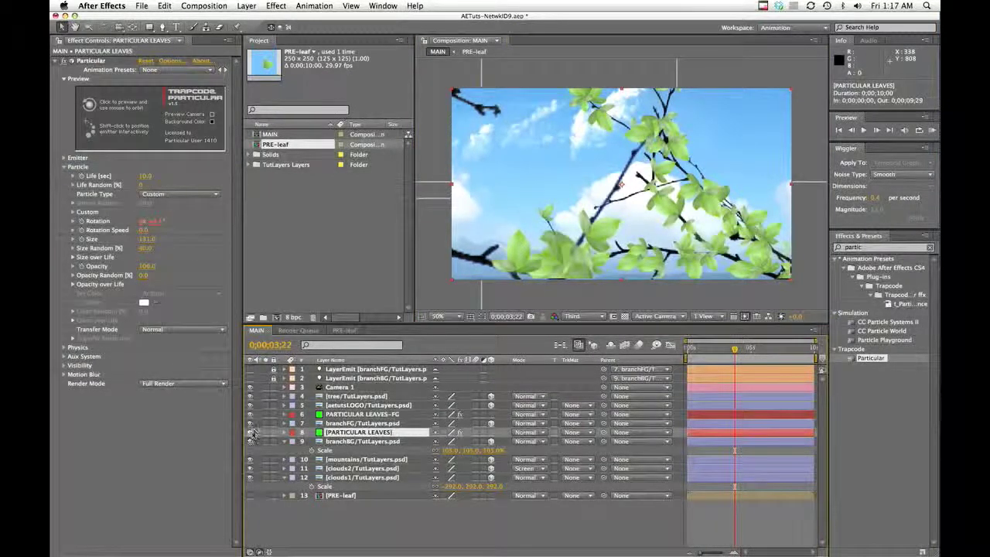
click(249, 432)
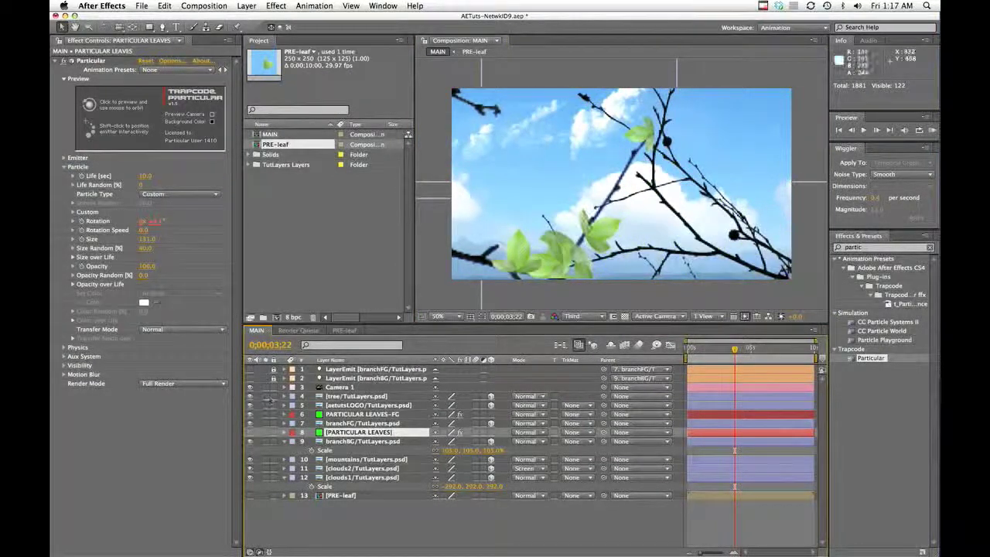
drag(733, 348, 764, 348)
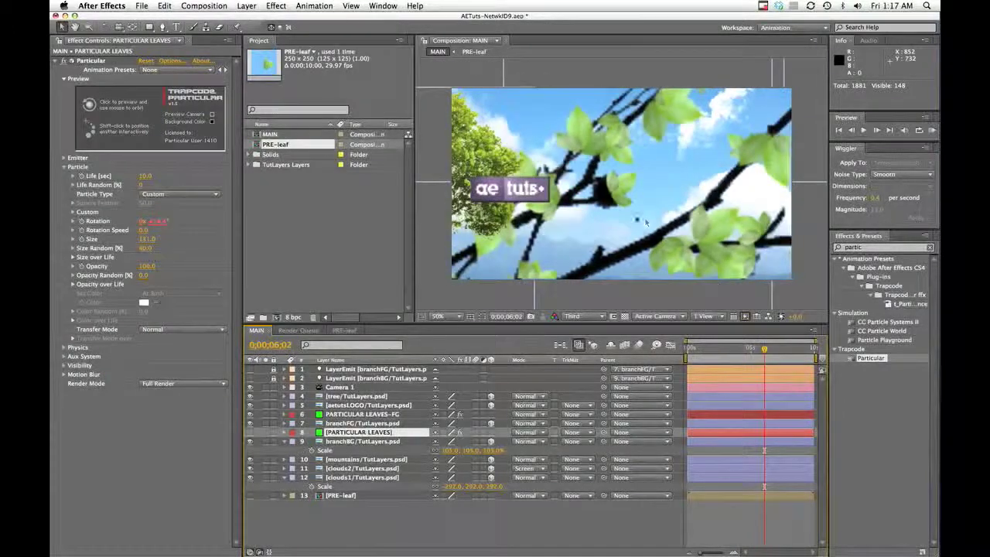
Move PARTICULAR LEAVES-FG and branchFG together above the tree layer, directly below Camera 1, and check the stacking around 0;00;04;09.
click(348, 421)
shift+click(362, 414)
drag(359, 416, 361, 395)
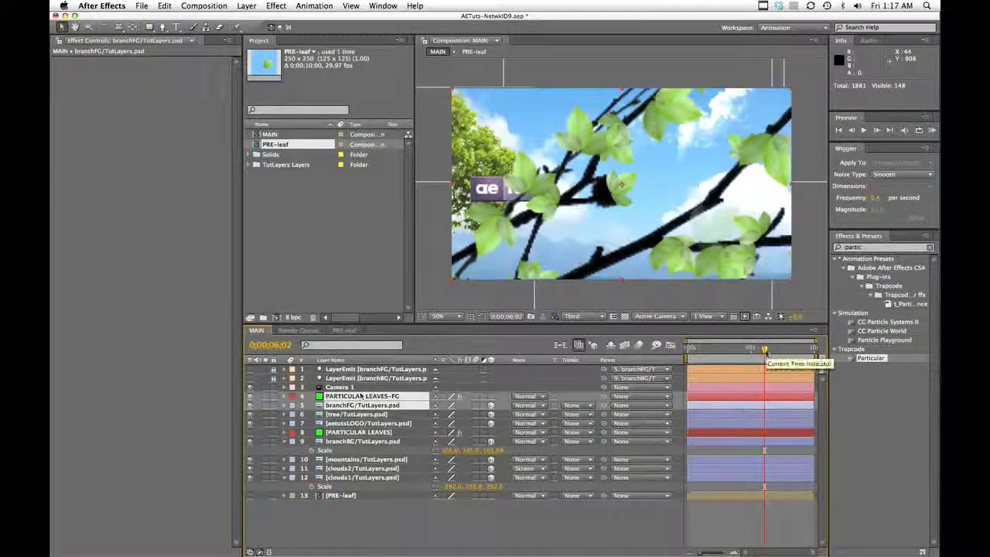
drag(752, 351, 743, 352)
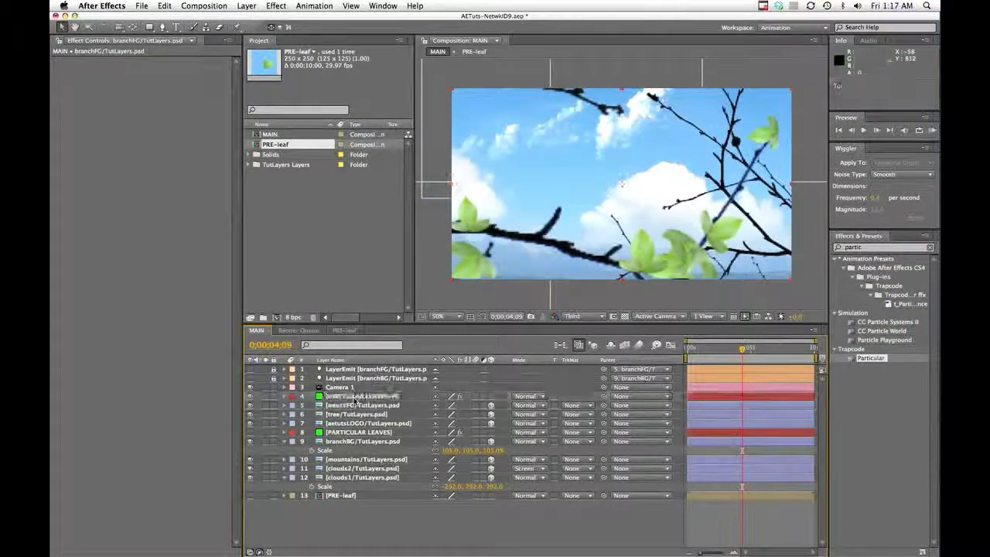
Reveal the Emitter properties of PARTICULAR LEAVES-FG and add a Particles/sec keyframe of 0 at 0;00;01;01.
click(362, 396)
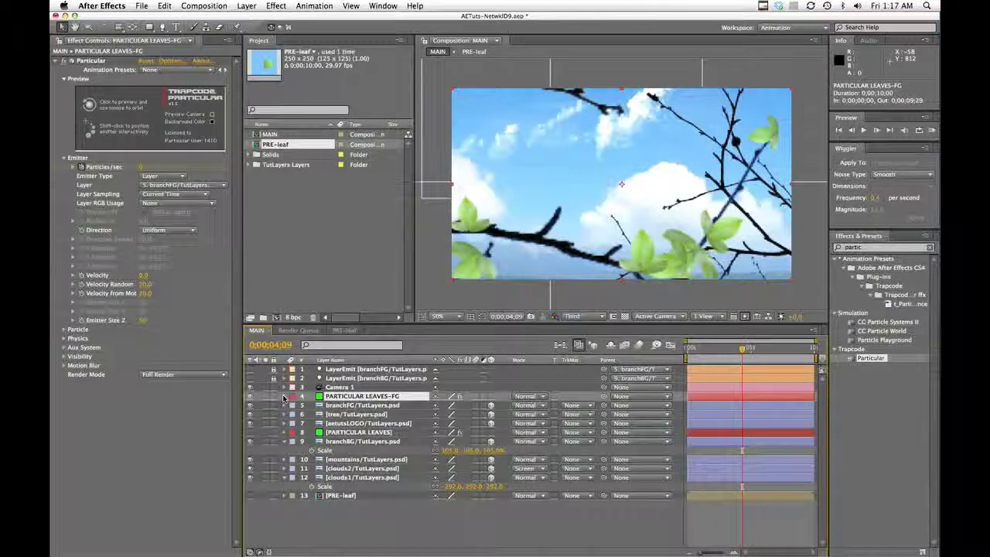
click(285, 397)
click(302, 405)
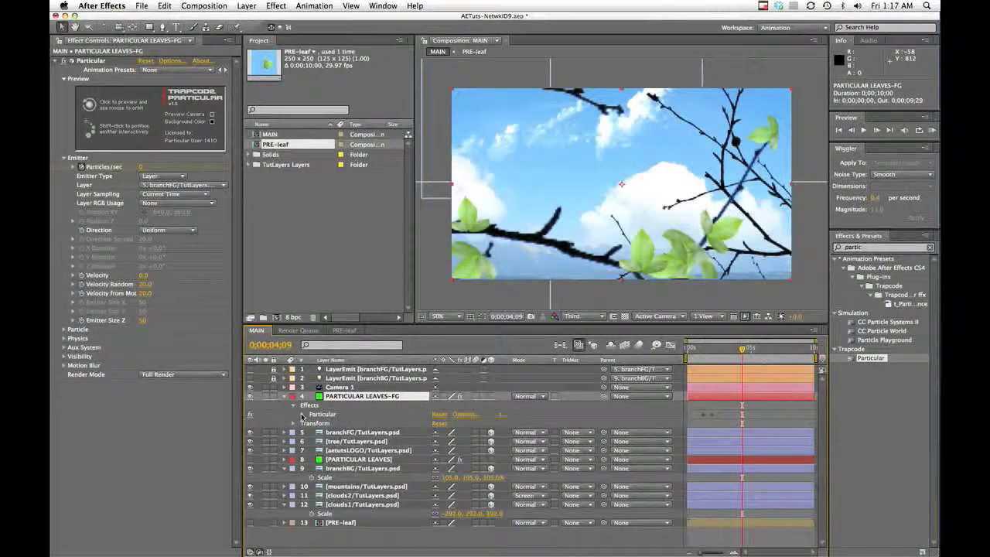
click(302, 415)
click(311, 414)
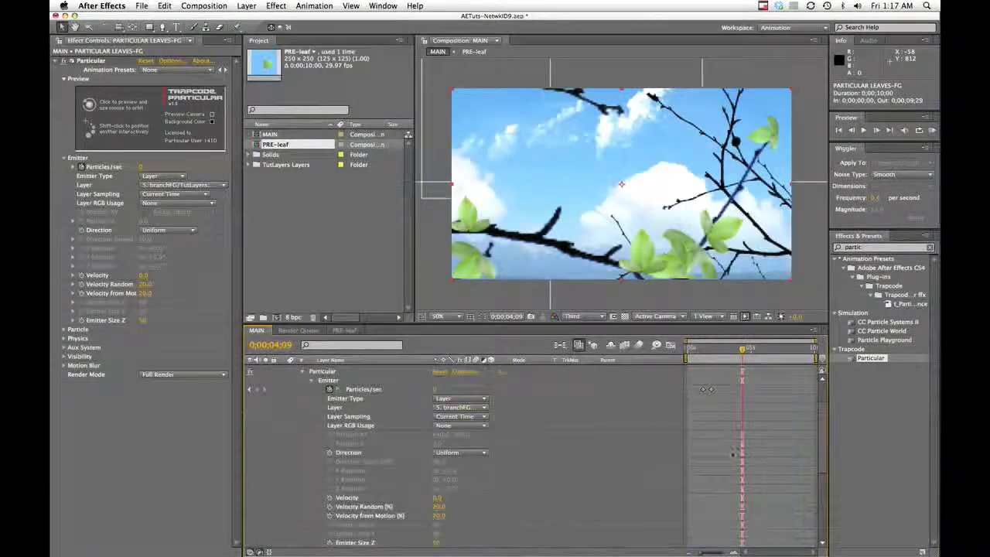
click(701, 350)
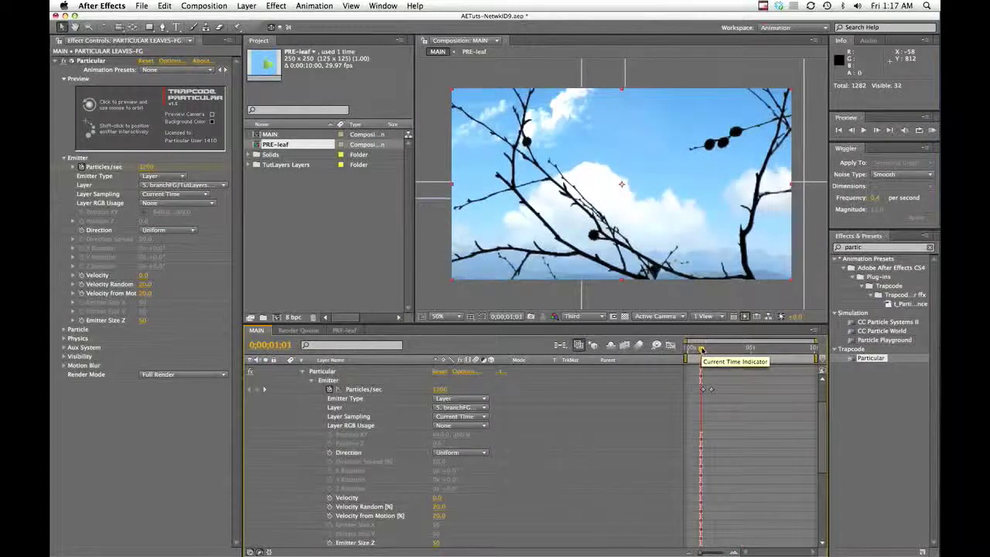
click(442, 389)
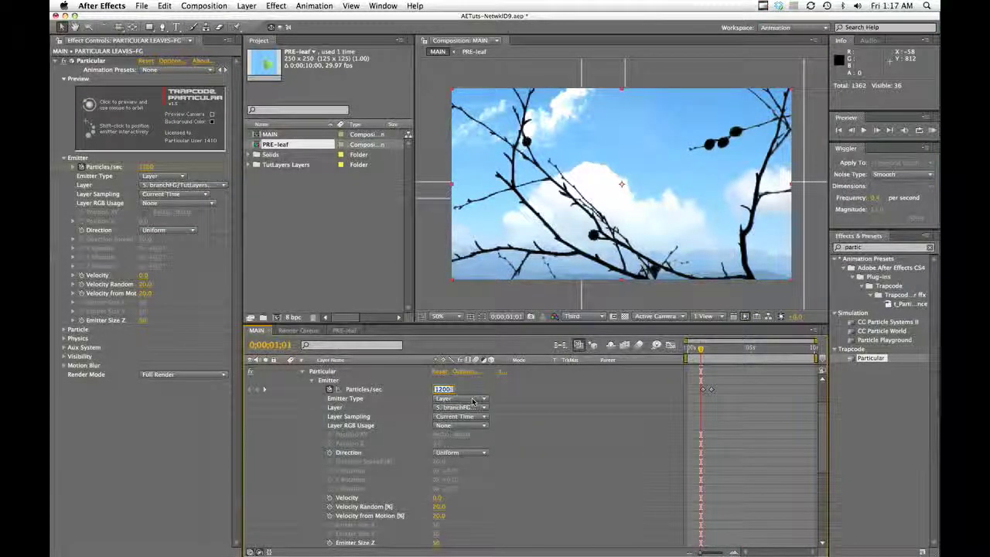
text(0)
key(Return)
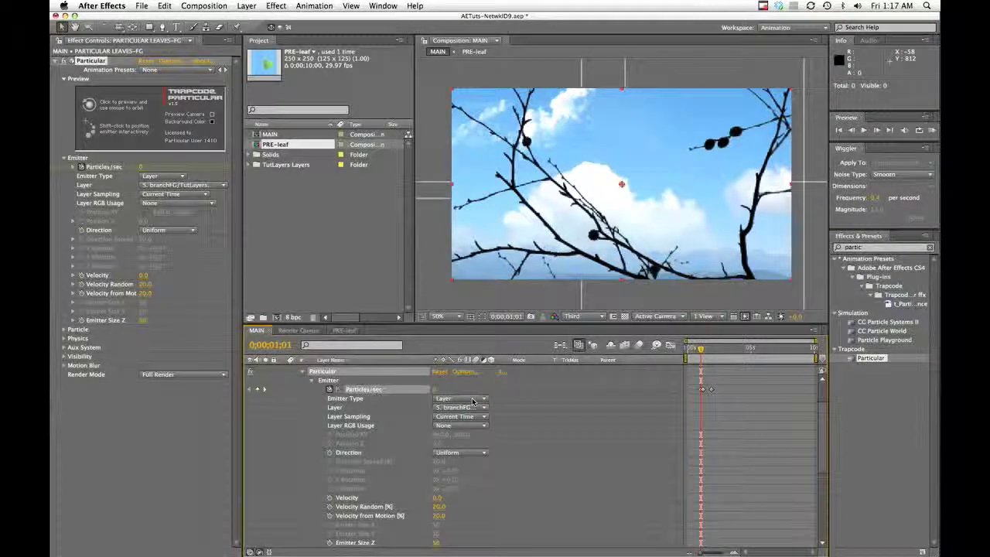
Shift all three Particles/sec keyframes of the foreground leaves together so they start at about three seconds.
drag(693, 376, 724, 402)
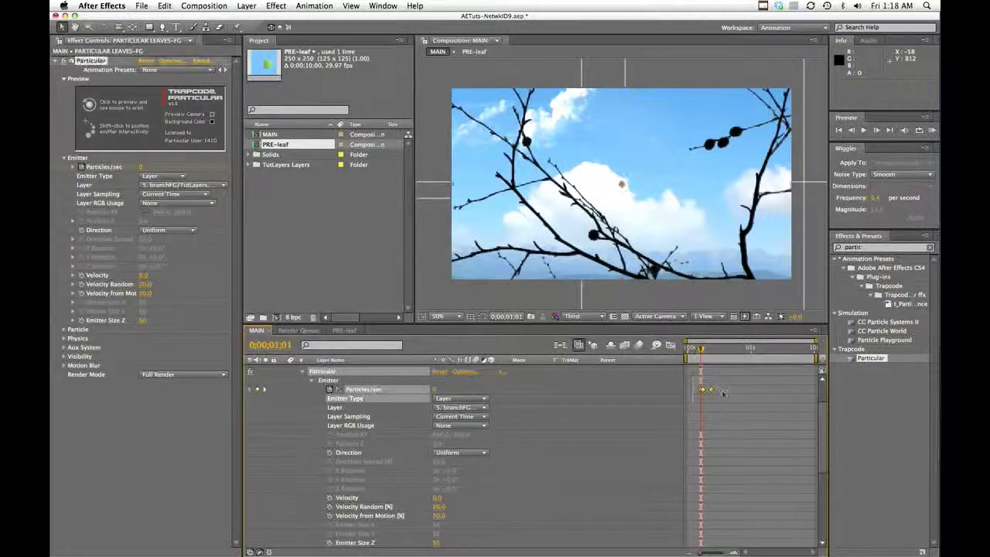
drag(701, 349, 733, 349)
drag(702, 393, 728, 391)
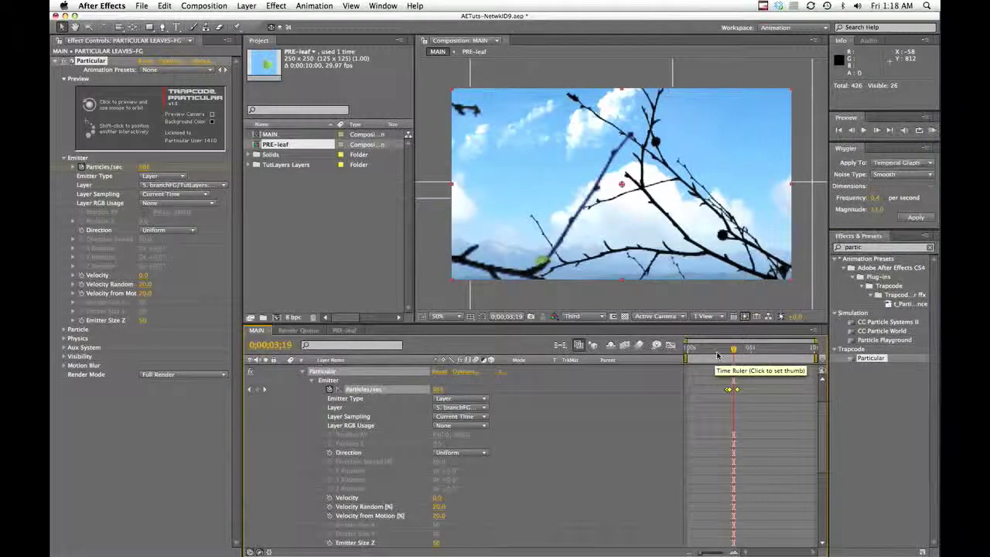
click(727, 354)
drag(727, 353, 730, 353)
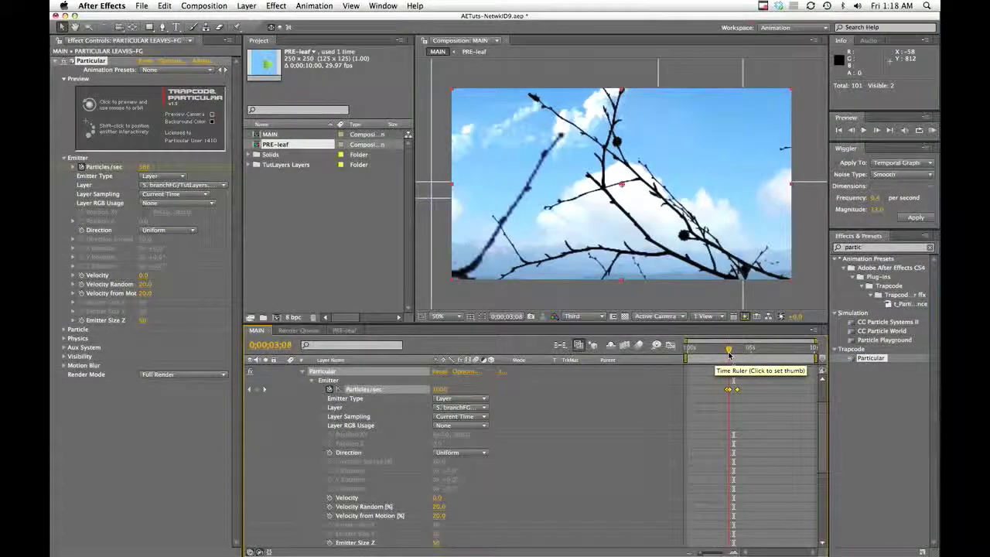
Spread the Particles/sec keyframes to about 2.5, 3.5 and 5 seconds and scrub through the foreground leaf growth.
mouse_move(727, 391)
mouse_down()
mouse_move(750, 390)
mouse_move(723, 391)
mouse_up()
click(747, 386)
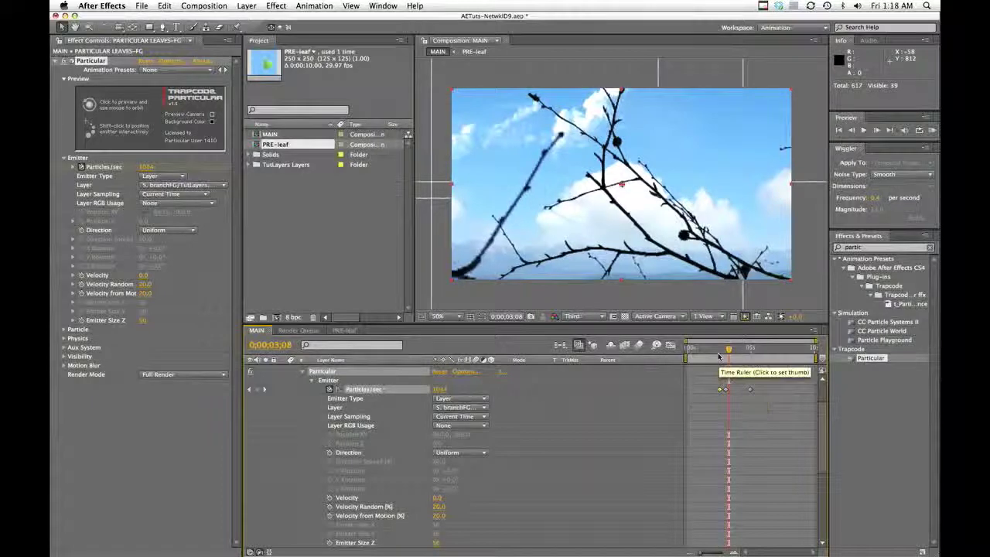
click(723, 351)
drag(723, 352, 755, 359)
click(741, 394)
drag(726, 389, 732, 390)
drag(756, 351, 719, 353)
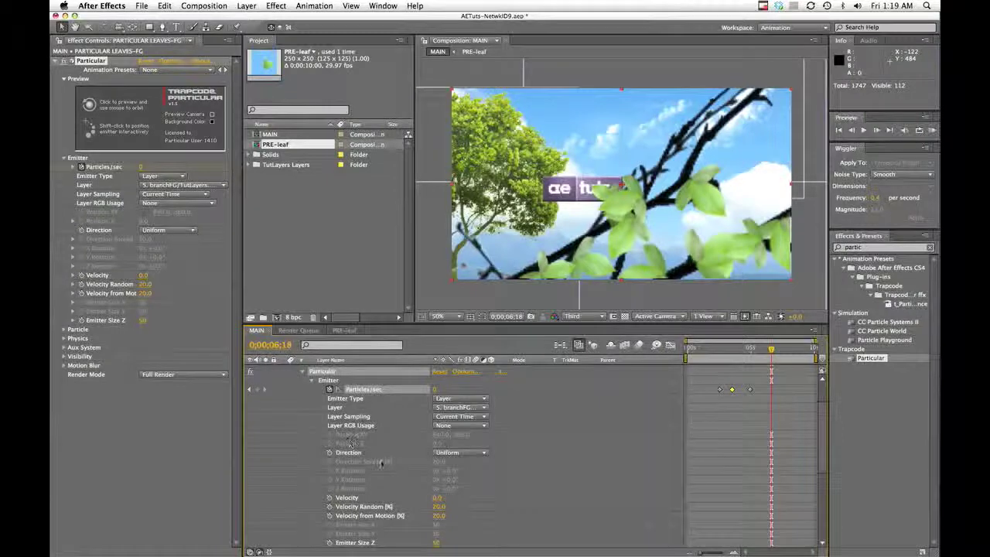
Reveal the Particle properties of PARTICULAR LEAVES-FG and increase the particle Size to about 249.
scroll(372, 495, down, 3)
scroll(368, 501, up, 5)
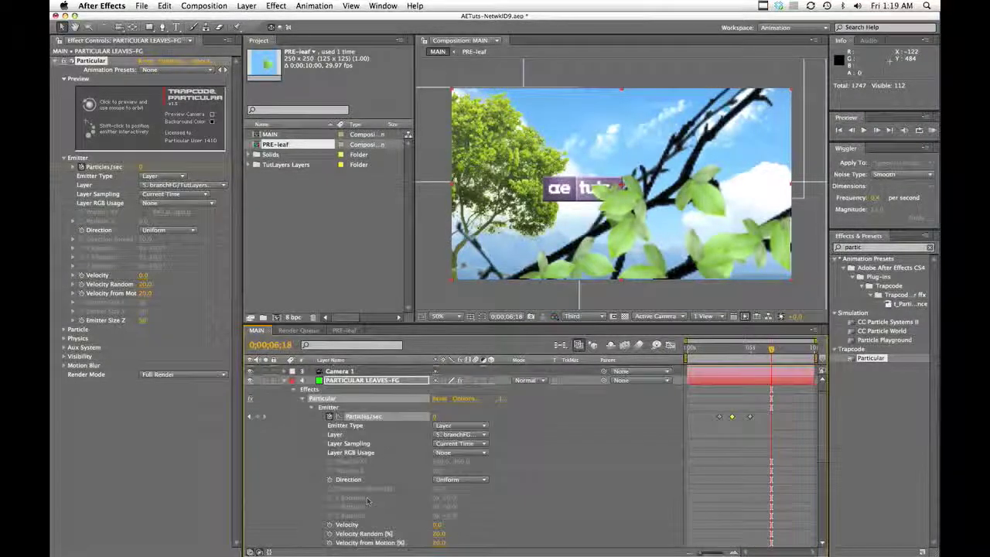
click(312, 408)
scroll(312, 402, down, 3)
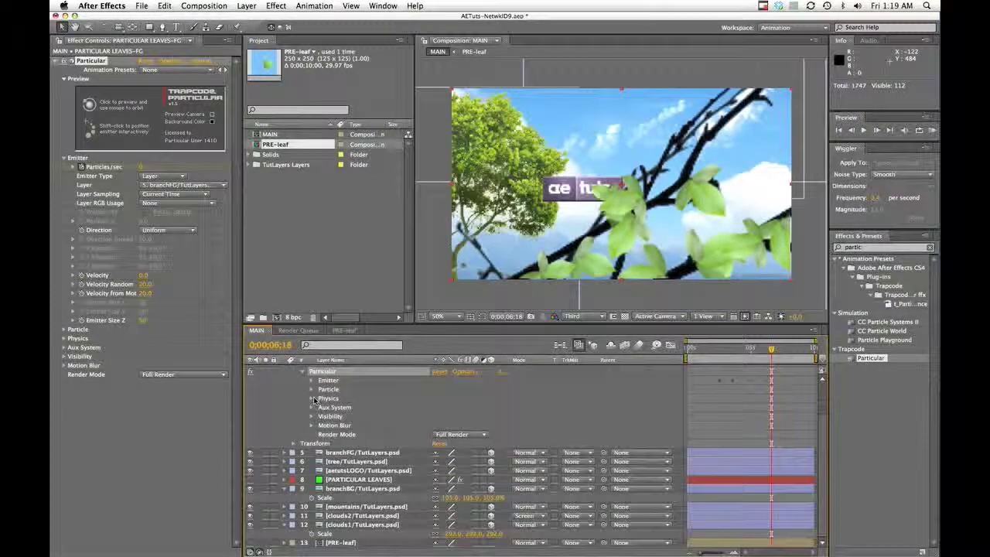
click(311, 389)
scroll(340, 410, down, 3)
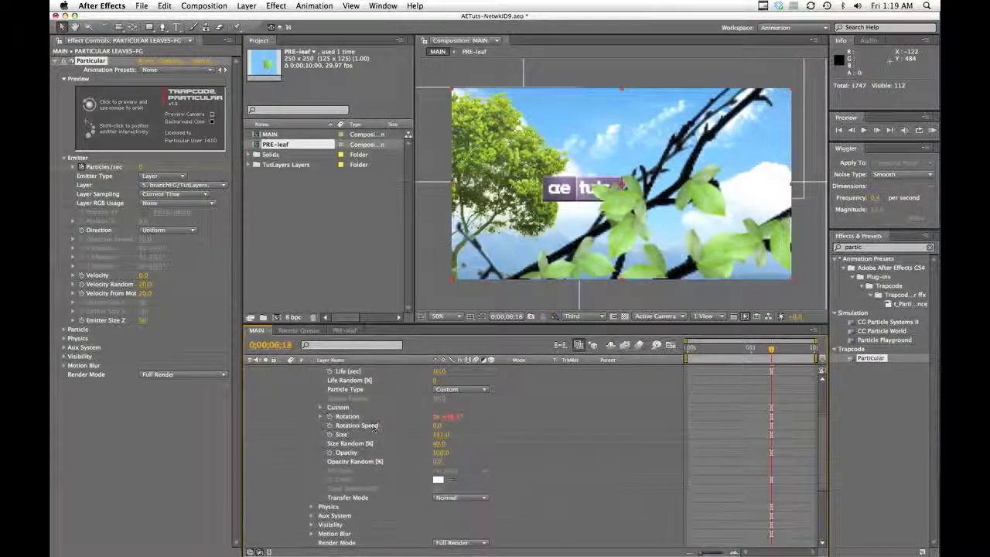
drag(438, 437, 496, 421)
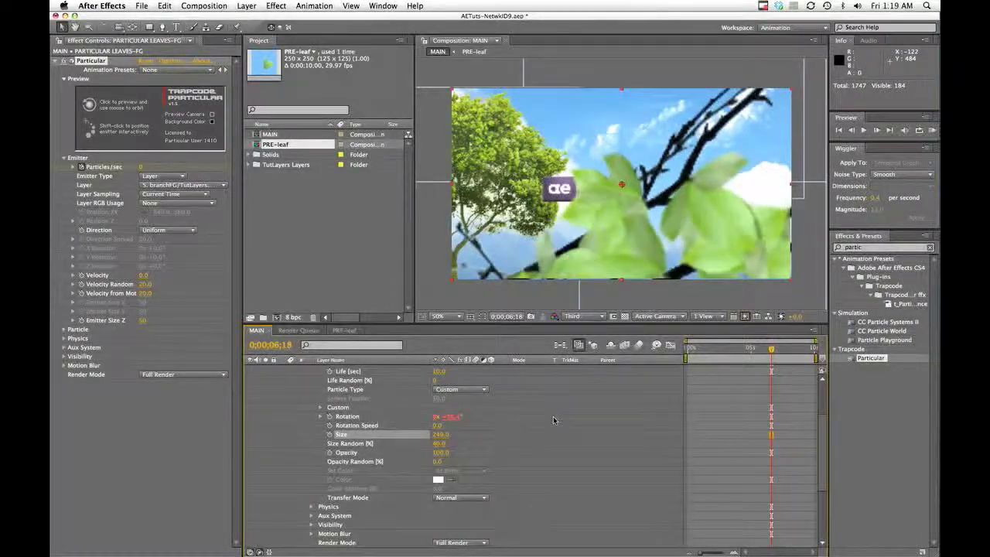
Preview the foreground leaves, collapse the PARTICULAR LEAVES-FG layer's properties and turn on the PARTICULAR LEAVES layer's visibility.
drag(771, 349, 731, 353)
key(space)
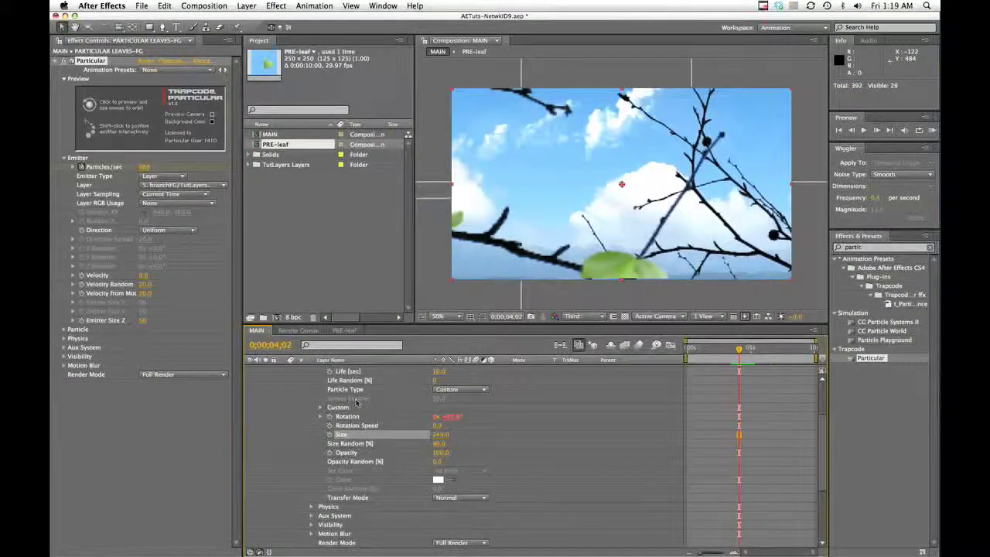
scroll(348, 433, up, 10)
click(284, 396)
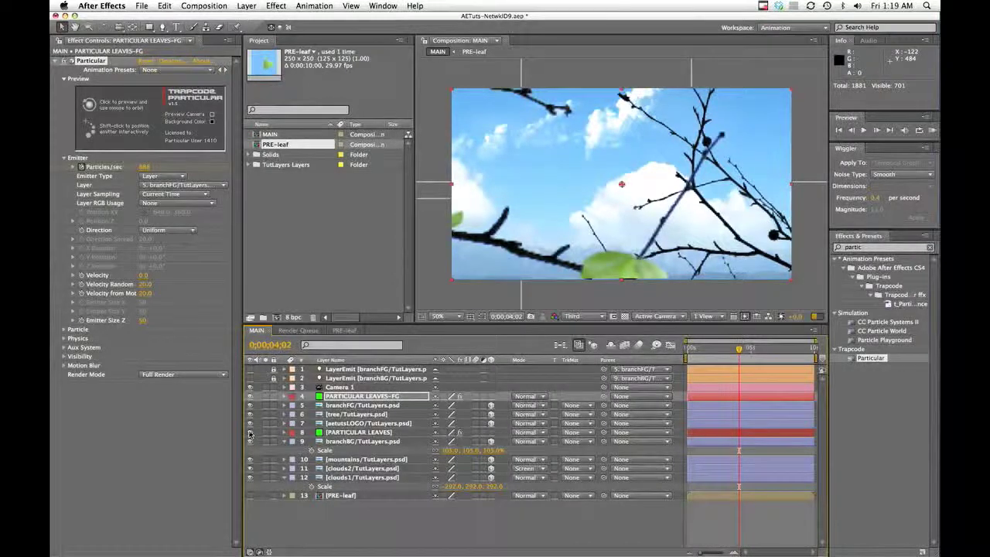
click(250, 432)
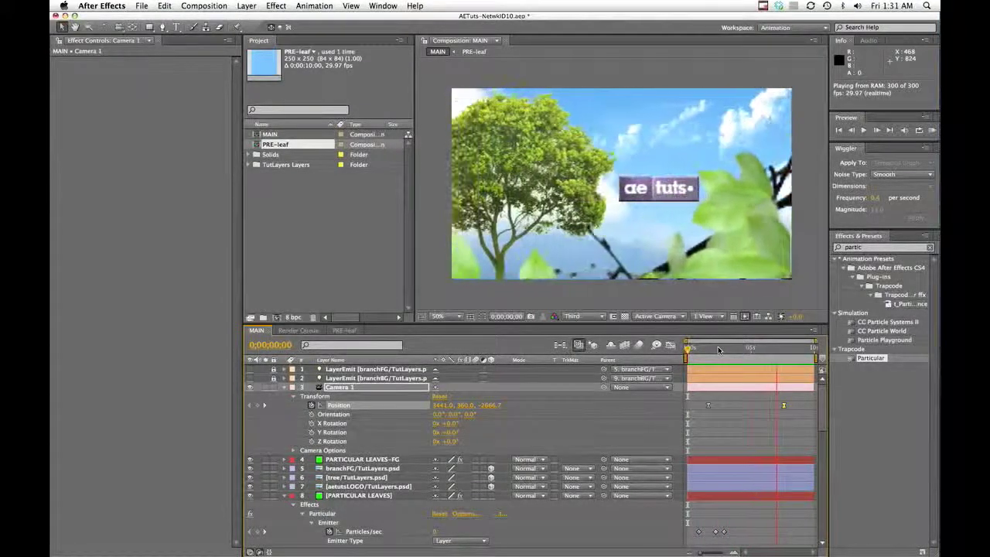
Isolate Camera 1's Position keyframes and examine the camera move by scrubbing back through the timeline.
key(space)
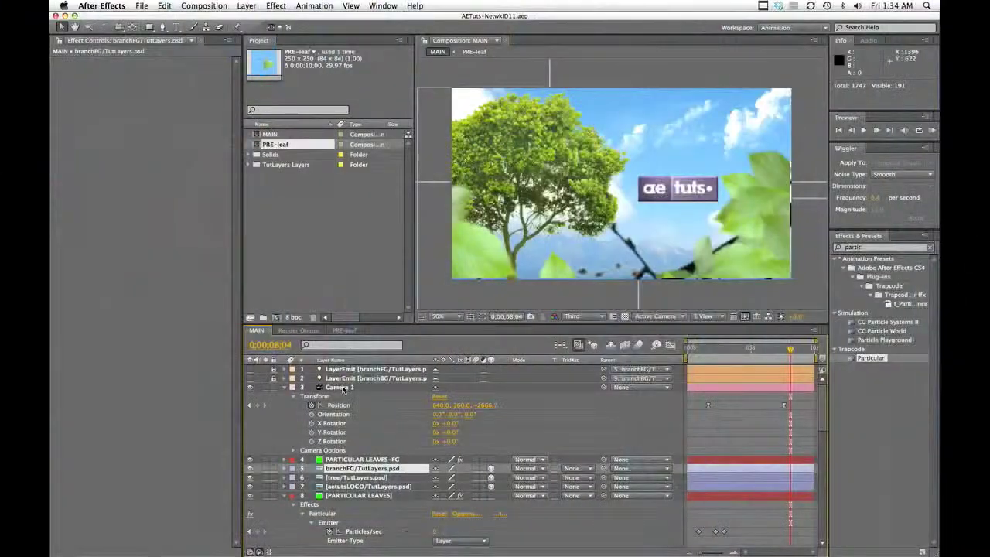
click(343, 388)
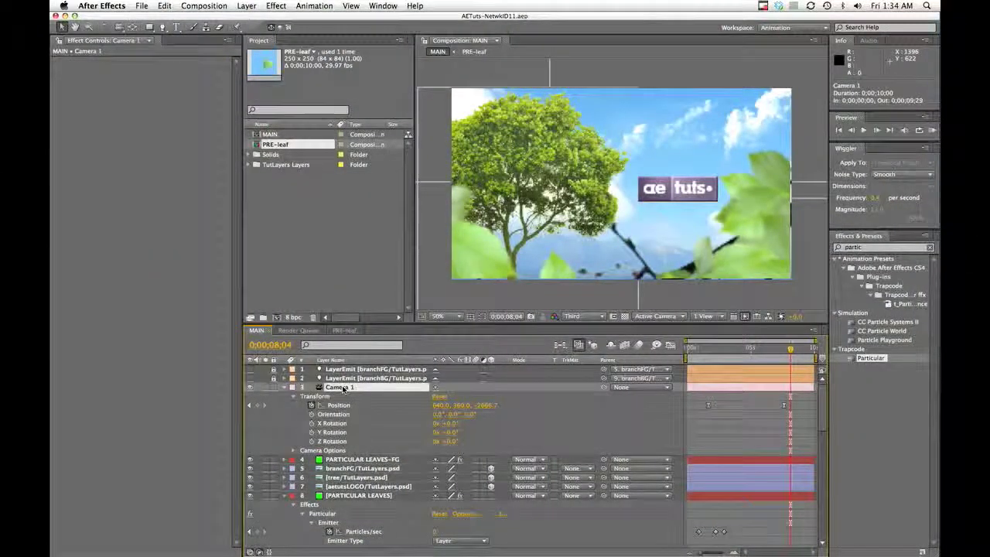
click(293, 396)
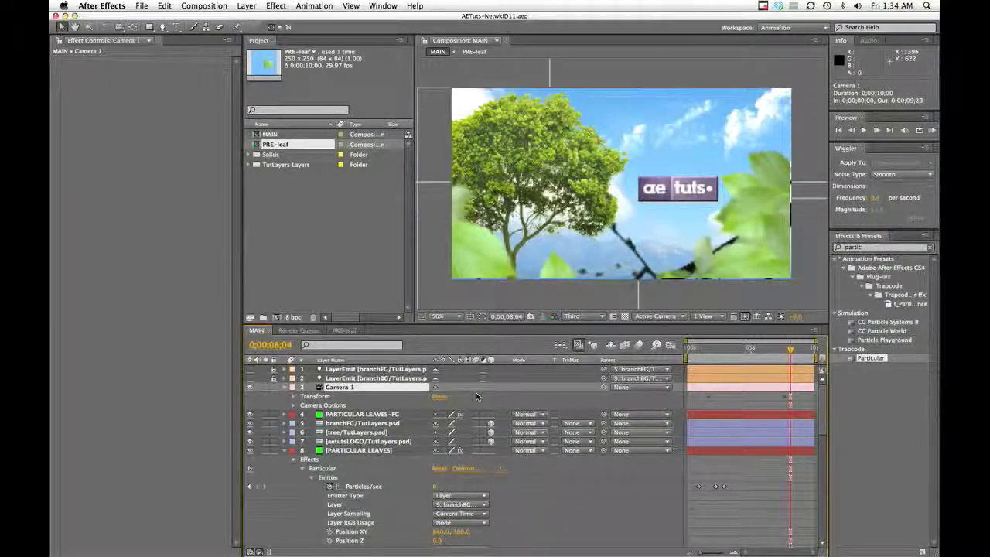
key(p)
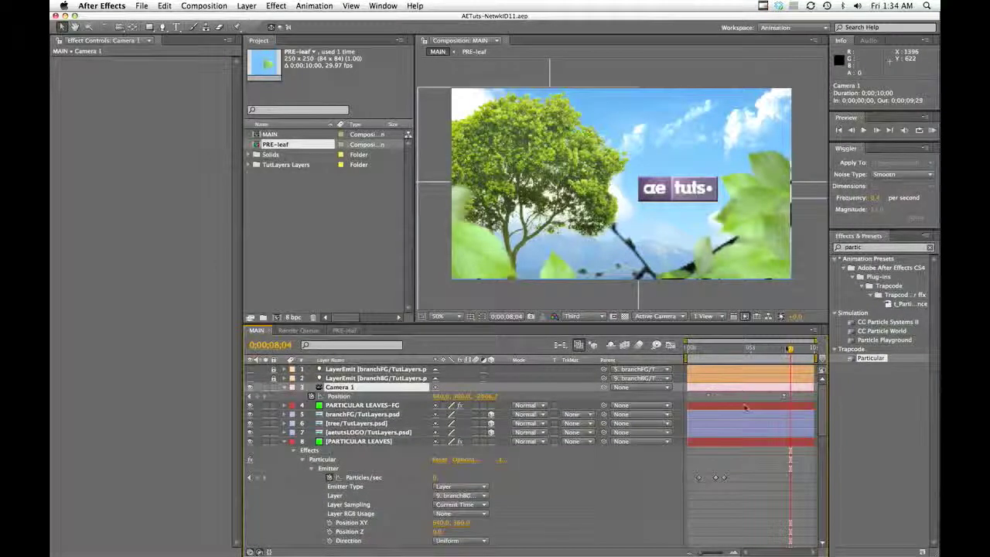
drag(790, 349, 721, 350)
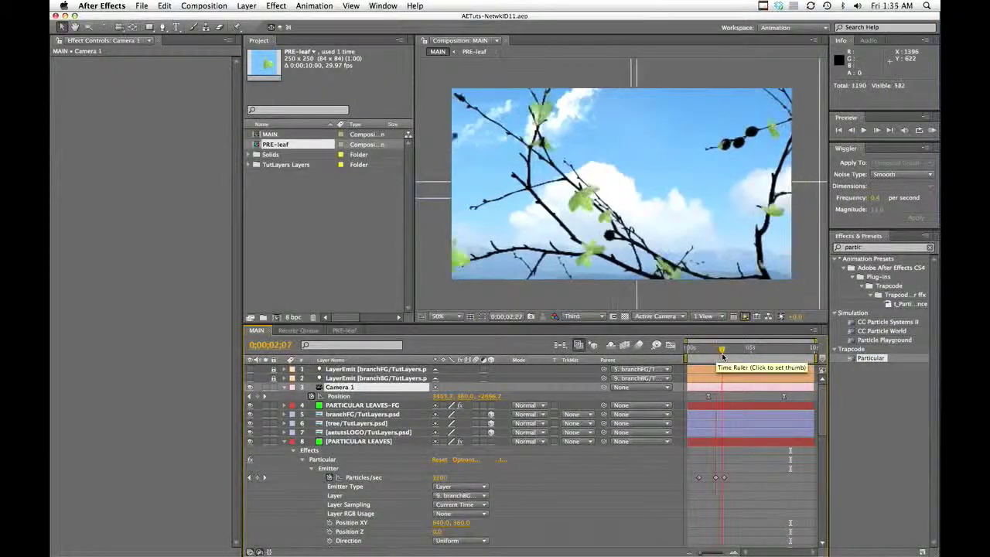
Collapse the Camera 1 and PARTICULAR LEAVES properties, and add a null object named CAM HANDLE.
click(283, 386)
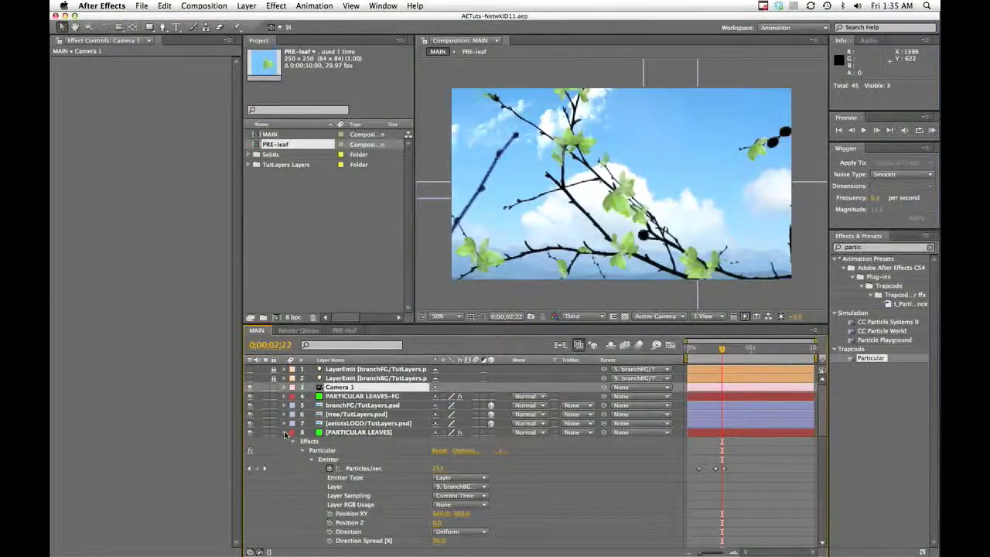
click(285, 433)
right_click(350, 449)
mouse_move(402, 455)
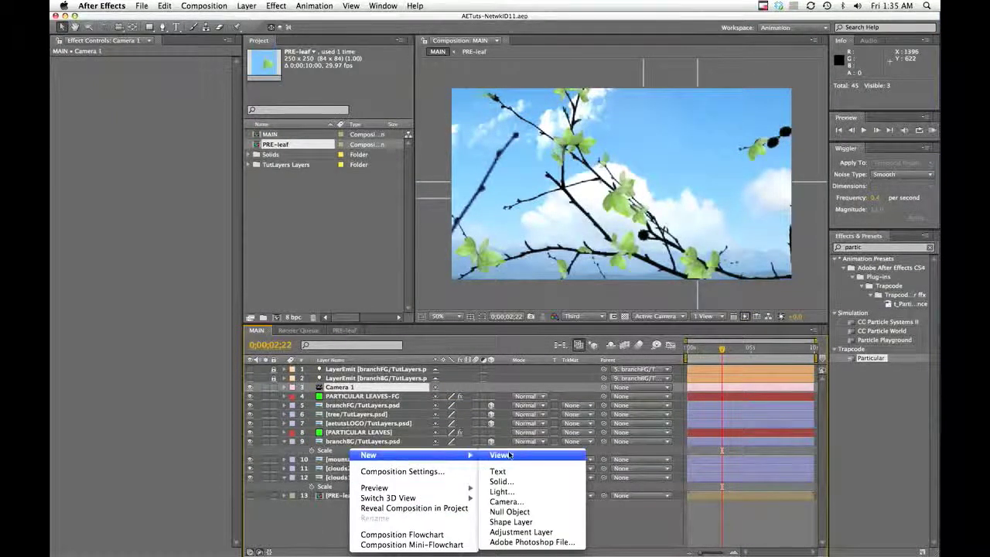
click(508, 512)
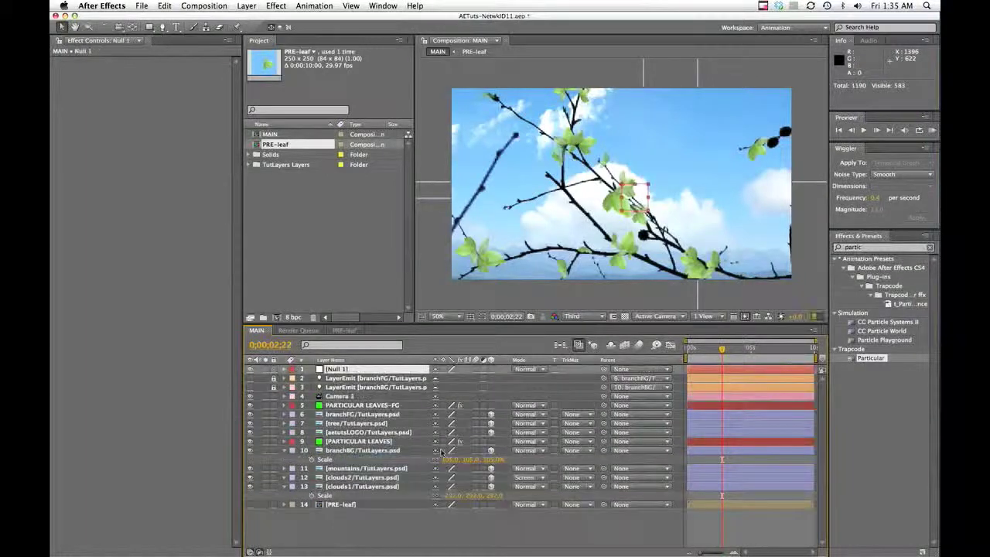
key(Return)
text(CAM HANDLE)
key(Return)
Move CAM HANDLE directly above Camera 1 in the layer stack and parent Camera 1 to it.
drag(337, 369, 352, 396)
click(341, 396)
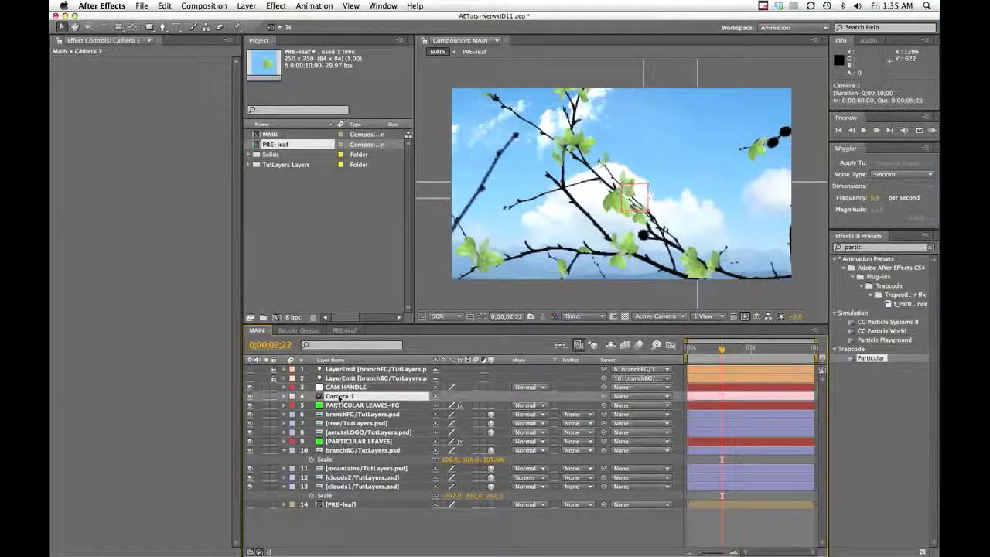
drag(603, 396, 346, 391)
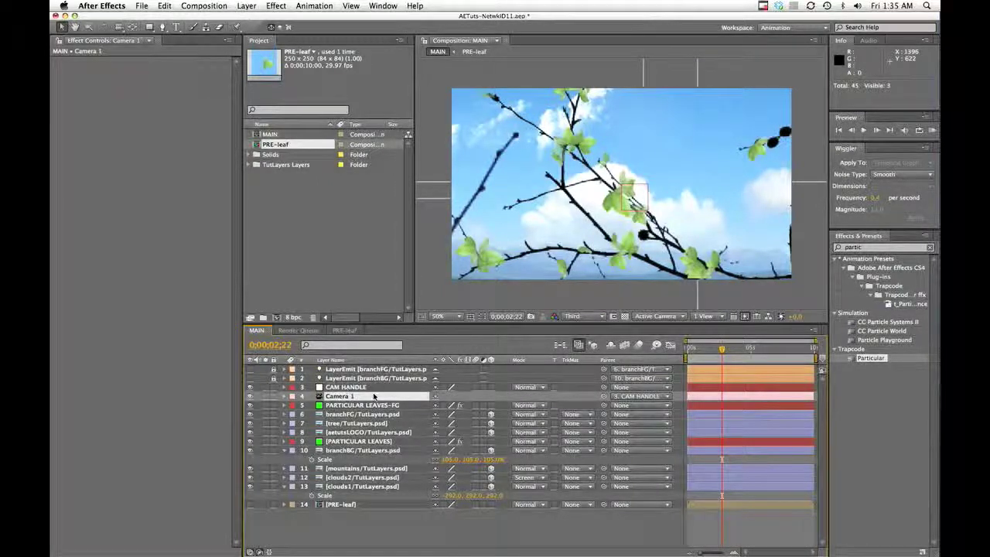
Add the expression wiggle(.7,6) to CAM HANDLE's Position and preview the resulting camera drift from the start.
click(348, 388)
key(p)
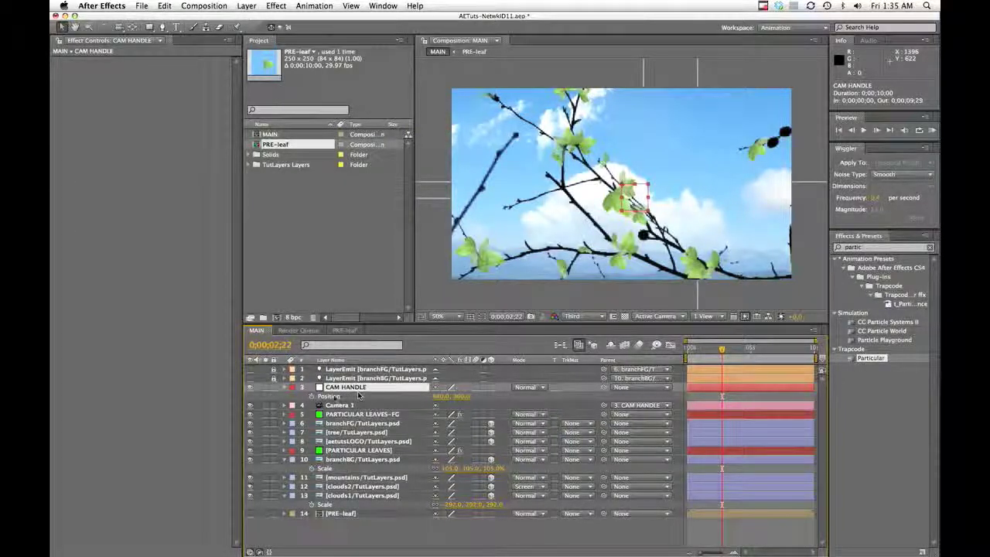
alt+click(311, 398)
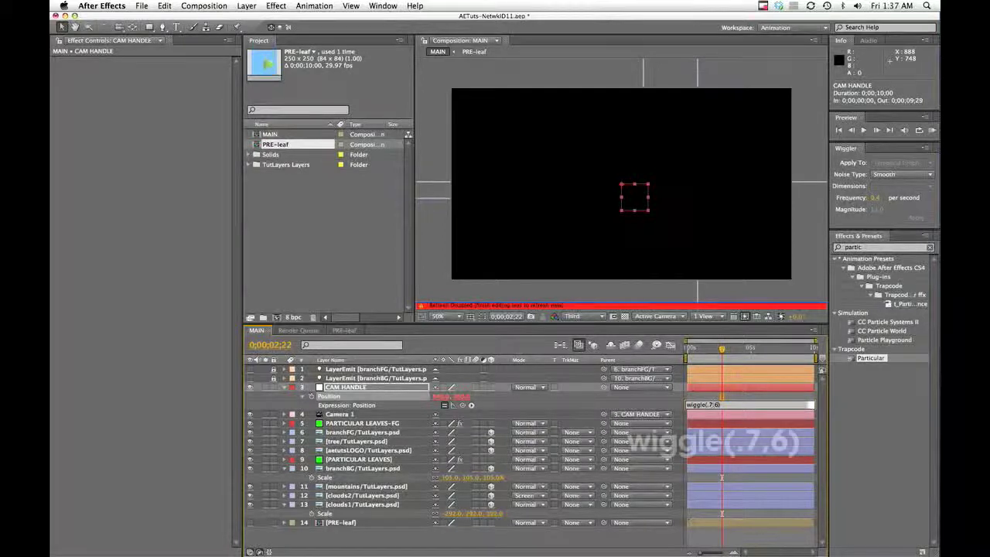
click(734, 350)
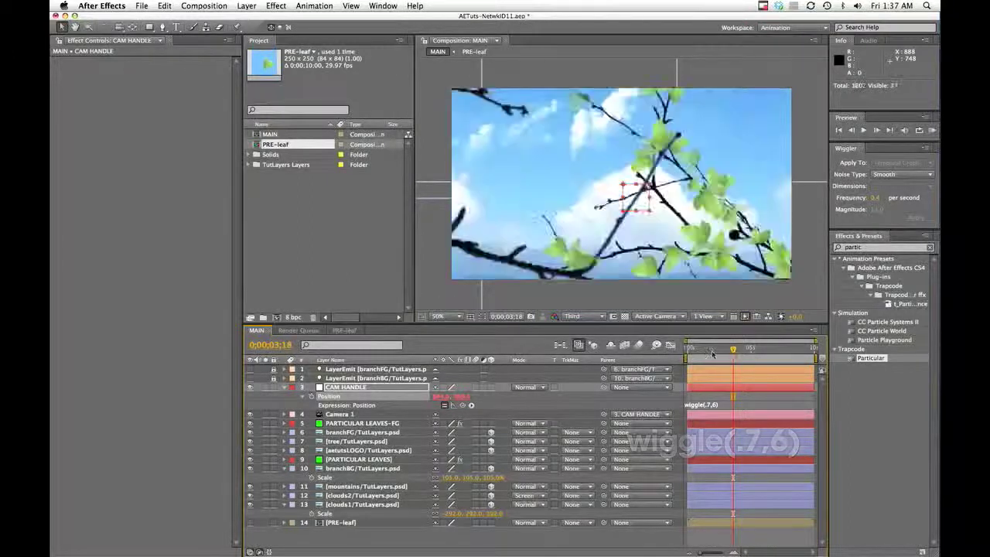
click(686, 350)
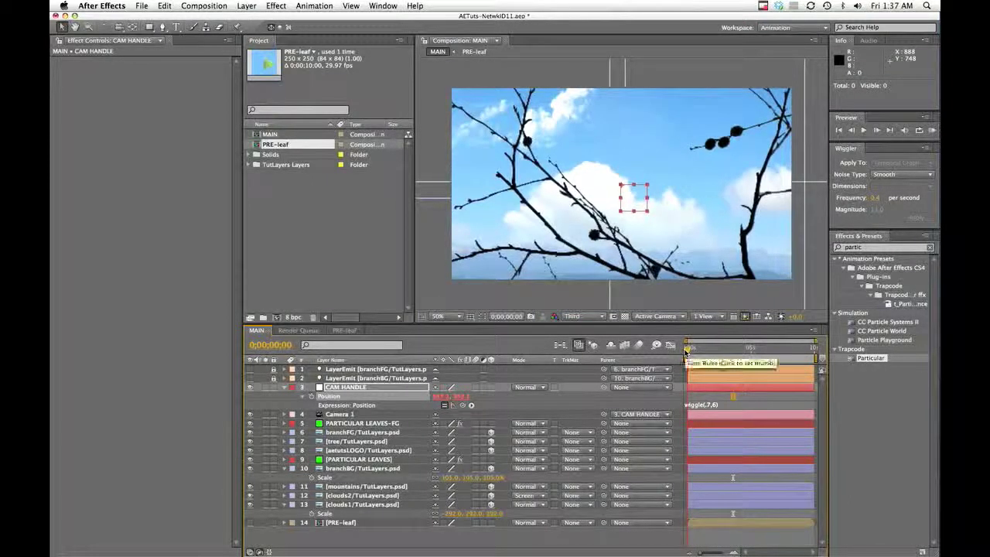
drag(686, 350, 724, 348)
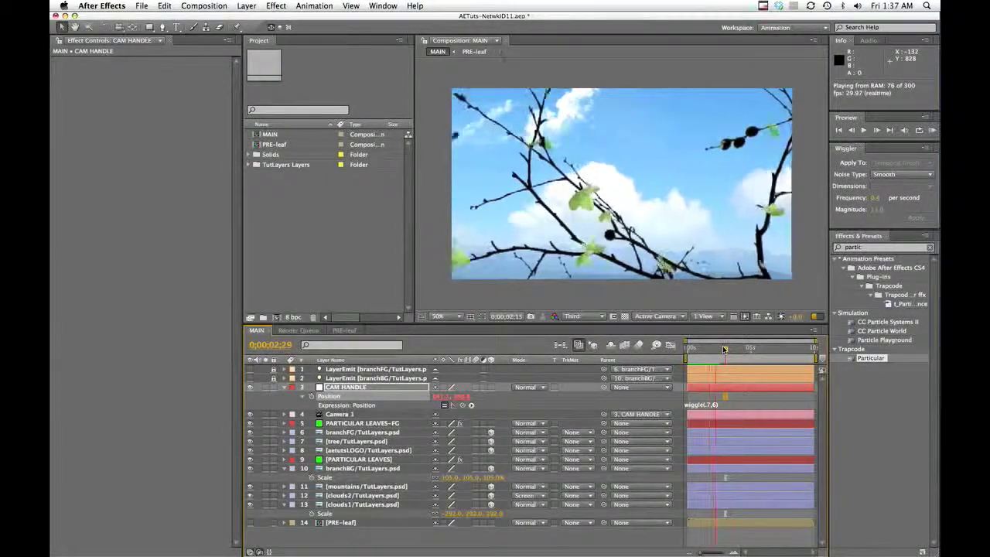
key(space)
Change CAM HANDLE's Position expression to wiggle(.7,8) and preview the motion.
click(710, 406)
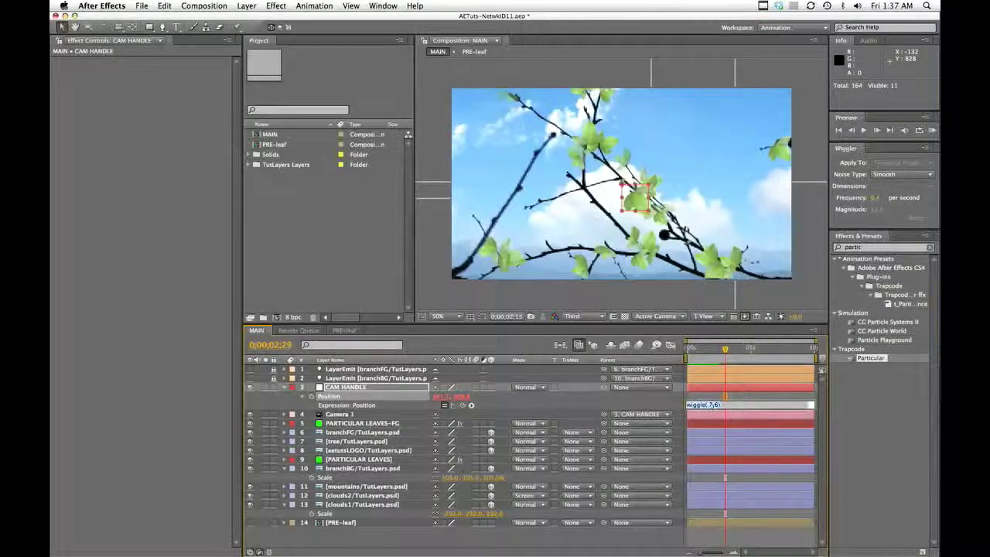
text(8)
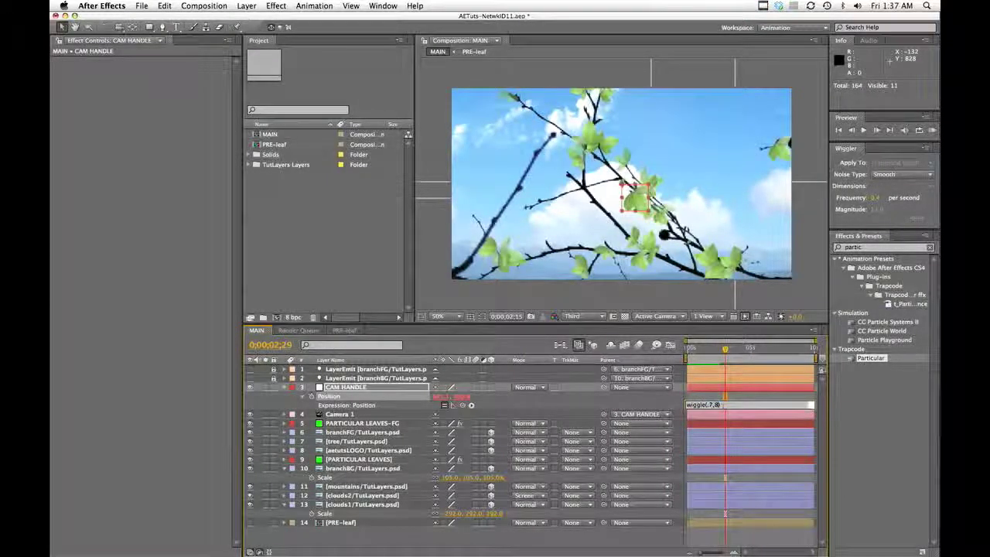
click(710, 348)
key(KP_0)
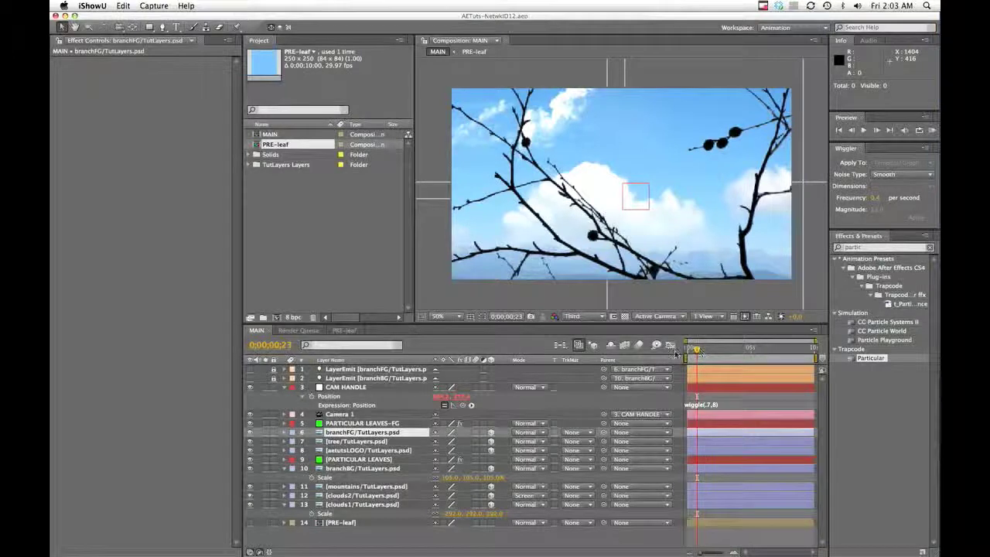
Reveal Camera 1's Camera Options with its Transform group collapsed, and select the Focus Distance property.
click(365, 415)
click(344, 416)
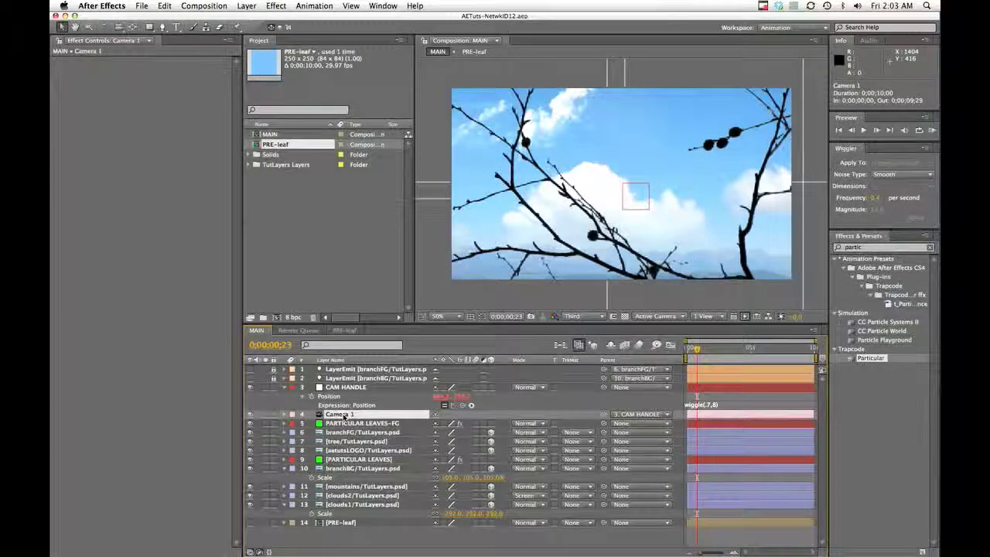
click(286, 415)
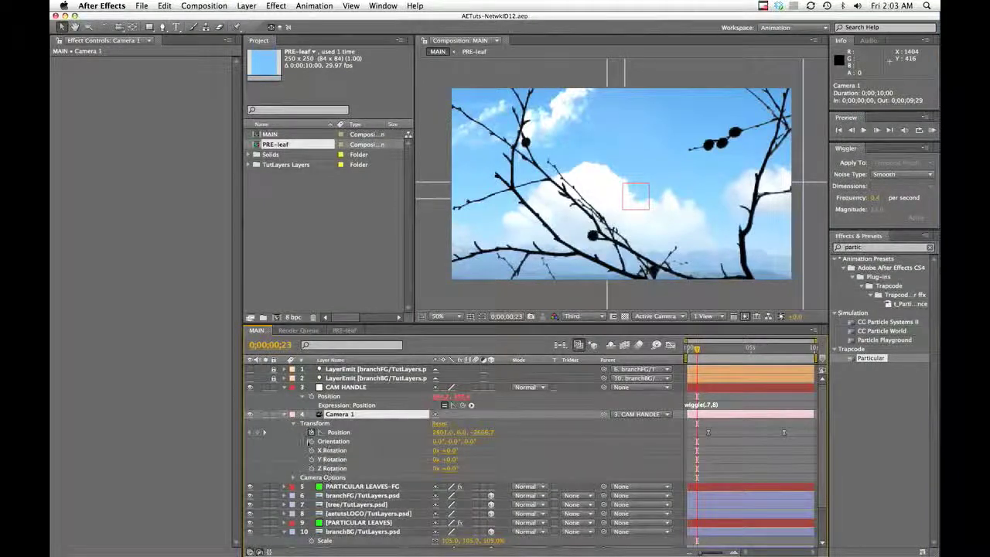
click(294, 424)
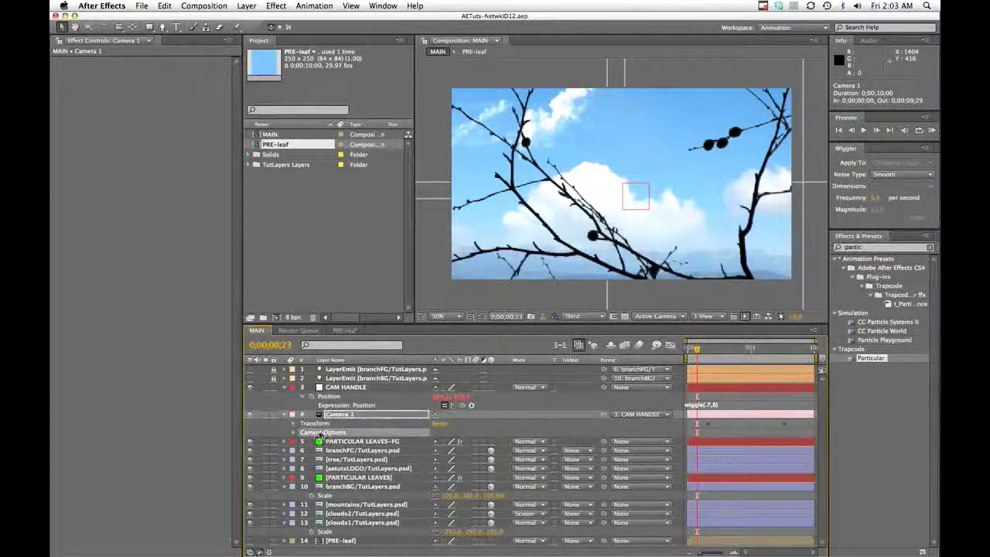
click(293, 431)
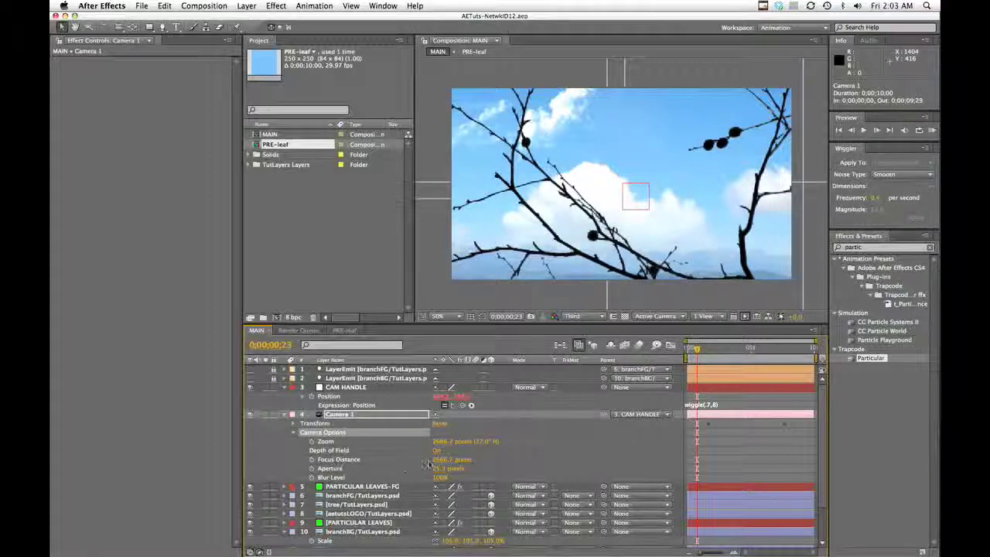
click(418, 462)
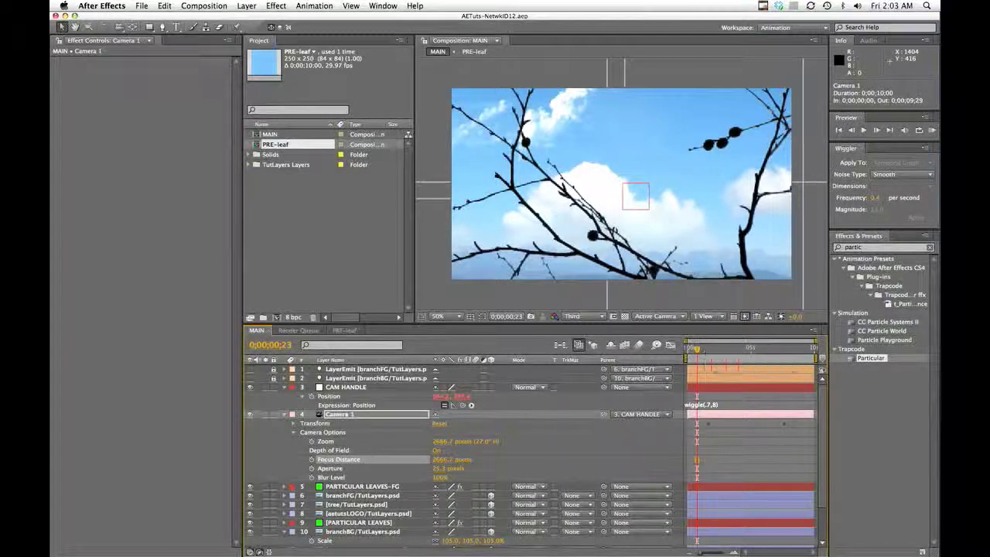
Scrub to the end of the camera move at 0;00;07;17 and hide the PARTICULAR LEAVES-FG layer.
click(738, 349)
drag(738, 350, 764, 350)
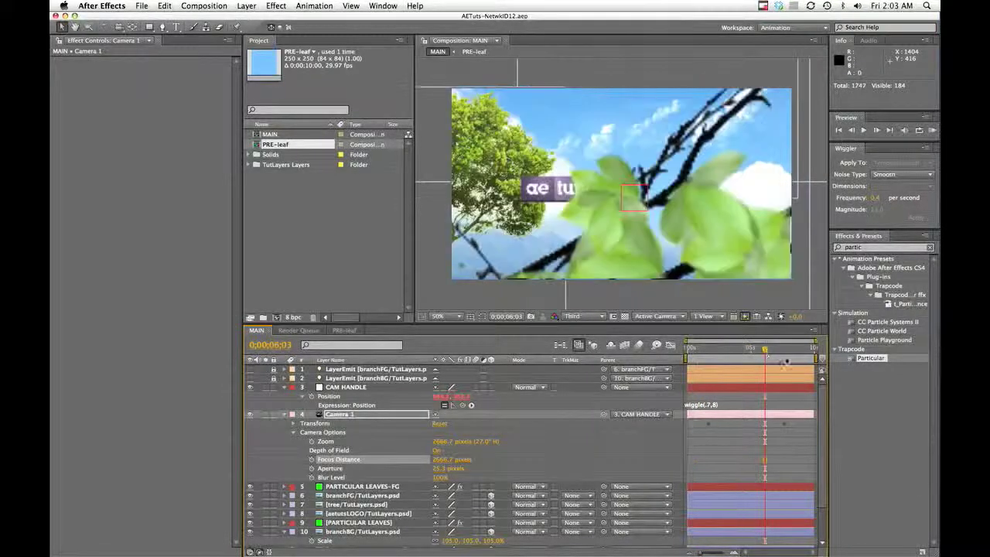
click(783, 350)
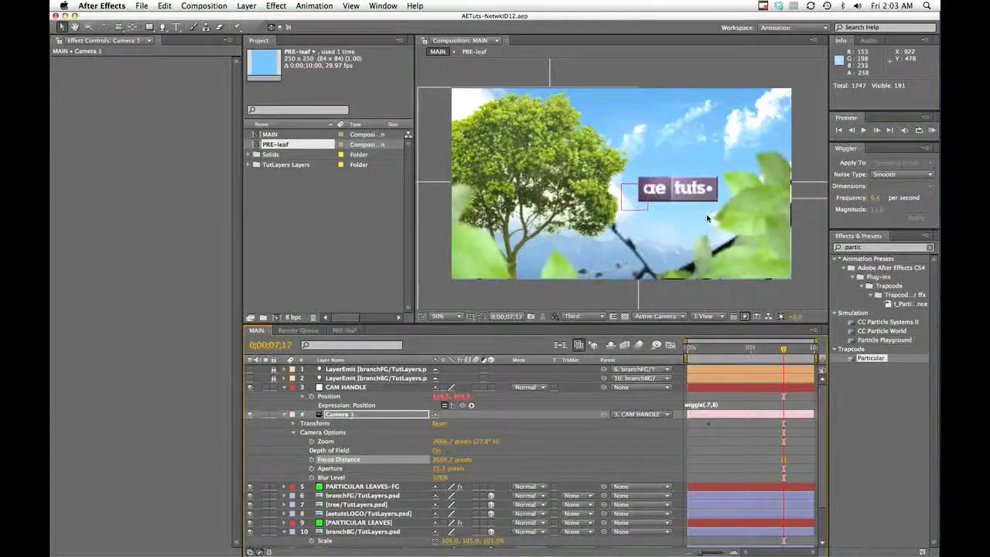
click(362, 486)
click(249, 485)
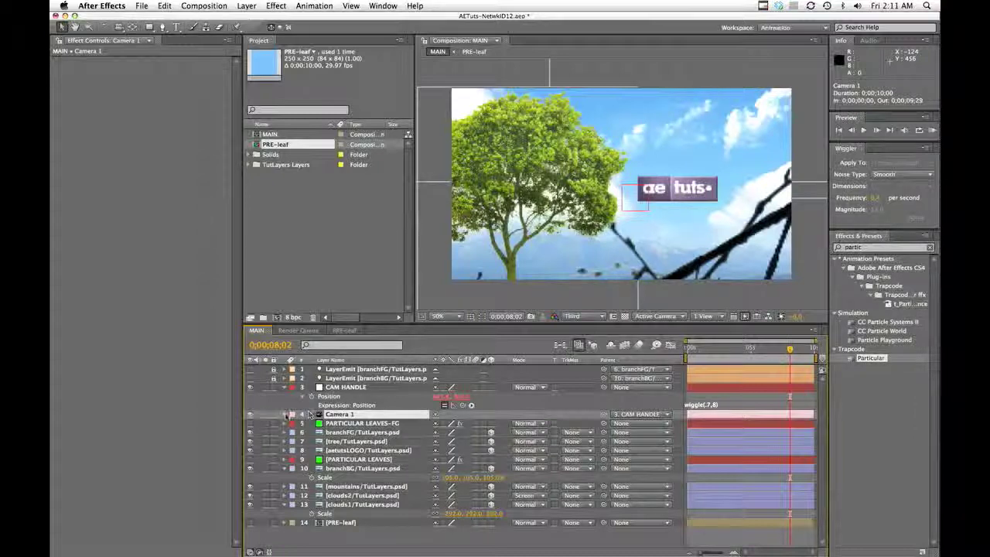
Check Camera 1's Focus Distance and collapse the open properties of CAM HANDLE, branchBG and Camera 1.
click(287, 414)
click(338, 460)
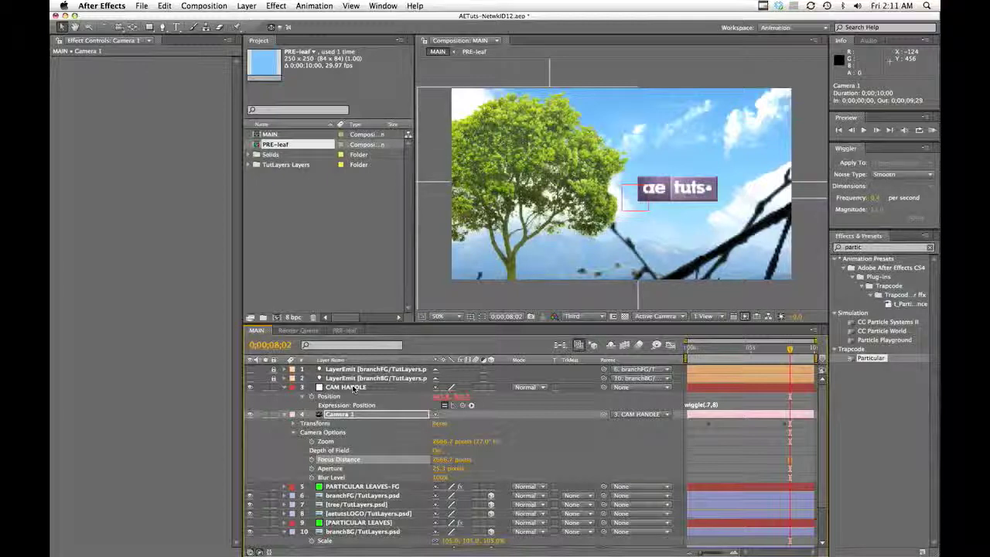
click(352, 389)
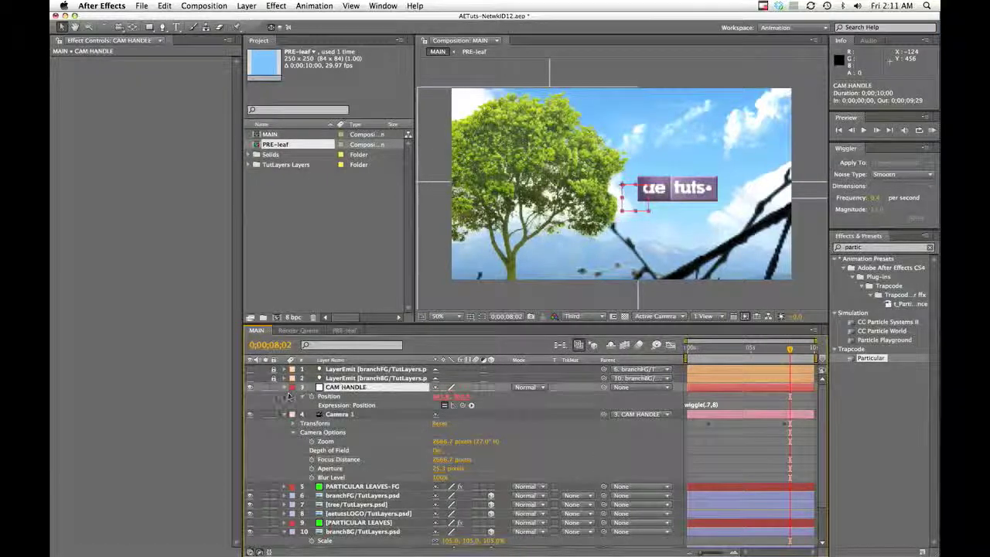
click(284, 386)
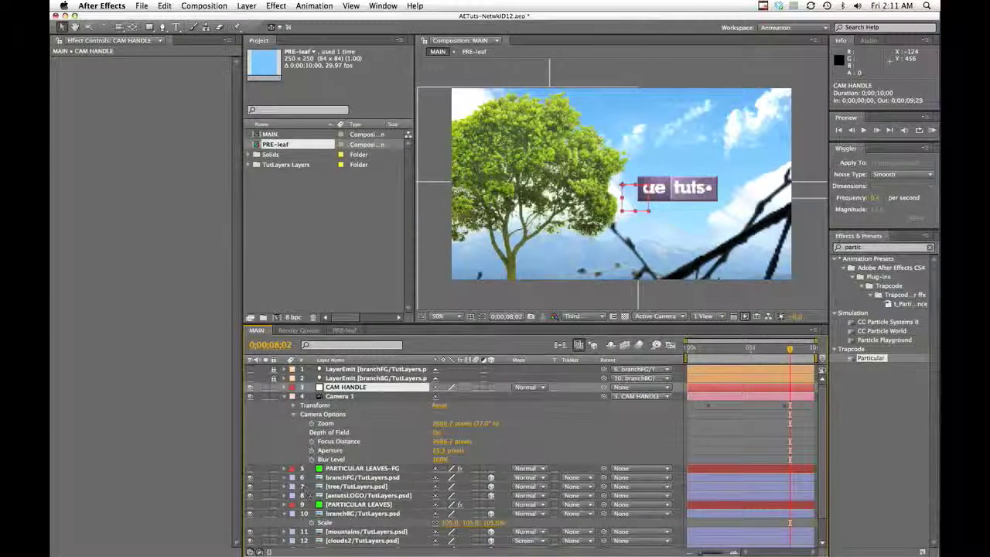
click(283, 514)
scroll(389, 526, down, 1)
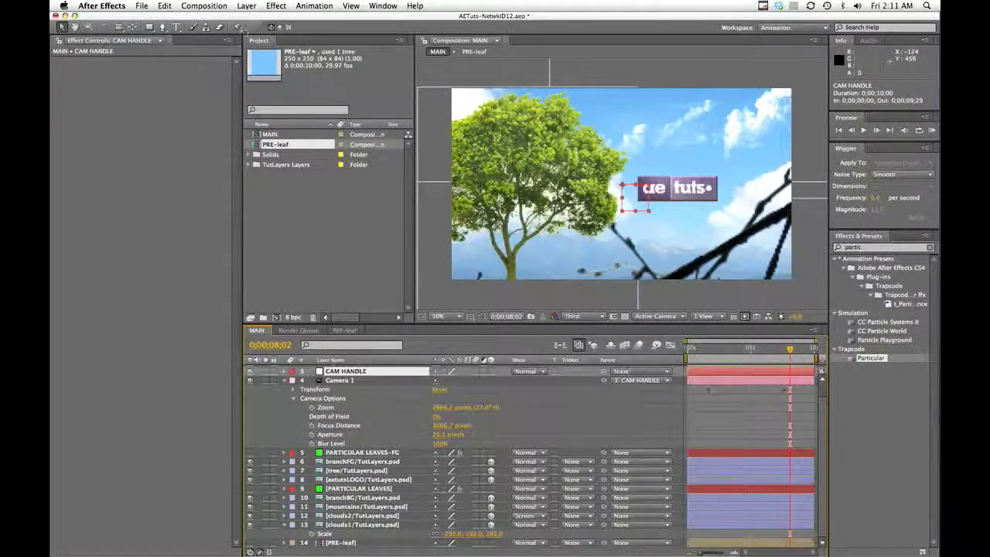
click(284, 380)
Create a new null object named FOCUS and place it directly below Camera 1 in the layer stack.
right_click(348, 513)
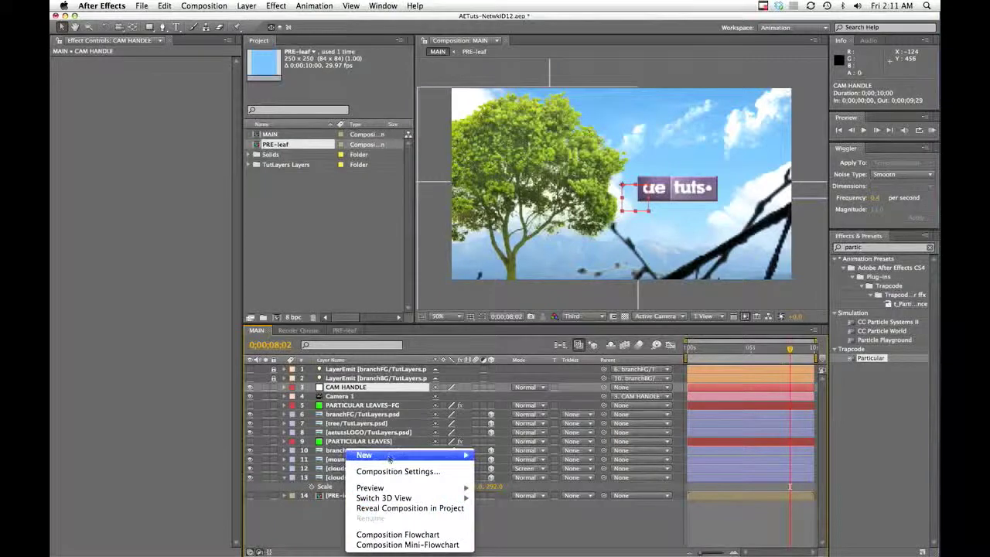
mouse_move(389, 457)
click(505, 512)
text(FOCUS)
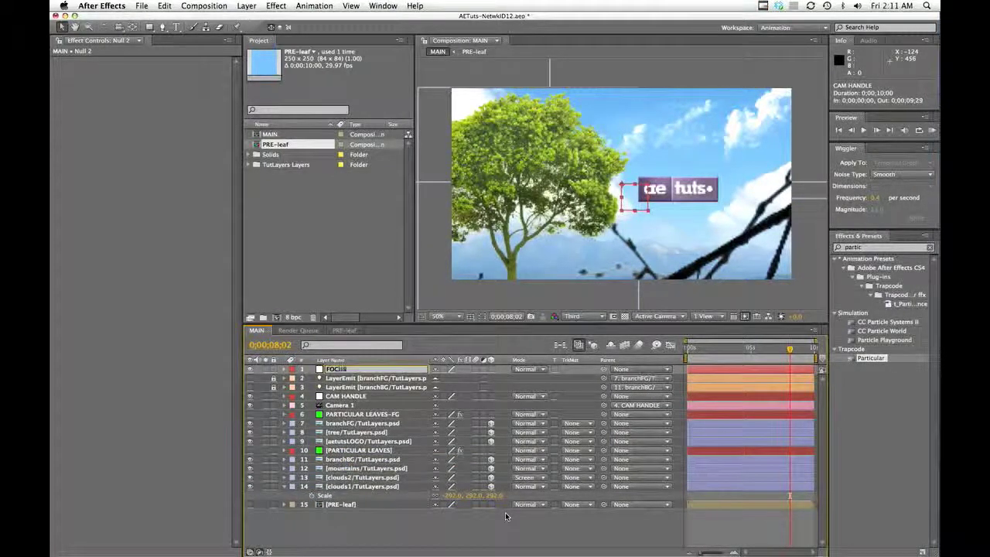
key(Return)
drag(342, 391, 338, 400)
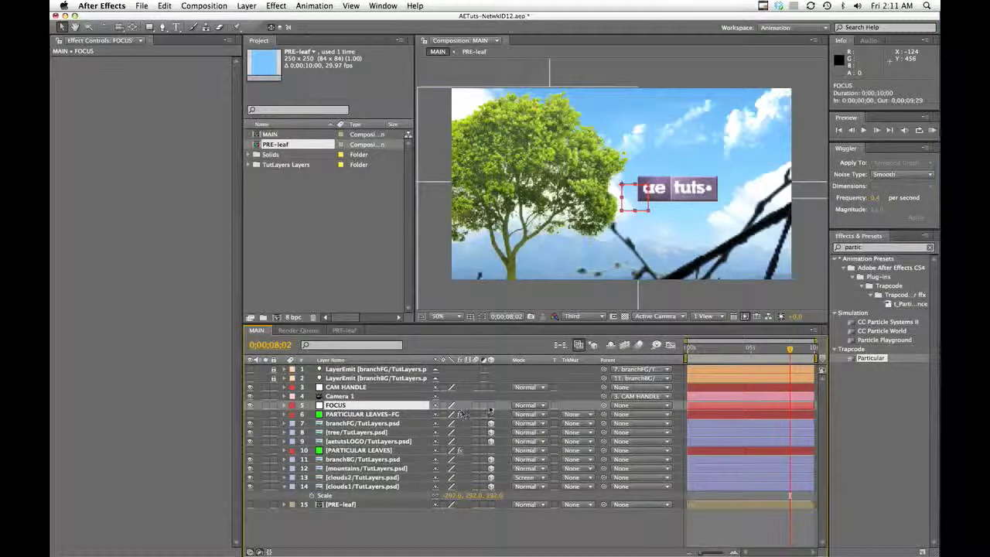
Make the FOCUS null a 3D layer and reveal its Position together with Camera 1's Camera Options.
click(338, 397)
click(336, 406)
click(336, 396)
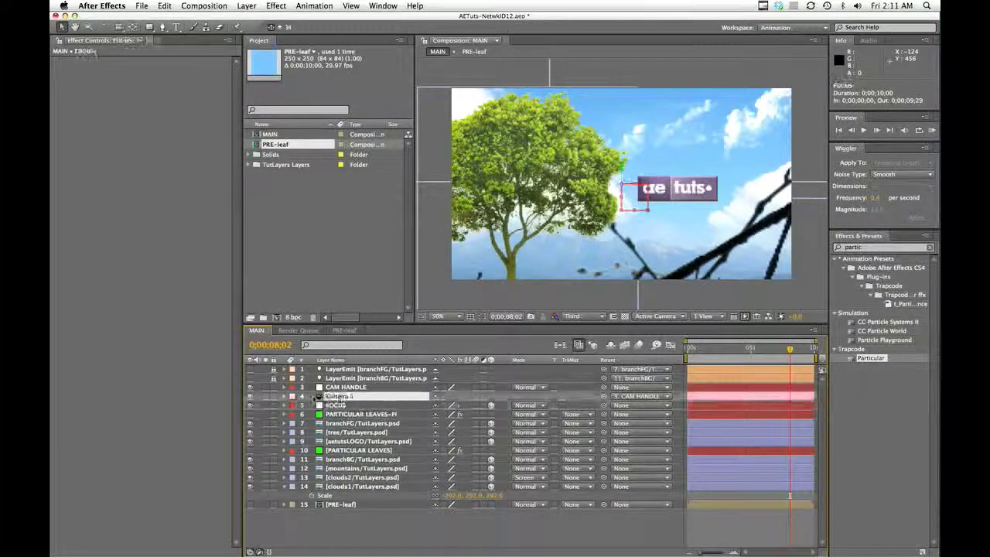
click(284, 396)
click(328, 441)
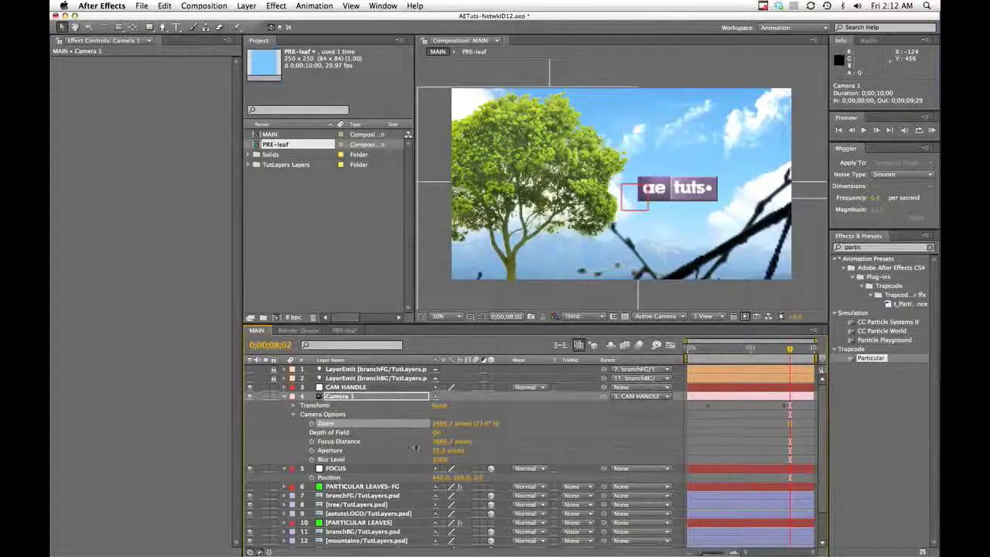
Compare Camera 1's Focus Distance and Depth of Field with the Position property of the FOCUS null.
click(356, 446)
click(340, 471)
click(348, 446)
click(341, 469)
click(356, 442)
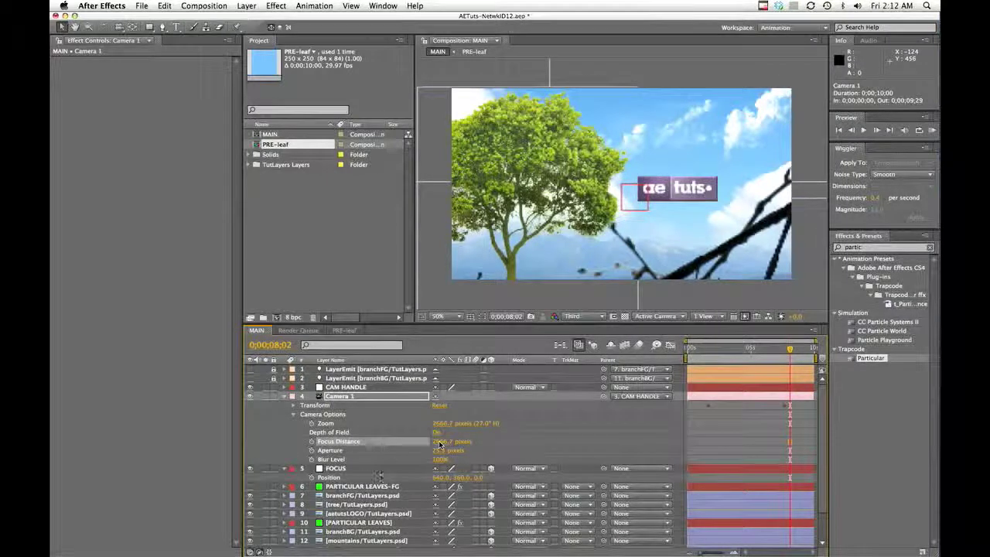
click(420, 477)
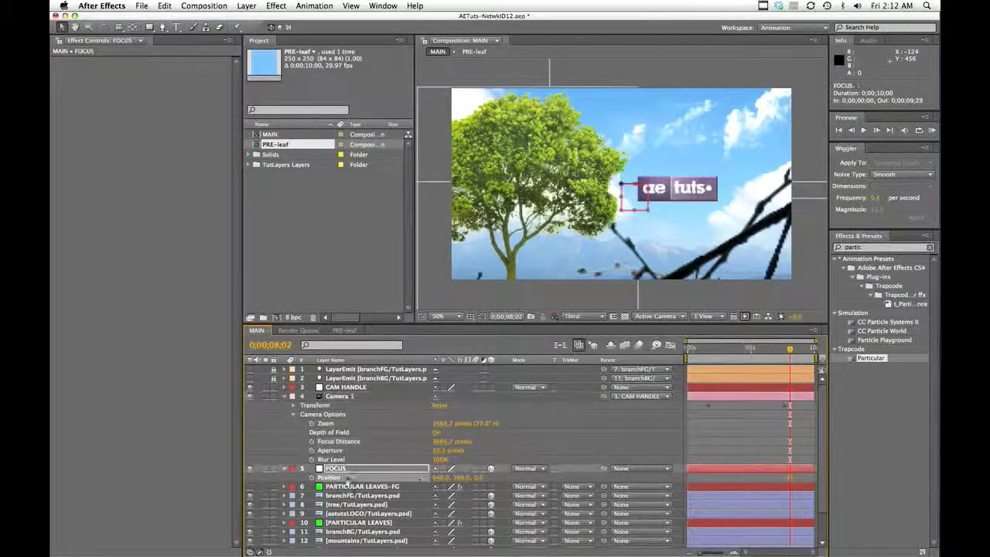
click(357, 433)
click(436, 433)
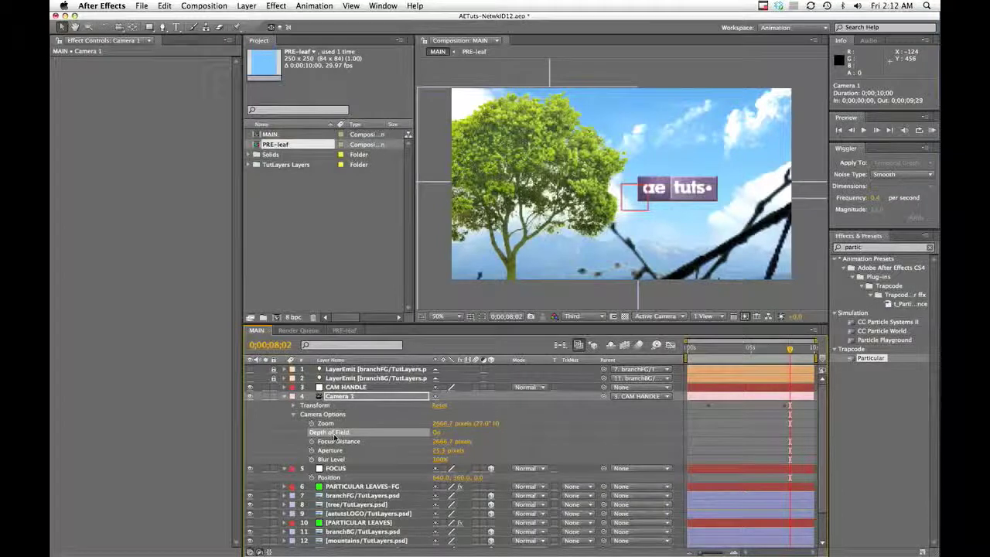
click(342, 440)
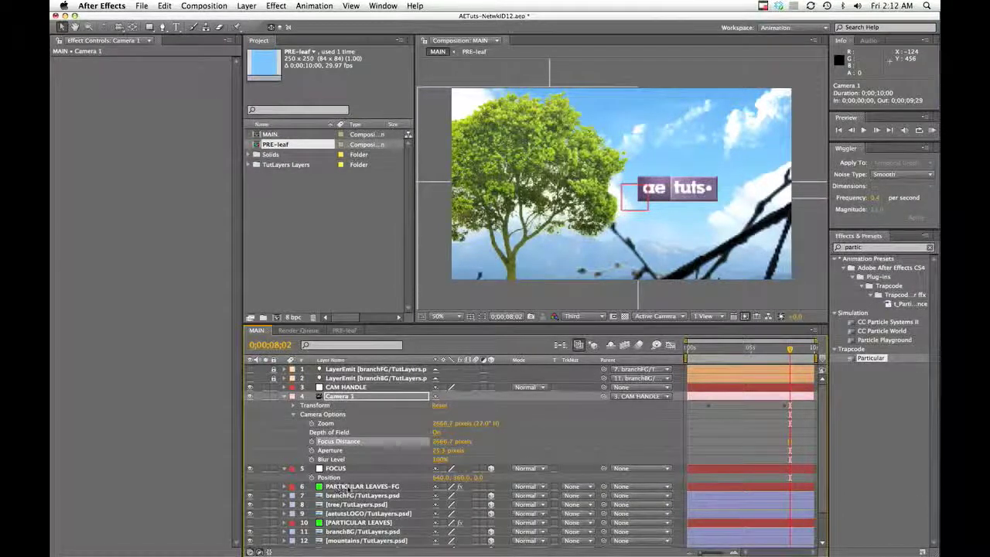
click(341, 478)
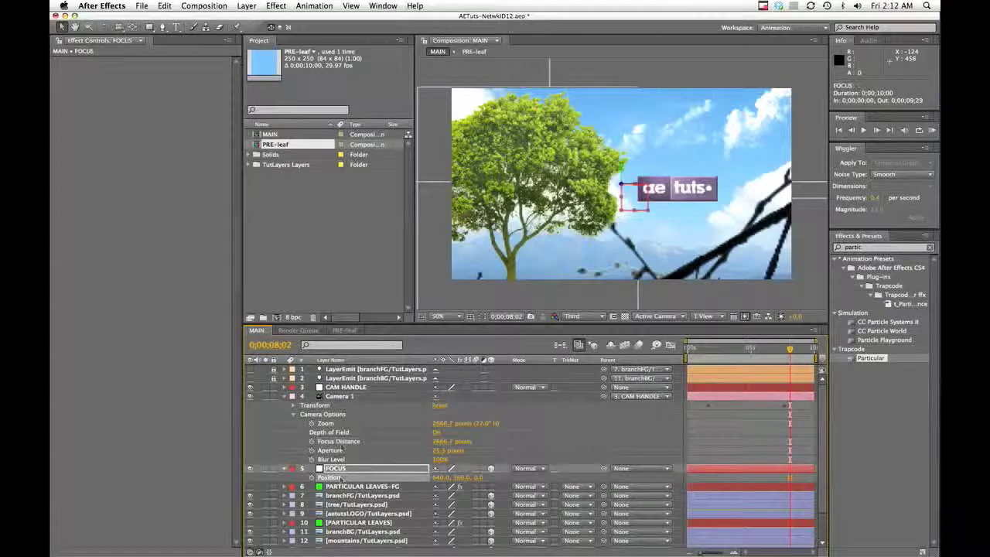
click(341, 441)
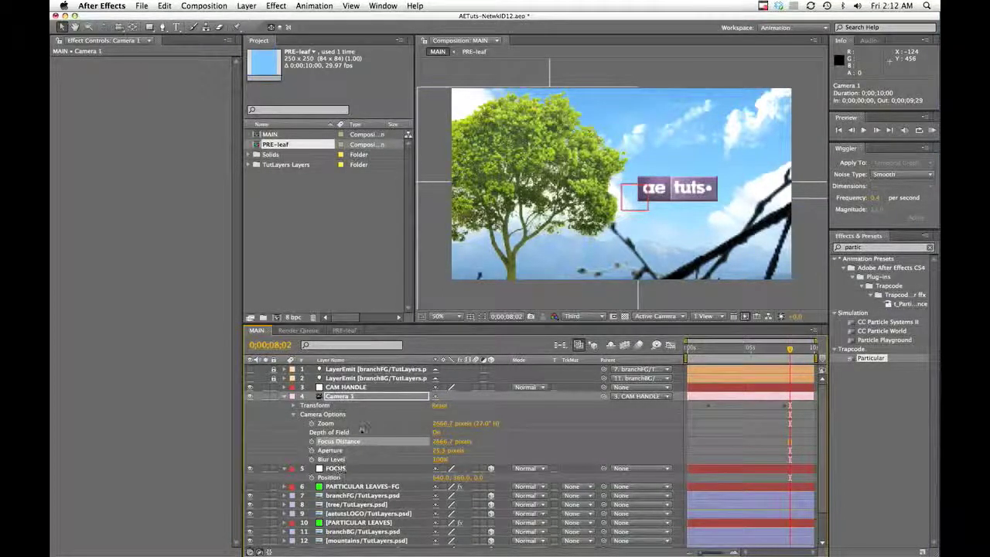
click(345, 397)
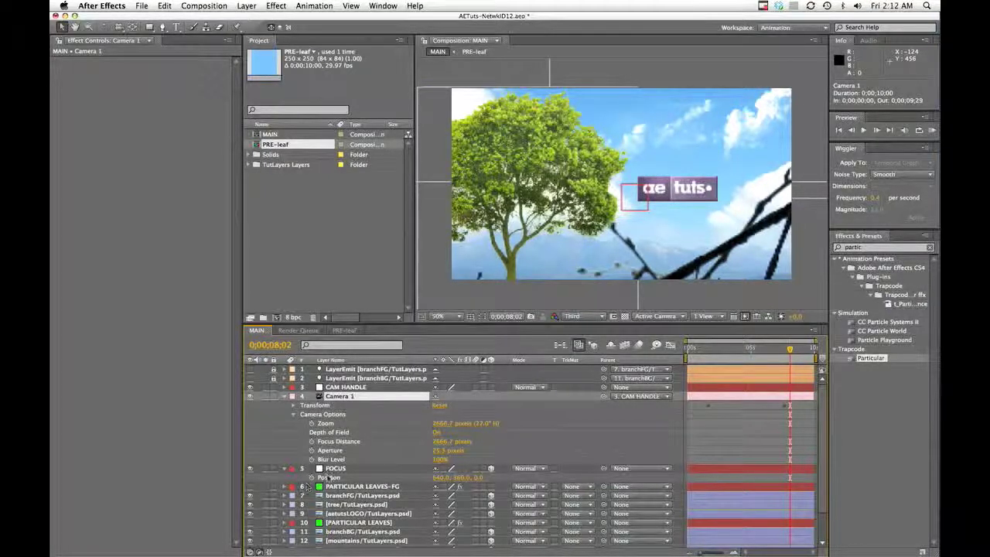
click(336, 469)
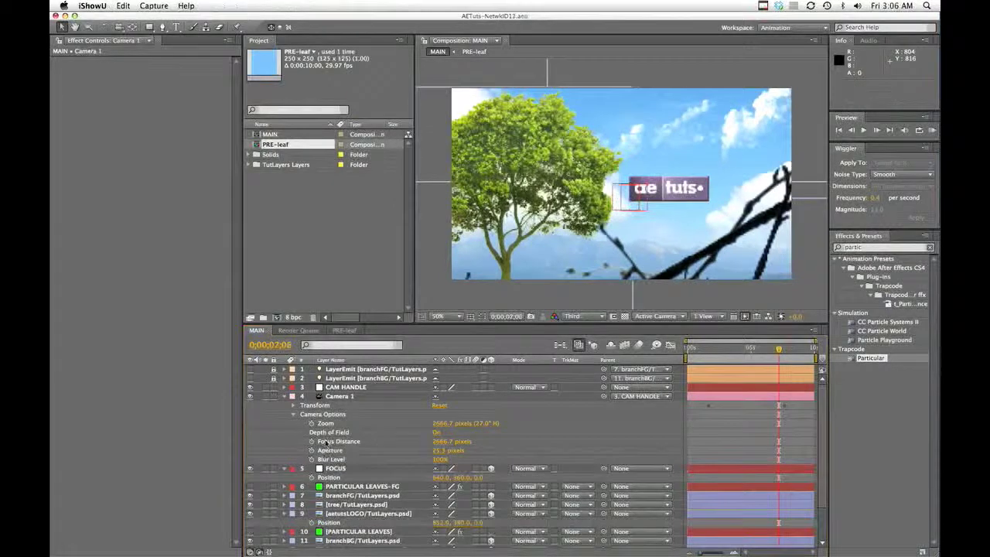
Give Camera 1's Focus Distance the expression length(position,thisComp.layer("FOCUS").transform.position), linking it to the FOCUS null's Position.
click(326, 443)
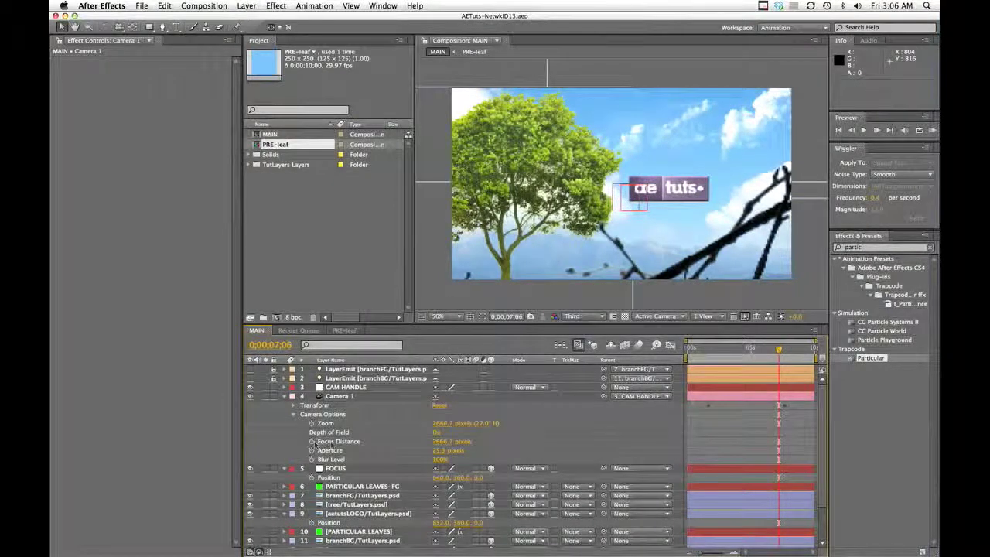
click(328, 441)
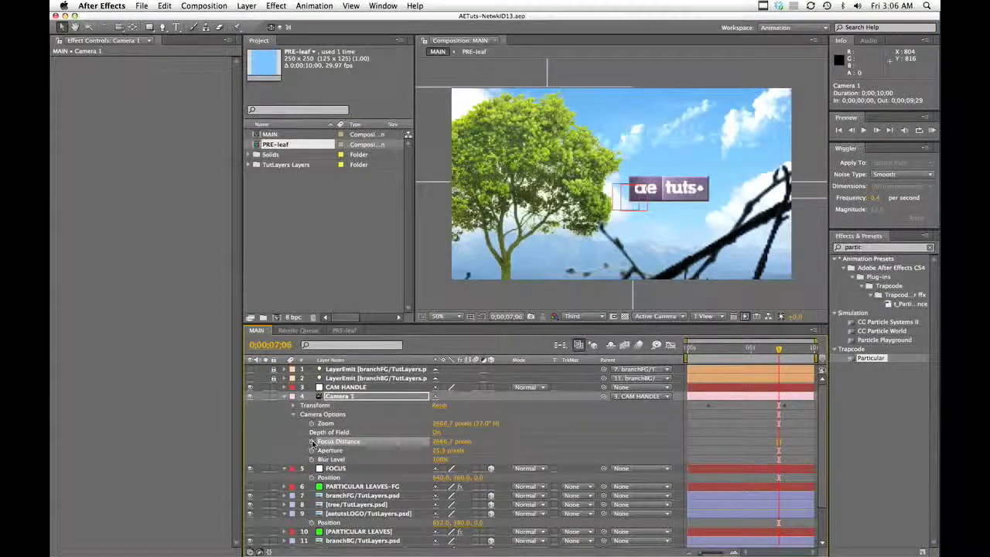
alt+click(312, 441)
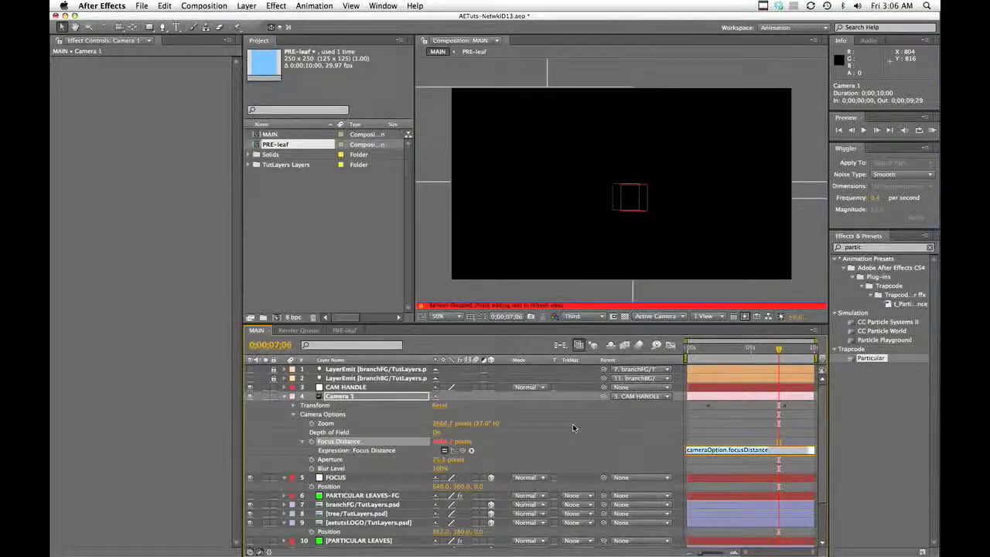
text(length)
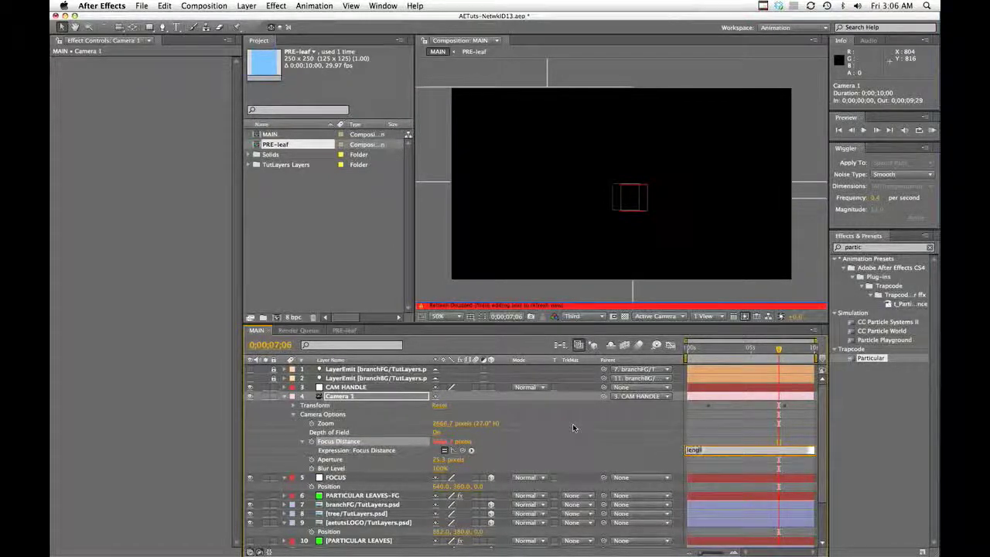
text(())
key(Left)
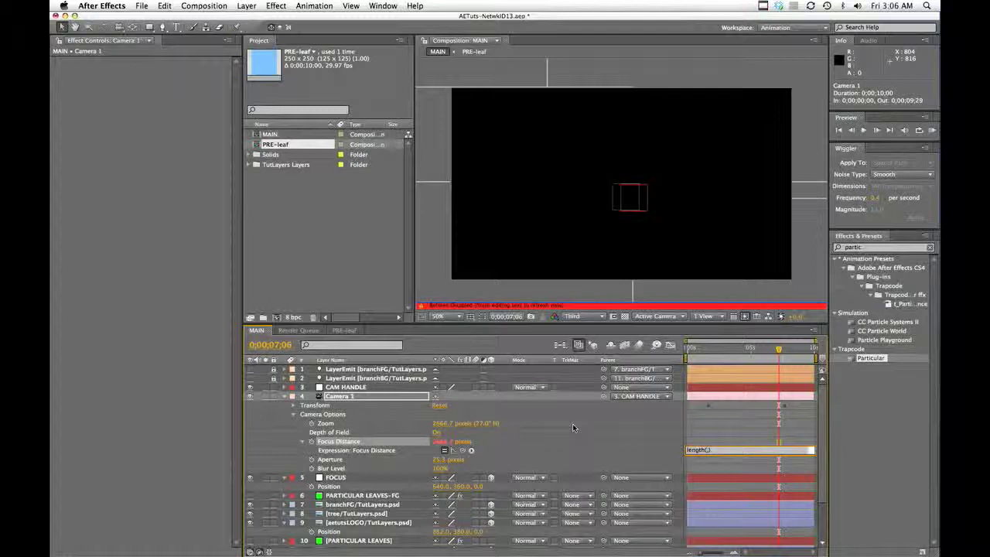
text(,)
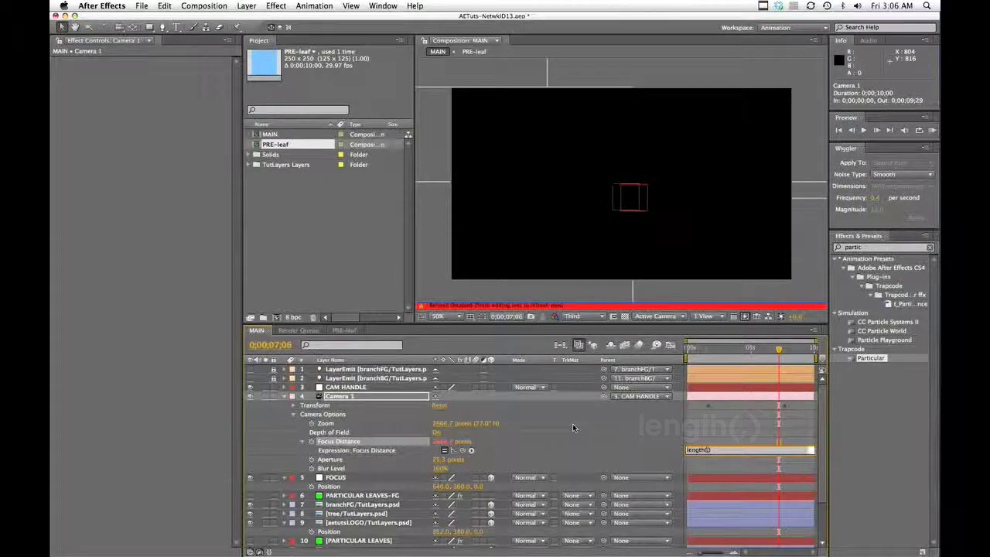
text(op)
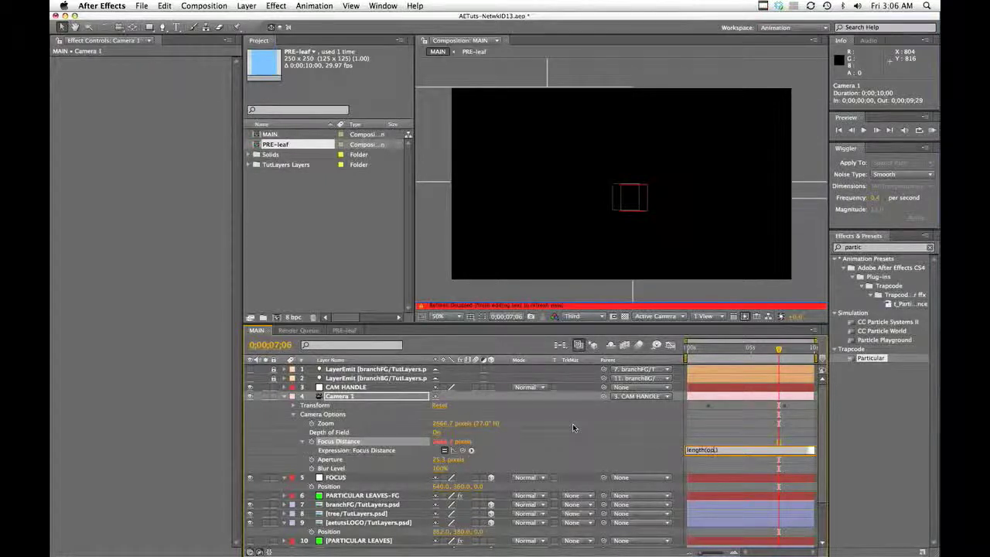
text(sition)
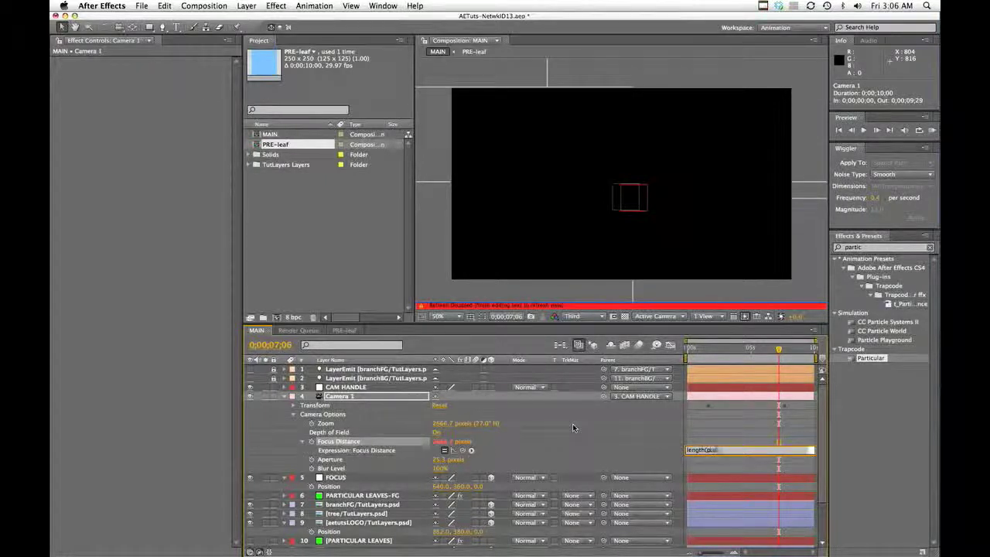
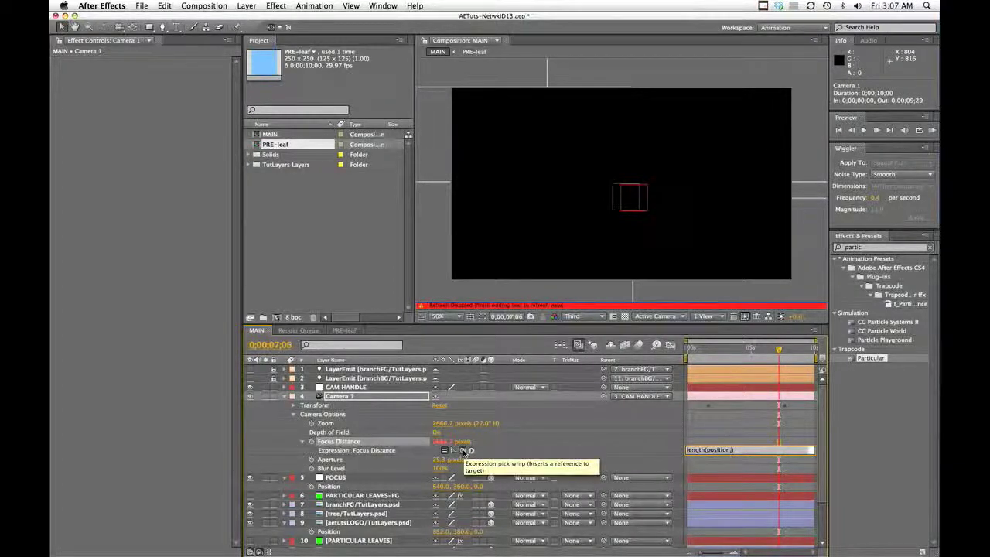
drag(463, 451, 326, 487)
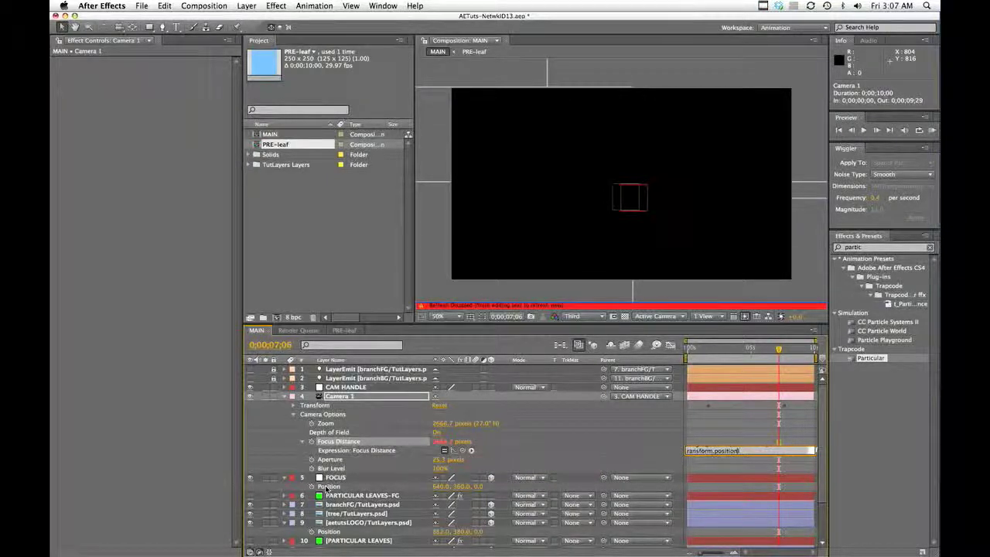
click(584, 440)
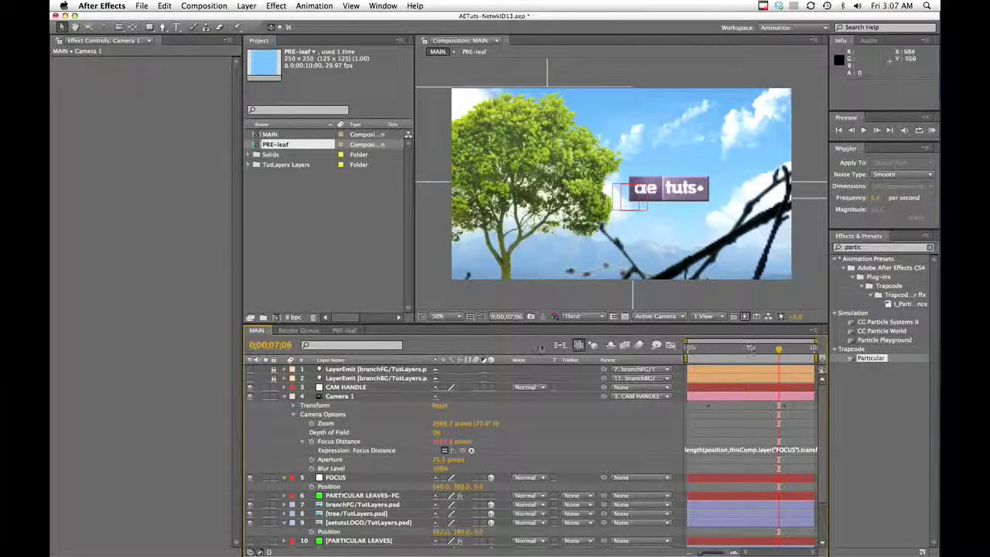
Set the composition preview resolution to Half and raise Camera 1's Aperture to about 215.3 pixels.
click(602, 317)
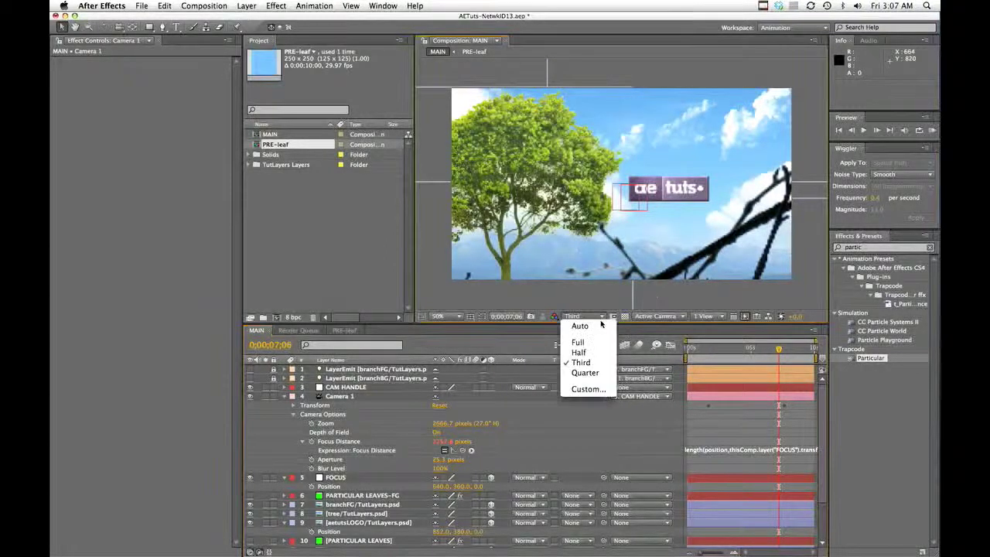
click(576, 353)
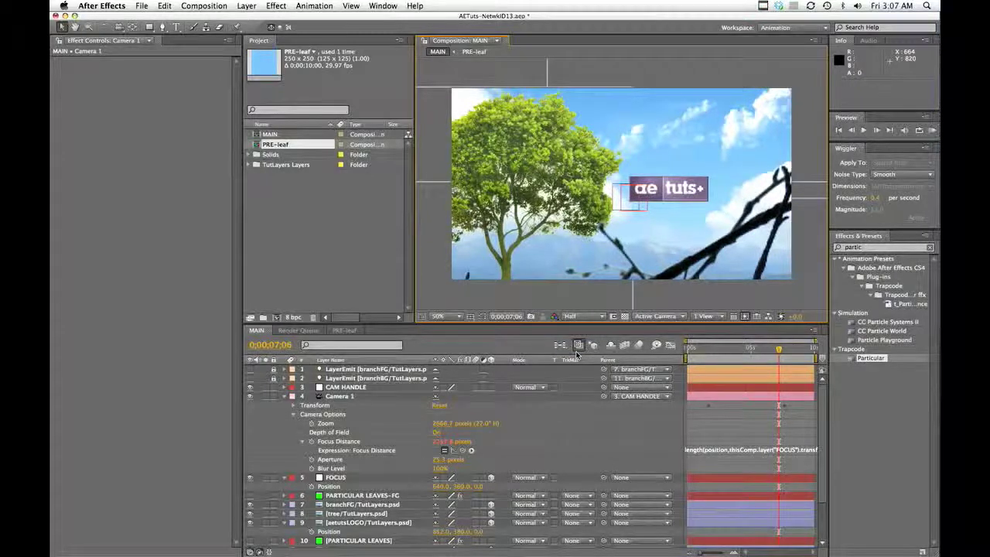
click(348, 398)
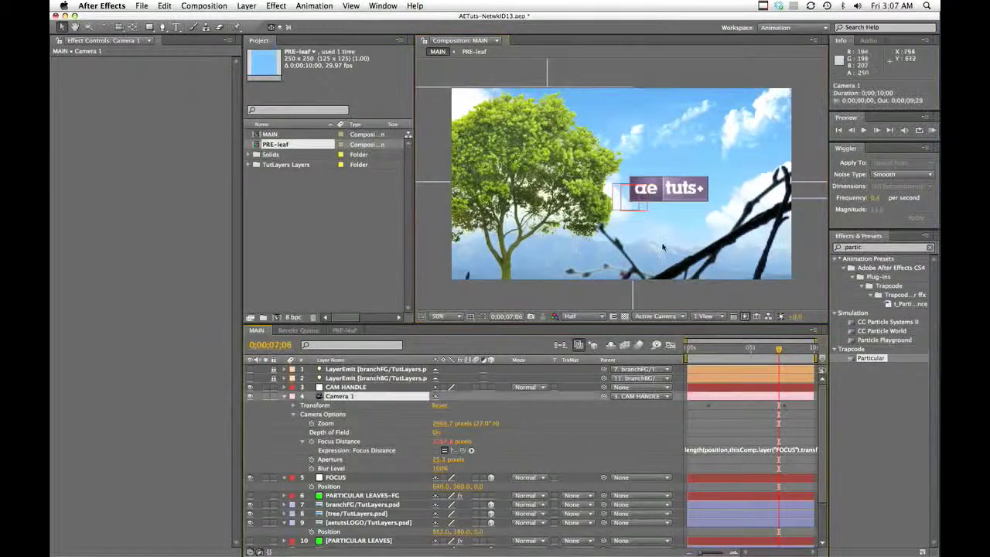
click(338, 460)
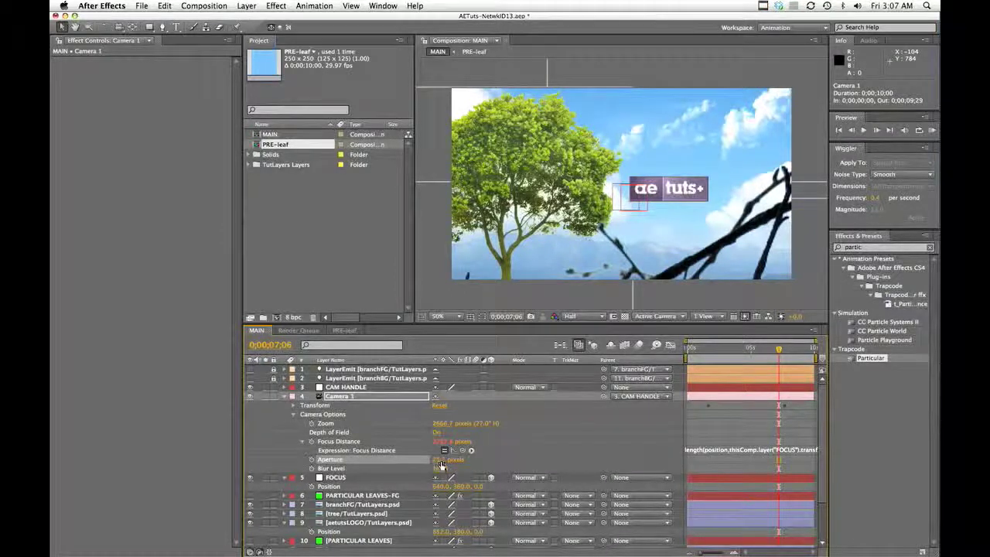
drag(467, 460, 504, 457)
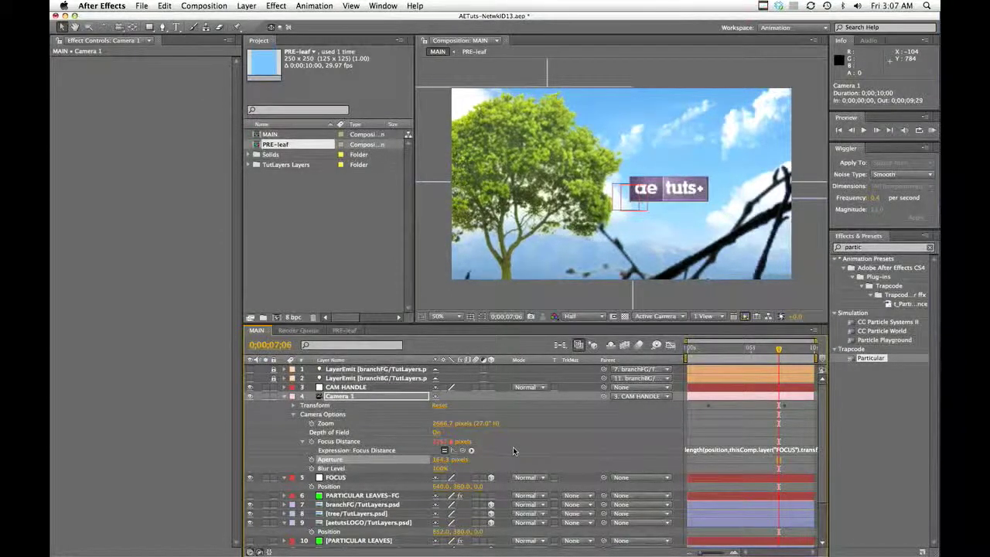
drag(428, 463, 455, 458)
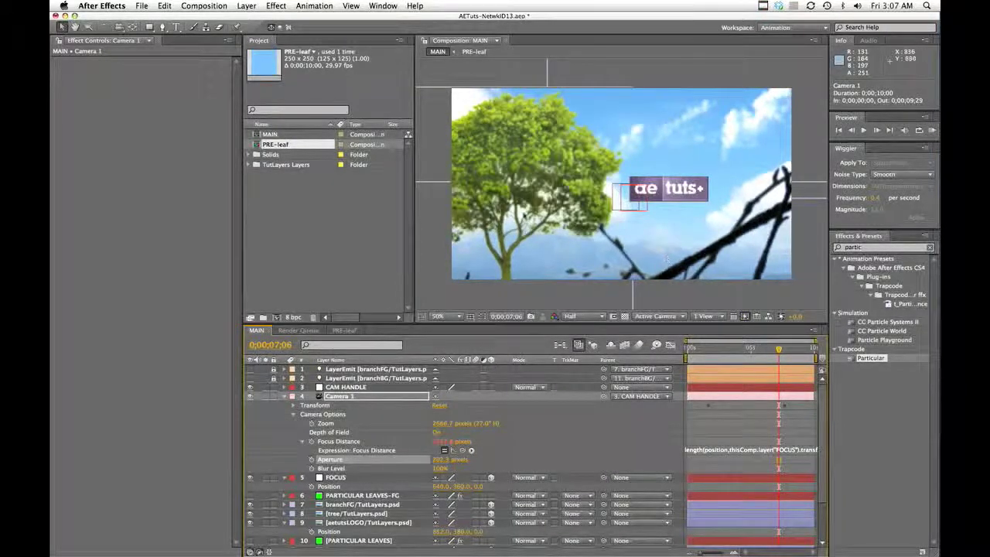
drag(450, 461, 436, 460)
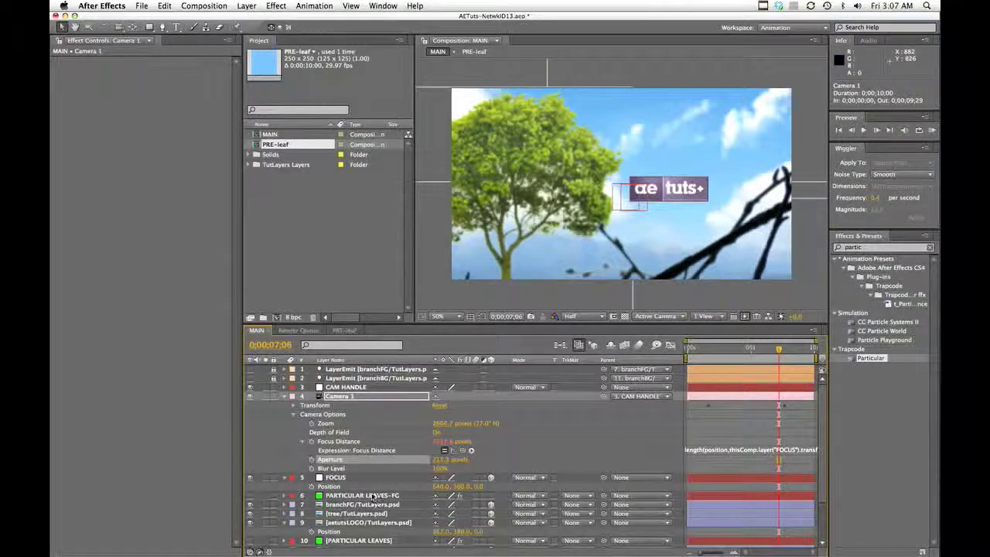
Move the FOCUS null along negative Z toward the camera to shift the focus onto the foreground branch.
click(338, 477)
scroll(341, 477, down, 3)
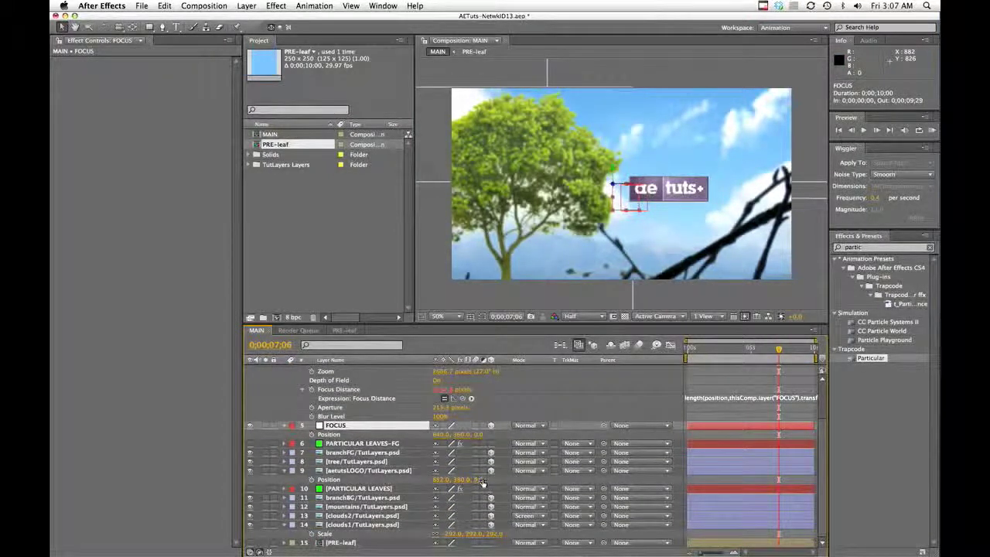
click(454, 434)
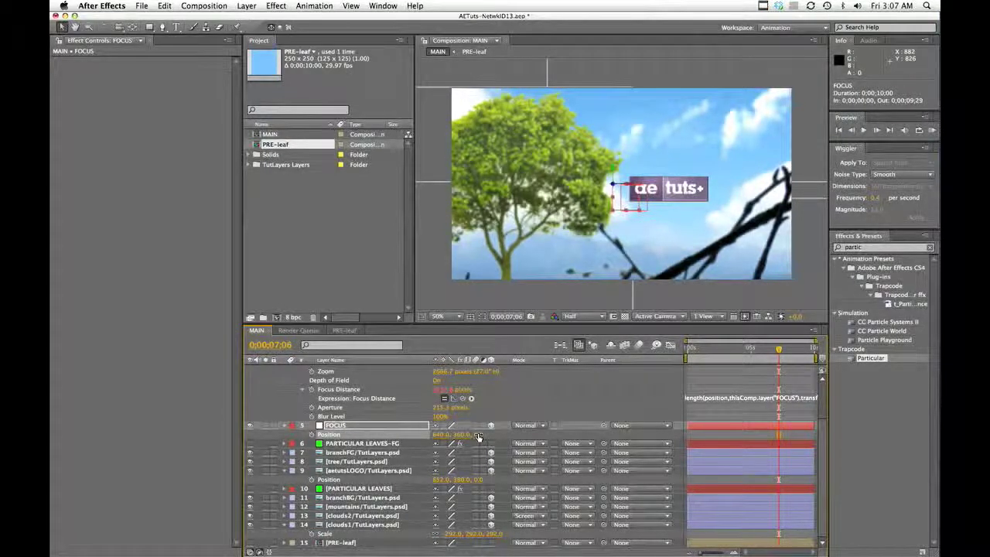
drag(477, 435, 280, 424)
drag(666, 367, 827, 350)
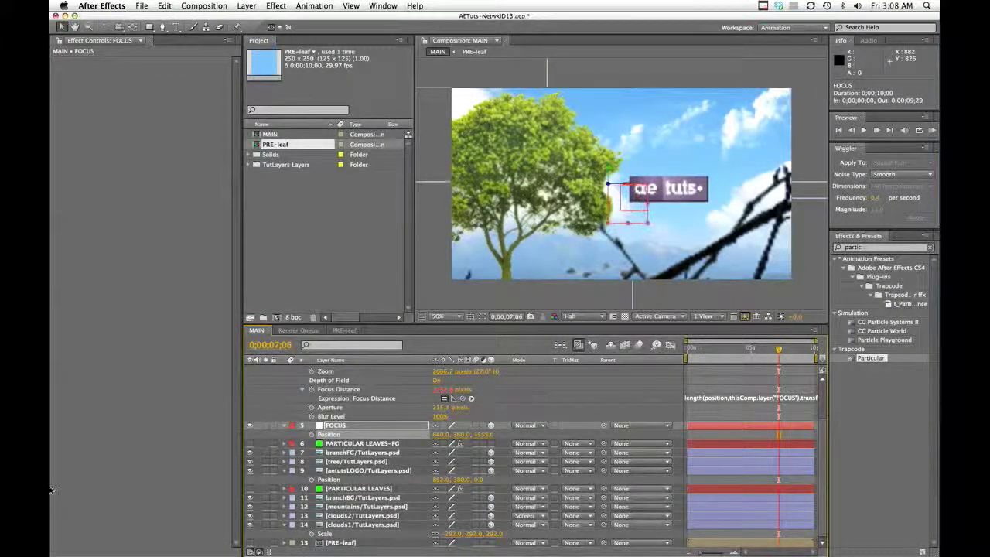
drag(67, 510, 61, 510)
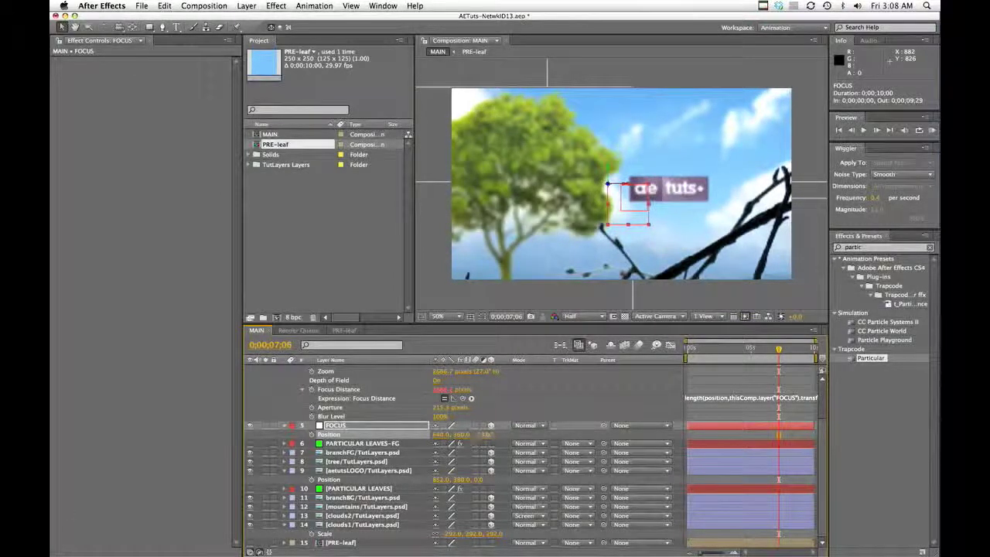
Return the FOCUS null's Z position to 0 and set a Position keyframe for it at about 2.5 seconds.
drag(479, 438, 437, 439)
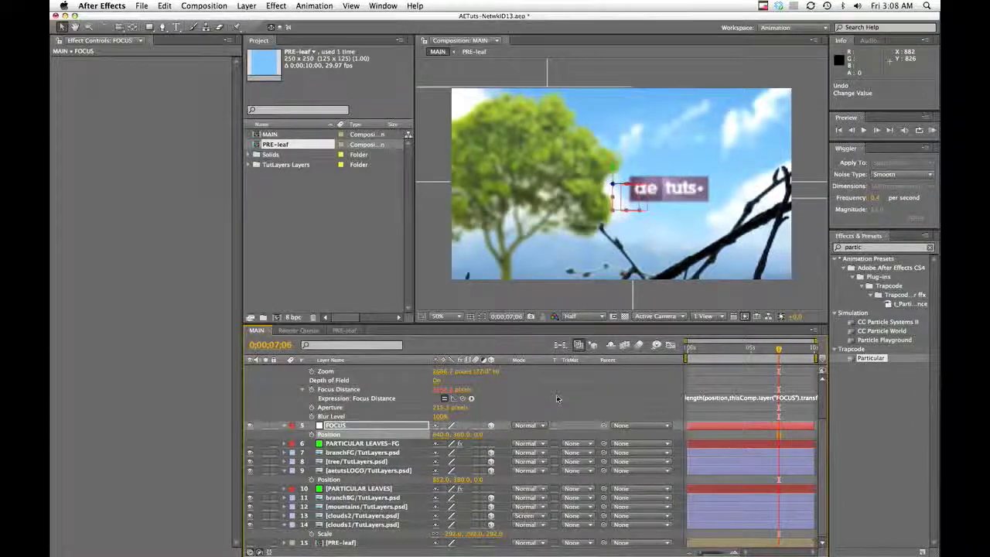
drag(778, 349, 698, 350)
key(space)
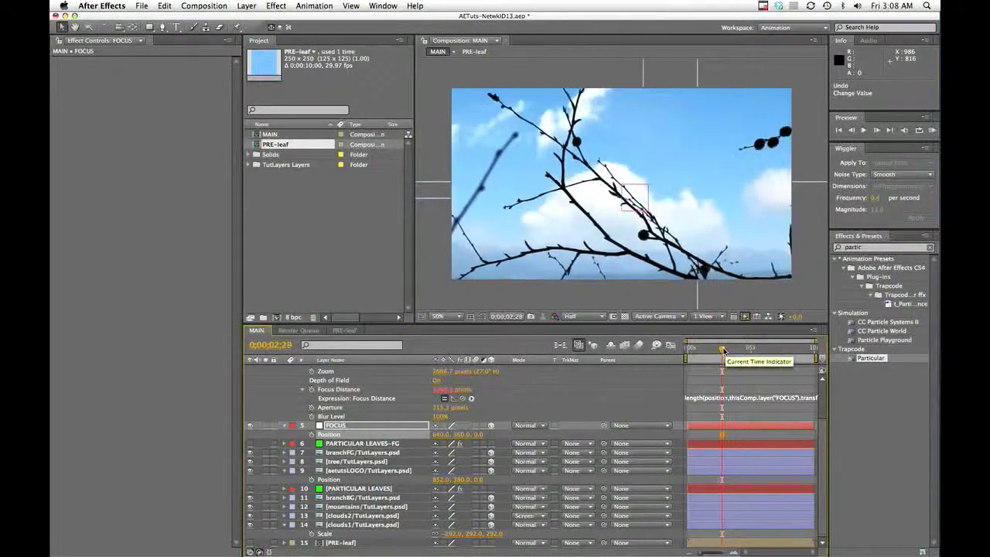
drag(725, 351, 718, 351)
click(312, 435)
click(311, 435)
At 0;00;04;21, set the FOCUS null's Z position to -674 to match the Z position of the branchFG layer.
drag(717, 349, 747, 350)
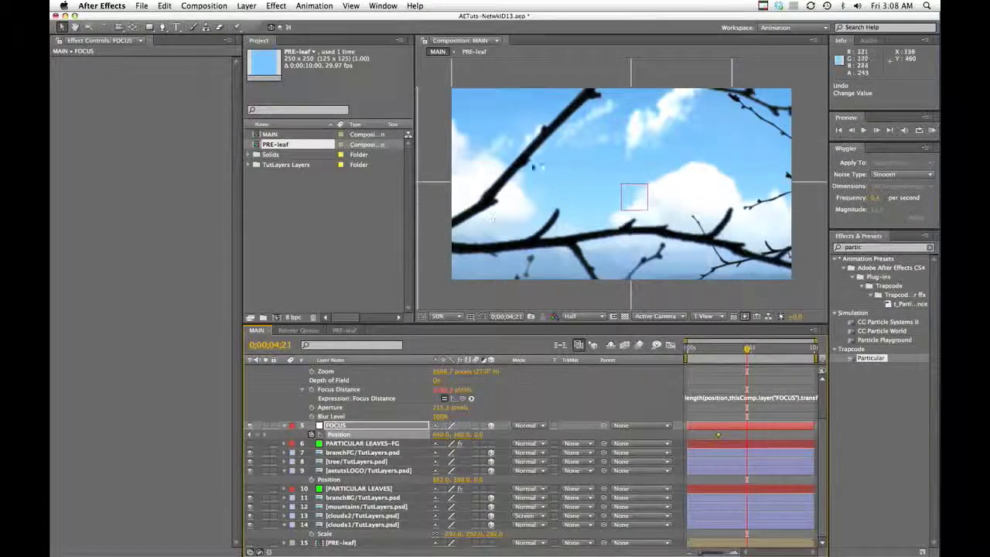
click(337, 455)
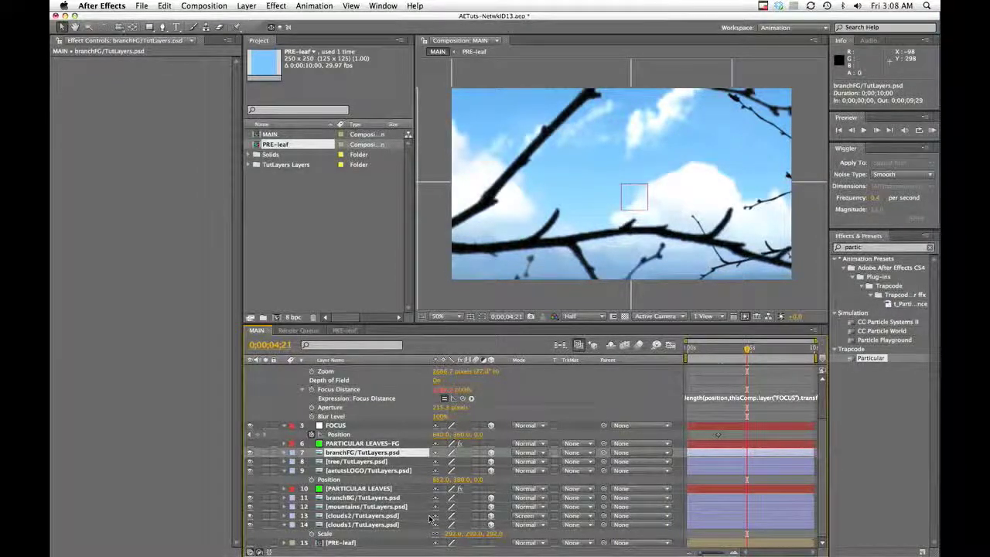
key(shift+p)
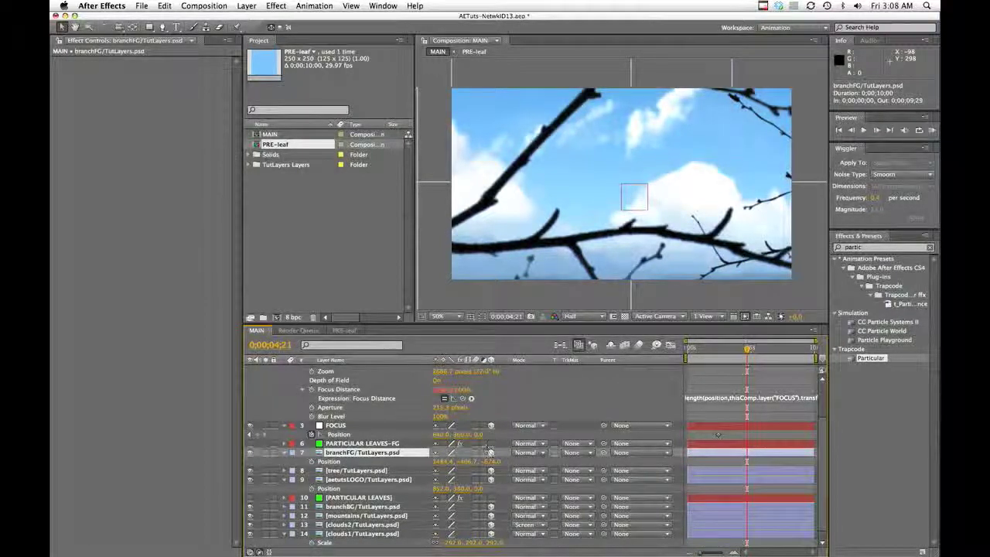
click(479, 434)
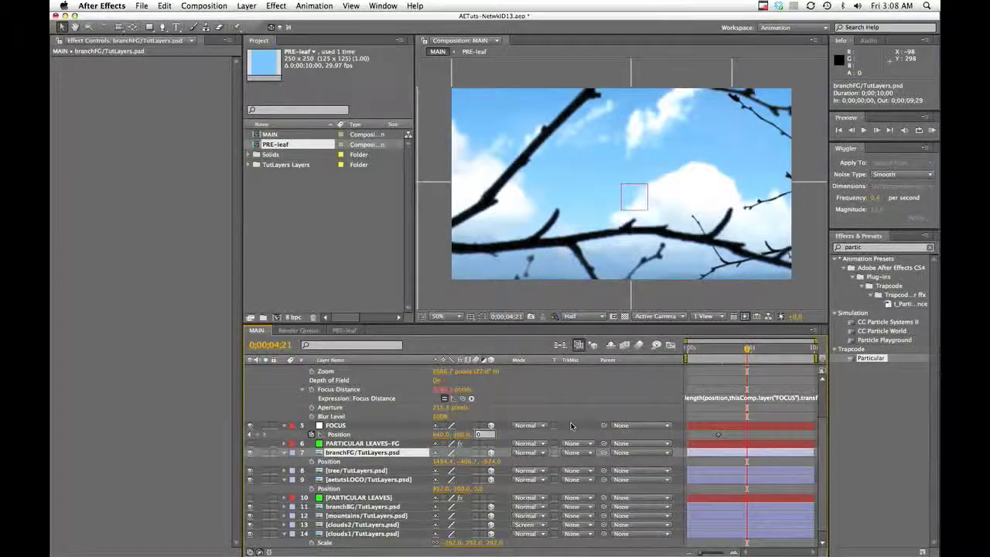
key(Return)
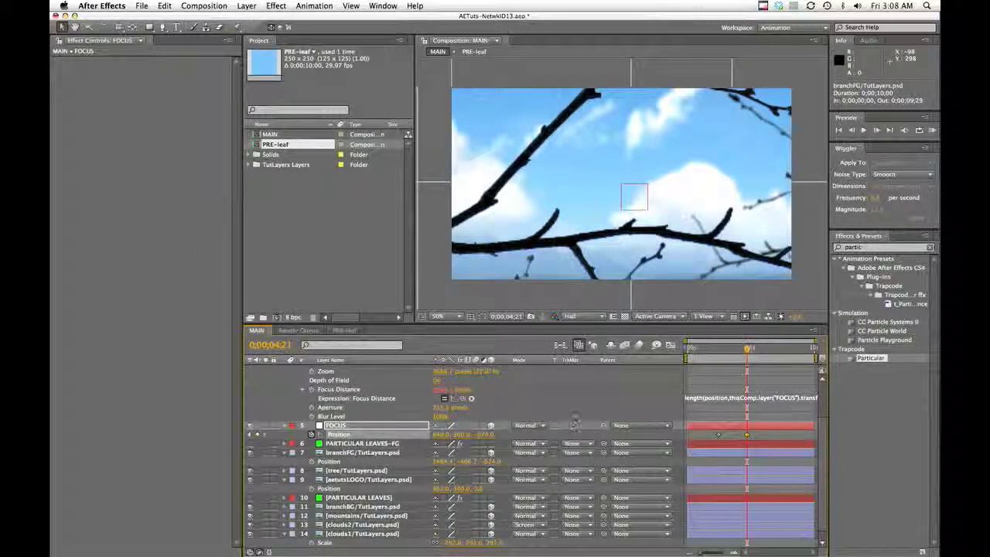
Add a hold keyframe for the FOCUS null's Position after the refocus and move it to 0;00;07;13.
drag(746, 350, 771, 350)
click(258, 435)
drag(771, 350, 785, 351)
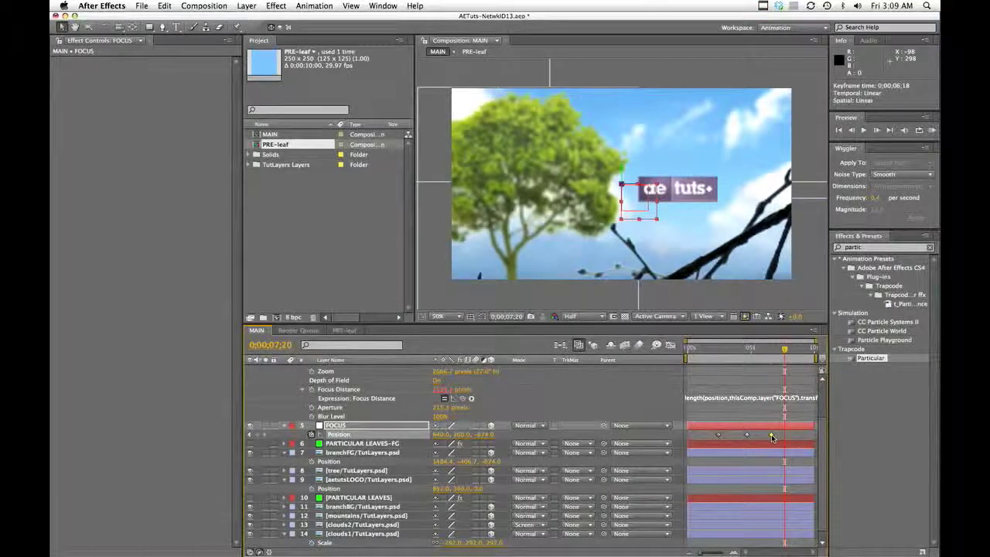
drag(778, 435, 783, 438)
At 0;00;08;14, set the FOCUS null's Z position to 0 to bring the focus back to the logo.
drag(784, 352, 794, 351)
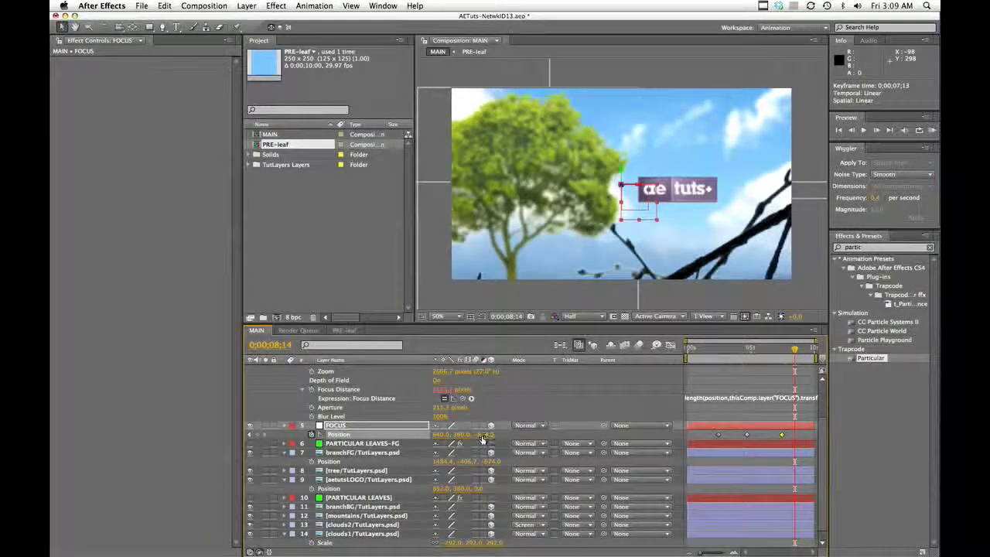
text(0)
key(Return)
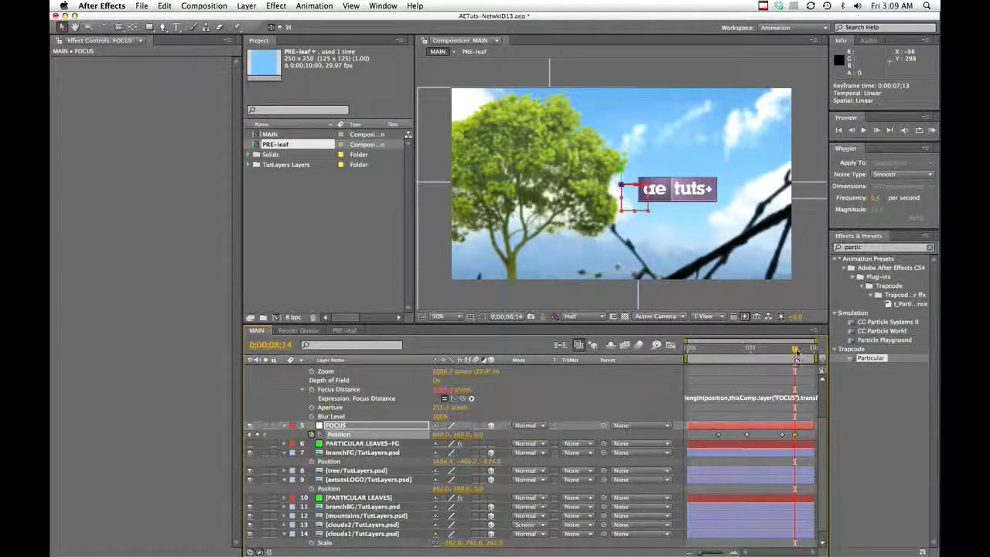
Raise Camera 1's Aperture to about 241.3 pixels and RAM preview the MAIN composition from the beginning.
drag(796, 352, 763, 350)
scroll(763, 350, up, 2)
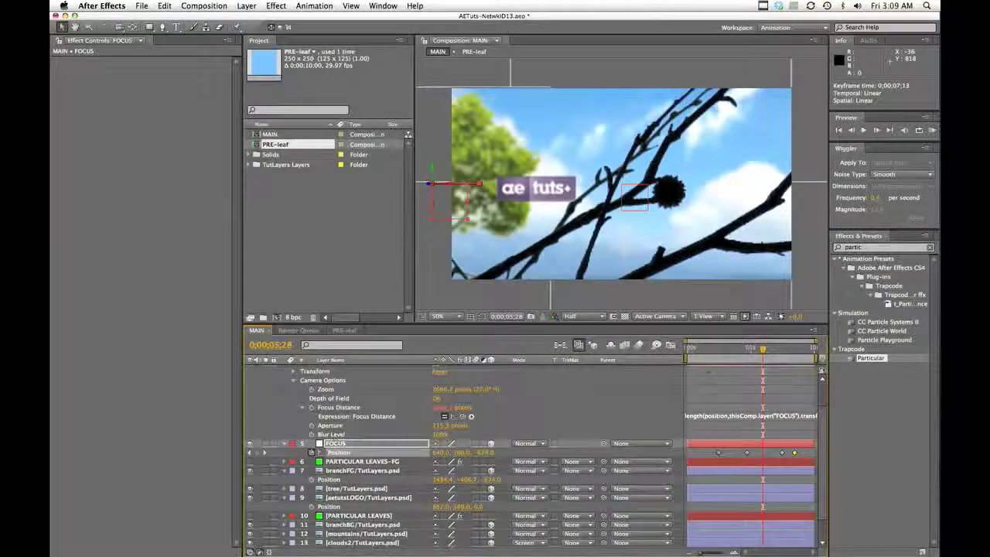
drag(440, 425, 455, 426)
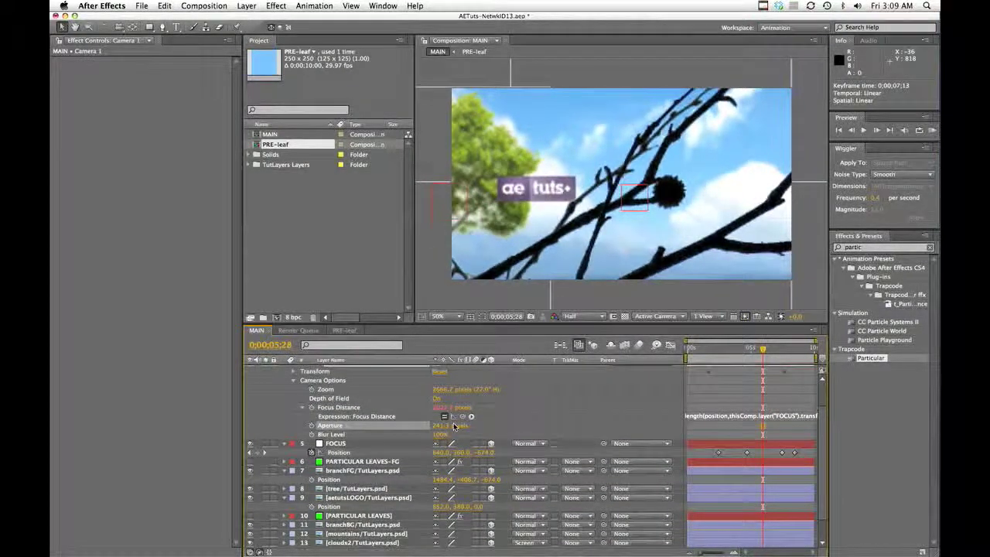
drag(763, 350, 699, 355)
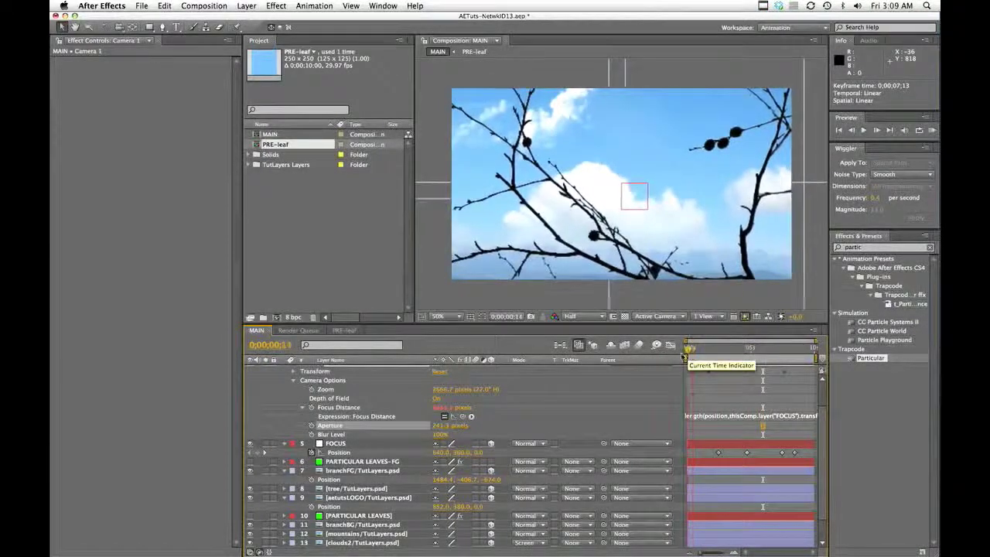
key(Home)
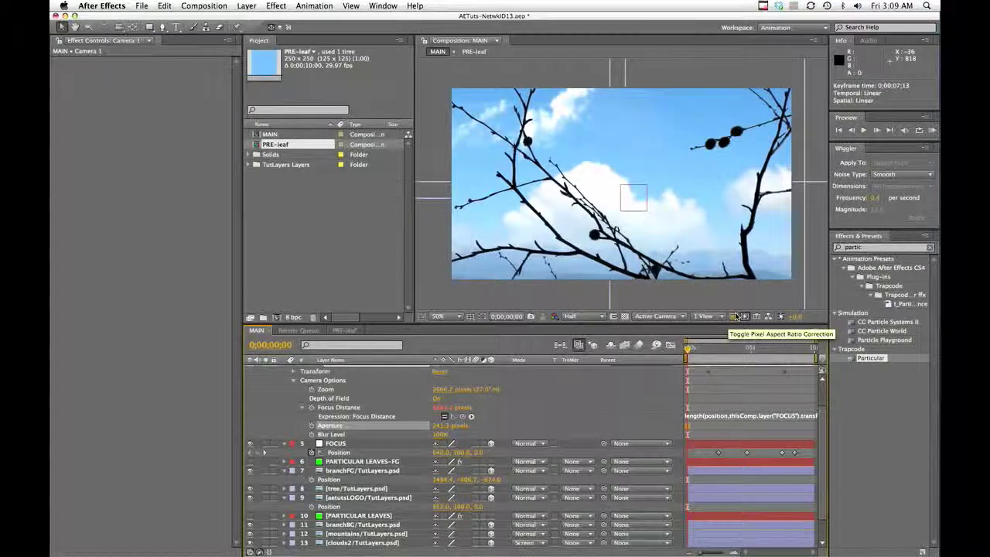
key(KP_0)
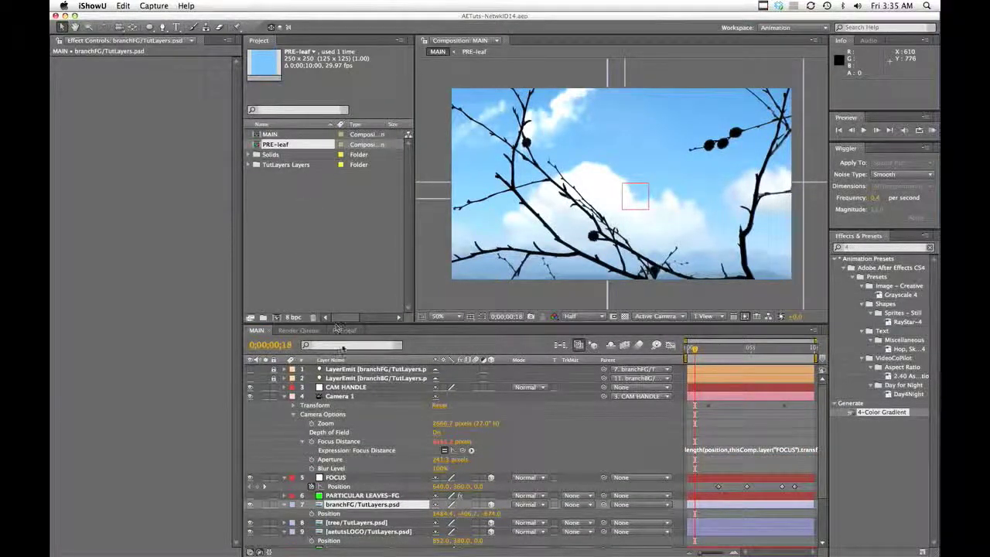
Collapse the Camera 1 layer's properties in the MAIN timeline.
click(284, 398)
click(350, 397)
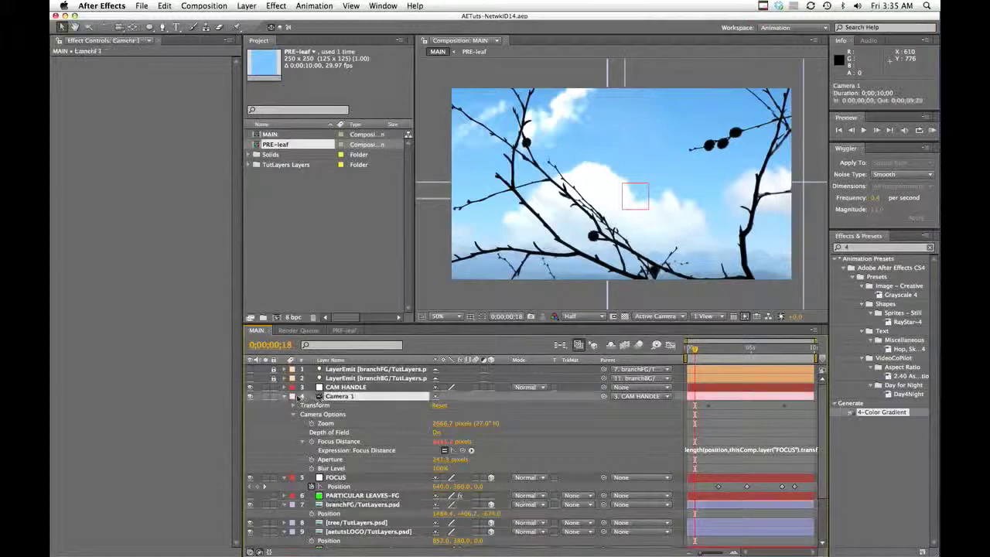
click(283, 398)
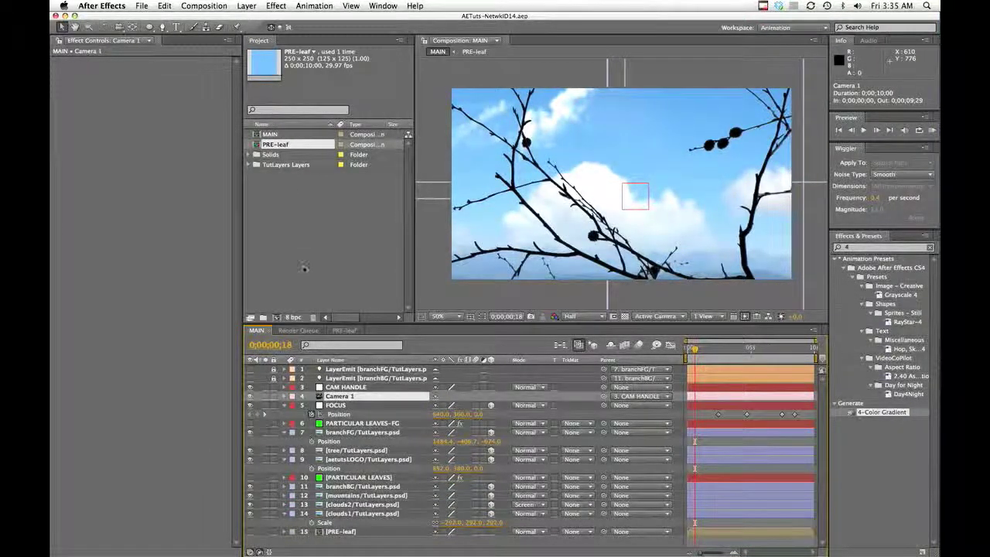
Create a new composition named COLOR with the HDV/HDTV 720 29.97 preset and a 10-second duration.
click(278, 203)
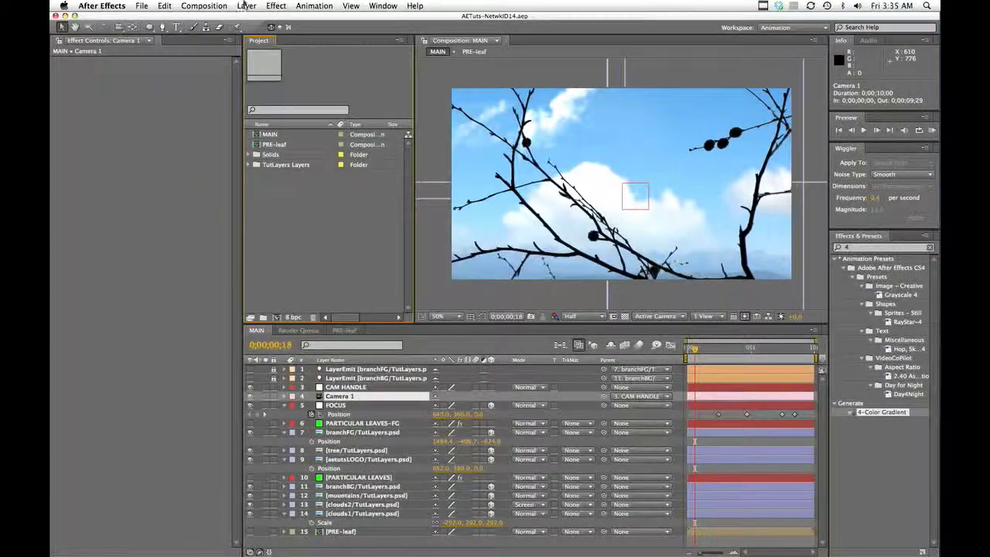
click(204, 6)
click(222, 19)
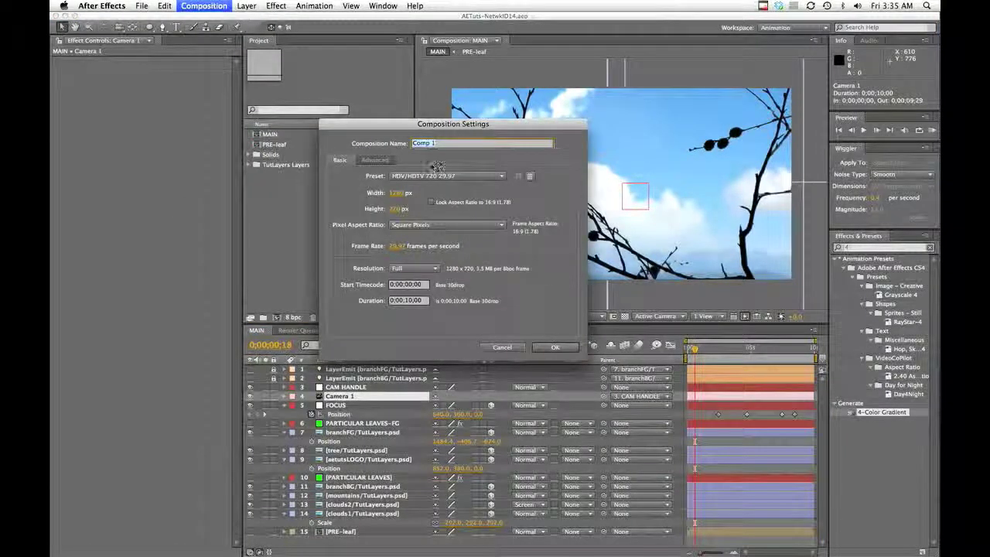
text(CoLOR)
key(Return)
Add the MAIN composition as a layer in COLOR and move to the logo shot at 0;00;07;01.
click(272, 144)
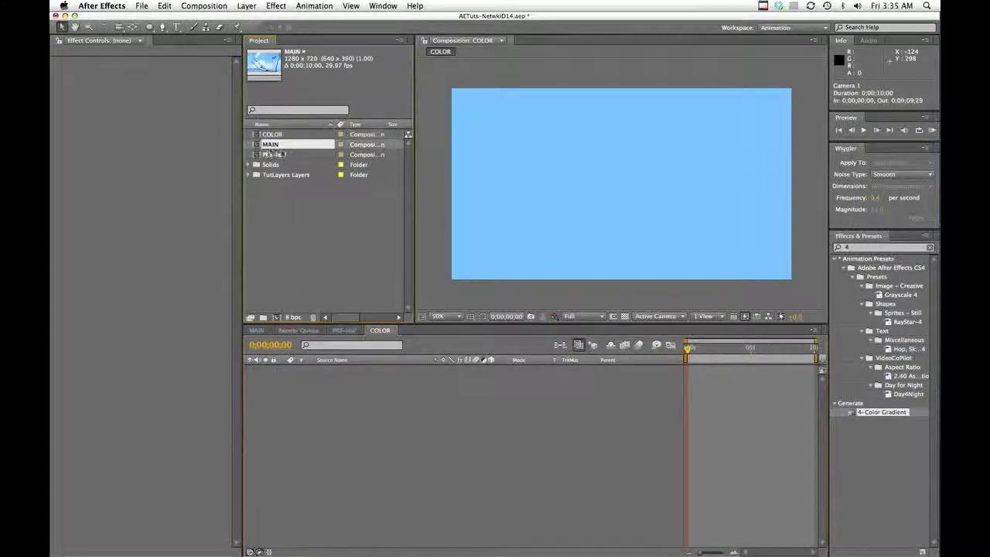
drag(271, 150, 311, 401)
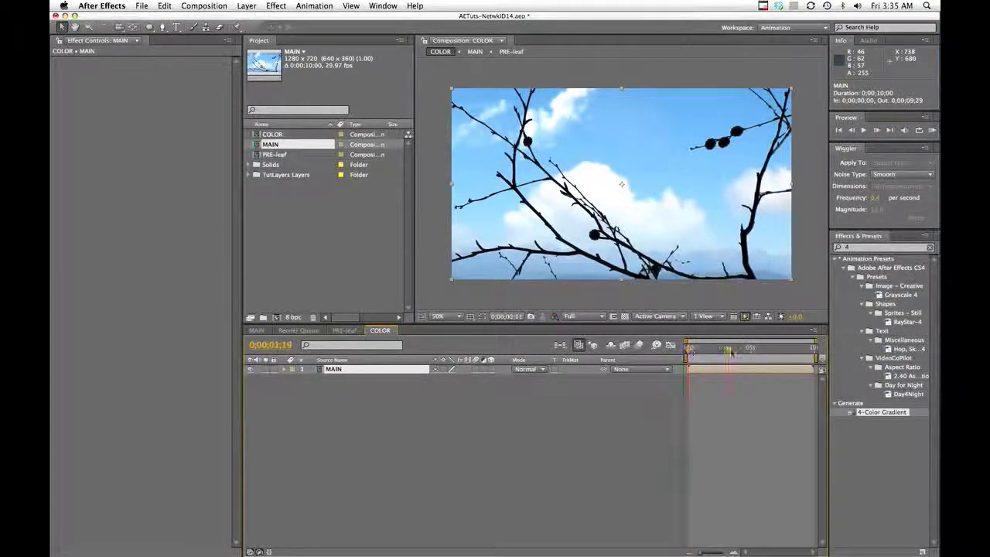
click(728, 350)
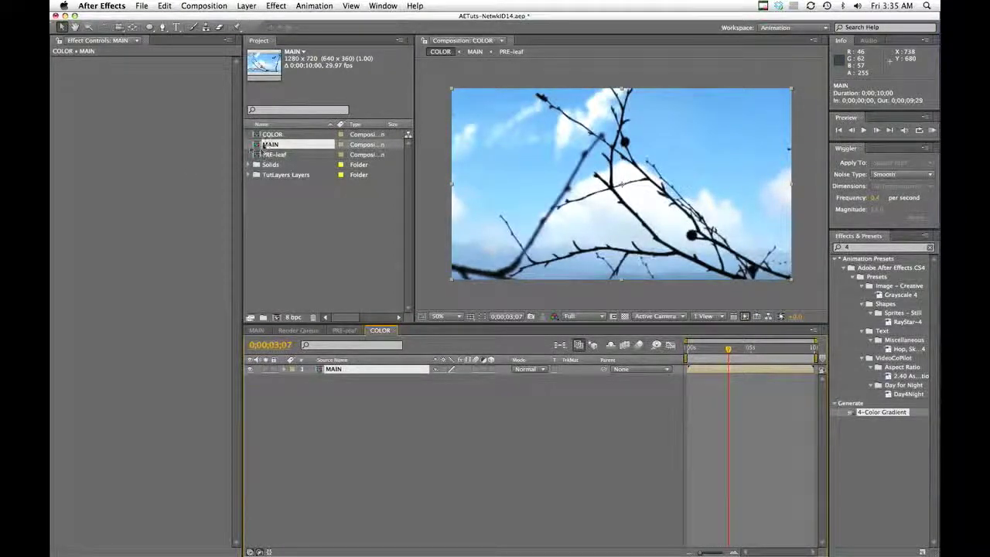
click(263, 145)
drag(726, 350, 777, 350)
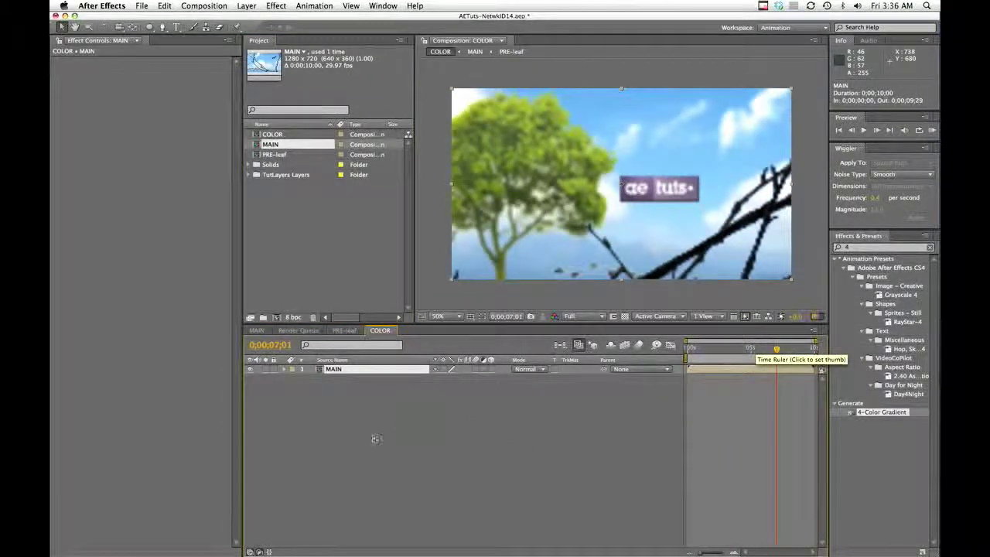
right_click(353, 423)
mouse_move(385, 431)
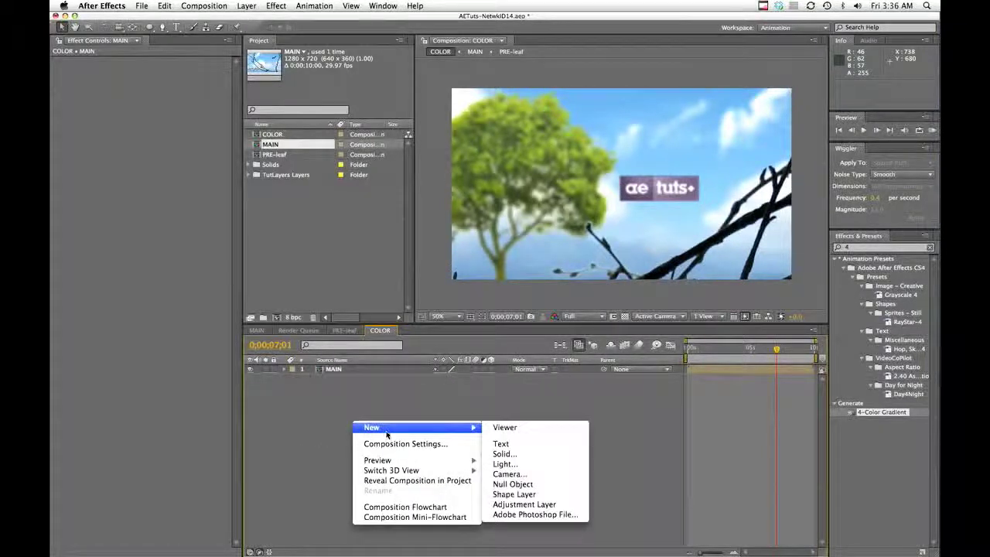
click(361, 417)
Turn on Draft 3D for the MAIN composition, then return to the COLOR composition.
click(257, 330)
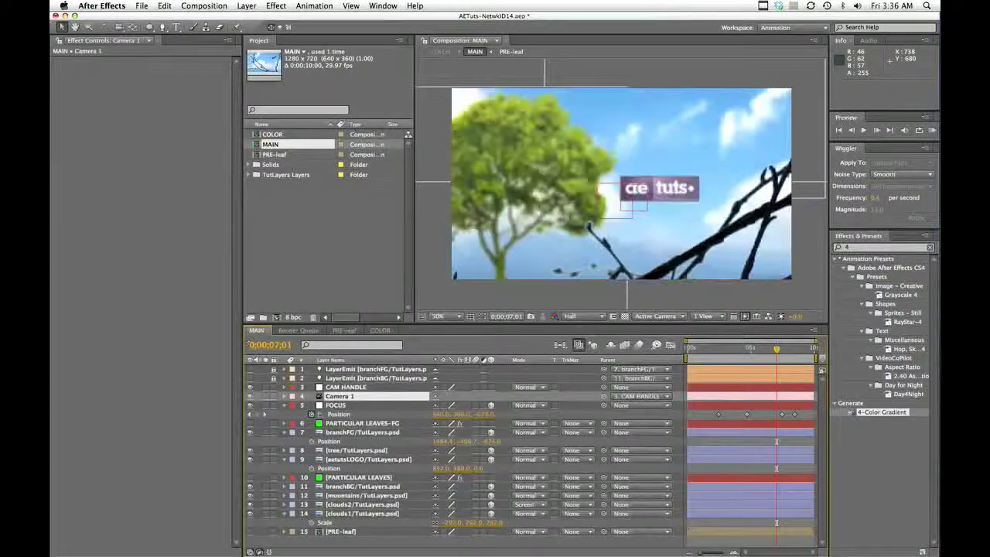
click(594, 346)
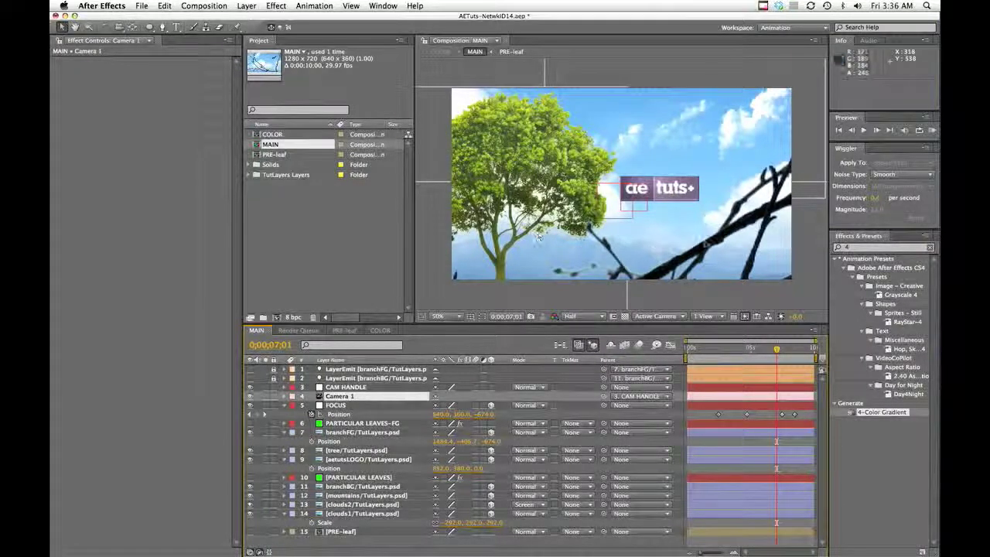
click(382, 331)
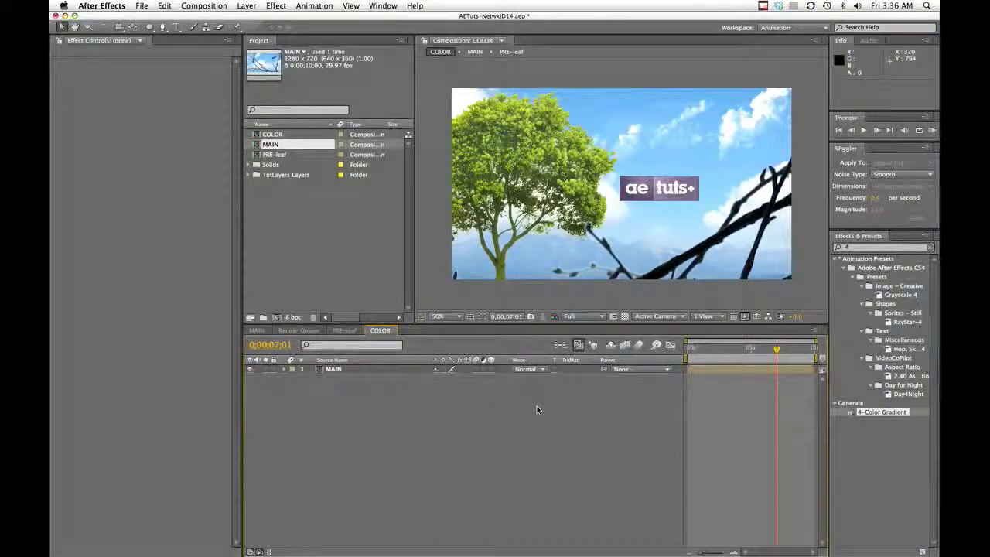
Add an adjustment layer above MAIN in the COLOR composition and rename it CURVES.
right_click(374, 398)
mouse_move(386, 404)
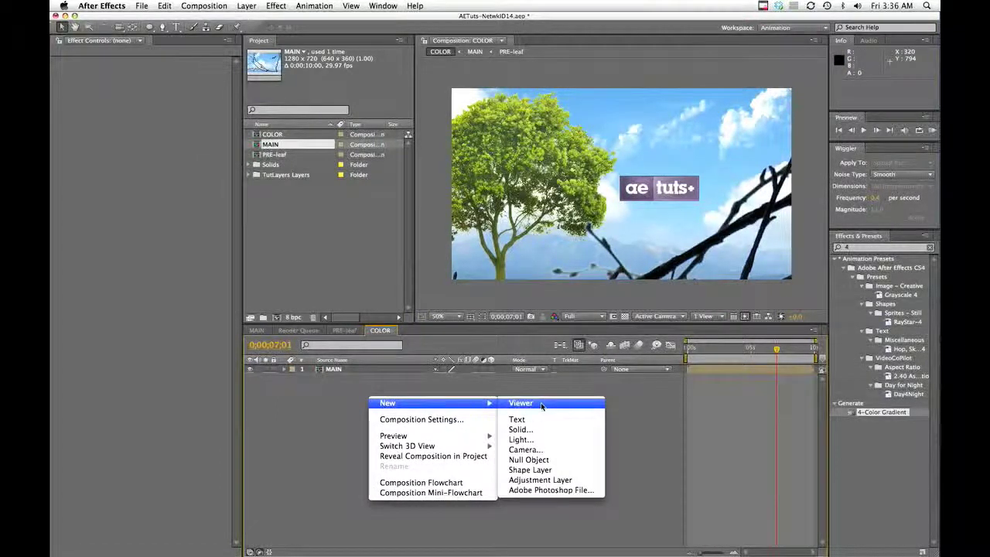
click(540, 480)
key(Return)
text(CURVES)
key(Return)
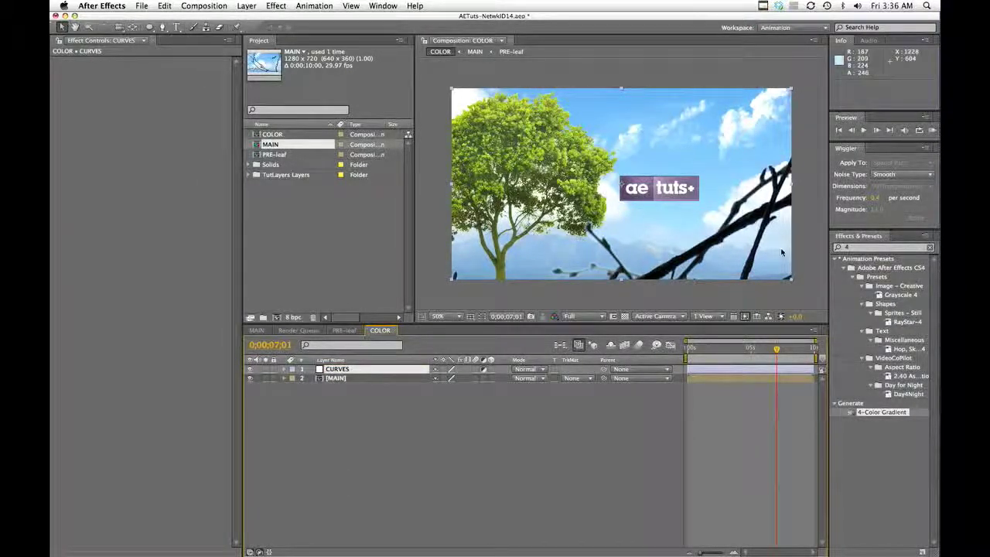
Find the Curves effect and apply it to the CURVES adjustment layer.
drag(856, 247, 830, 246)
text(curves)
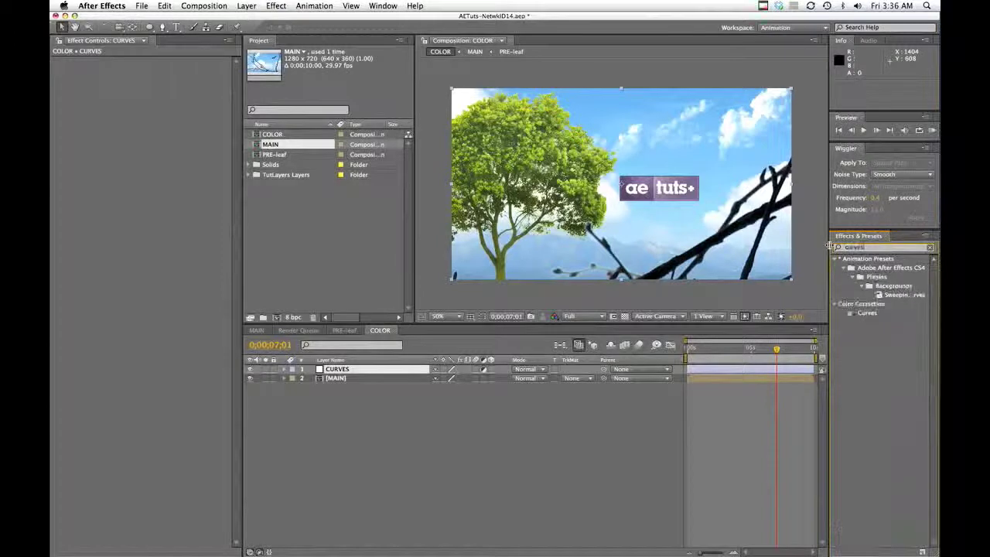
drag(866, 312, 371, 369)
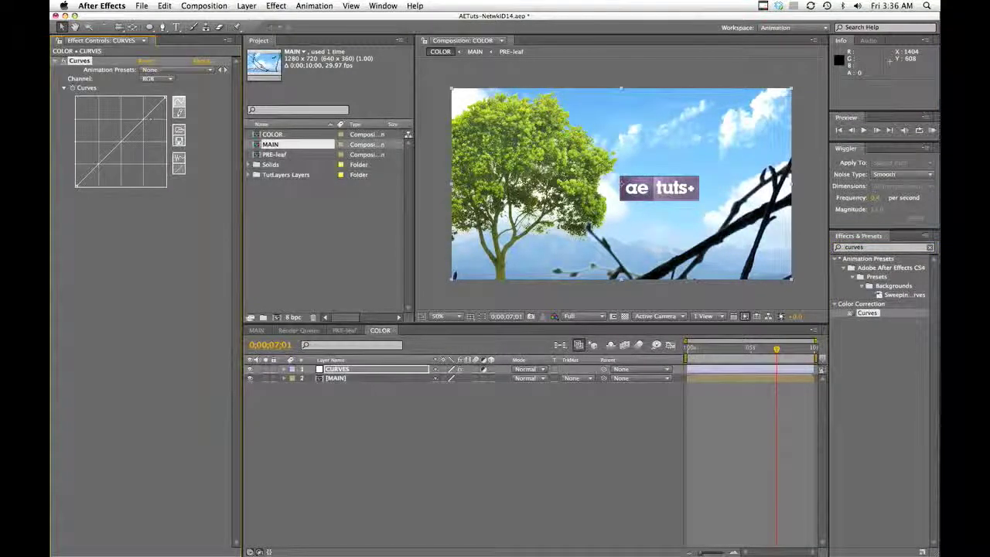
Shape the RGB curve into an S by raising the highlights and lowering the shadows to boost contrast.
drag(138, 124, 136, 119)
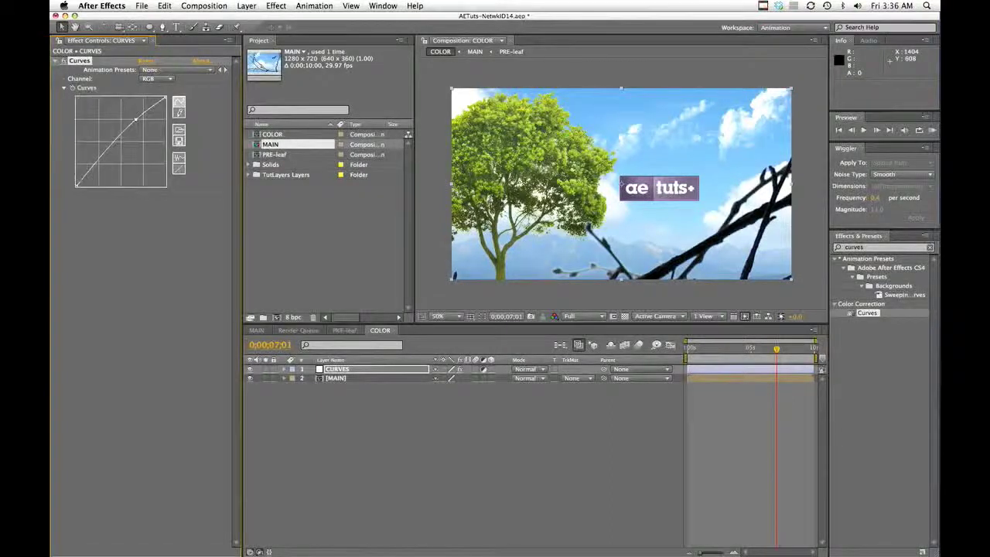
drag(103, 159, 103, 169)
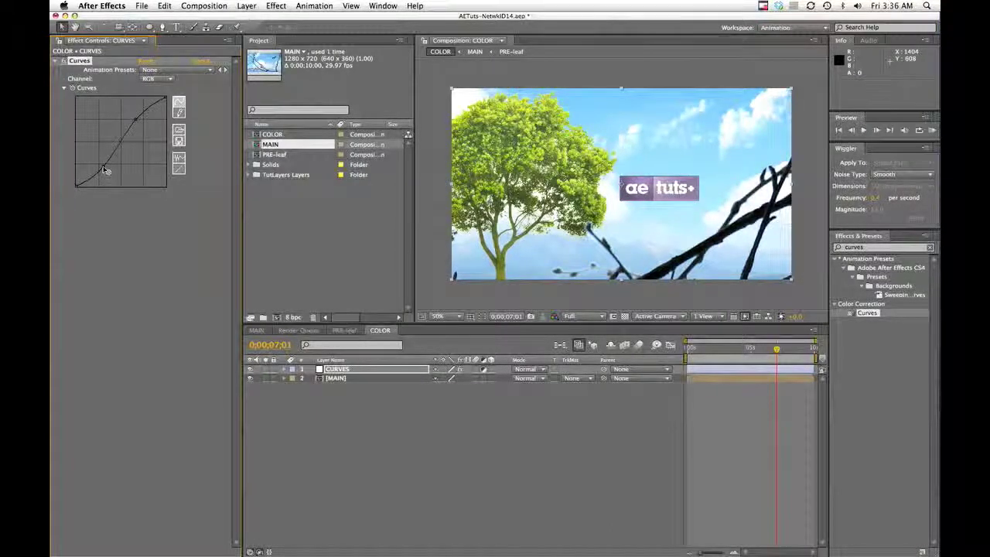
drag(104, 171, 102, 169)
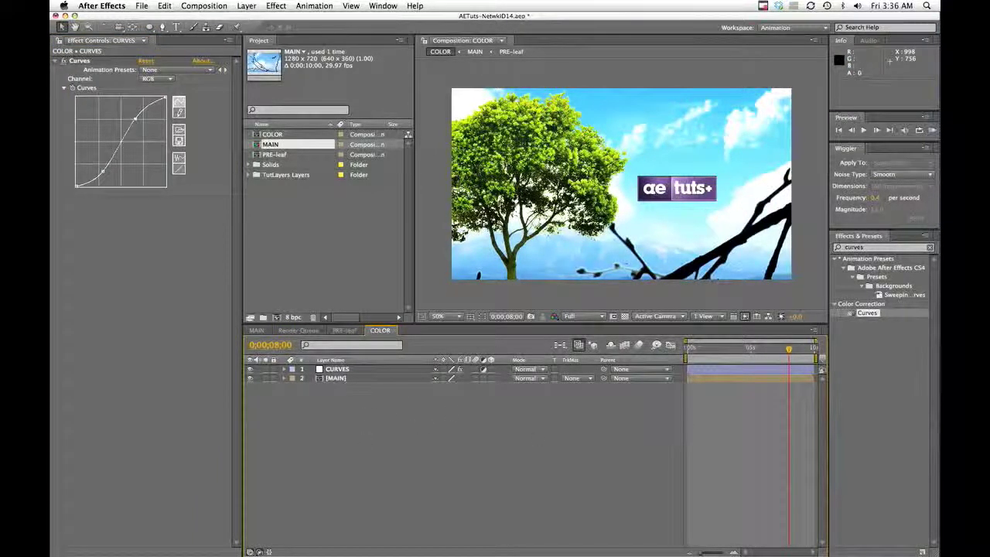
Add another adjustment layer above CURVES in the COLOR composition and rename it Vignette.
right_click(358, 403)
mouse_move(370, 408)
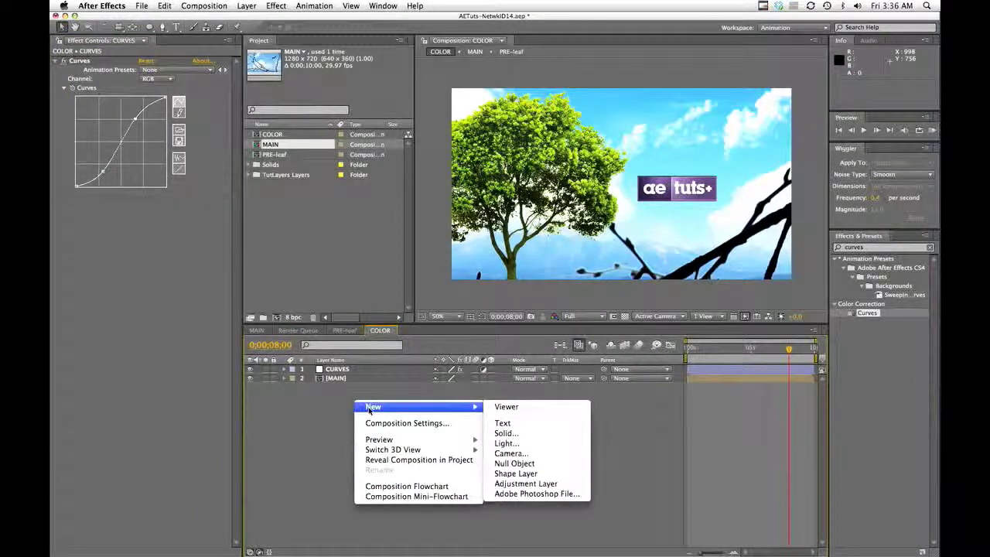
click(525, 483)
key(Return)
text(C)
key(BackSpace)
text(Vignette)
key(Return)
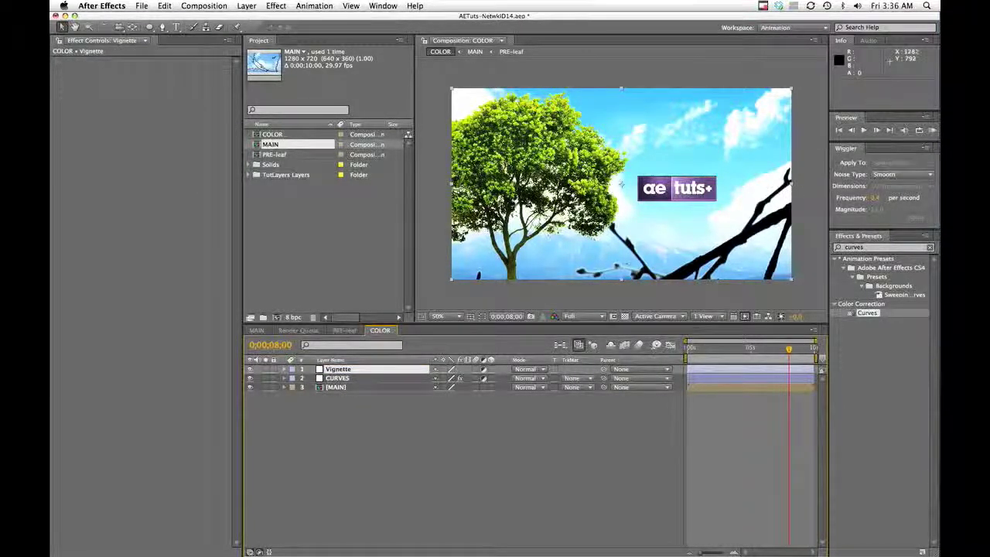
Find the Ramp effect, apply it to the Vignette layer, and set its ramp shape to Radial Ramp.
text(mps)
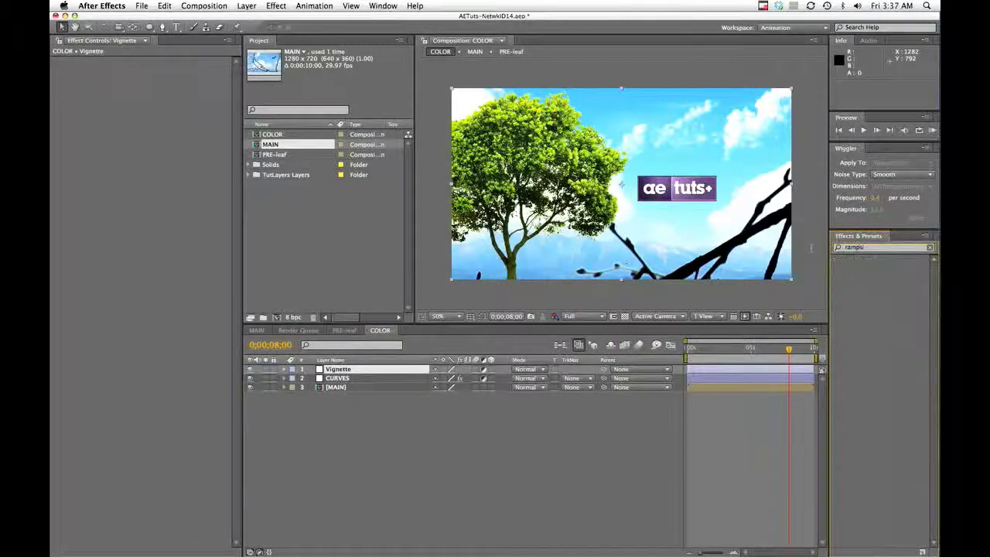
drag(865, 268, 348, 372)
click(164, 114)
click(163, 124)
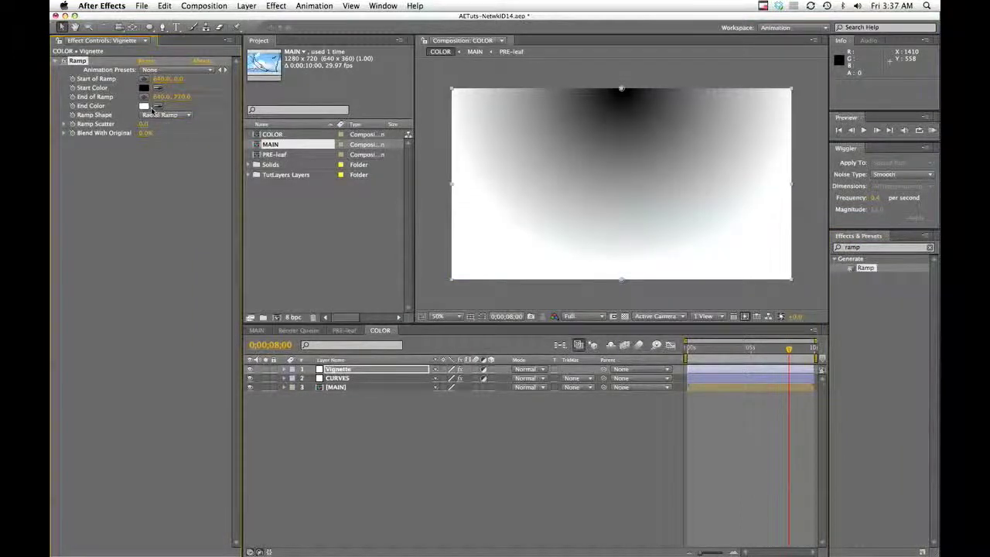
Set the Ramp's start color to a warm off-white with hue 44° and 6% saturation, and its end color to near-black.
click(155, 92)
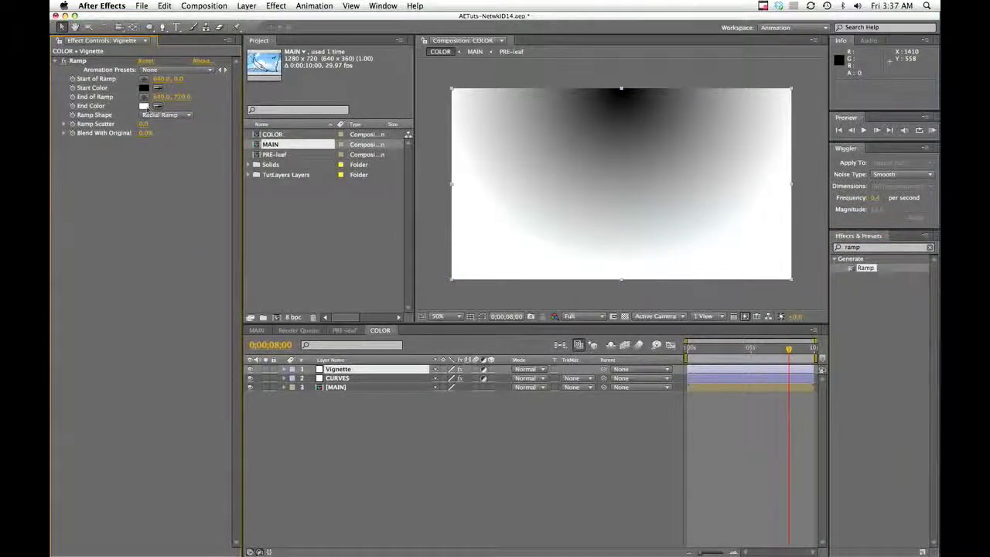
click(491, 260)
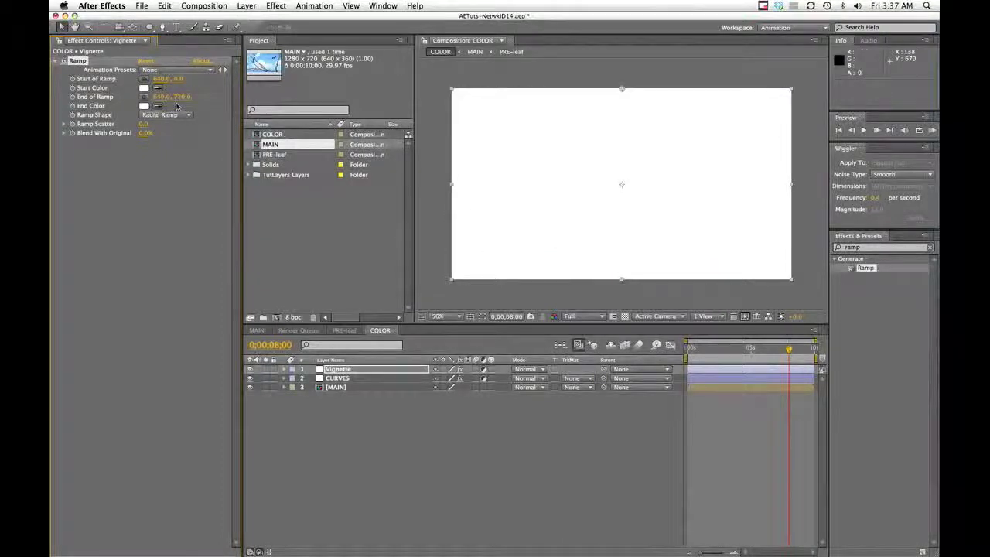
click(144, 106)
drag(336, 161, 219, 239)
click(449, 116)
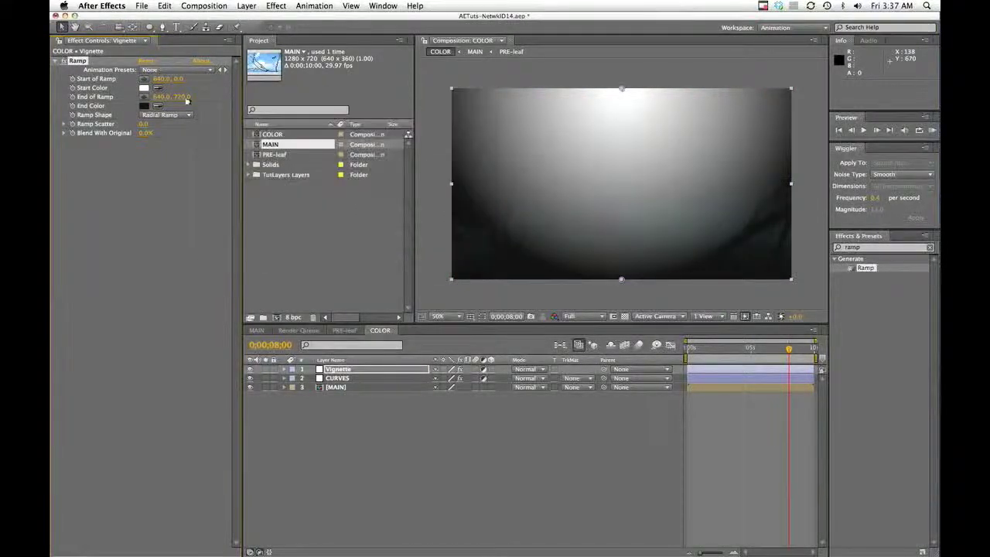
click(144, 88)
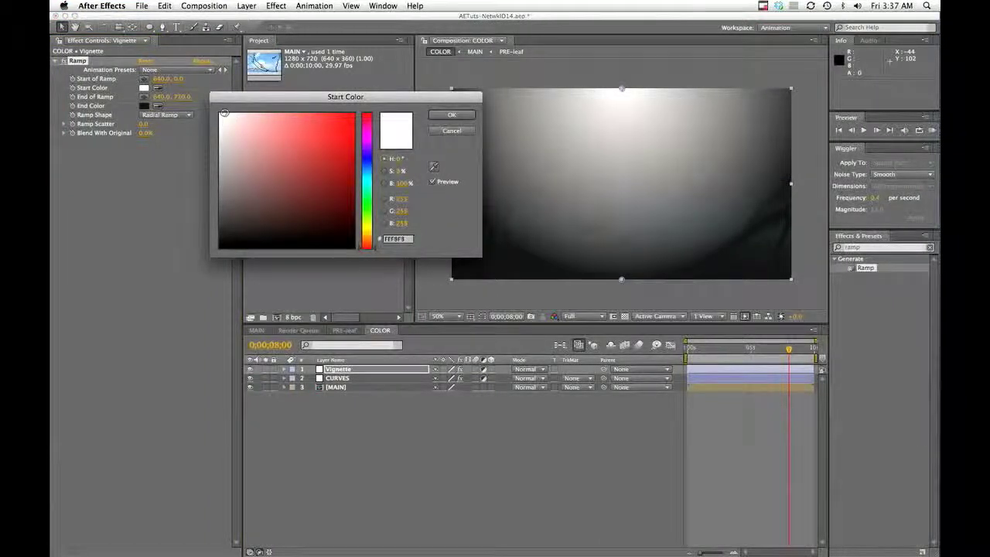
drag(370, 238, 368, 227)
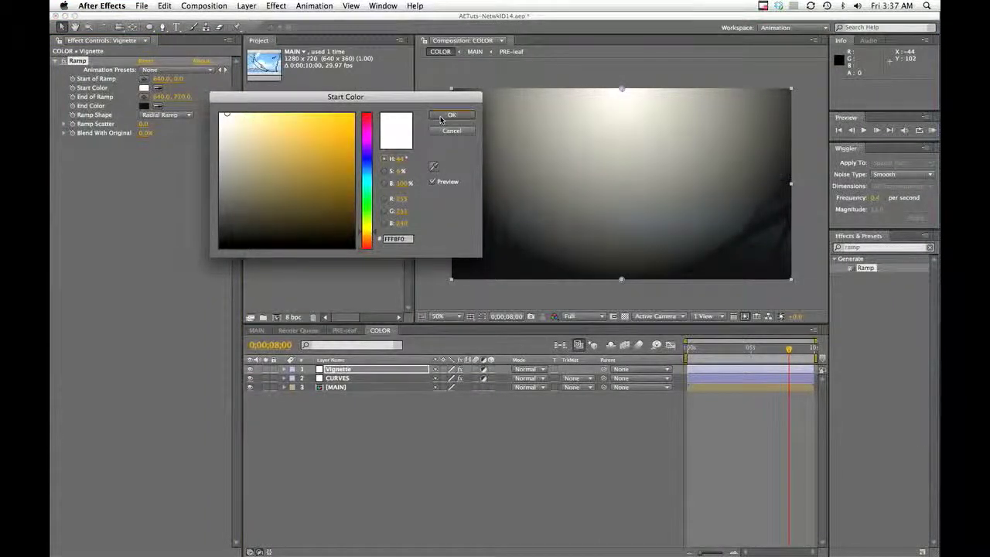
click(452, 115)
Place the start of the ramp at the center of the frame and its end near the lower-left corner at about 150, 638.
drag(621, 89, 621, 184)
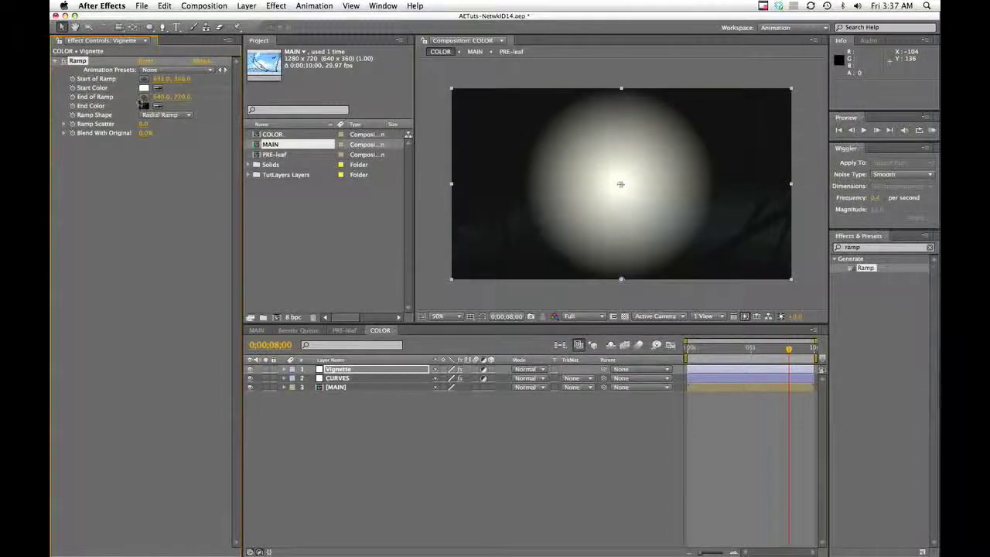
click(143, 102)
drag(542, 243, 490, 261)
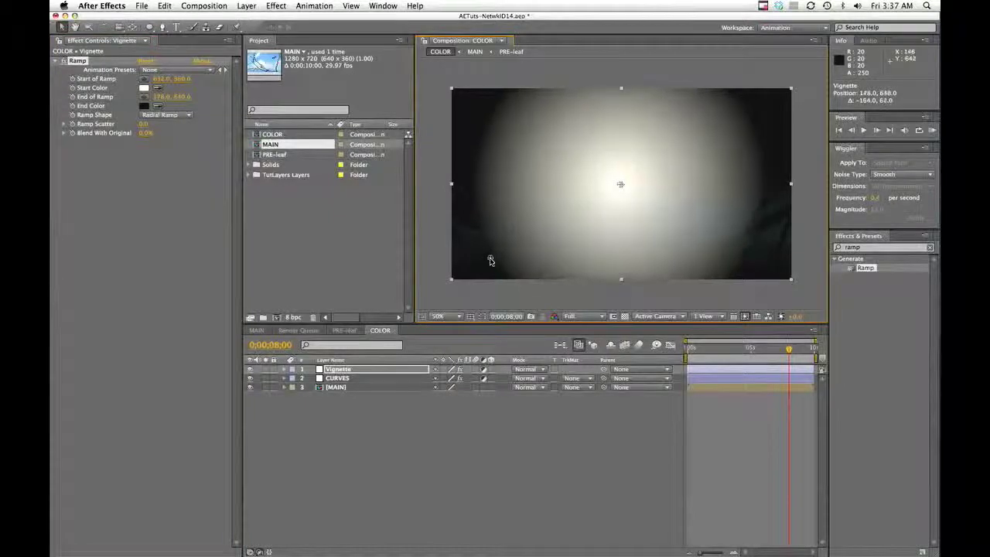
click(447, 457)
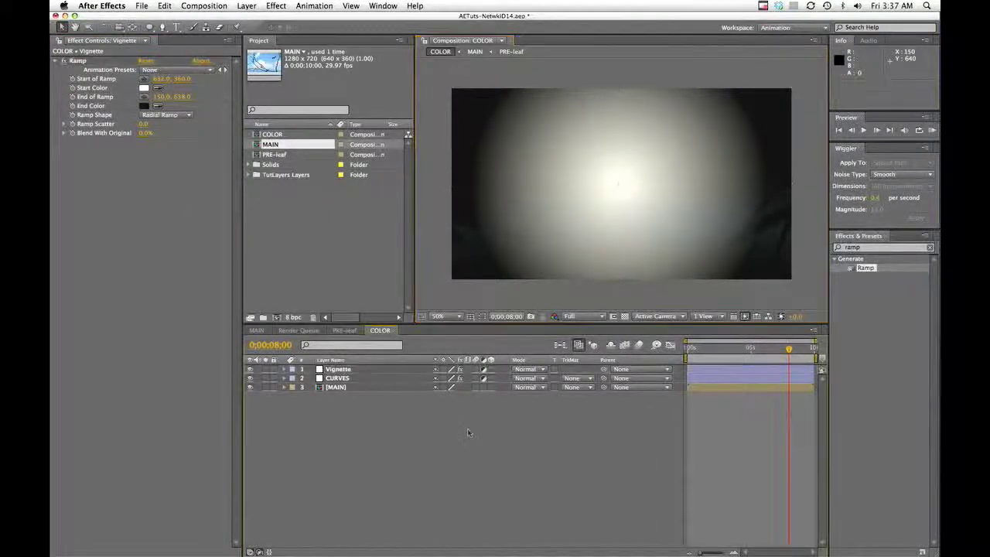
Set the Vignette layer's blending mode to Overlay and lower its opacity somewhat below full to soften the effect.
click(338, 370)
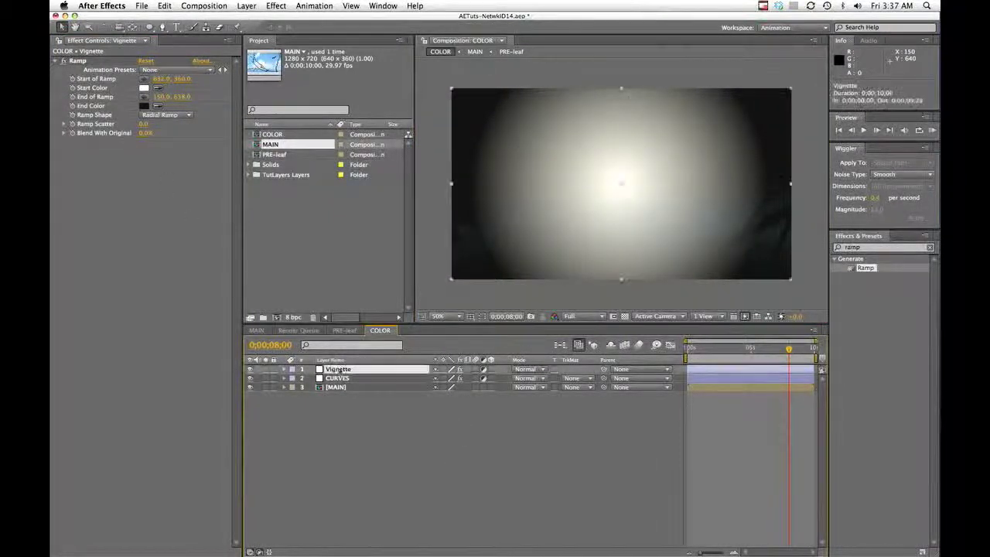
click(541, 370)
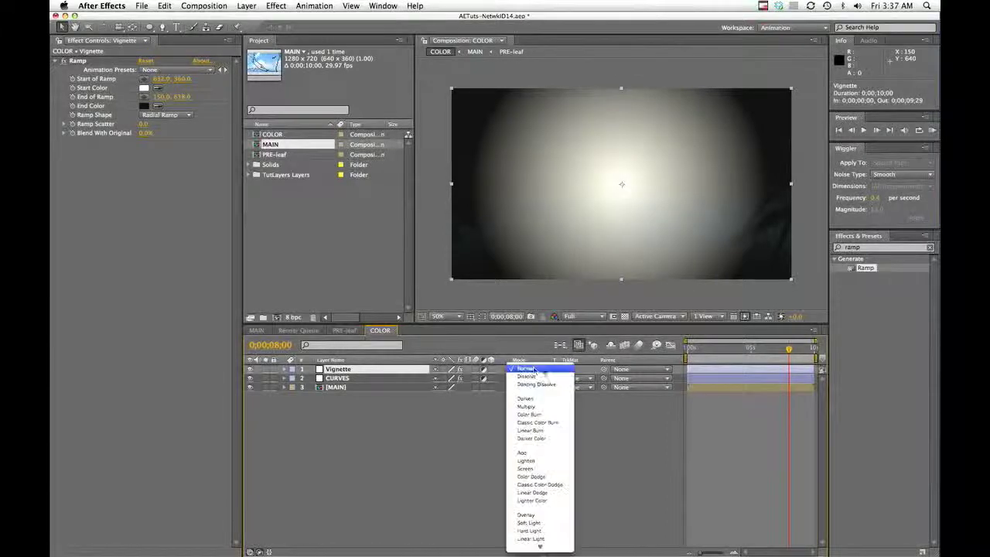
click(526, 516)
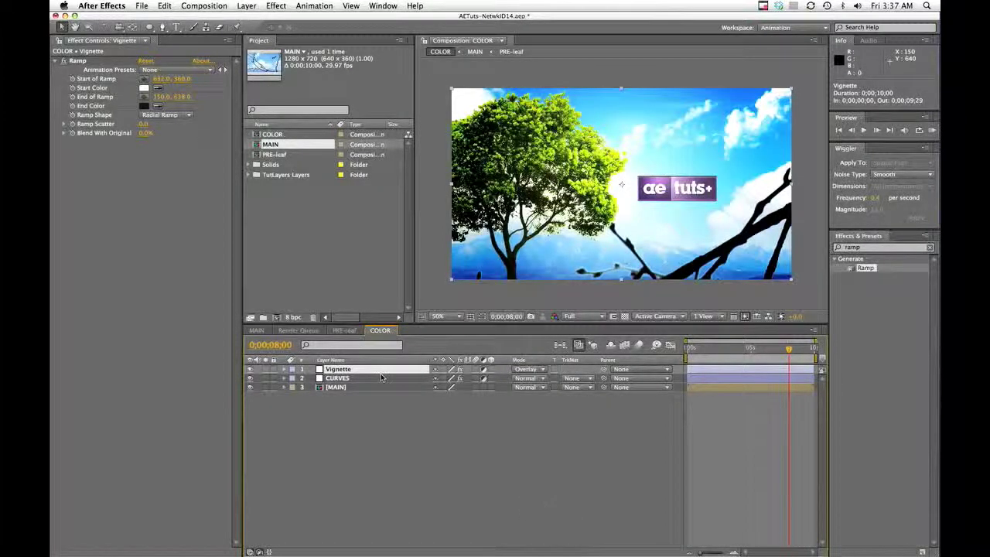
key(t)
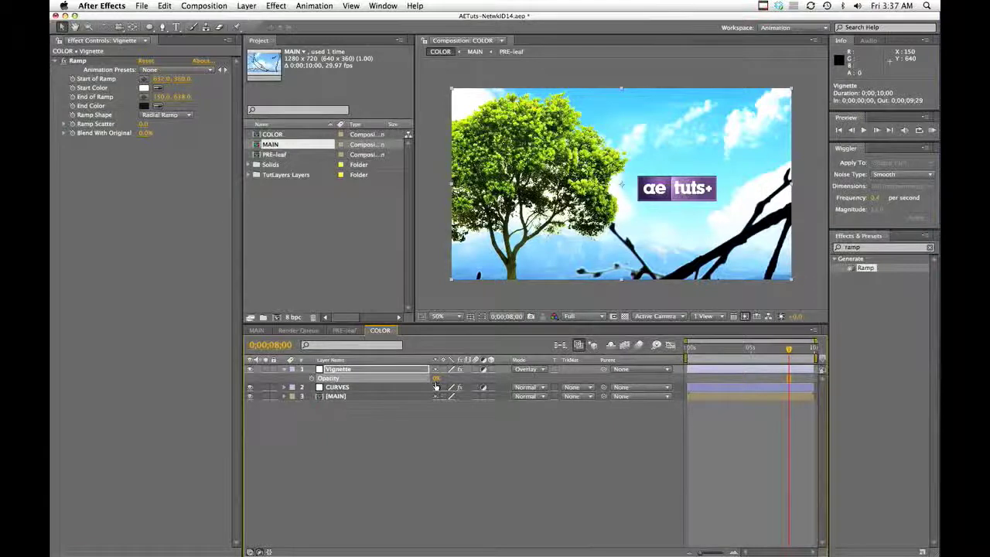
drag(441, 377, 468, 372)
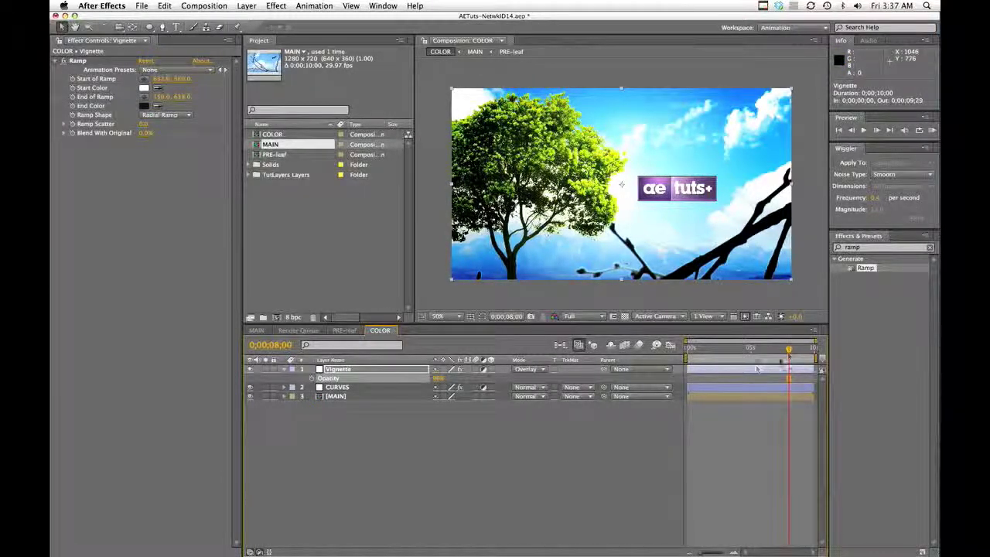
Scrub through the COLOR composition's timeline to examine the vignette look at different moments of the animation.
drag(788, 349, 741, 352)
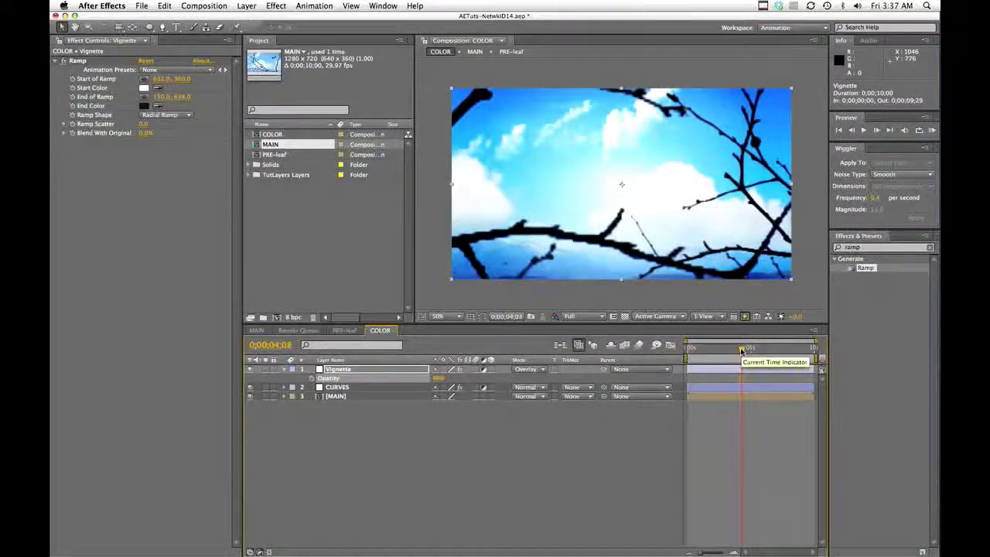
click(706, 350)
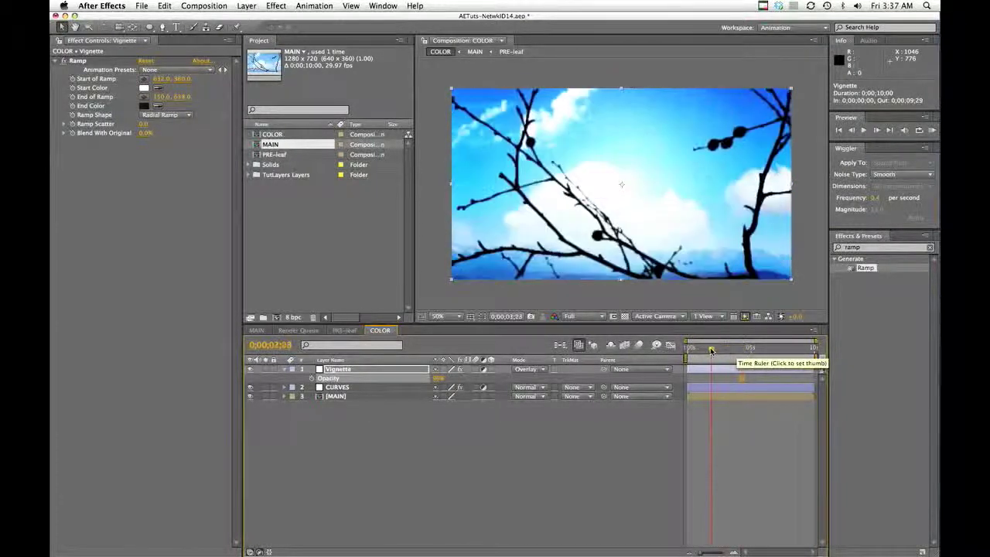
click(705, 350)
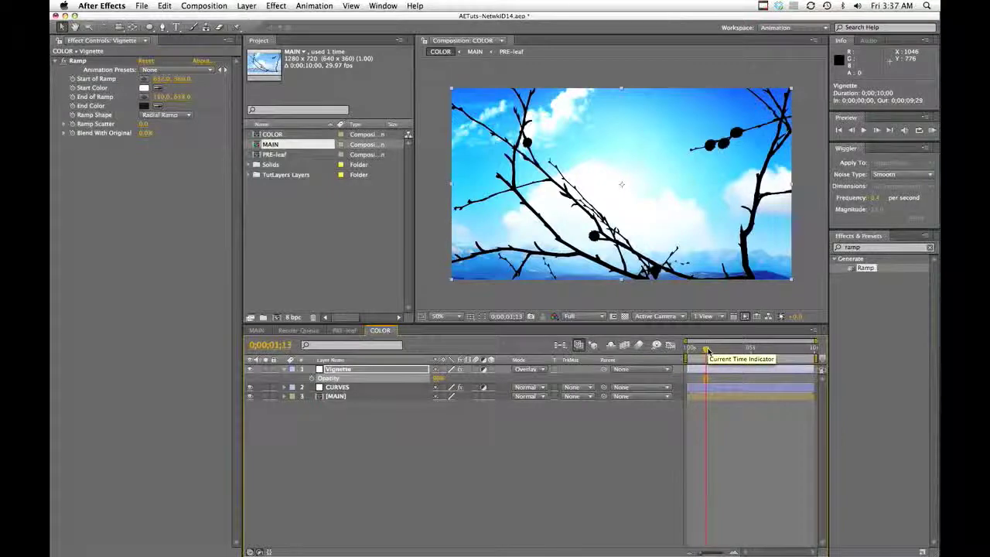
click(715, 351)
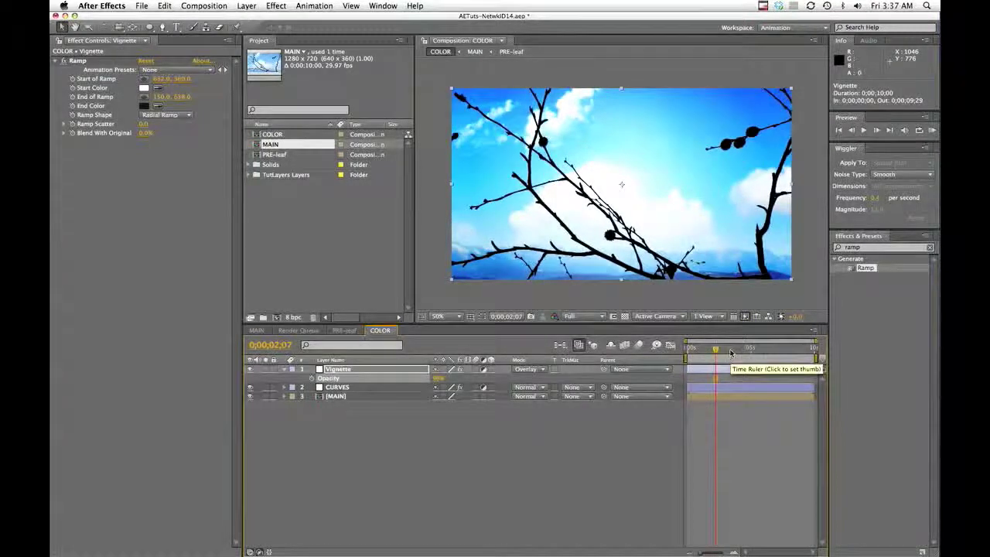
click(731, 351)
drag(739, 350, 787, 350)
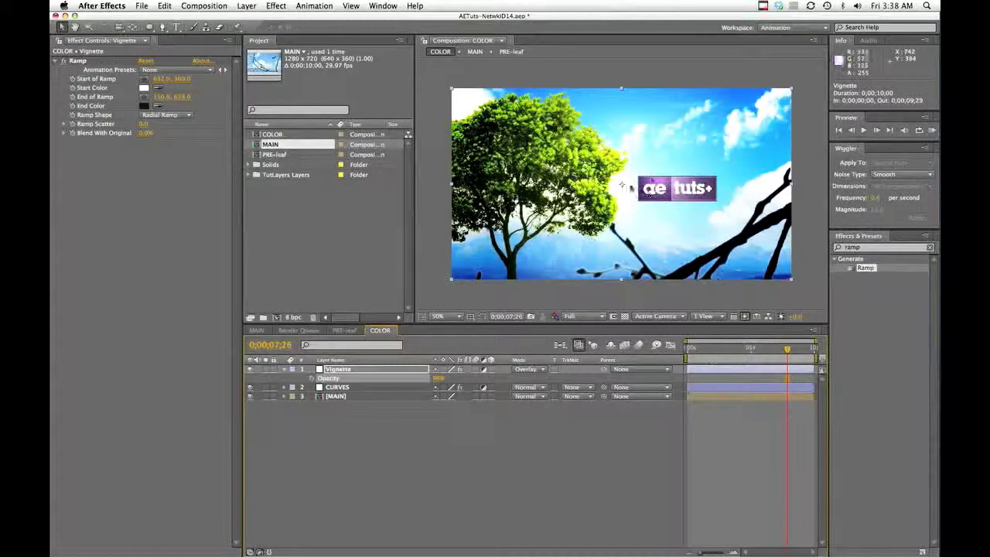
Add a new adjustment layer above Vignette in the COLOR composition and rename it BlurVignette.
click(391, 440)
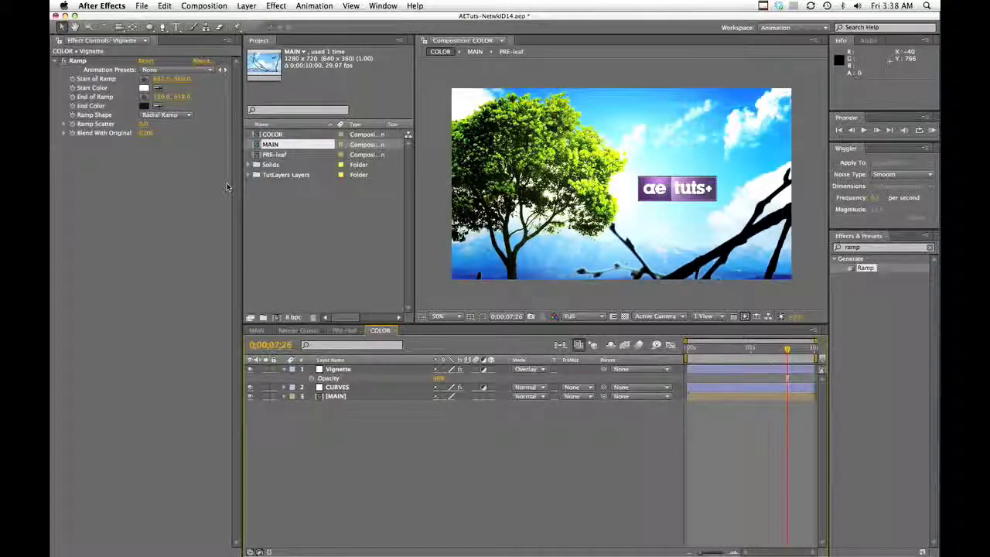
right_click(341, 437)
mouse_move(358, 441)
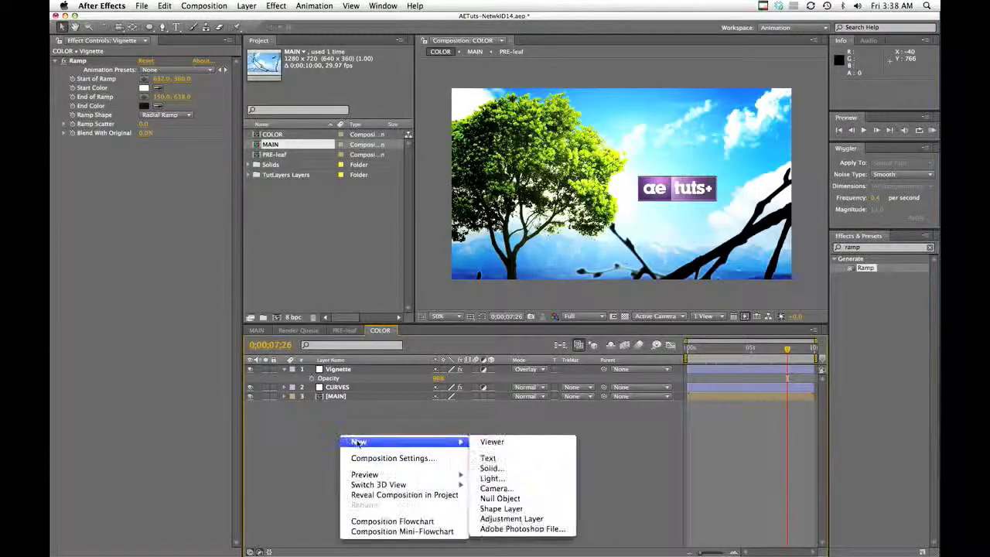
click(516, 520)
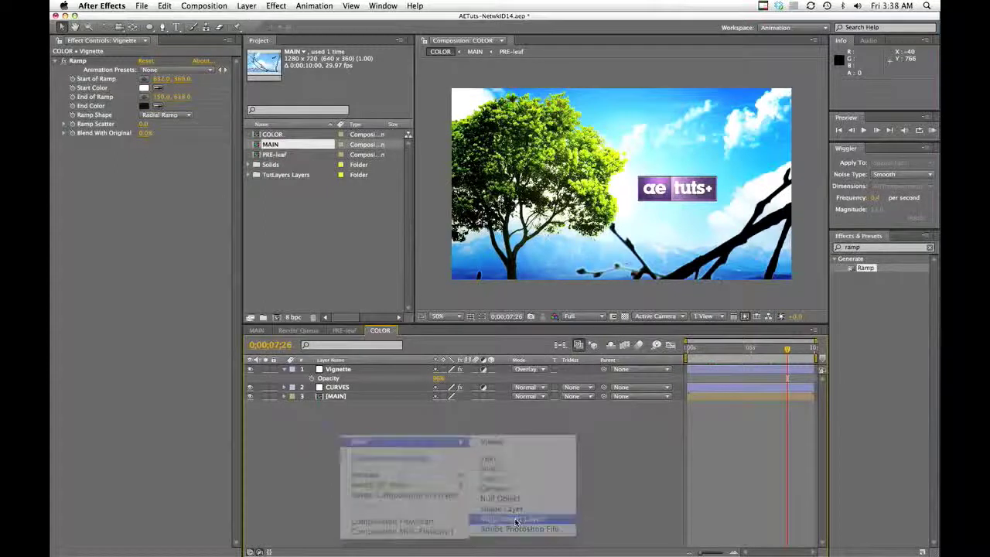
key(Return)
text(Blur)
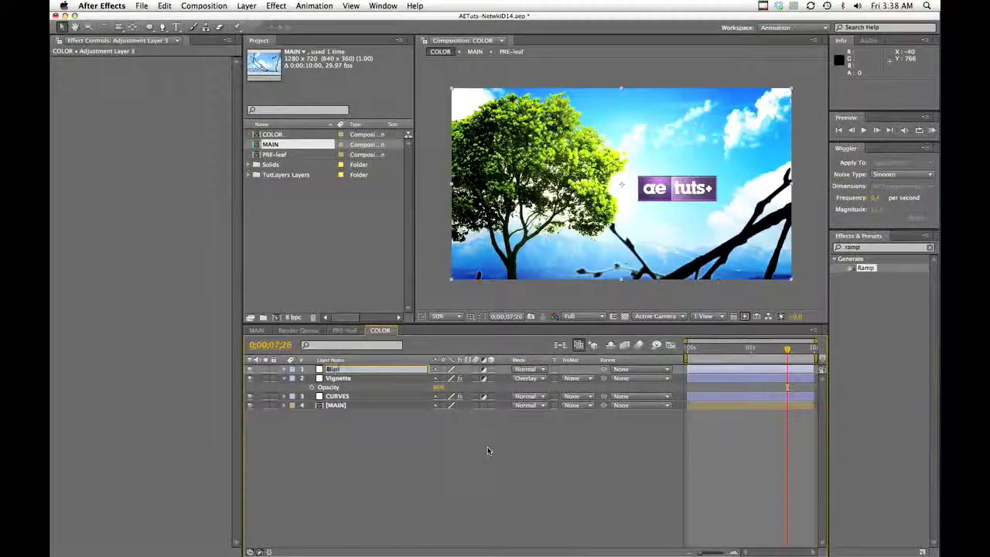
text(Vignette)
key(Return)
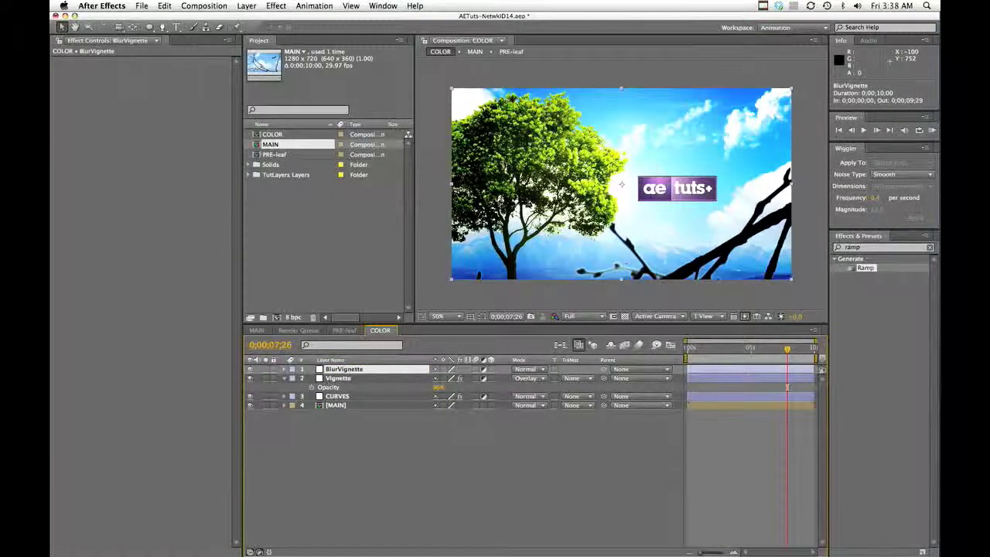
Apply the Fast Blur effect to the BlurVignette layer with a blurriness of 5.
click(284, 5)
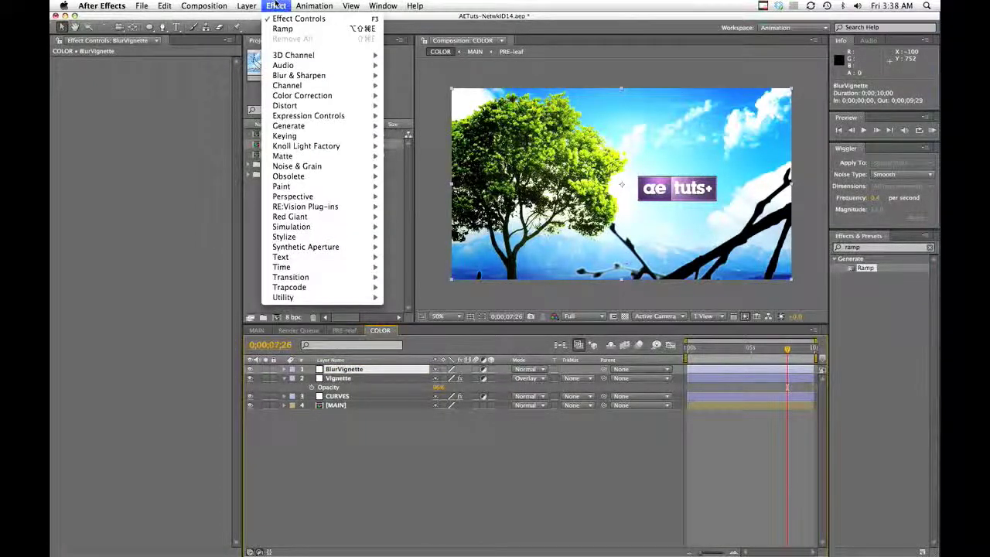
mouse_move(324, 75)
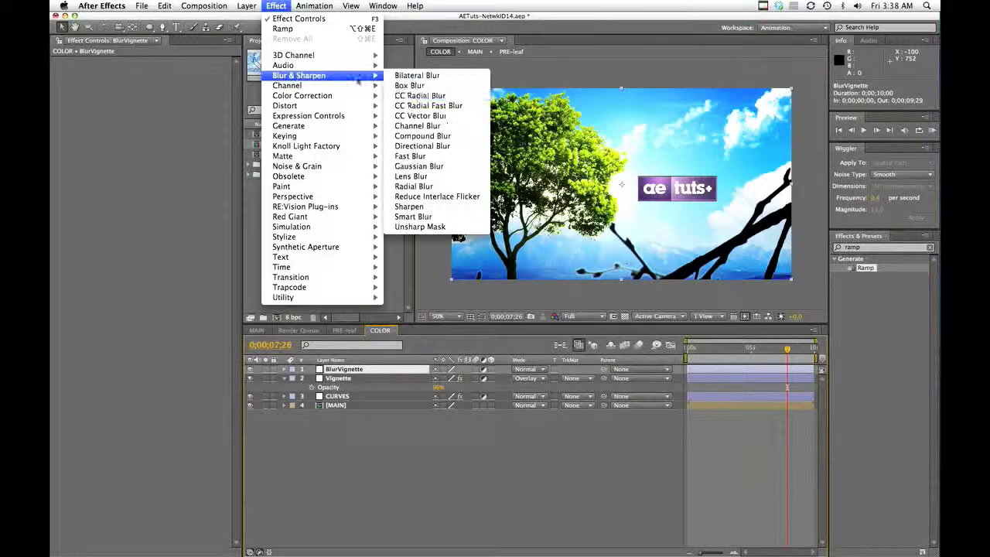
click(410, 155)
click(143, 78)
text(5)
key(Return)
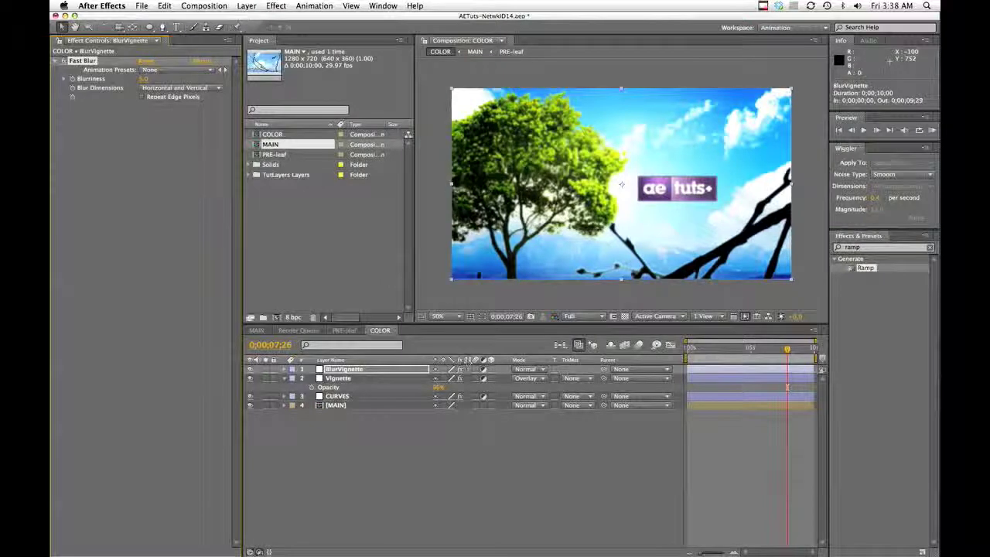
Draw an elliptical mask about 1118 by 866 pixels around the center of the BlurVignette layer and feather it by 150 pixels.
click(150, 26)
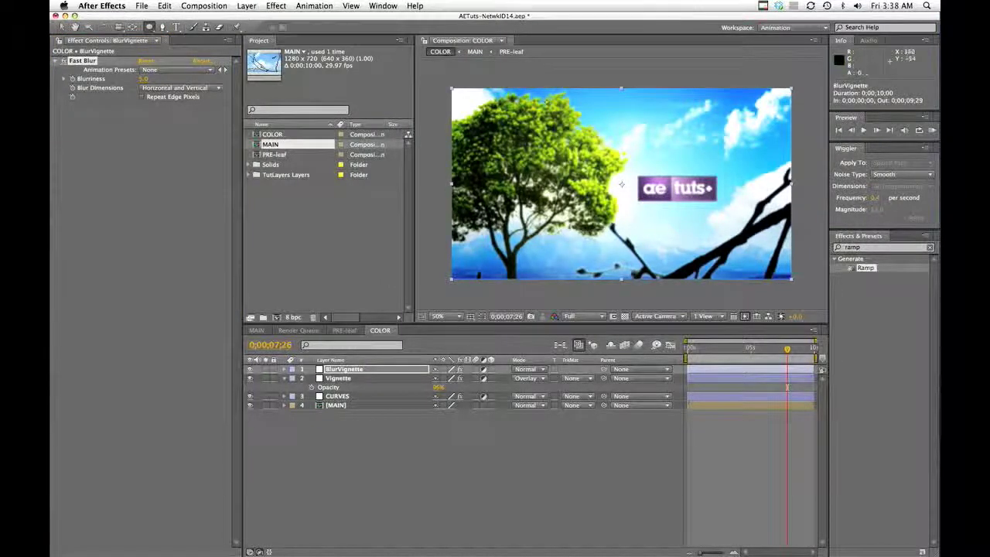
drag(473, 76, 773, 307)
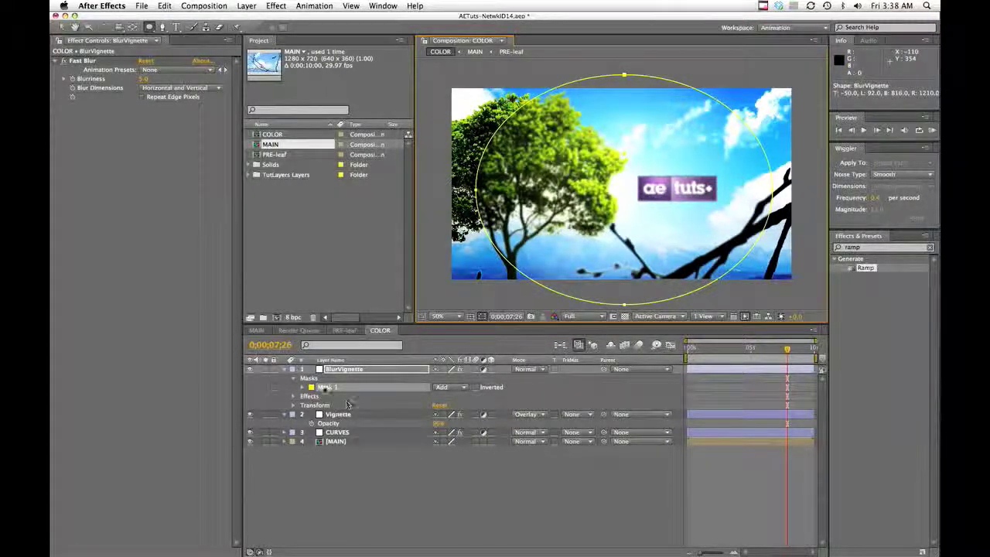
key(f)
click(444, 387)
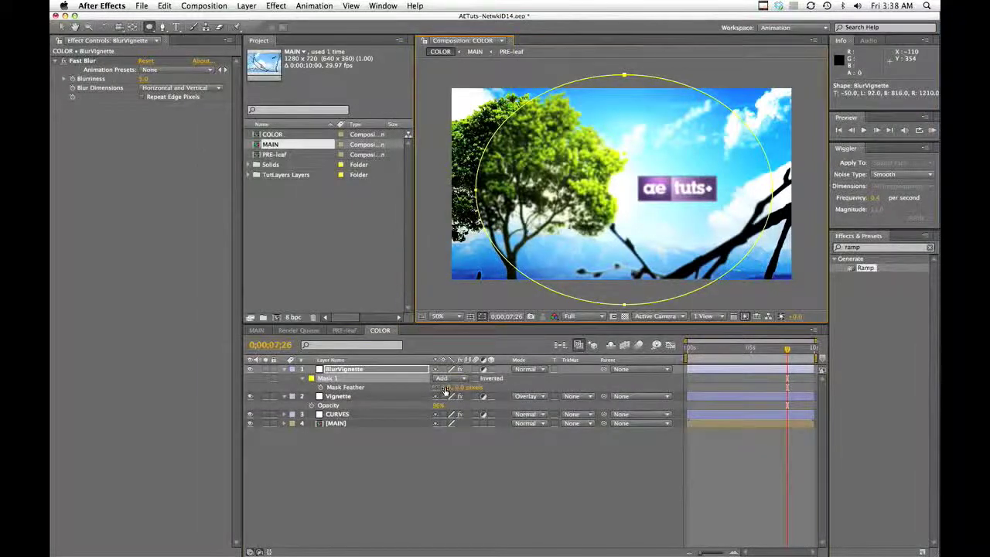
text(150)
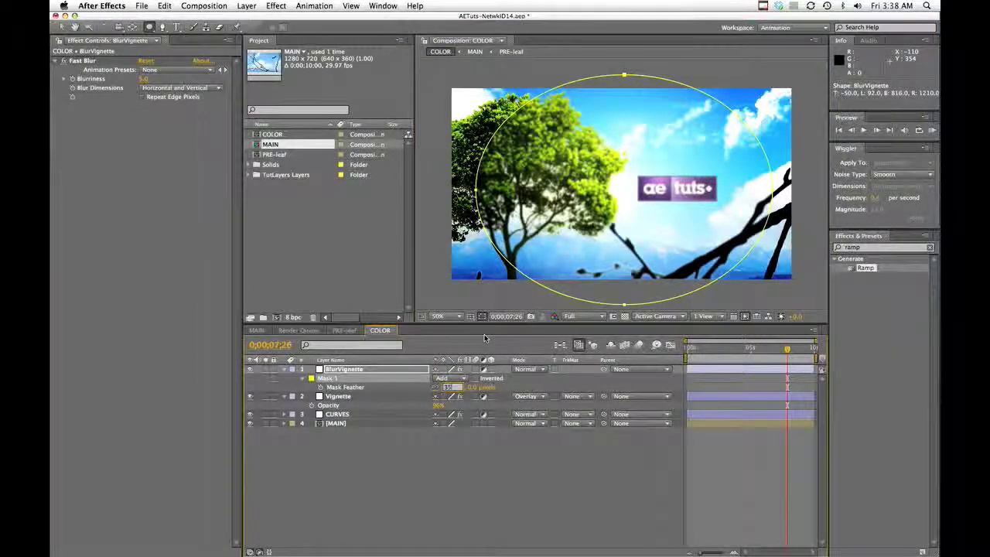
key(Return)
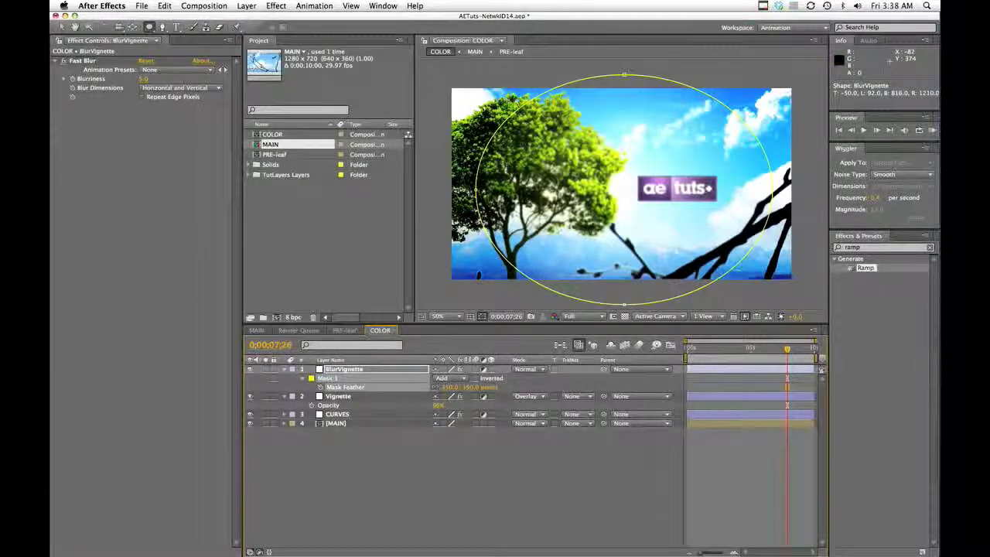
Set the elliptical mask on the BlurVignette layer to Subtract mode and deselect the layer.
click(464, 378)
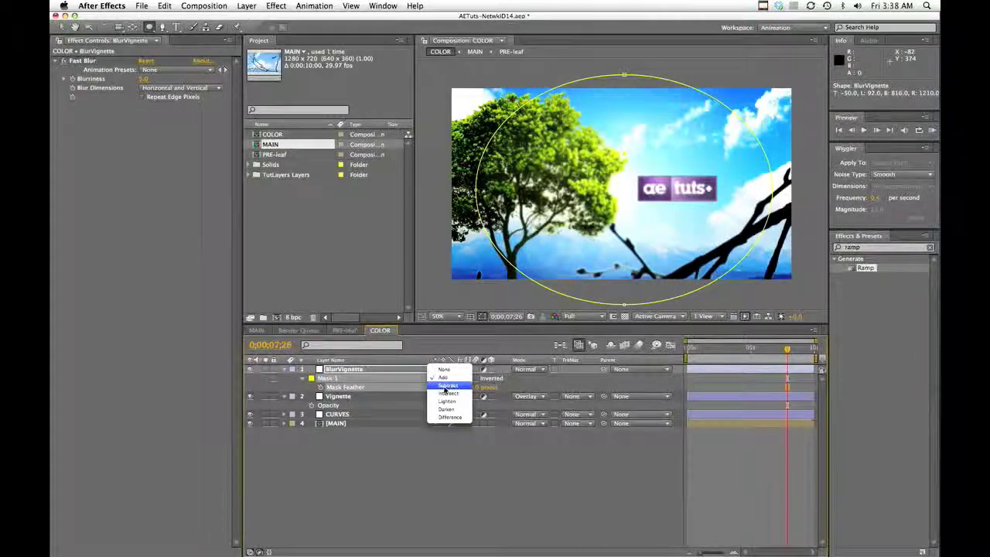
click(447, 386)
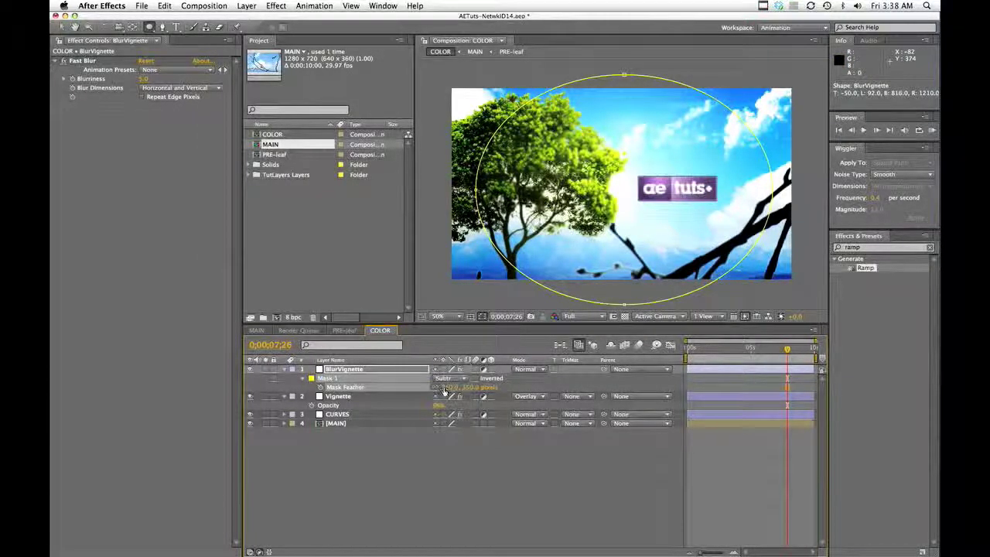
click(539, 466)
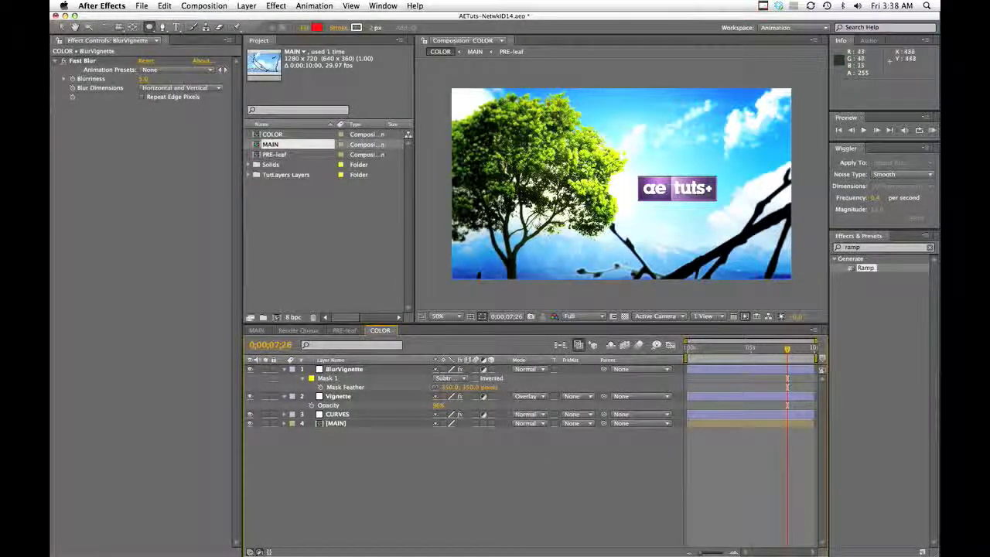
Examine the blurred edges around the tree, sky and branches up close in the COLOR composition.
key(period)
key(h)
drag(567, 205, 718, 290)
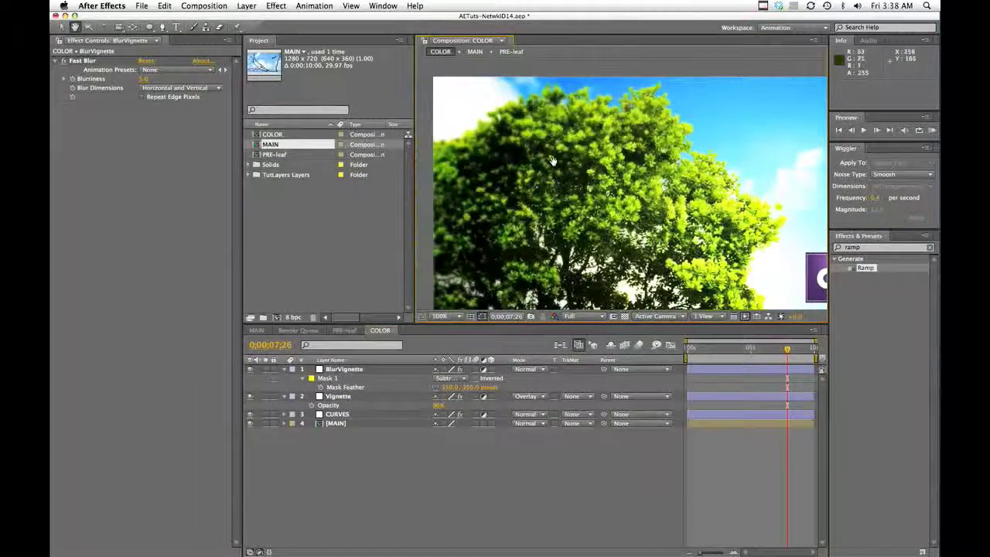
drag(563, 163, 634, 117)
drag(539, 173, 504, 96)
drag(528, 223, 468, 211)
drag(697, 184, 475, 199)
drag(616, 197, 521, 251)
drag(677, 66, 717, 202)
drag(646, 176, 740, 109)
drag(576, 214, 687, 126)
key(q)
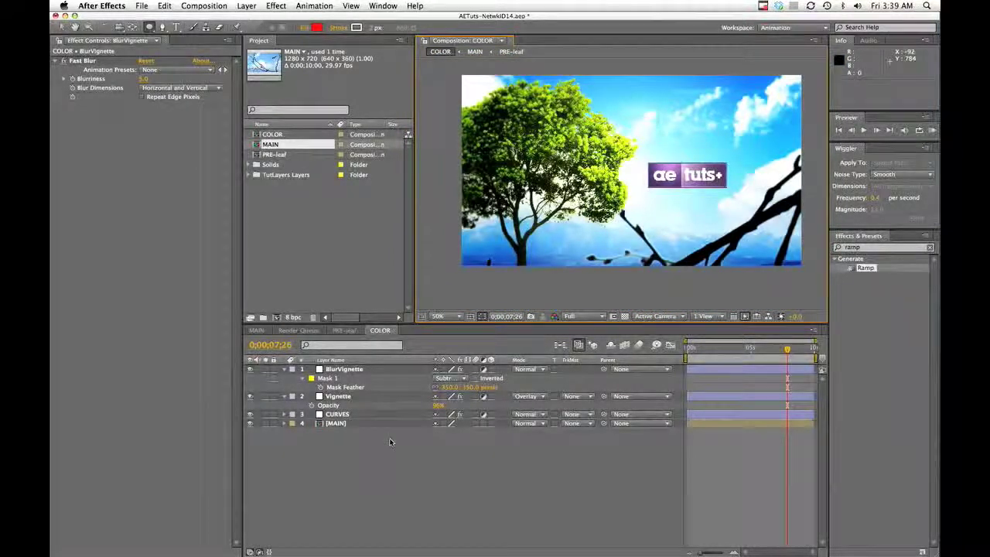
Add a new adjustment layer above BlurVignette, rename it Overlay, and collapse the BlurVignette layer's properties.
right_click(352, 490)
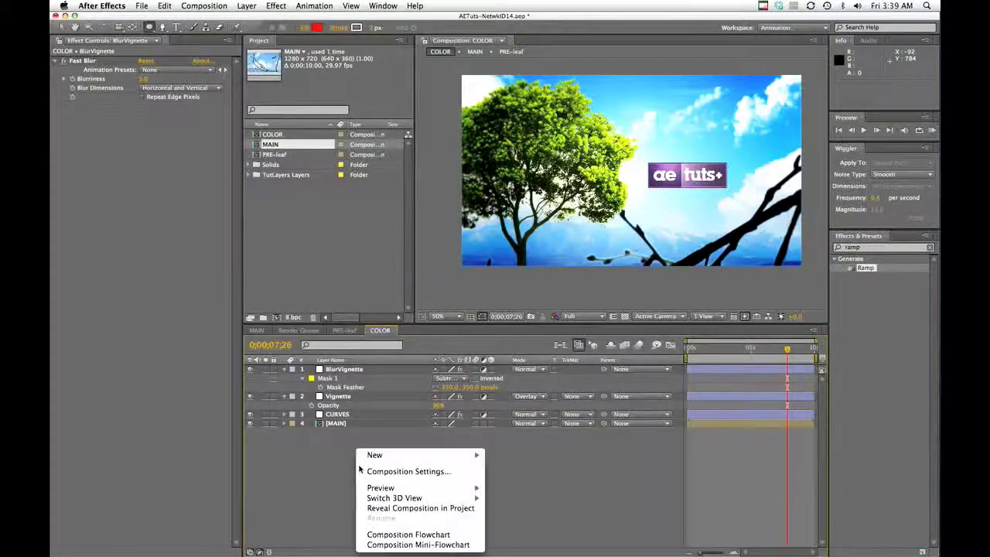
mouse_move(413, 457)
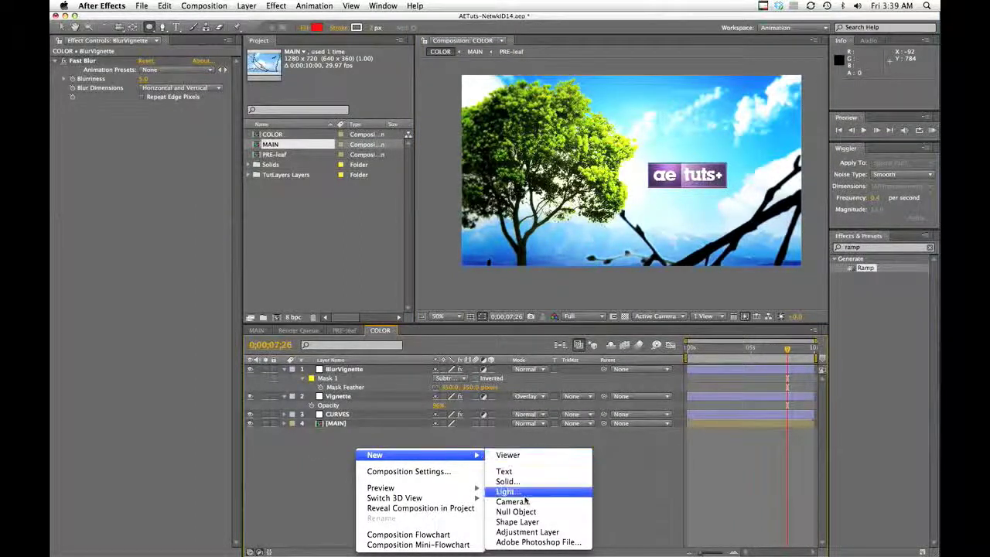
click(527, 531)
key(Return)
text(Coerlay)
key(Return)
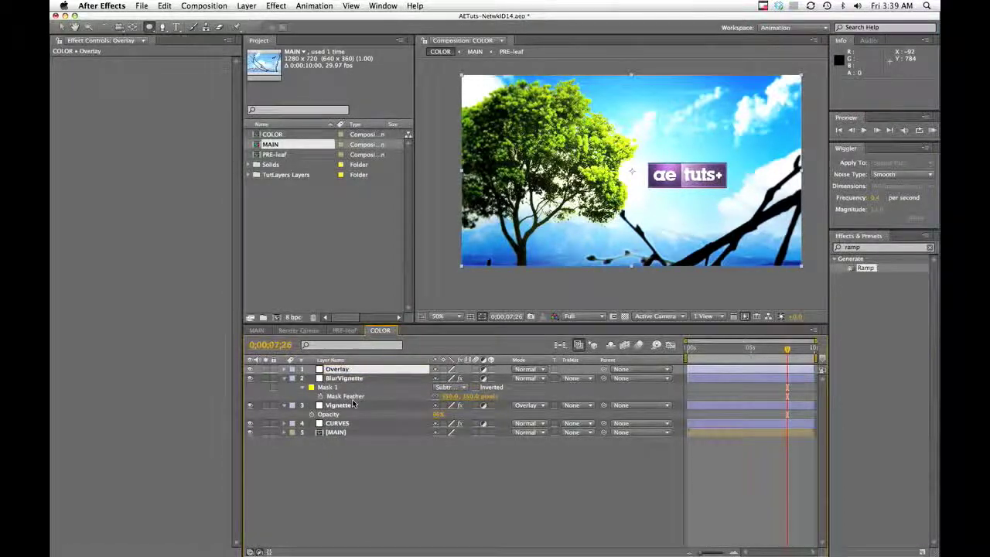
click(283, 378)
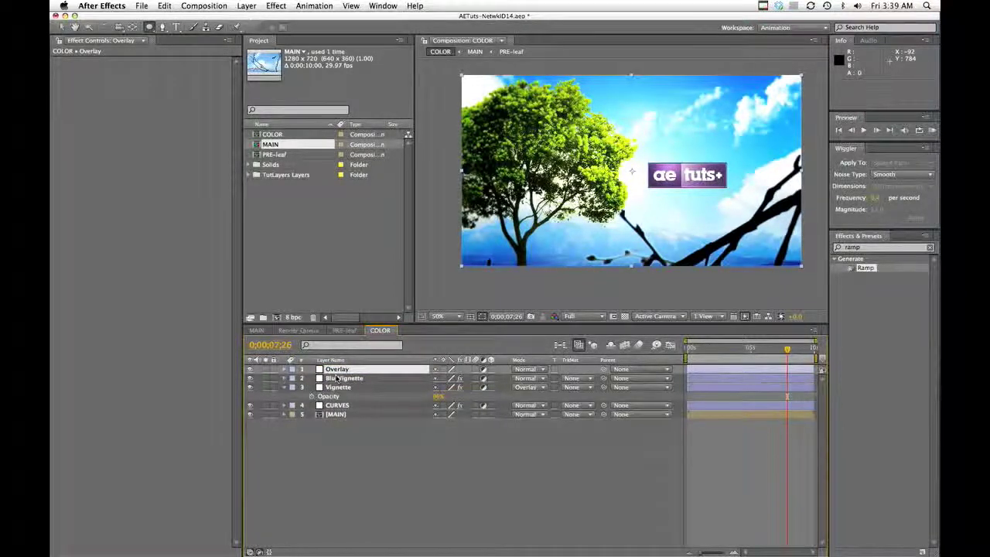
Apply the Fast Blur effect to the Overlay layer with a blurriness of 4.
click(340, 370)
click(276, 6)
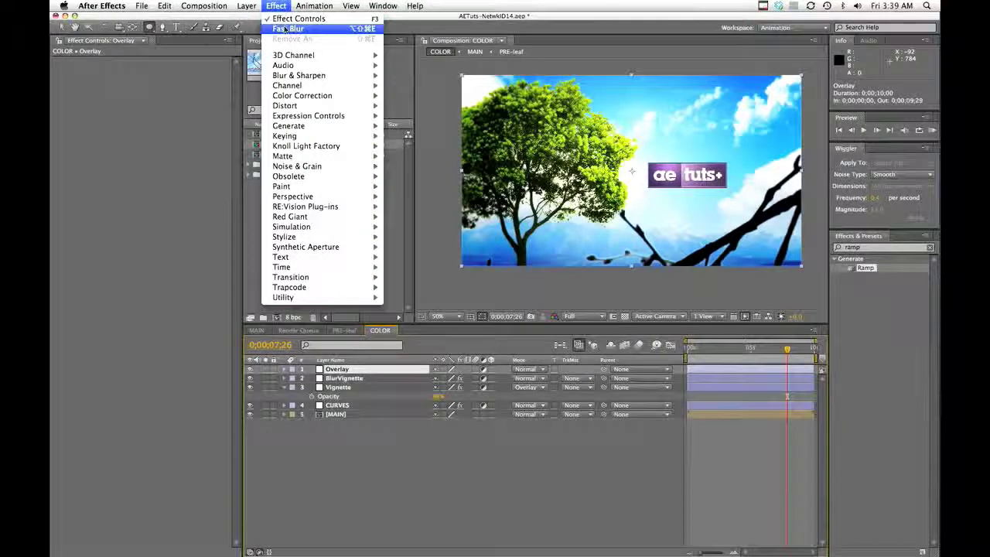
click(288, 27)
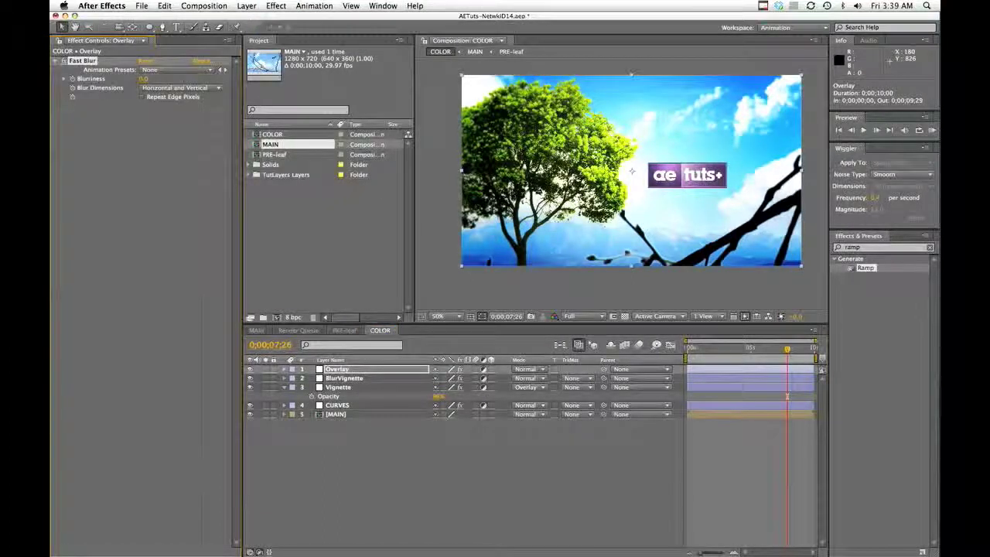
click(146, 79)
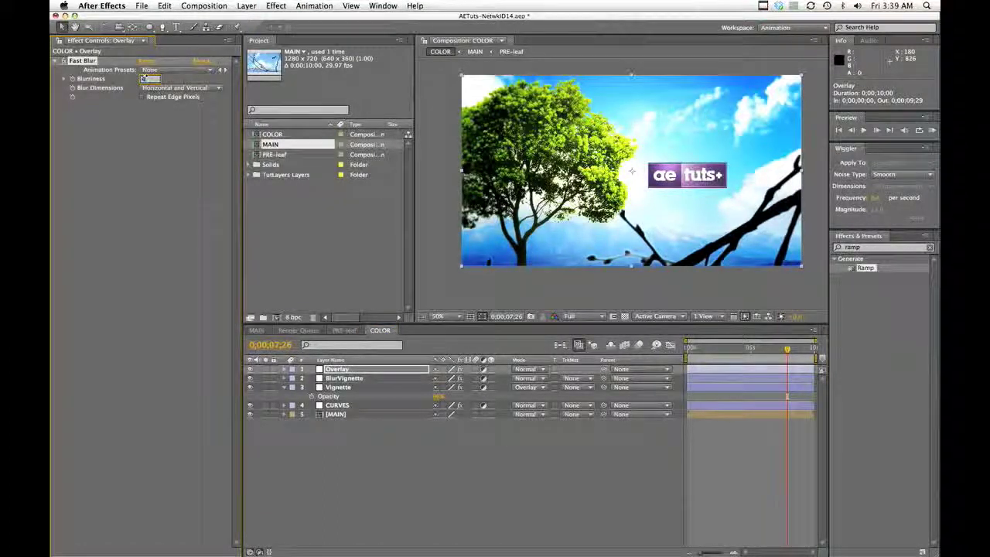
text(4)
key(Return)
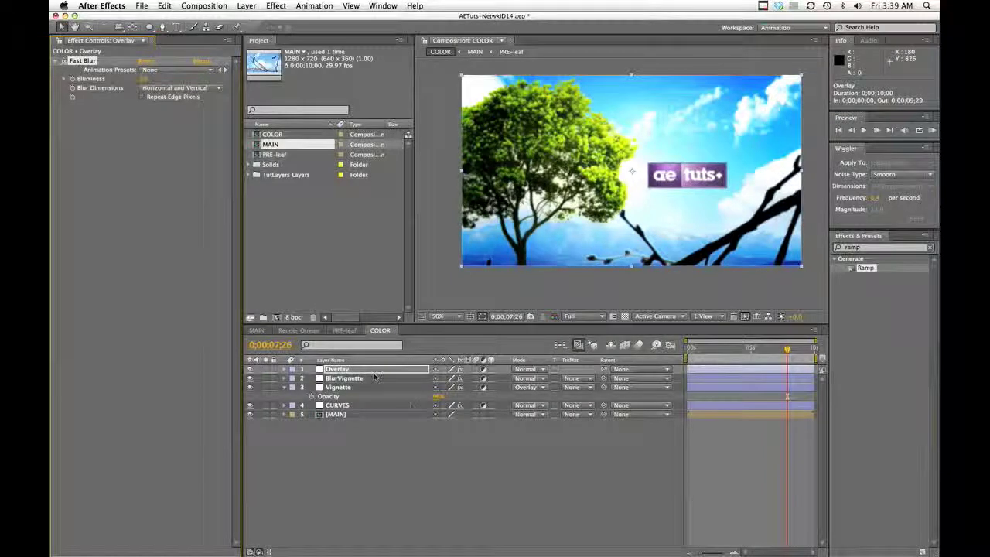
Change the Overlay layer's blending mode to Overlay and reduce its opacity to soften the contrast.
click(284, 369)
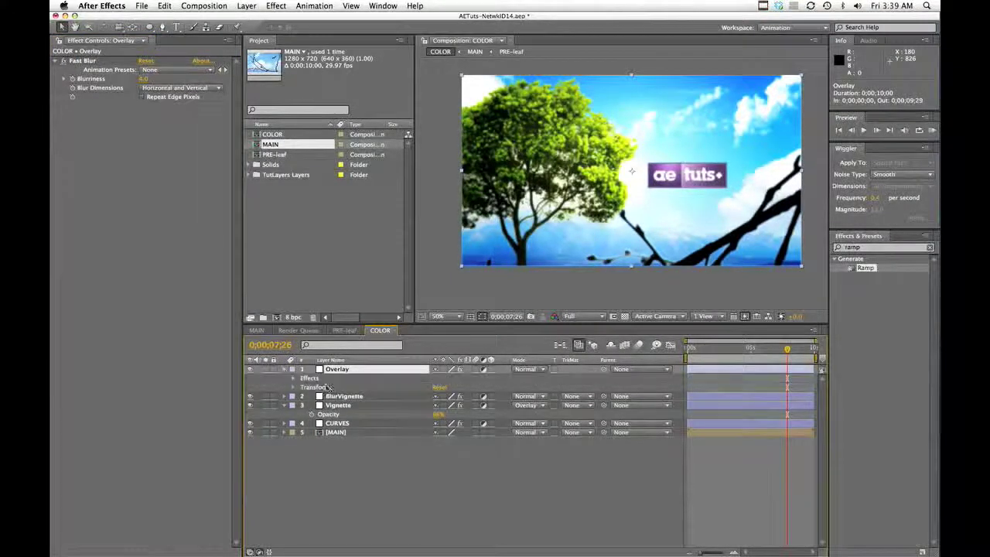
click(294, 378)
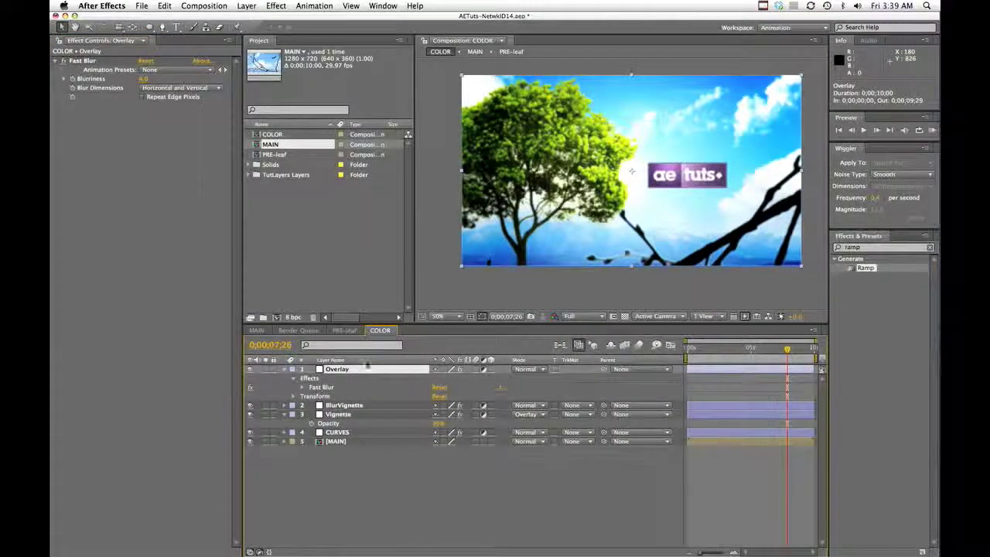
click(543, 369)
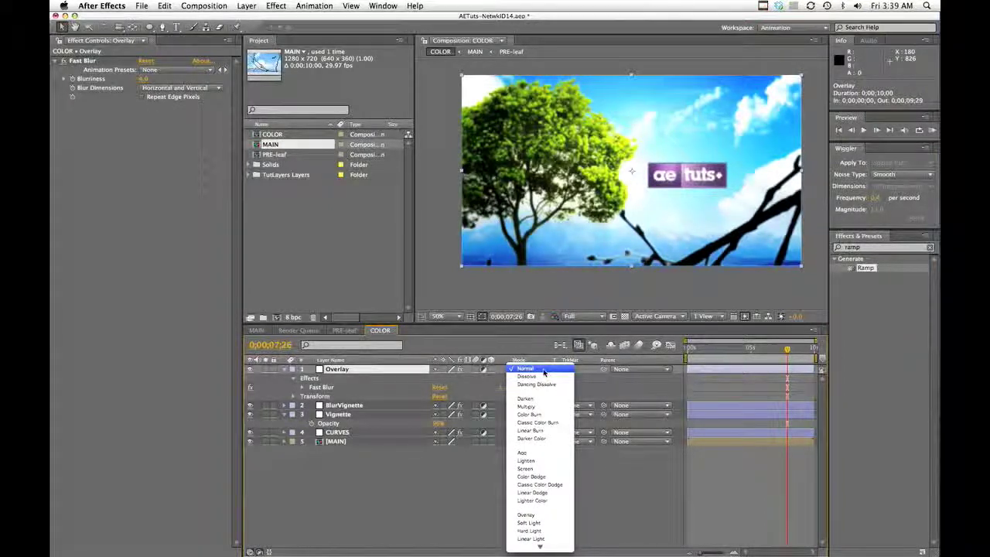
click(524, 515)
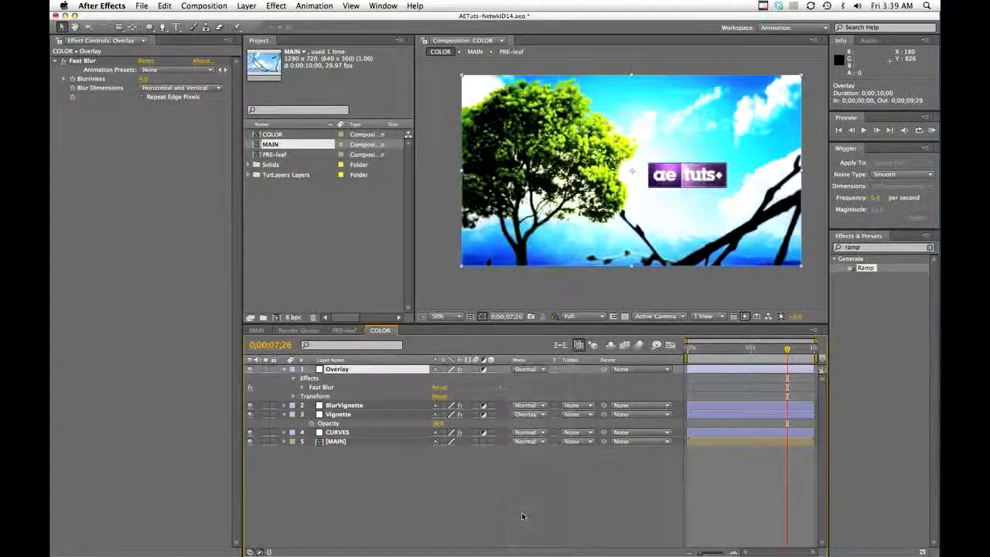
key(t)
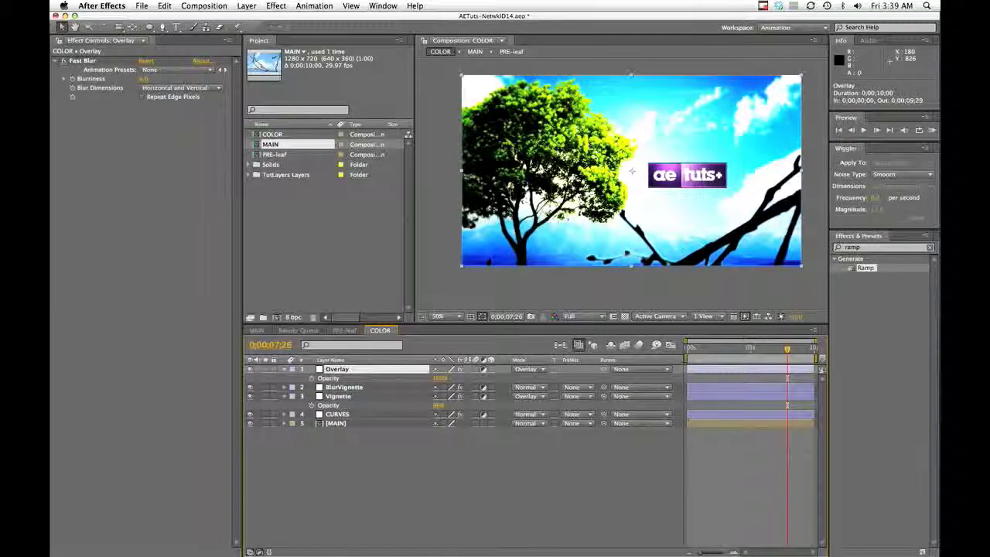
drag(440, 379, 455, 379)
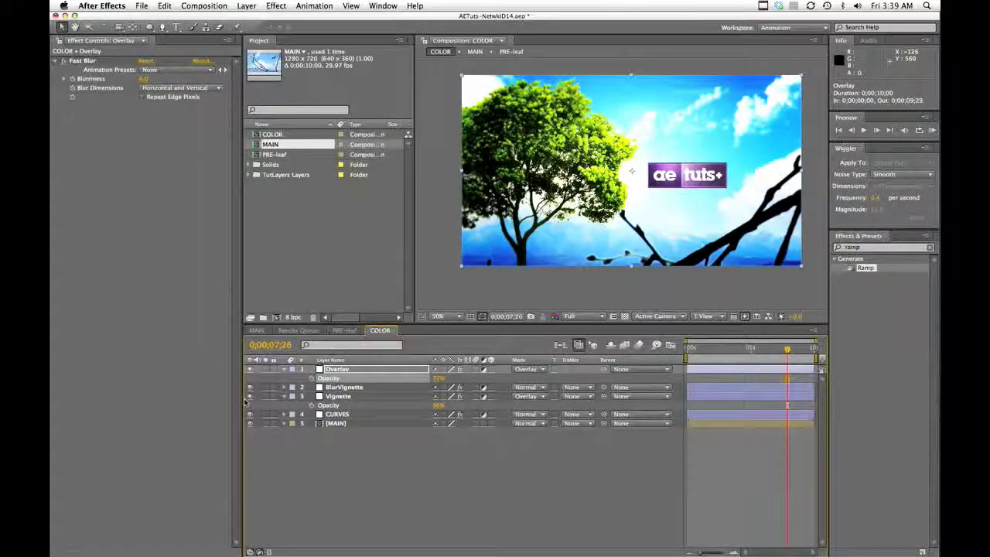
Lower the Vignette layer's opacity slightly and set the Overlay layer's opacity to about 41%.
click(338, 395)
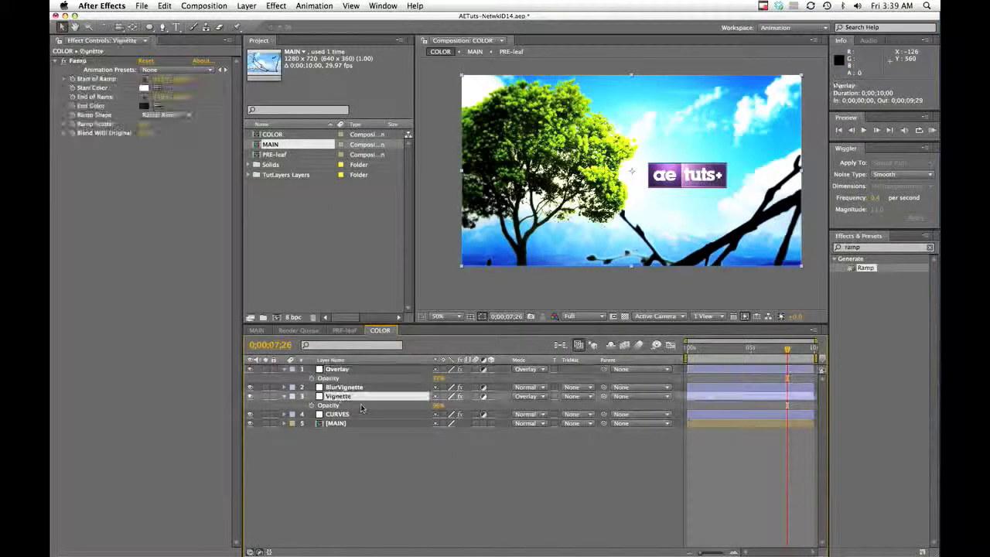
mouse_move(435, 411)
mouse_down()
mouse_move(412, 405)
mouse_move(426, 404)
mouse_up()
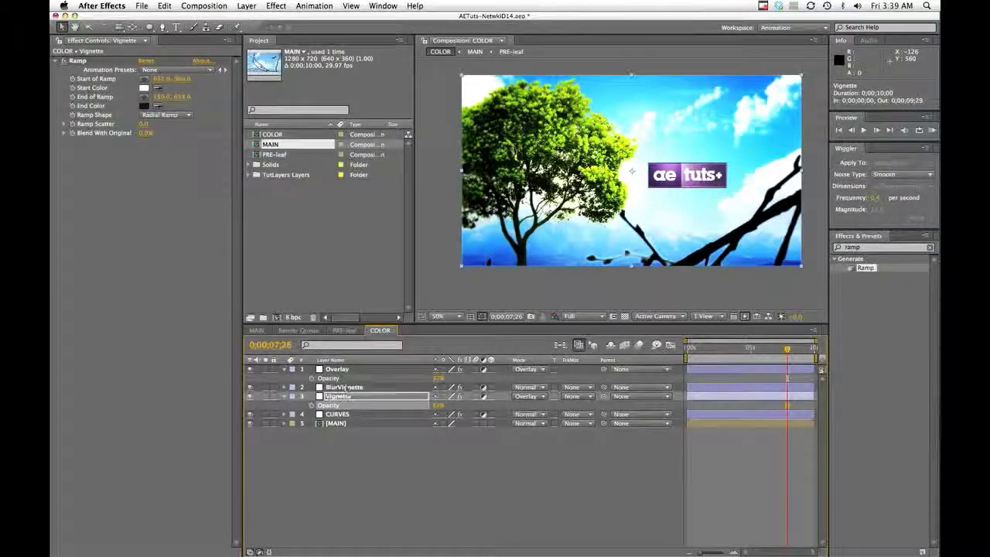
click(337, 369)
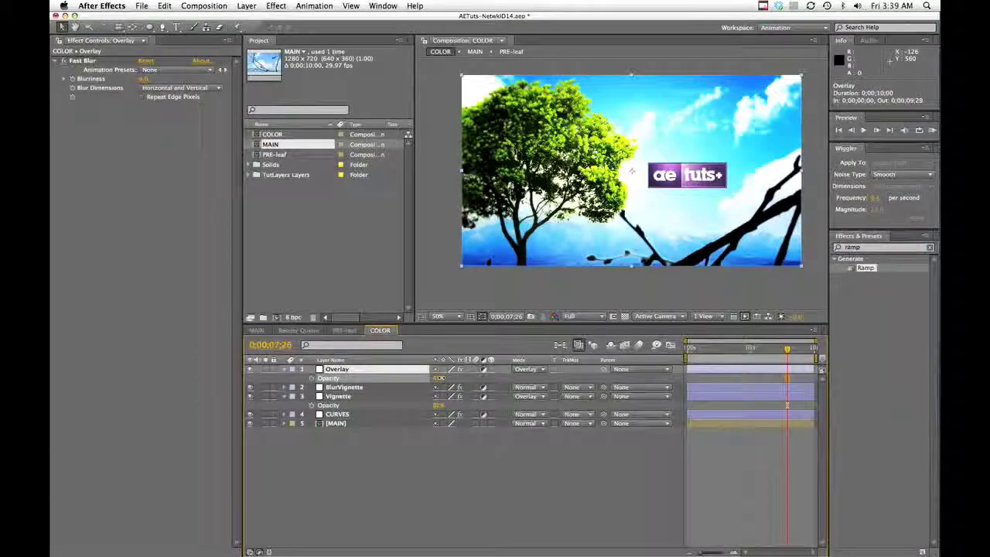
scroll(627, 153, up, 2)
scroll(627, 153, up, 1)
scroll(627, 153, down, 3)
drag(553, 170, 509, 148)
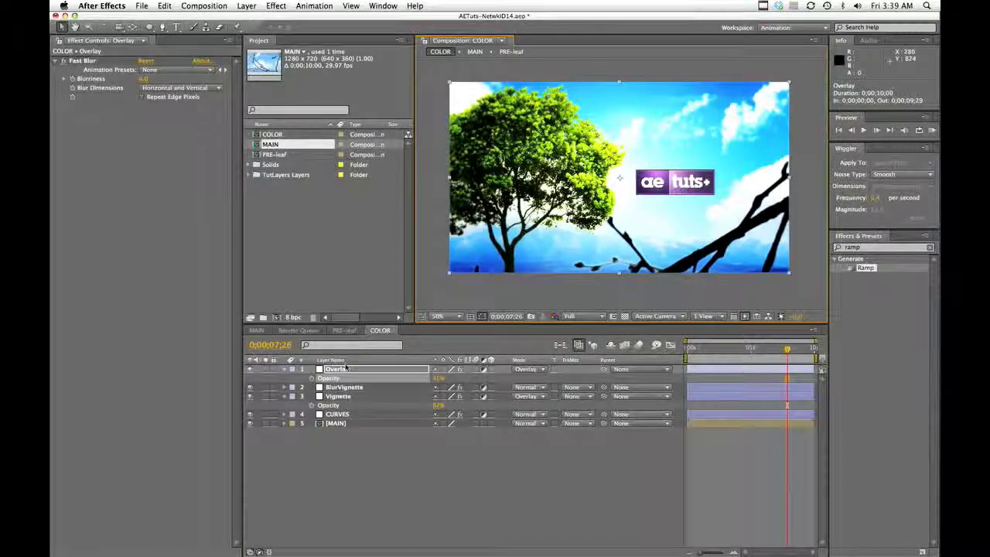
Scrub through the COLOR composition's timeline to examine the overlay glow at different moments of the animation.
click(736, 353)
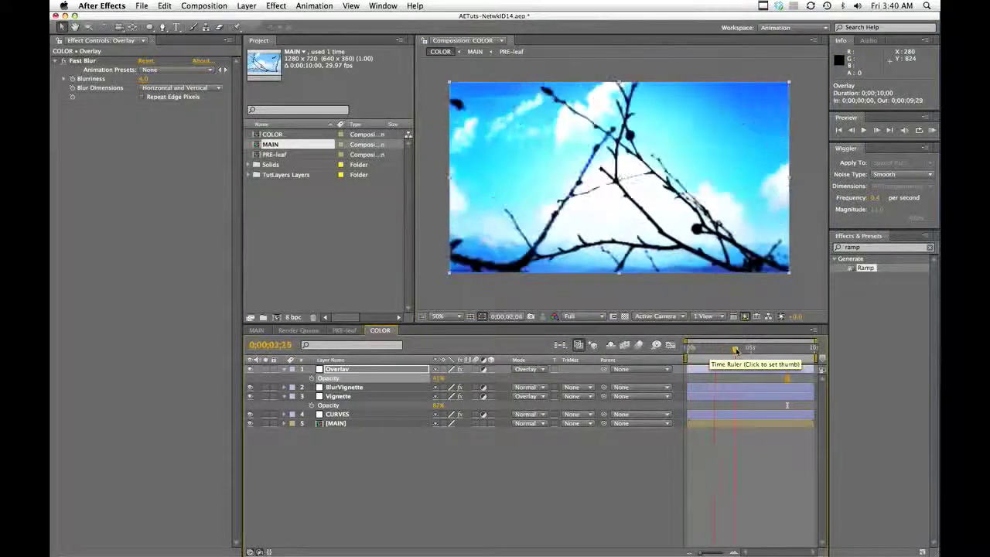
drag(736, 351, 790, 350)
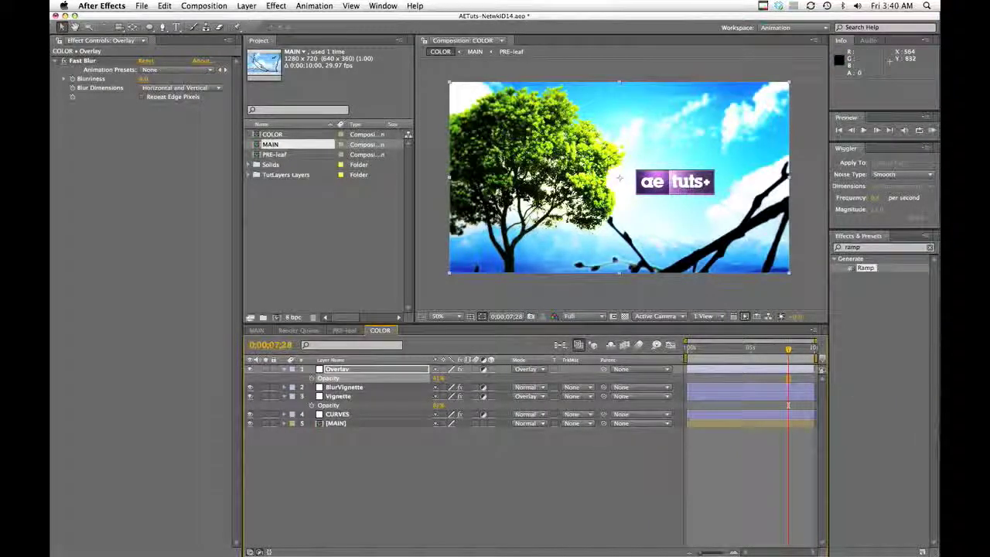
drag(788, 350, 797, 350)
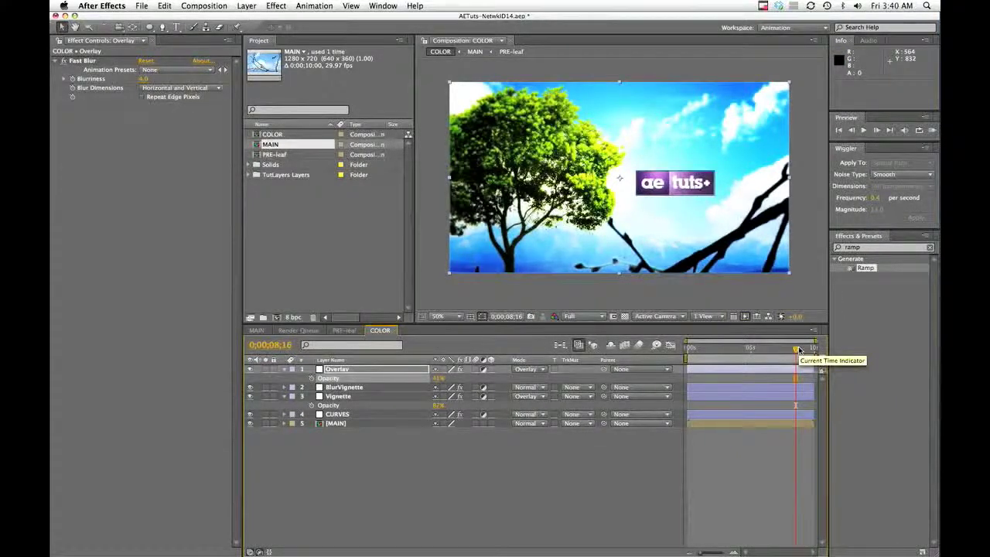
Add a new adjustment layer above Overlay in the COLOR composition and rename it 4color.
click(332, 483)
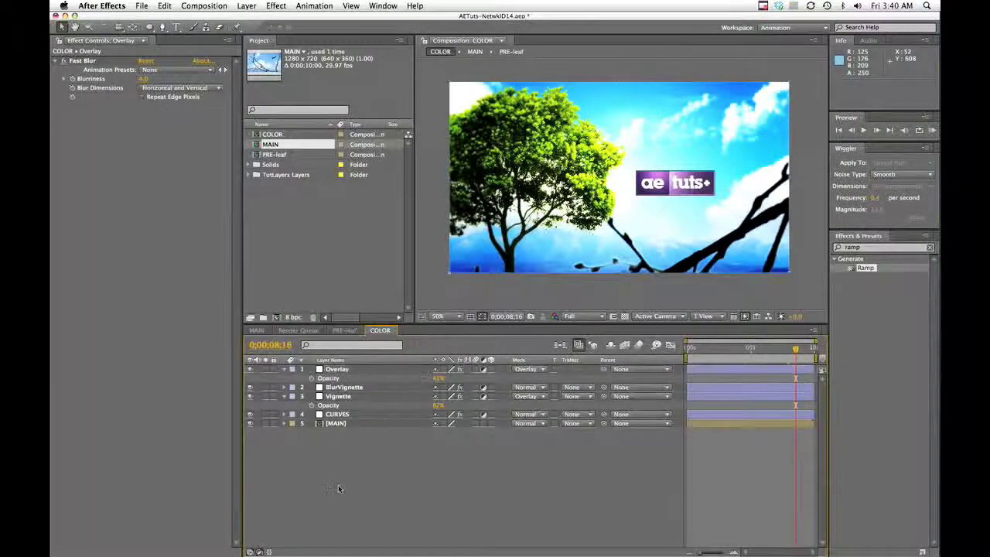
right_click(338, 484)
mouse_move(355, 456)
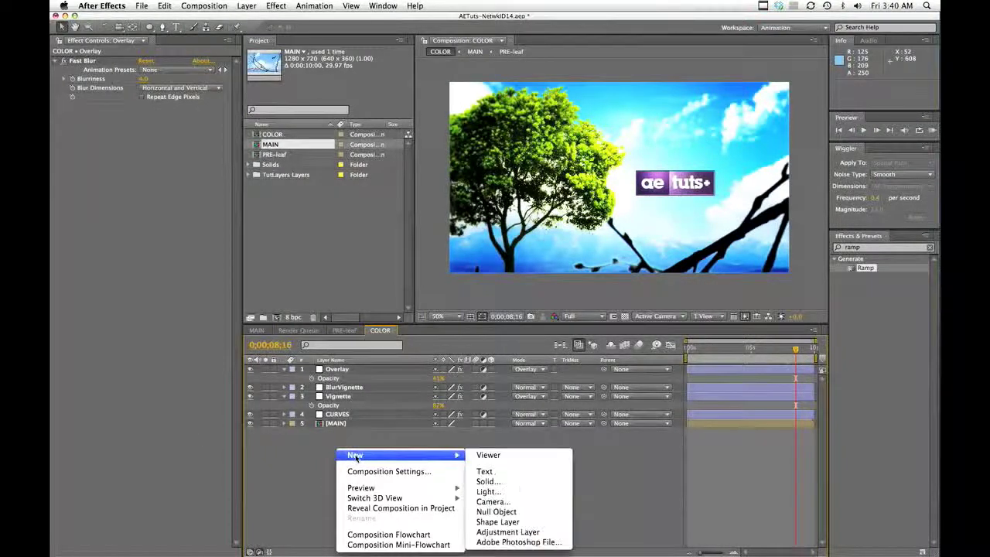
click(516, 533)
text(4color)
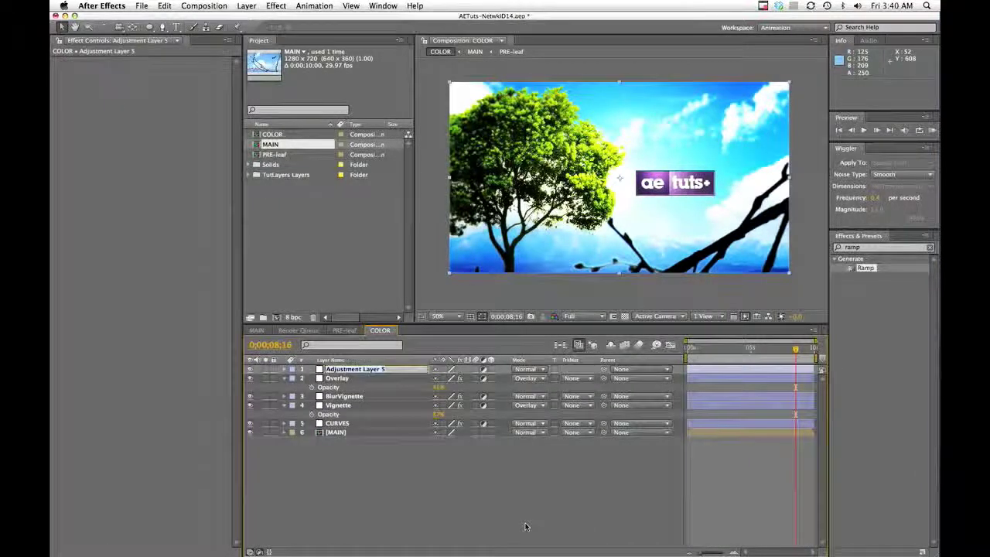
key(Return)
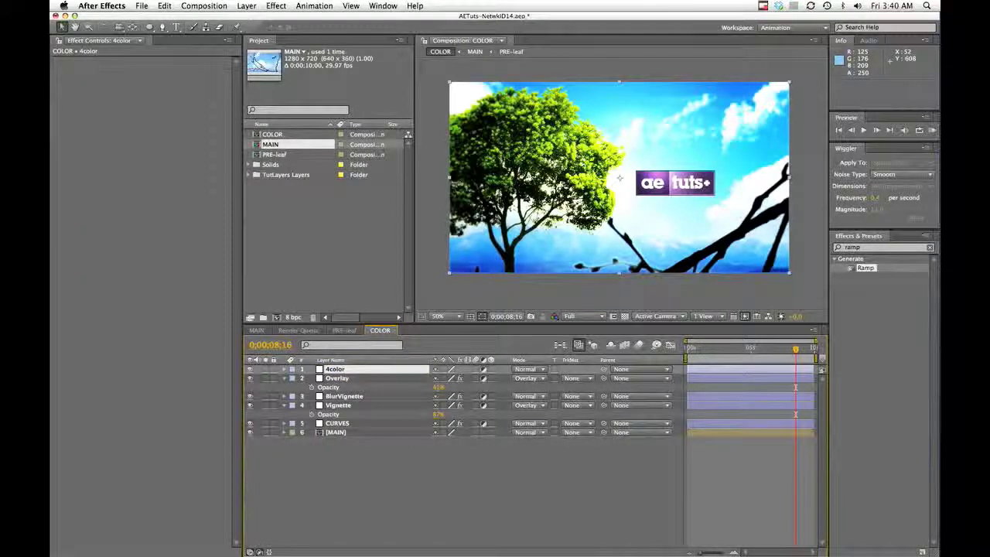
Find the 4-Color Gradient effect and apply it to the 4color layer.
click(858, 247)
text(4)
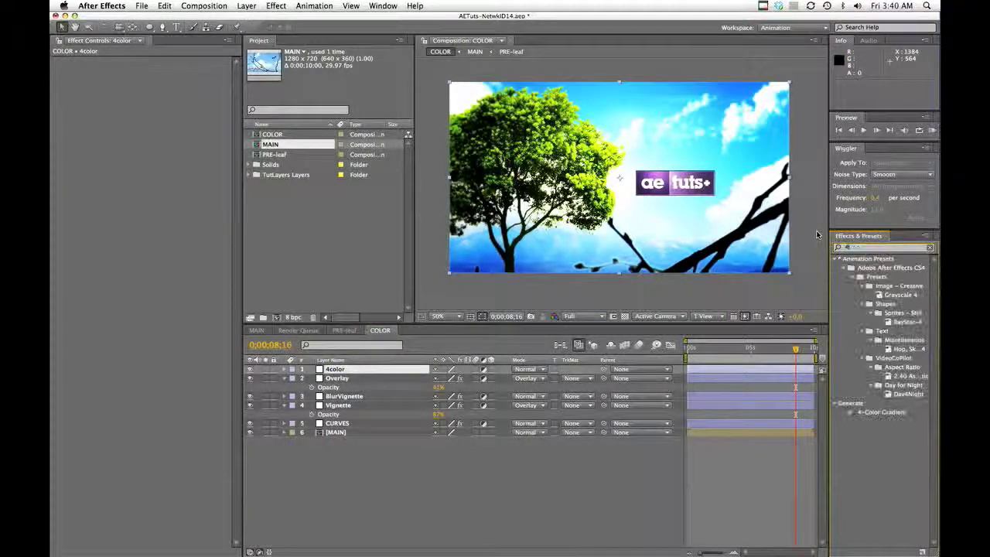
drag(864, 416, 365, 374)
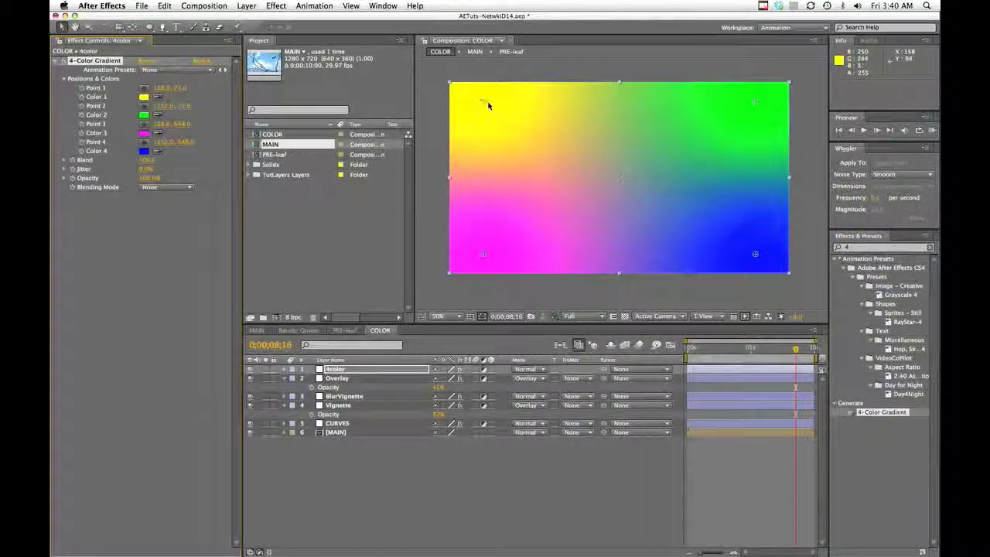
Change Color 1 of the 4-Color Gradient to a warmer, slightly muted yellow, F0D628.
click(143, 97)
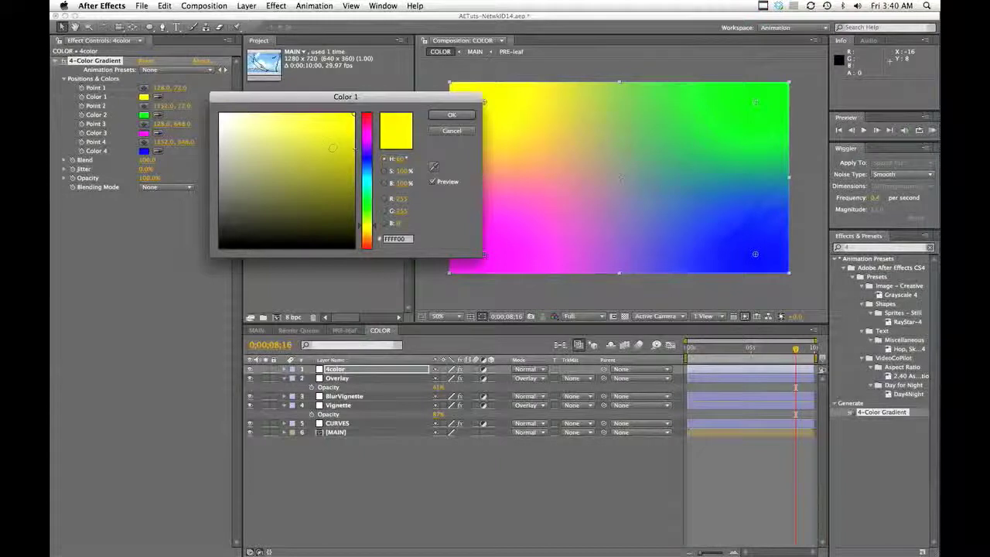
drag(336, 128, 332, 119)
drag(369, 230, 369, 231)
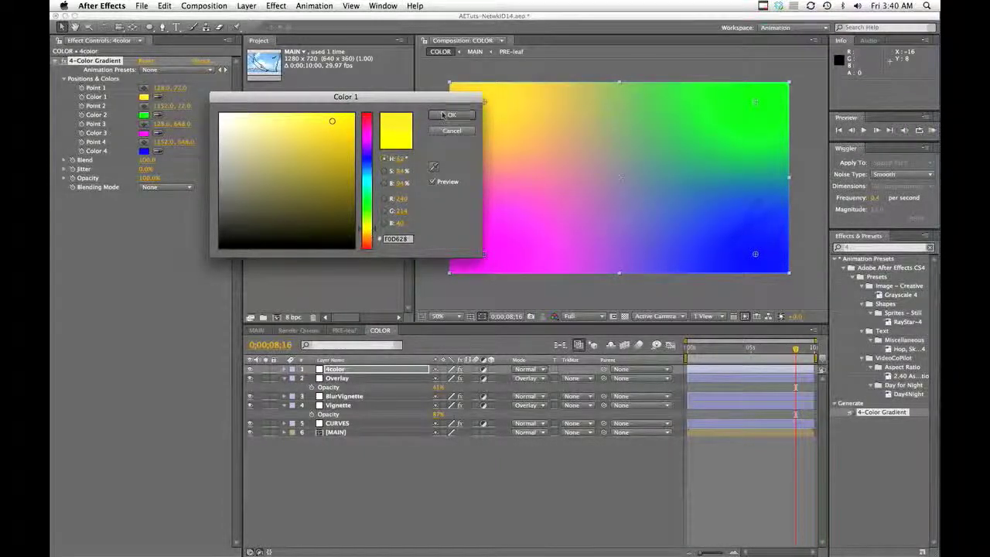
click(442, 115)
Change Color 2 of the 4-Color Gradient to a pale, desaturated green.
click(143, 114)
click(247, 134)
drag(259, 143, 257, 140)
drag(362, 205, 367, 213)
click(445, 115)
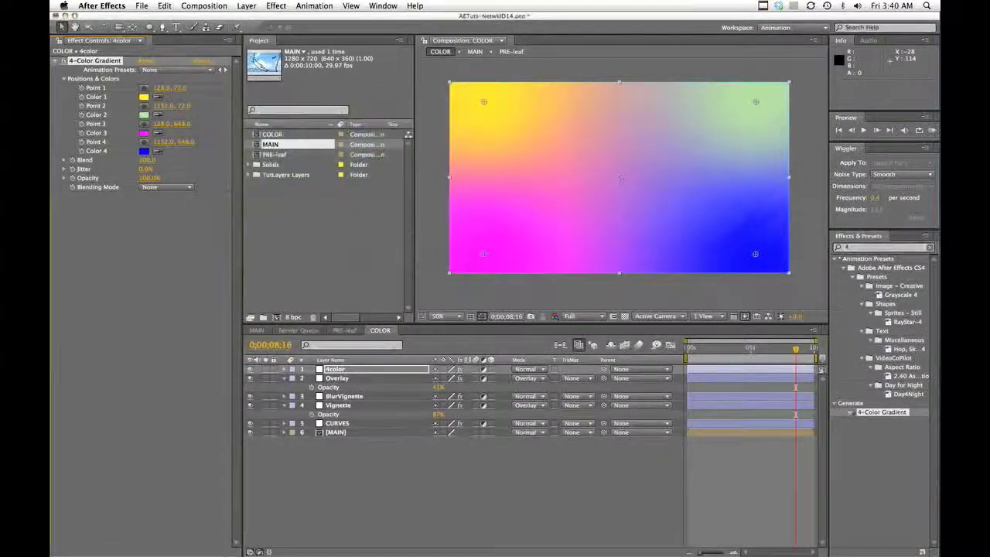
Change Color 3 of the 4-Color Gradient to orange and Color 4 to a bright red-orange.
click(144, 132)
drag(365, 228, 371, 238)
click(457, 117)
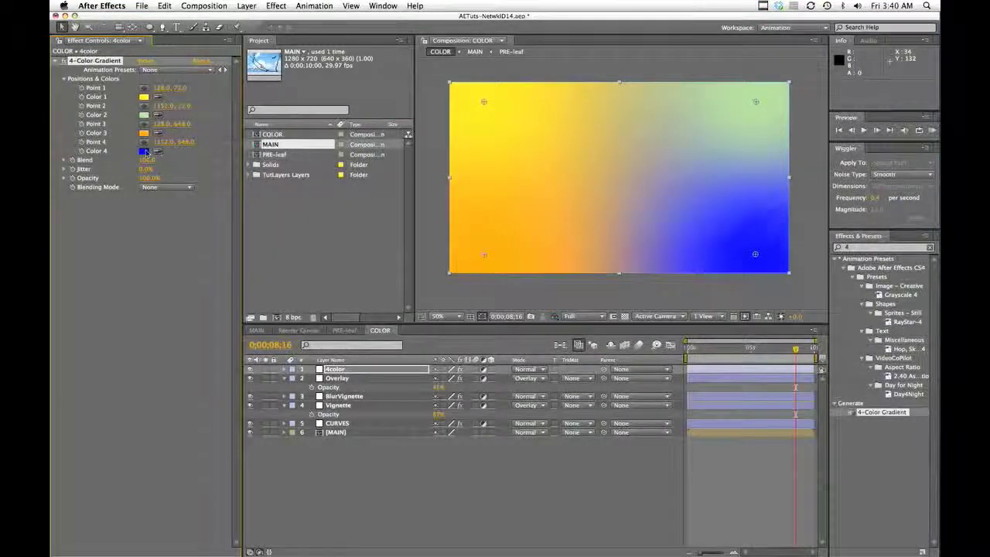
click(144, 151)
drag(372, 241, 373, 245)
click(444, 115)
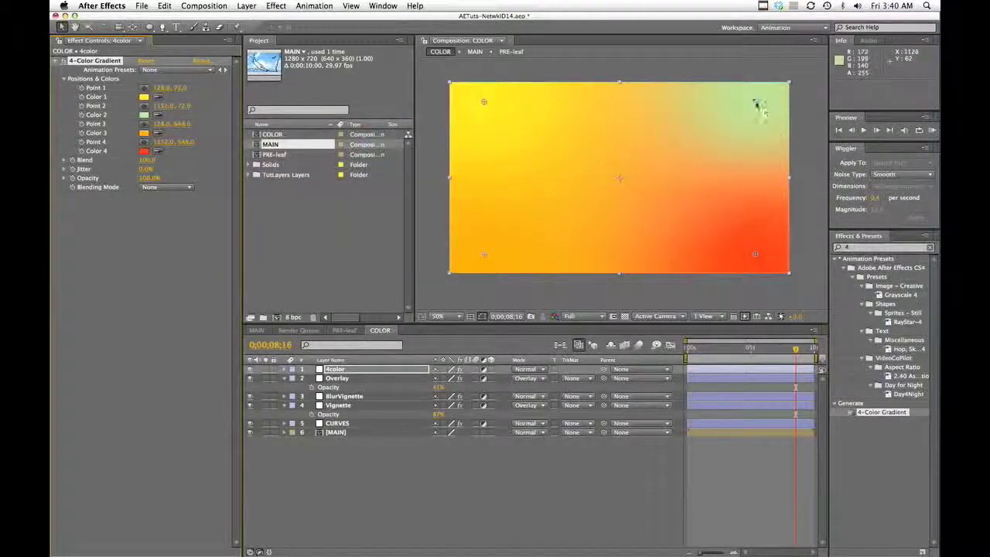
Change Color 2 of the 4-Color Gradient to a medium blue and move Point 2 above the frame to about 1046, -32.
click(144, 114)
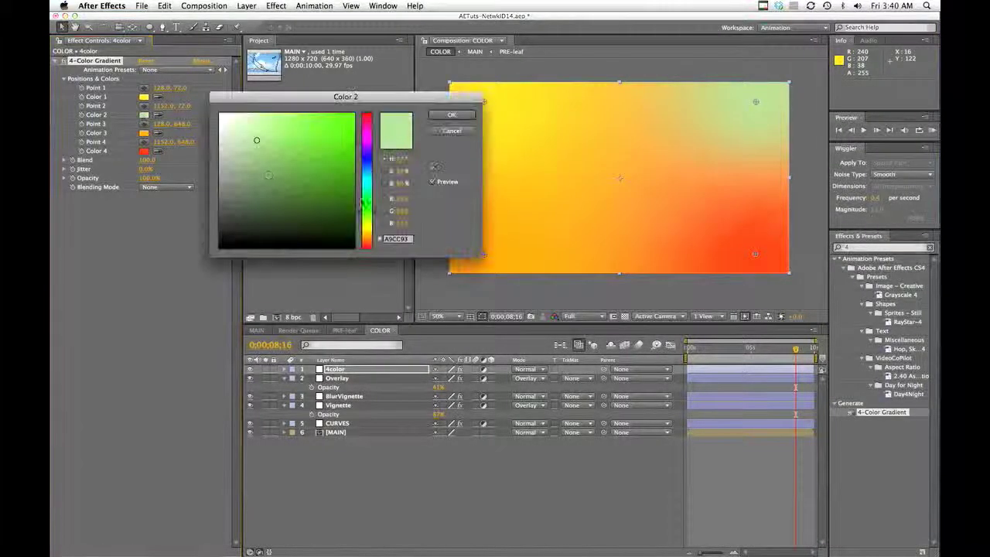
click(371, 172)
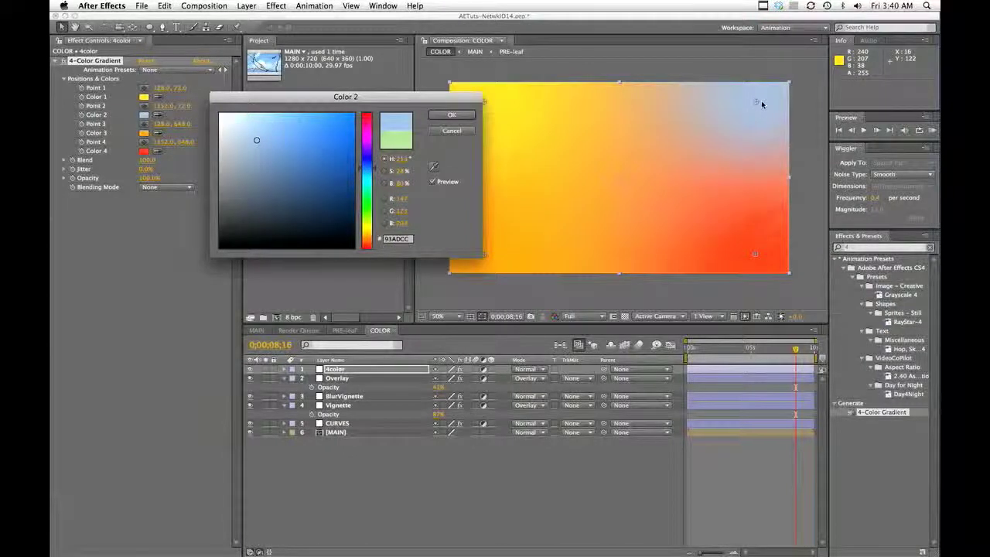
click(309, 131)
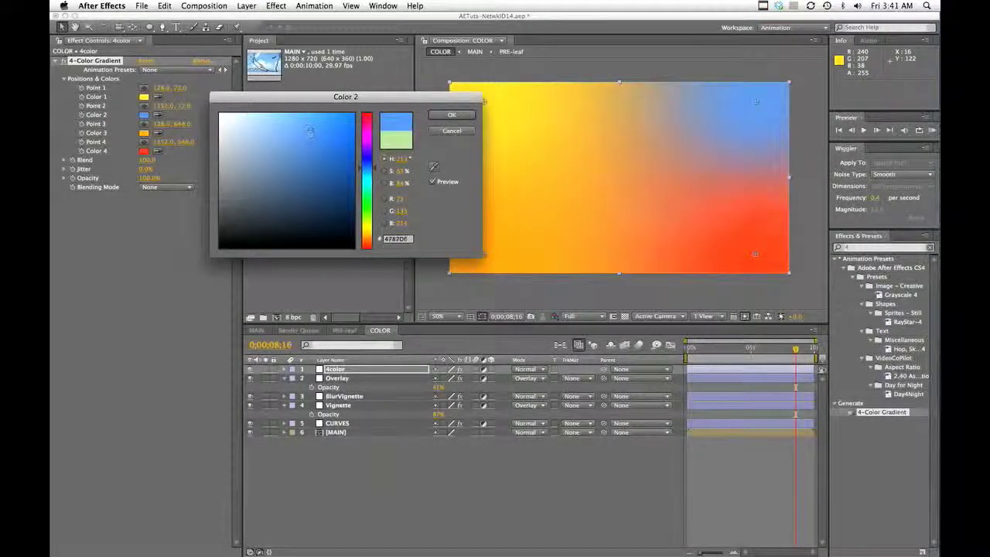
click(447, 116)
drag(755, 103, 727, 75)
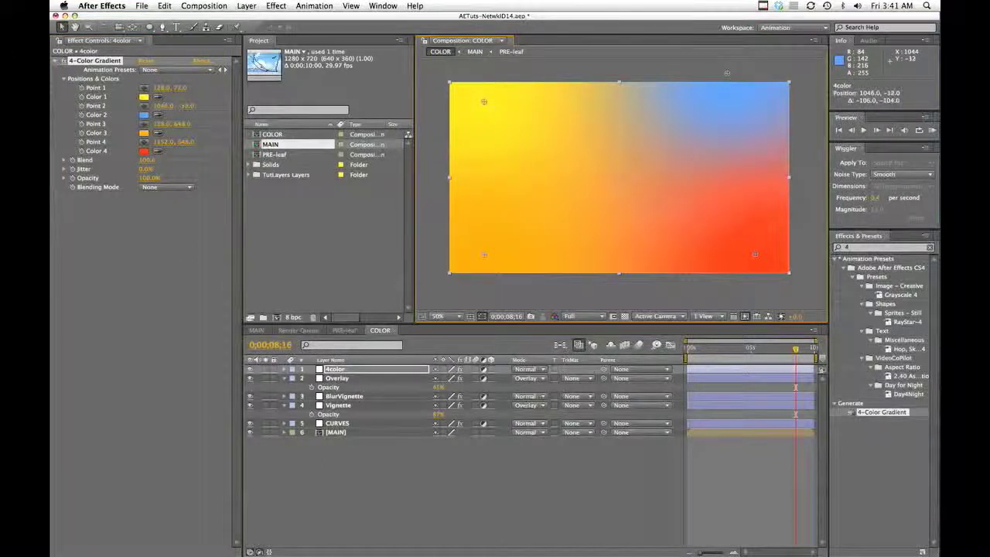
Set the 4color layer's blending mode to Color and save the project.
click(335, 369)
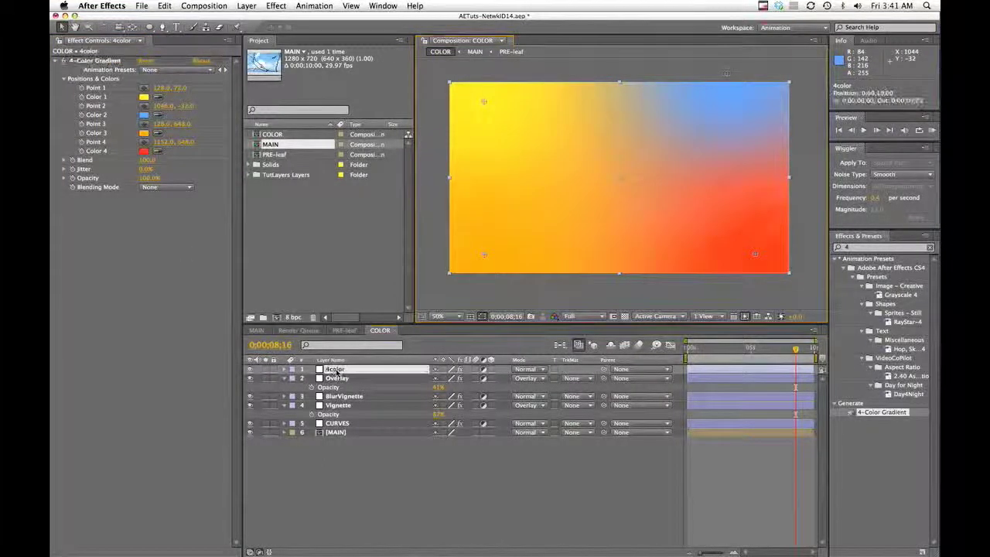
click(546, 370)
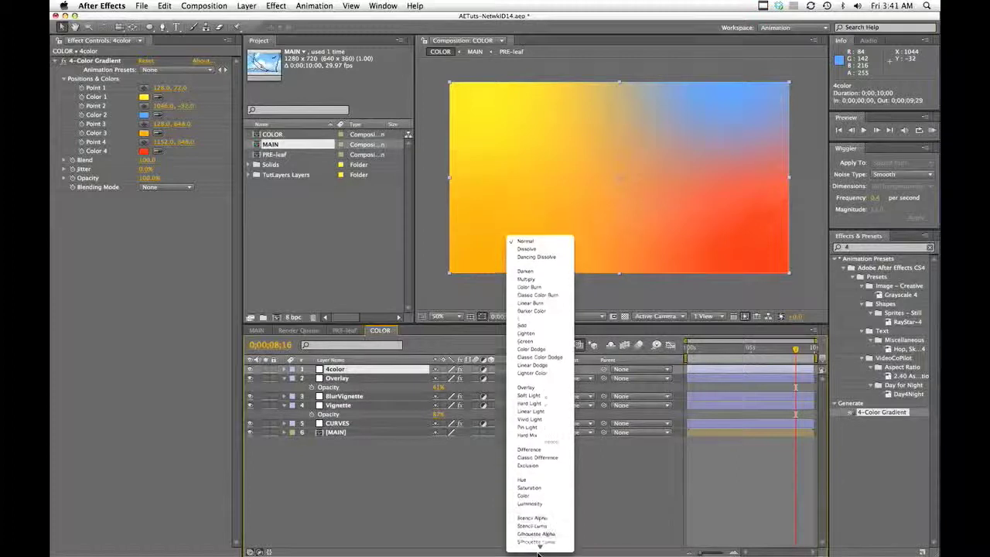
click(533, 475)
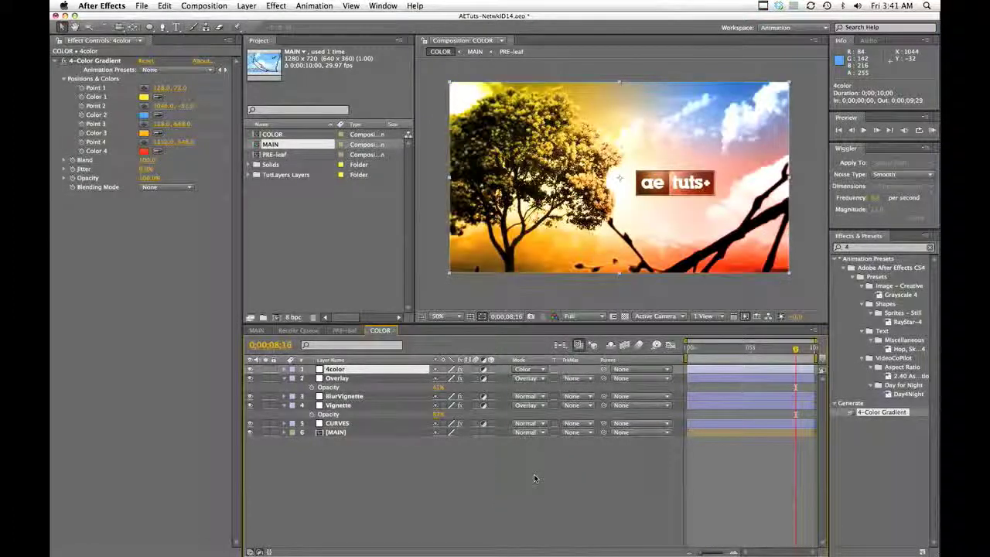
key(super+s)
Lower the 4color layer's opacity to 47%, checking the tint on frames across the animation.
key(t)
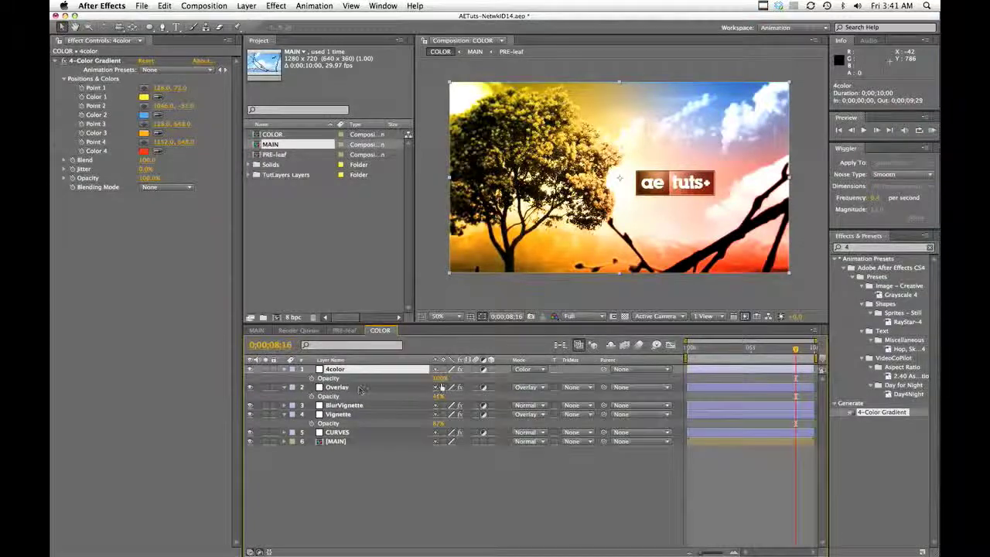
drag(439, 379, 389, 380)
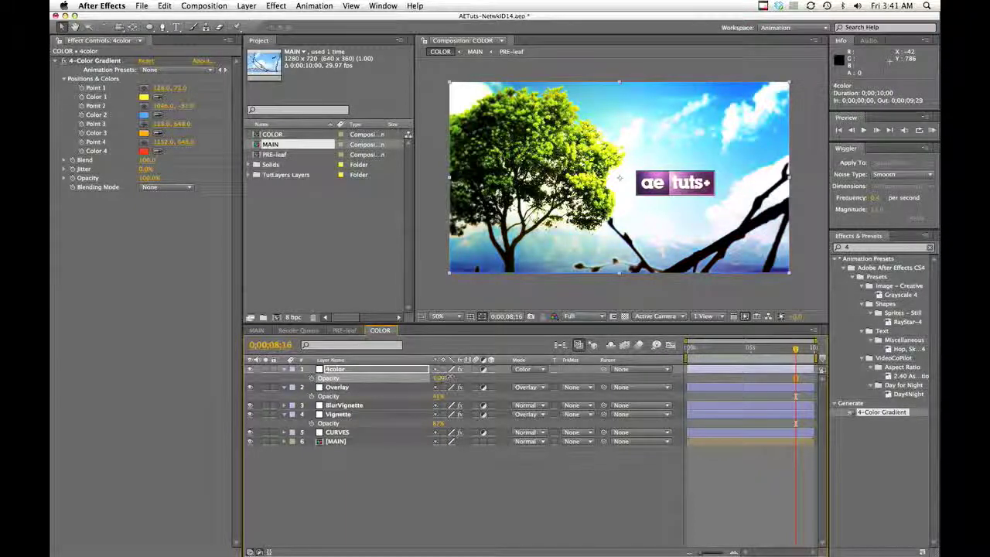
drag(453, 376, 455, 375)
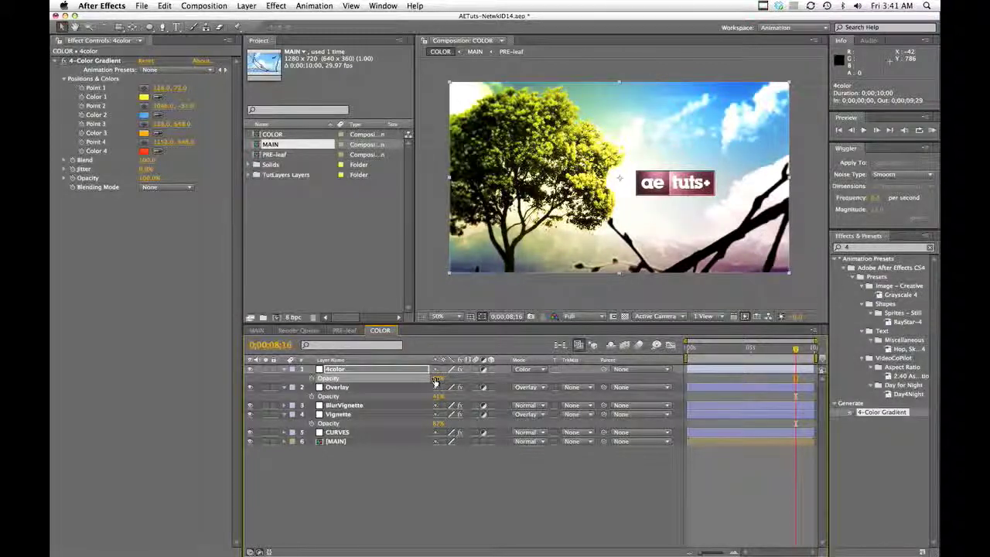
click(523, 473)
drag(781, 352, 696, 352)
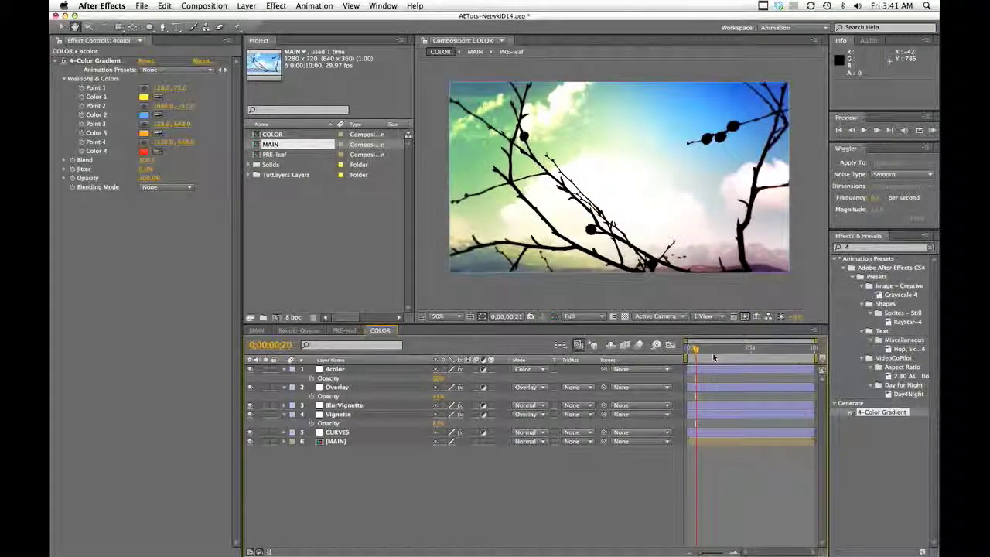
drag(696, 352, 765, 349)
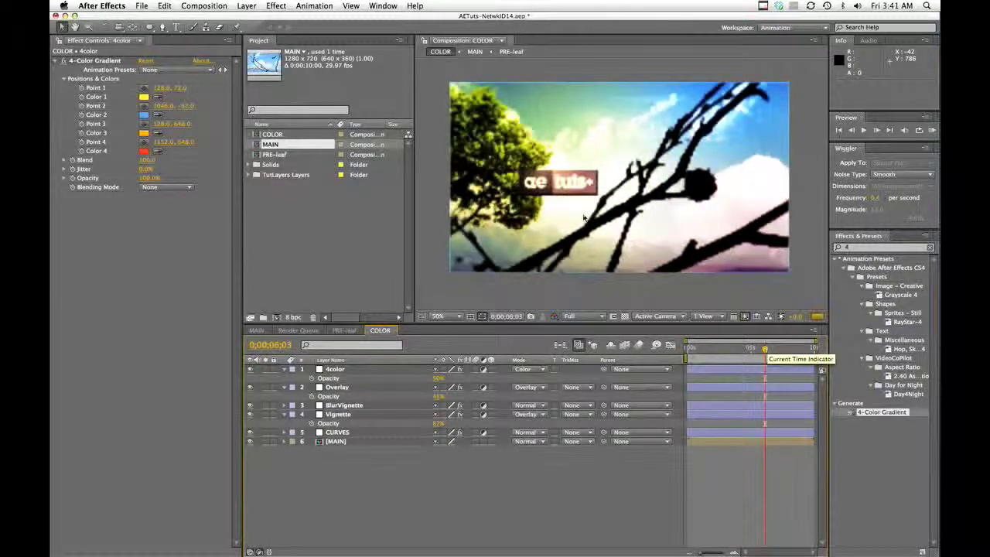
click(427, 379)
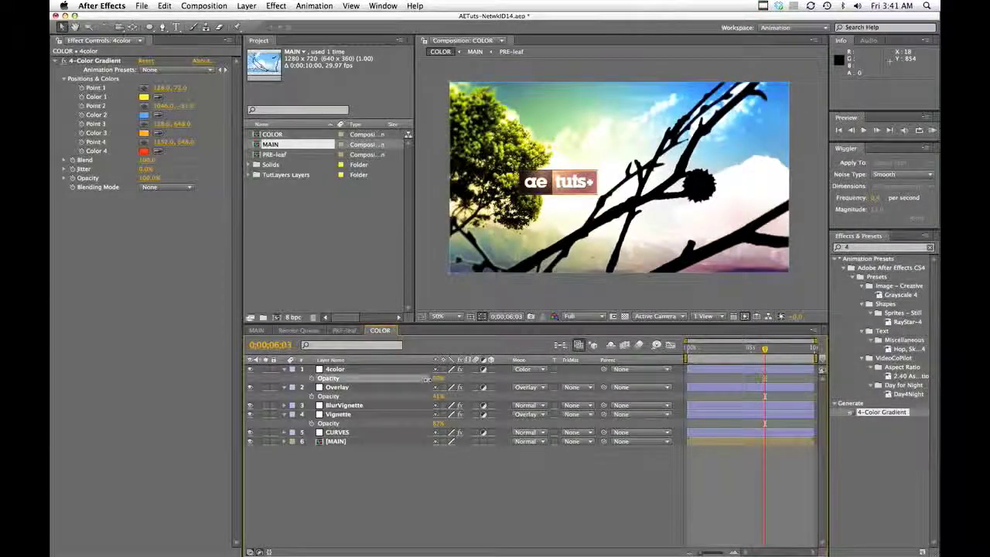
key(super+s)
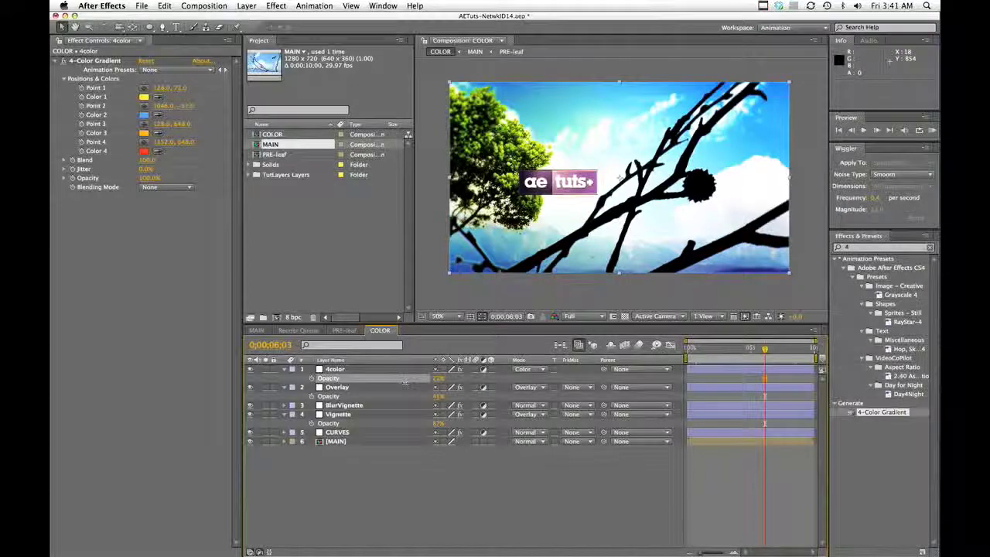
click(411, 370)
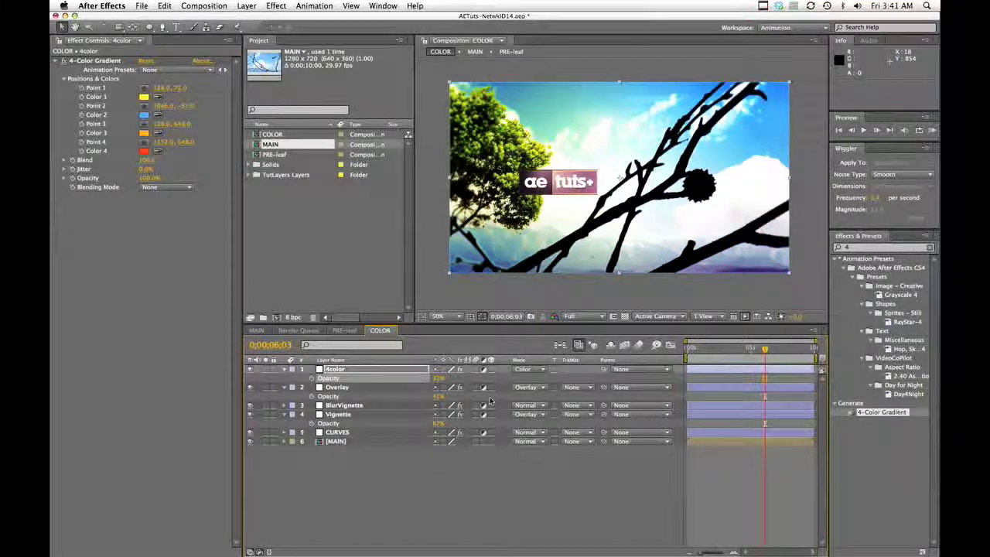
drag(765, 348, 790, 350)
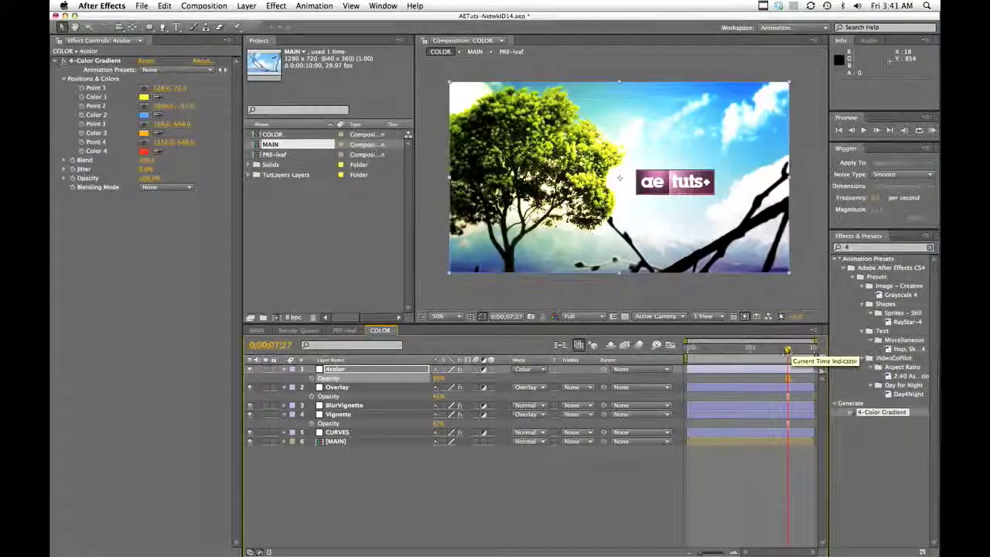
drag(788, 350, 797, 349)
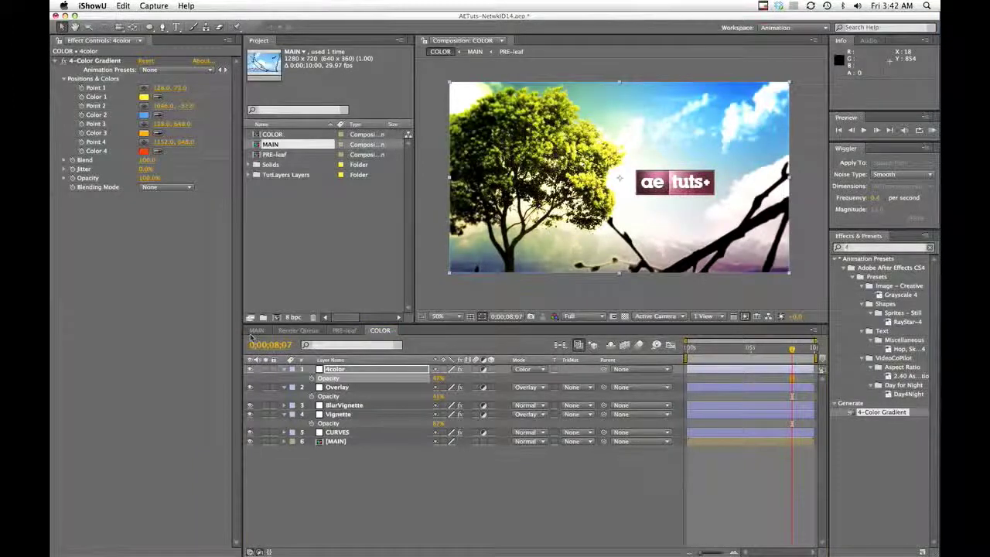
Turn on the Particular leaves layers in the MAIN composition and return to the COLOR composition.
click(251, 339)
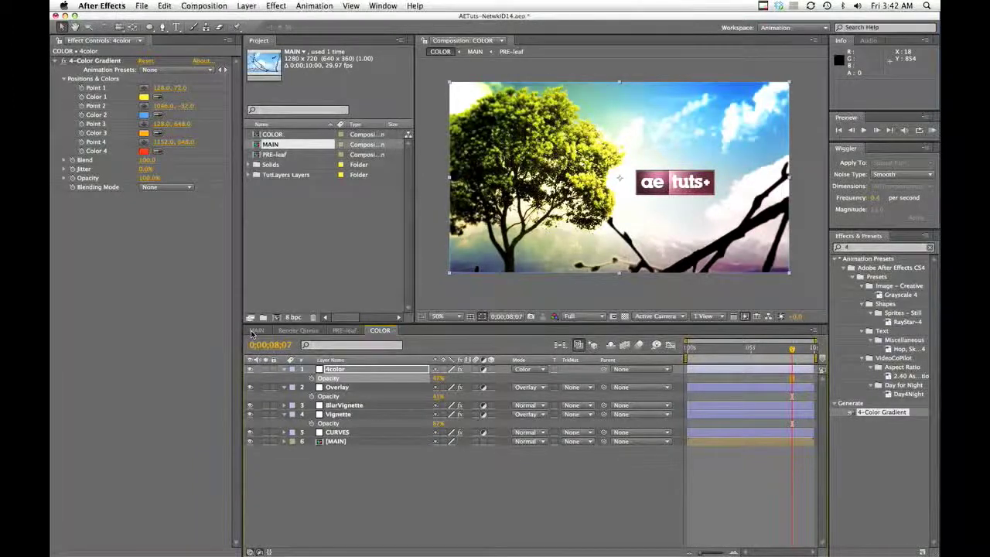
click(256, 330)
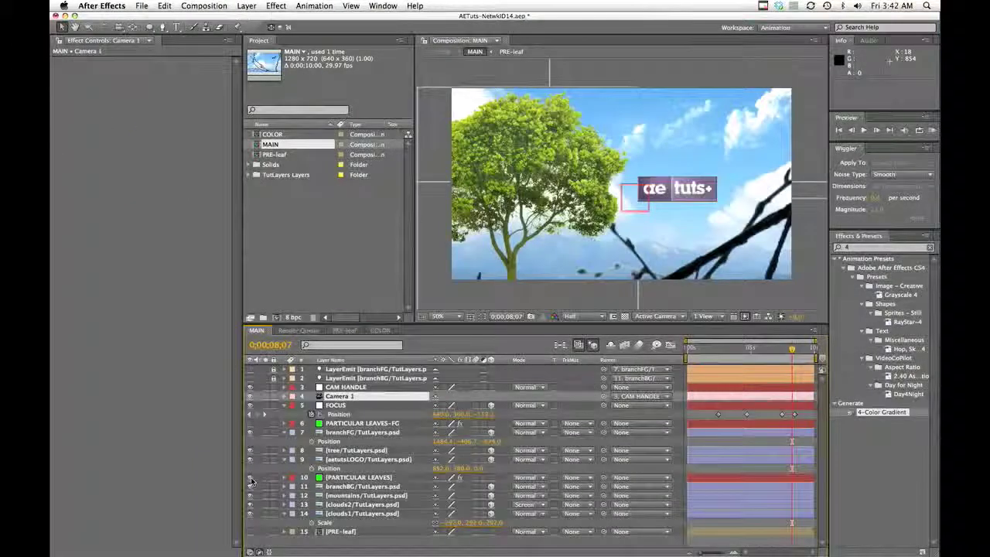
click(379, 331)
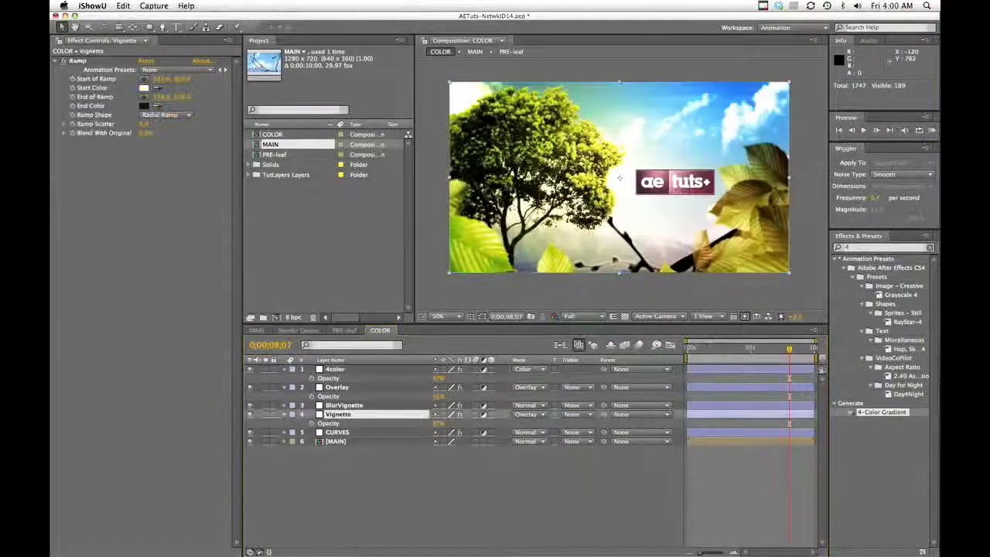
Go to about 0;00;00;23 and add a new adjustment layer named DESATURATE above 4color.
click(772, 349)
drag(772, 349, 696, 348)
right_click(403, 449)
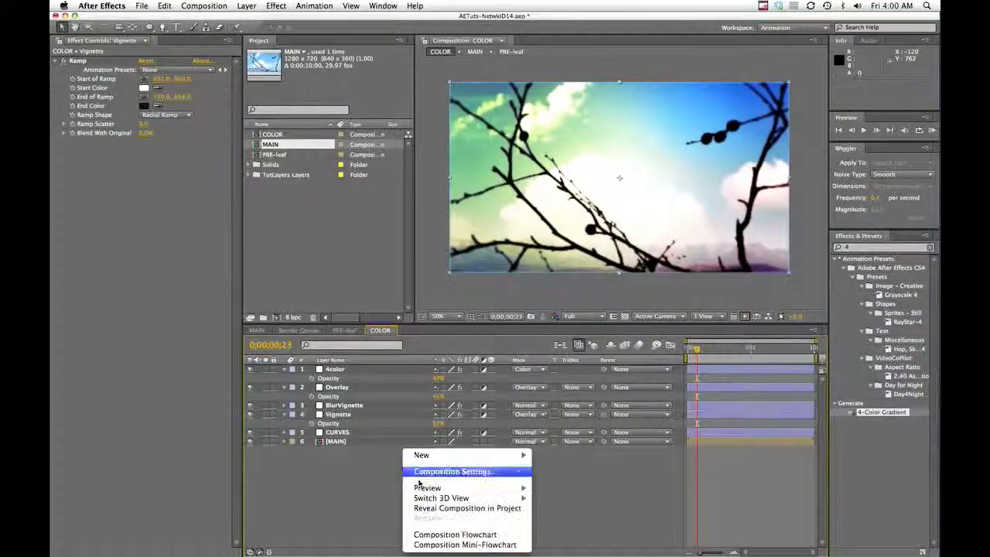
mouse_move(443, 459)
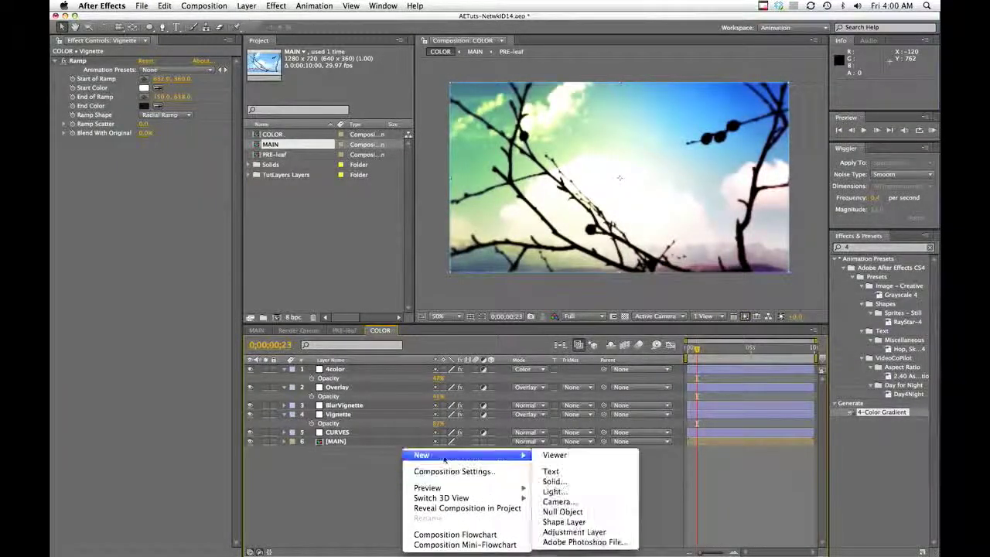
click(568, 533)
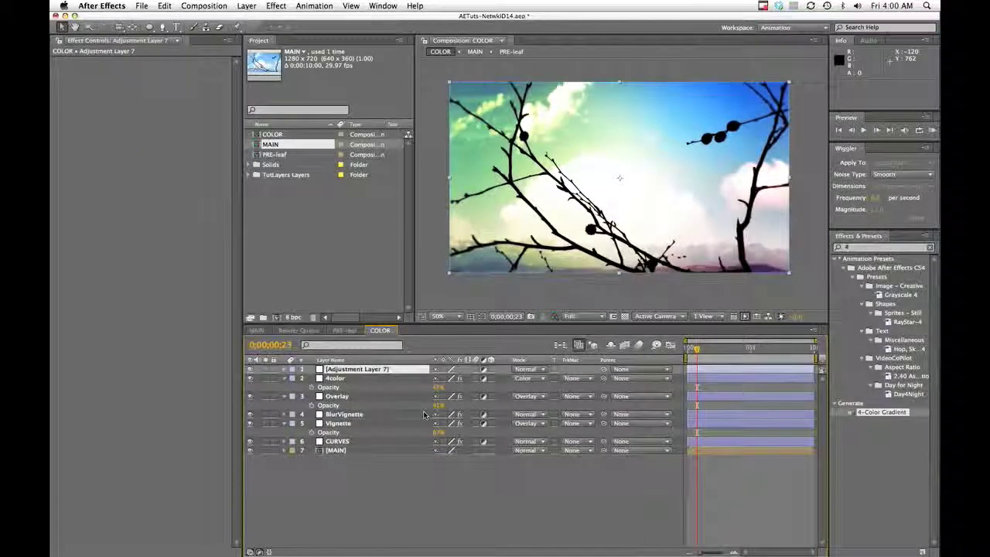
text(DESATURATE)
key(Return)
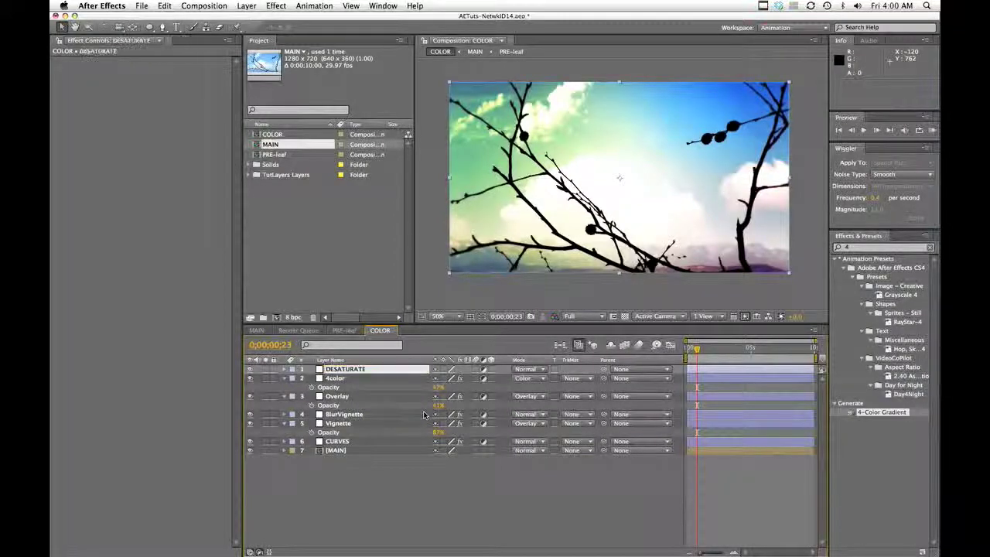
Apply Hue/Saturation to the DESATURATE layer and set Master Saturation to -100.
text(hue)
drag(879, 322, 372, 373)
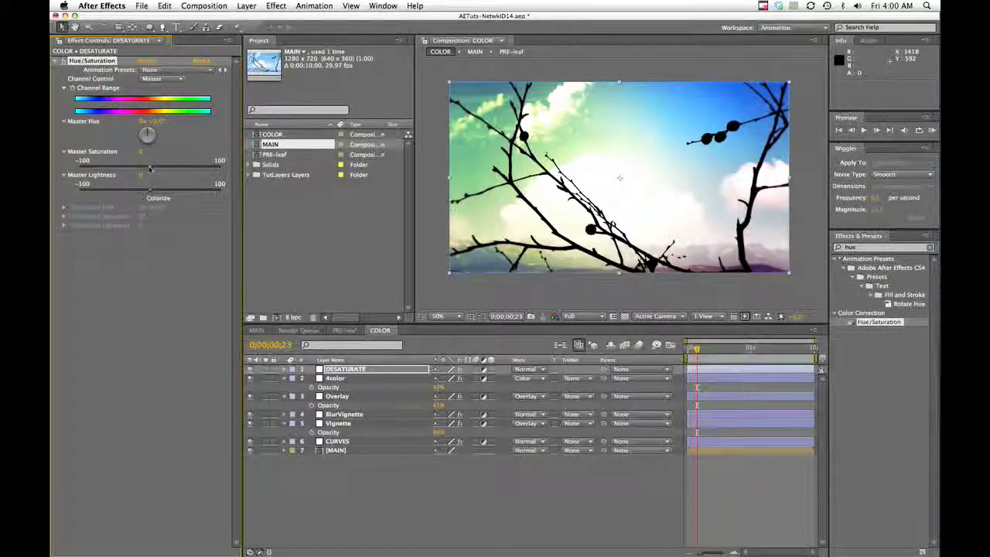
drag(148, 167, 74, 166)
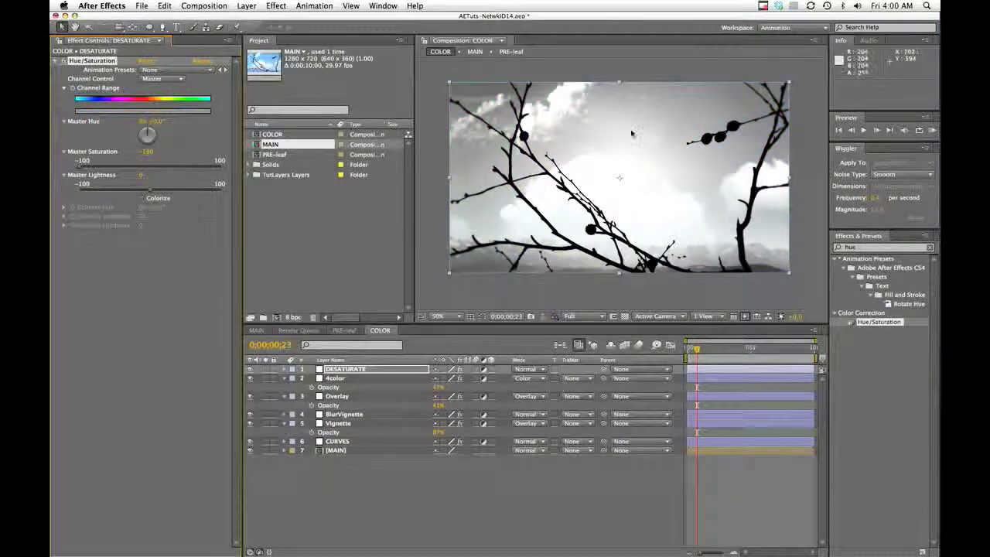
click(170, 239)
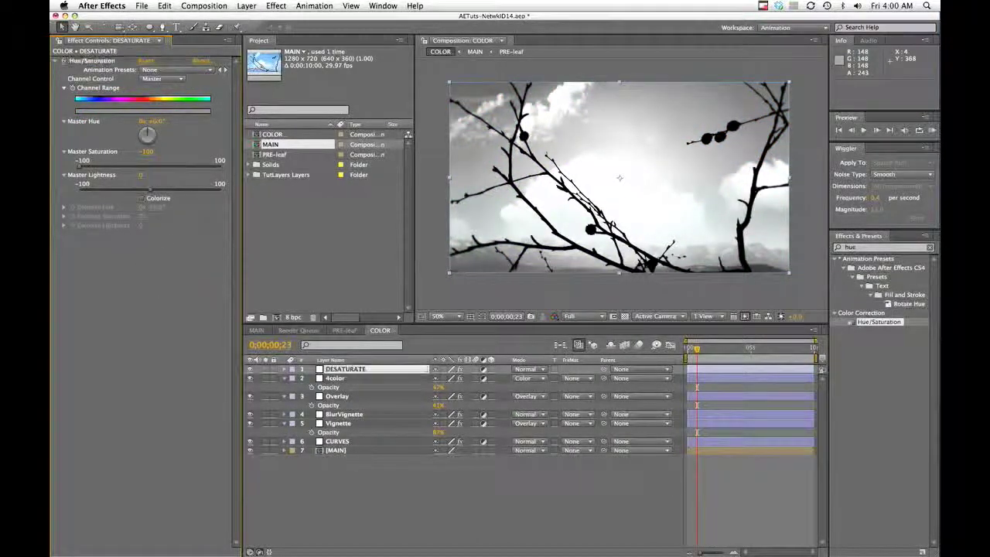
Apply Brightness & Contrast to the DESATURATE layer, lowering the brightness and raising the contrast.
click(859, 248)
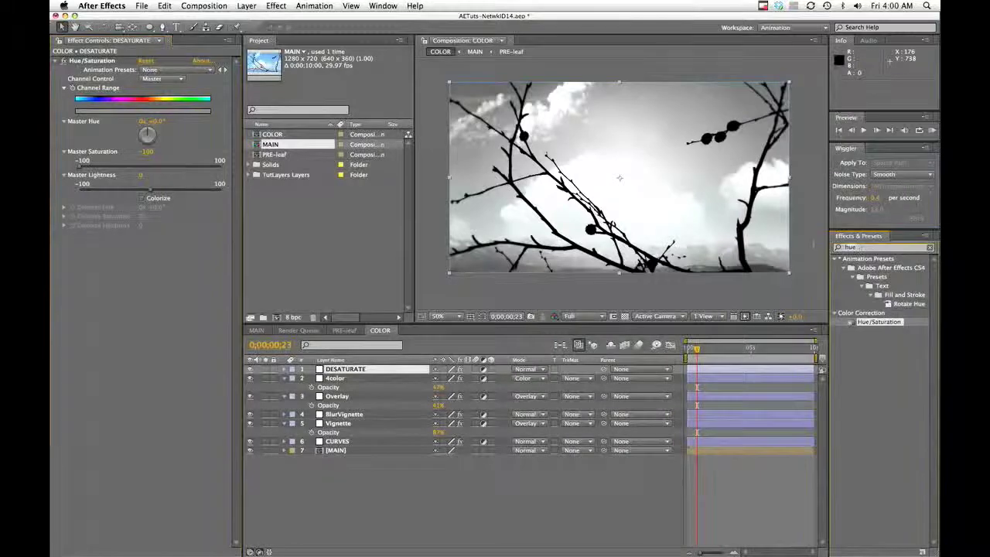
text(bright)
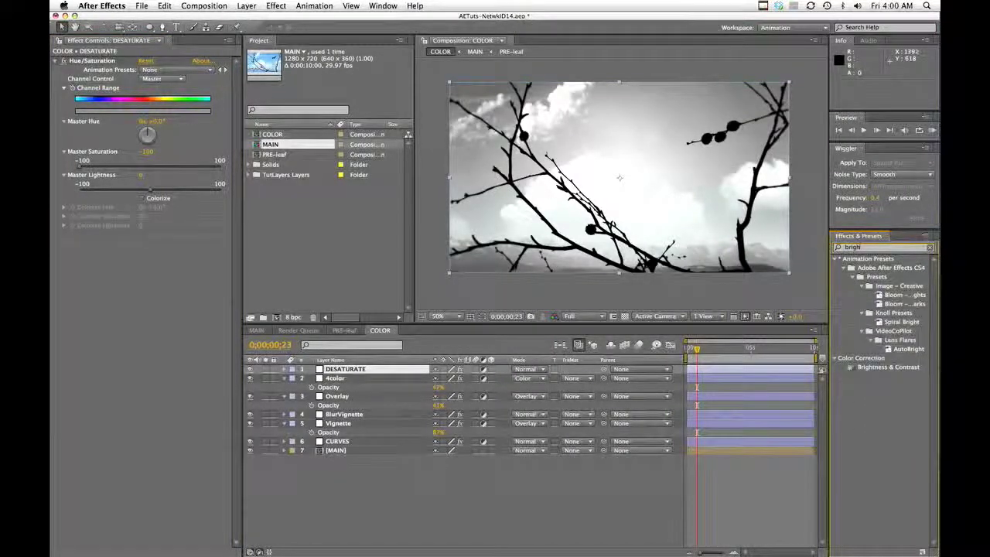
drag(877, 370, 328, 372)
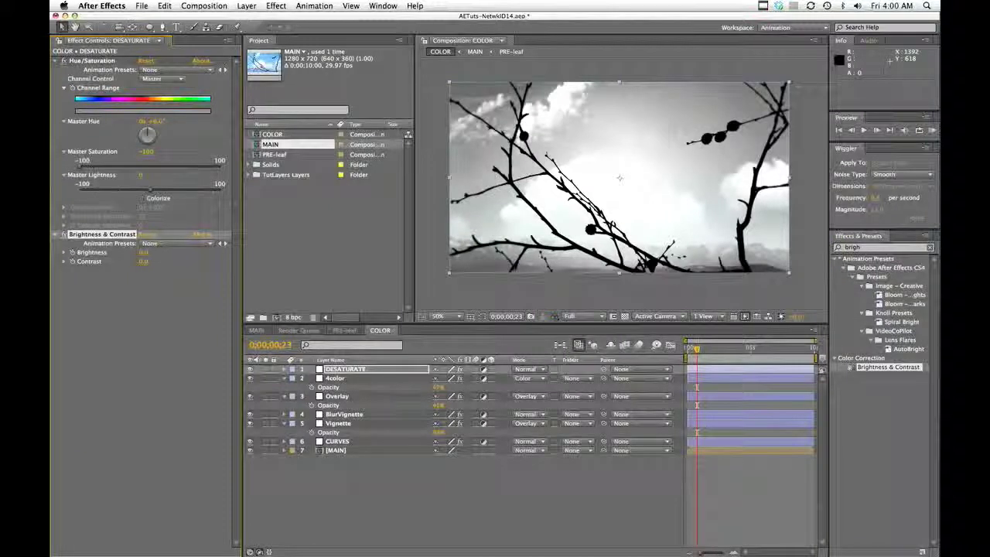
mouse_move(143, 252)
mouse_down()
mouse_move(127, 252)
mouse_move(147, 261)
mouse_up()
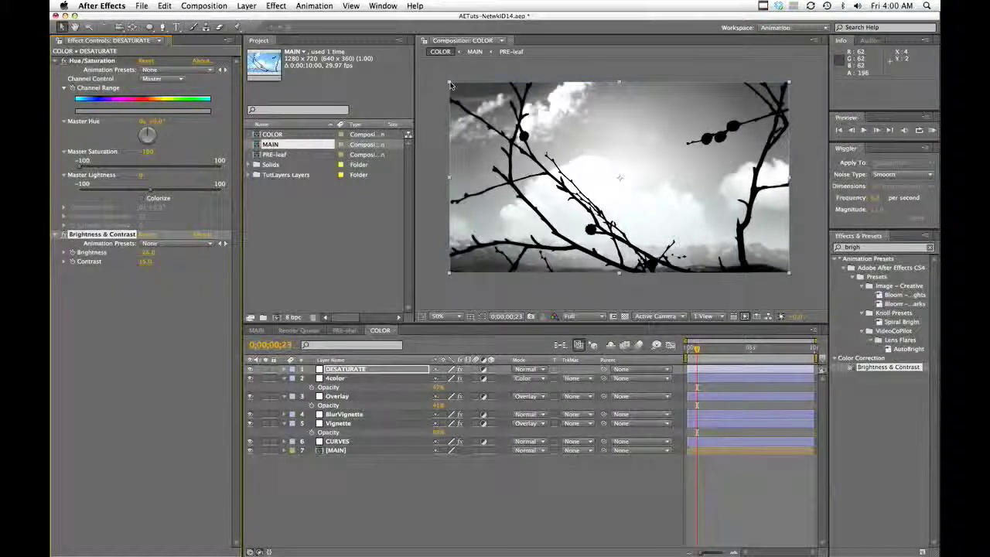
Apply the Noise effect to the DESATURATE layer, set Amount of Noise to 8% and turn off Use Color Noise.
click(276, 5)
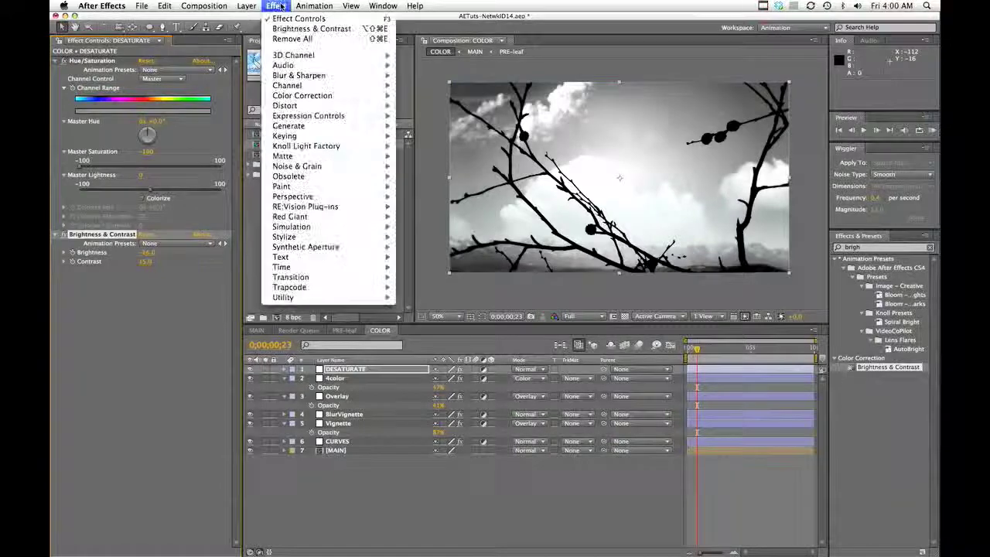
mouse_move(304, 169)
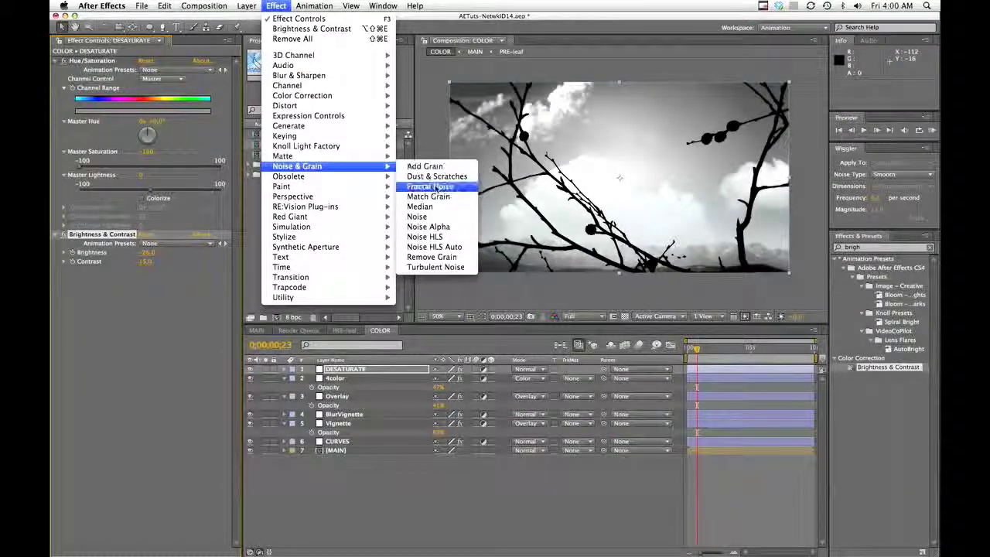
click(418, 216)
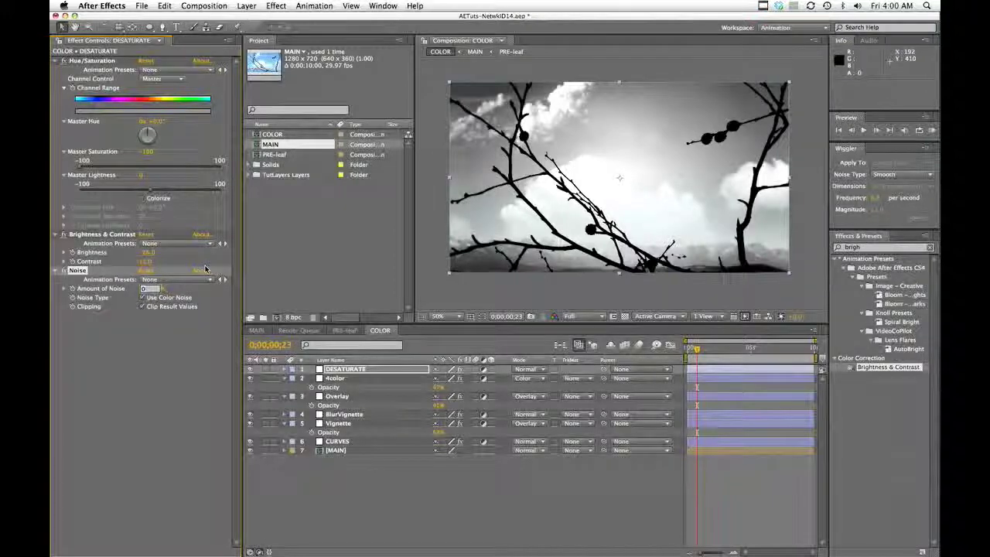
key(Tab)
click(145, 288)
drag(143, 290, 155, 291)
click(144, 298)
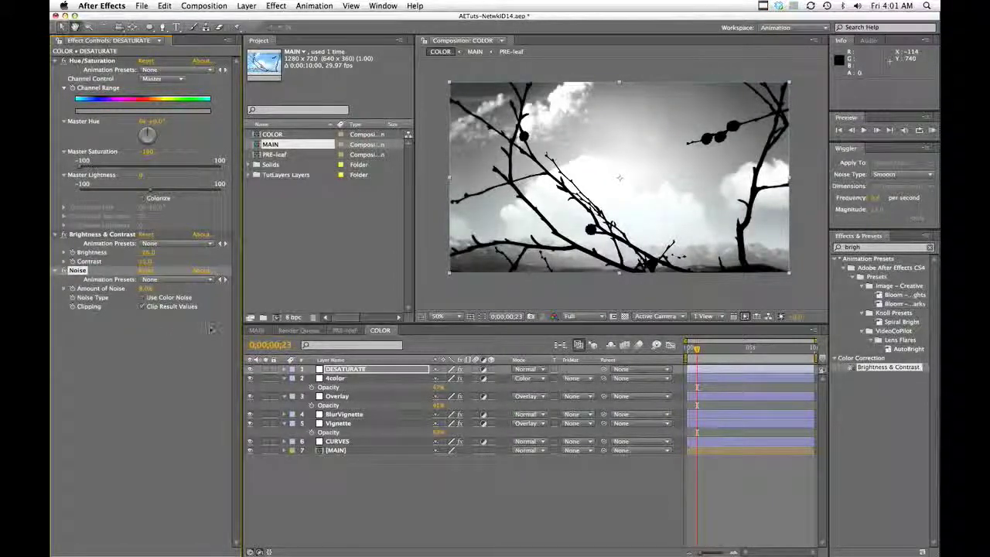
At 0;00;02;13, draw a large elliptical mask on the DESATURATE layer that surrounds the whole frame.
click(340, 371)
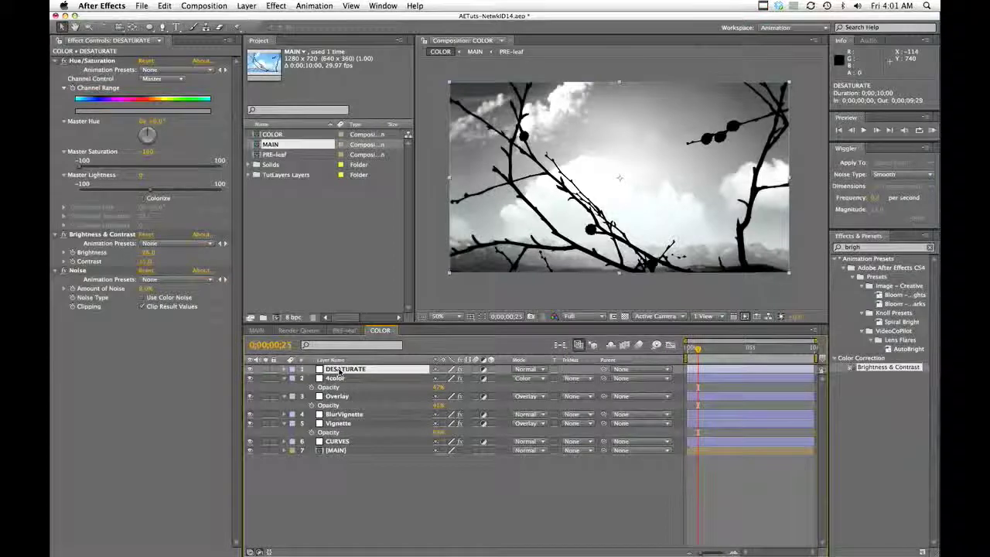
drag(699, 351, 756, 348)
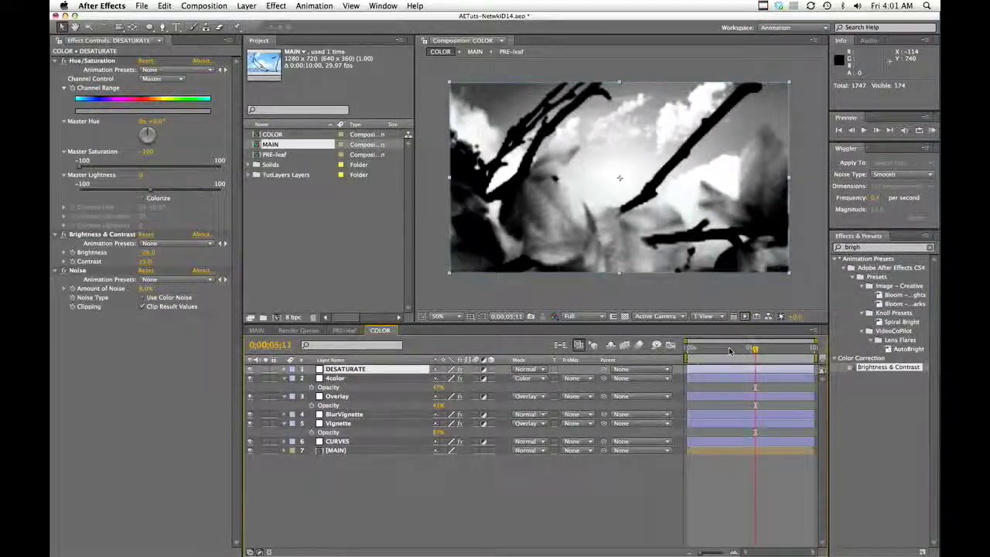
click(718, 350)
click(717, 349)
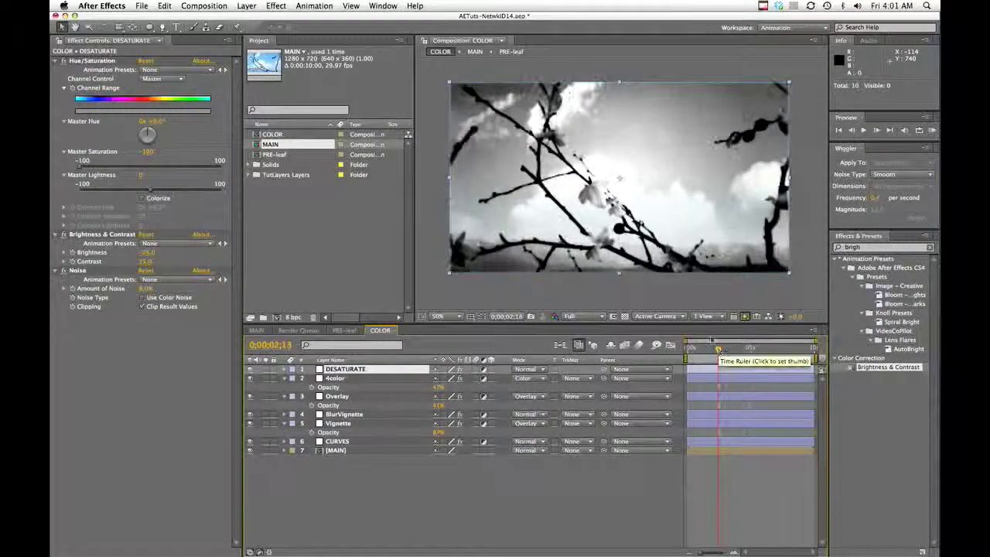
click(58, 60)
drag(151, 28, 177, 51)
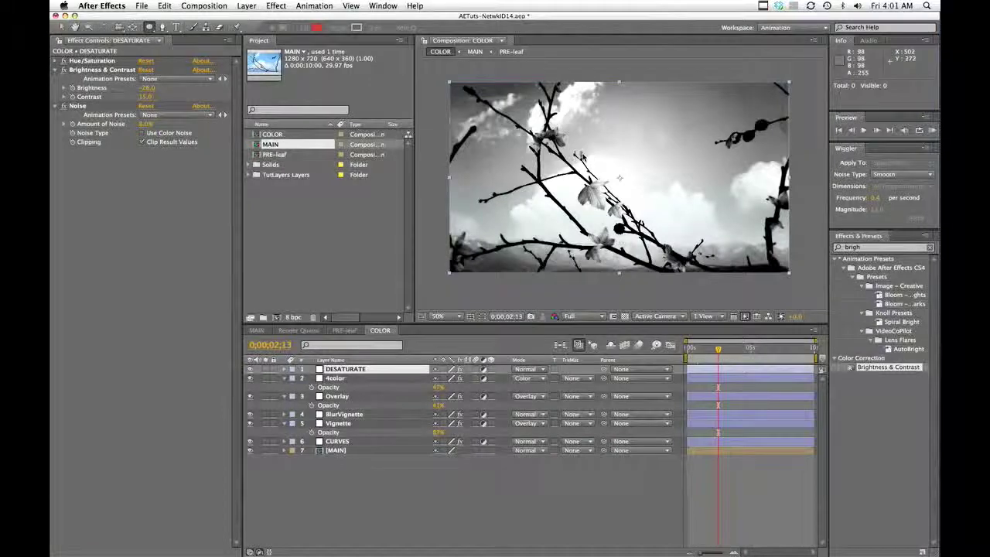
scroll(619, 177, down, 2)
drag(467, 78, 758, 273)
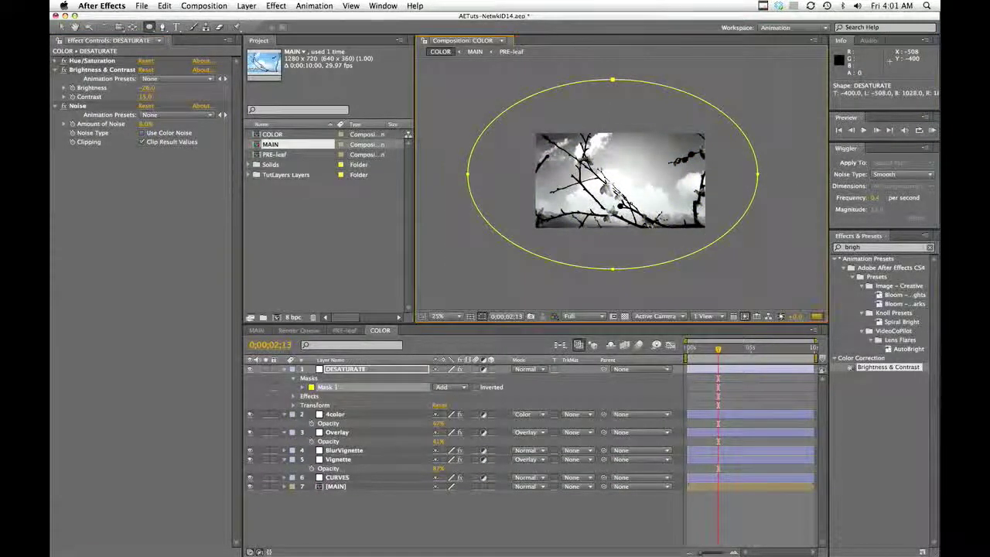
Set the Mask Feather of the DESATURATE layer's elliptical mask to 150 pixels.
key(f)
click(340, 389)
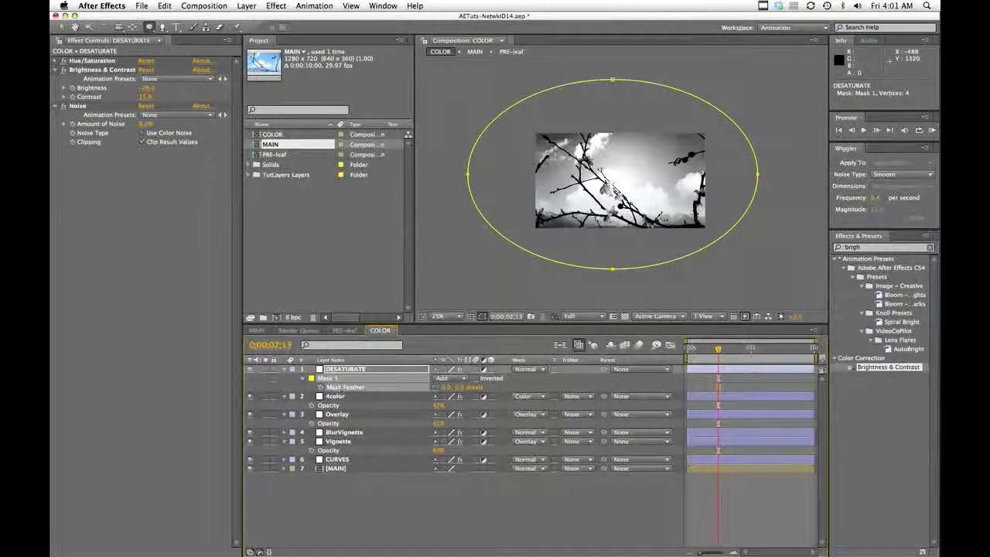
click(445, 387)
text(15)
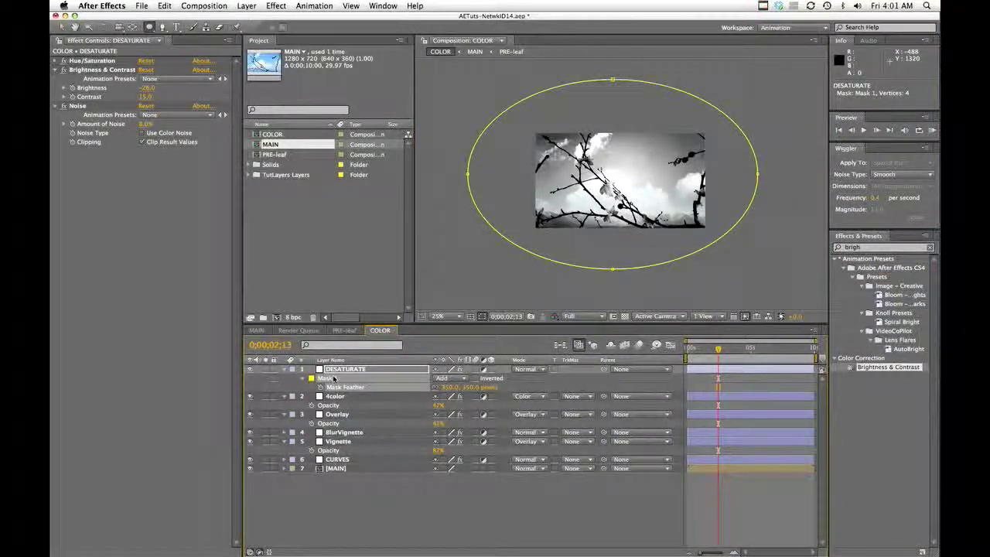
Keyframe the DESATURATE mask's Mask Path and shift that keyframe back to about one second.
click(308, 378)
click(308, 378)
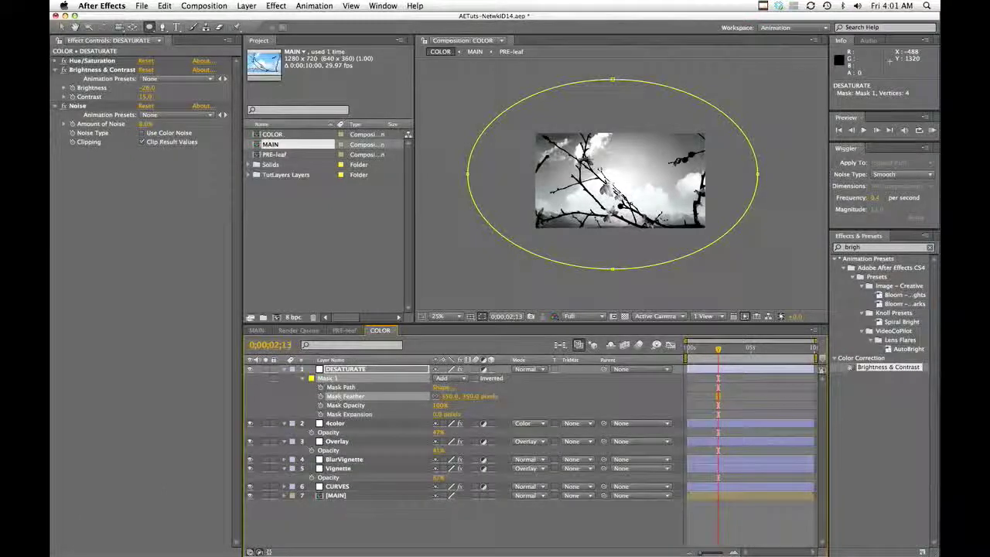
click(320, 386)
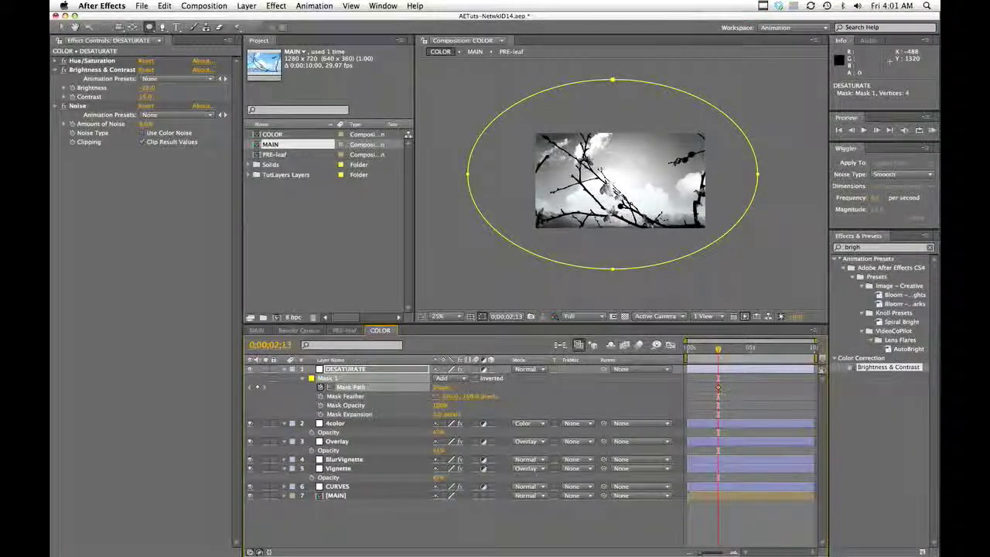
drag(718, 348, 698, 350)
drag(718, 386, 698, 389)
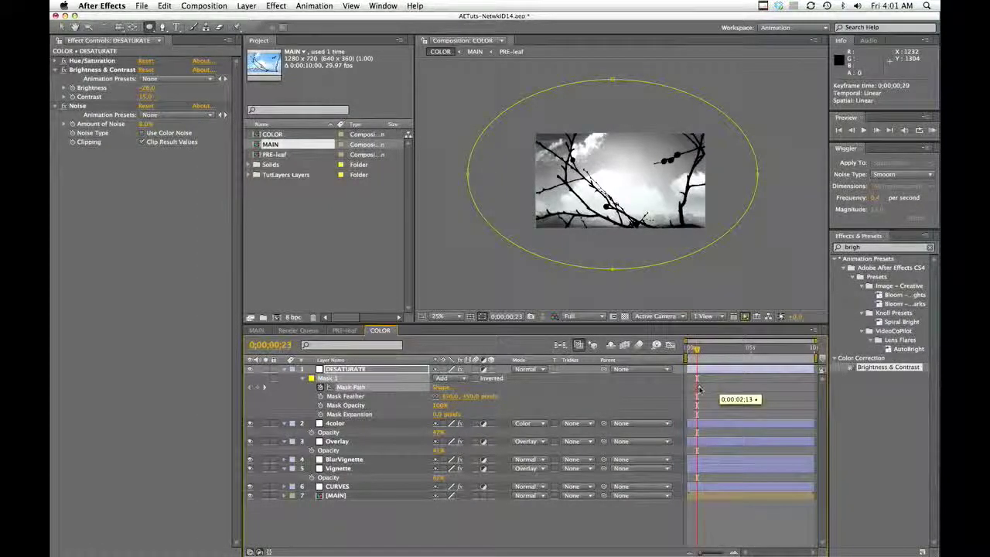
drag(699, 349, 734, 349)
drag(697, 388, 702, 389)
At 0;00;05;17, move the elliptical mask off the frame's right side with a slight rotation to keyframe a color reveal.
mouse_move(739, 350)
mouse_down()
mouse_move(768, 347)
mouse_move(758, 347)
mouse_up()
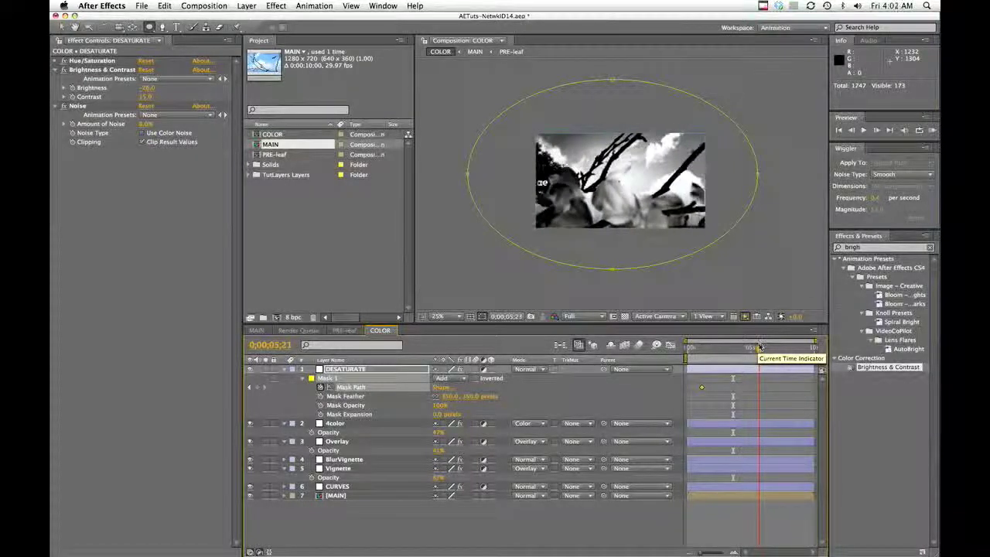
click(502, 115)
key(v)
double_click(503, 115)
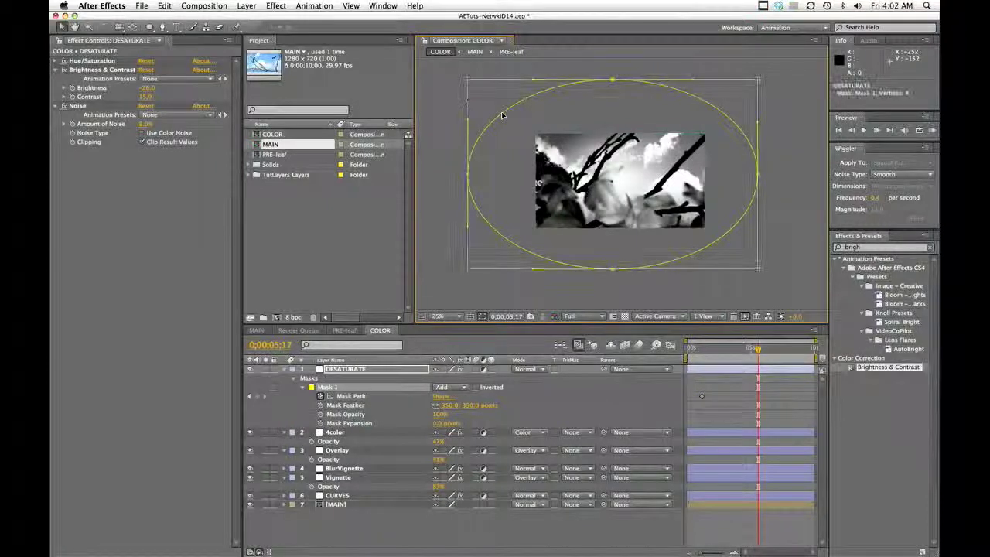
drag(467, 106, 786, 159)
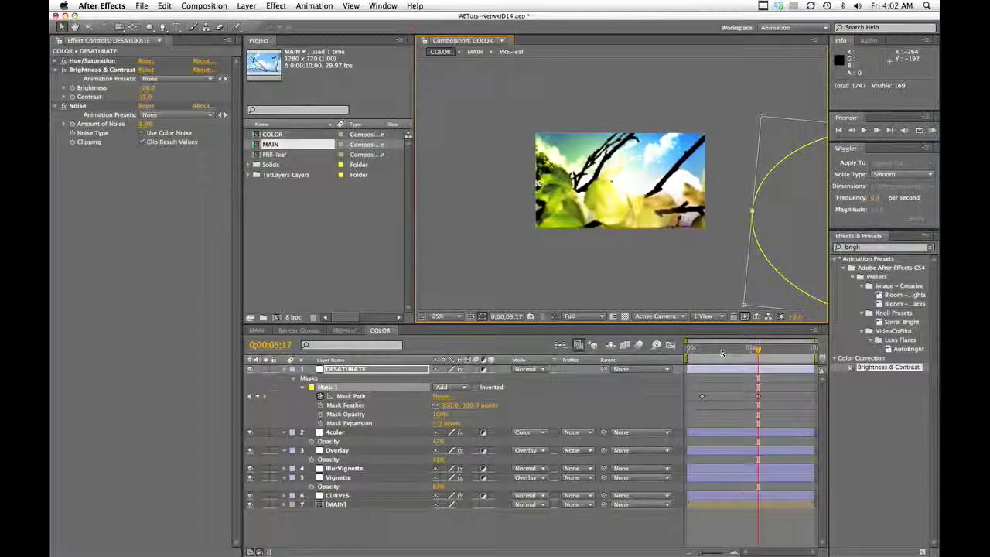
Compare the color-corrected frame at 0;00;08;00 in COLOR with the original MAIN composition.
key(period)
drag(758, 350, 789, 350)
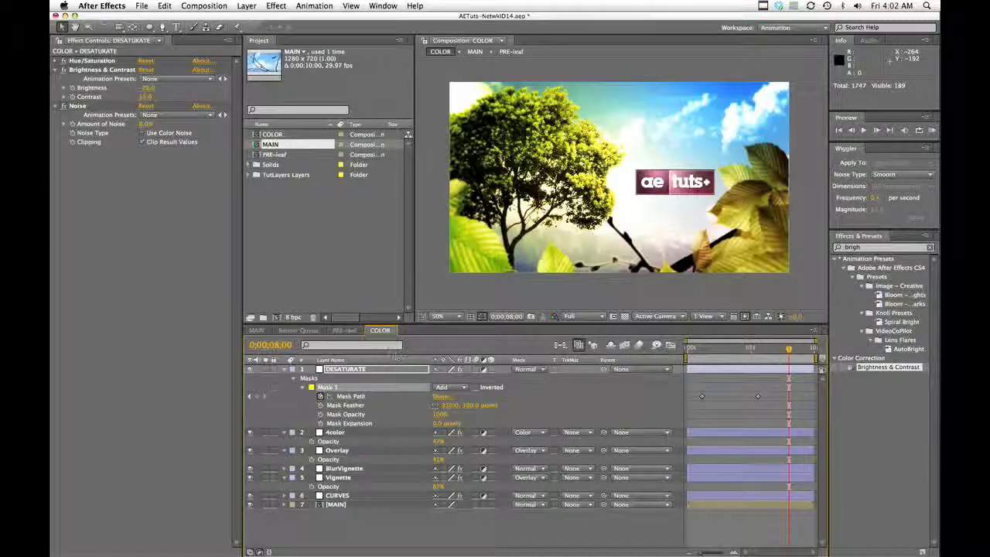
click(253, 331)
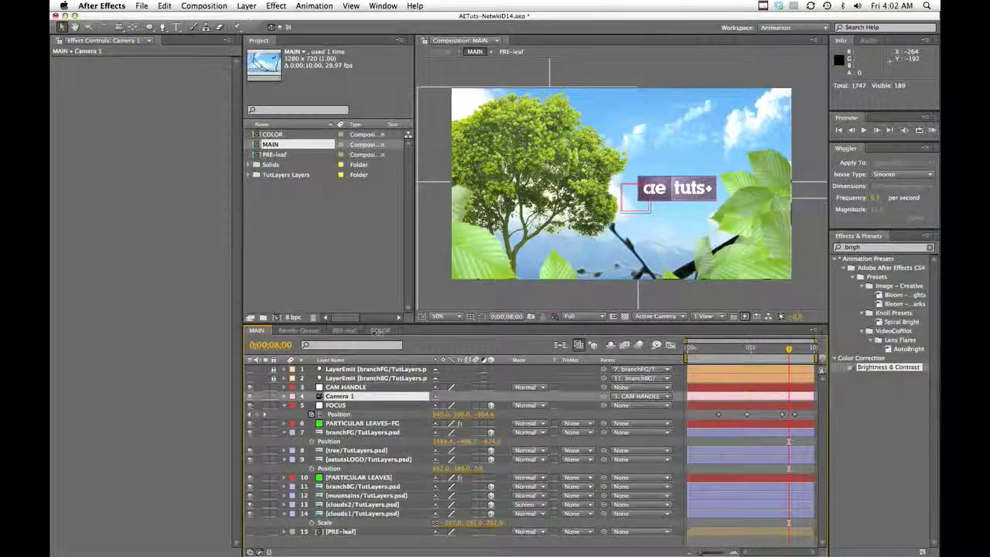
click(380, 331)
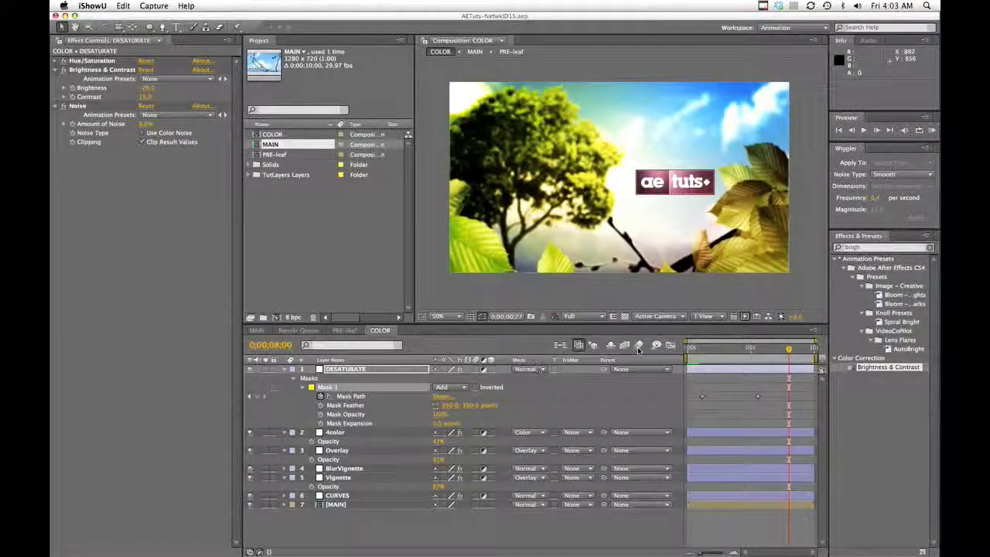
Enable motion blur for the COLOR composition and all of its layers, with the layer properties collapsed.
click(638, 346)
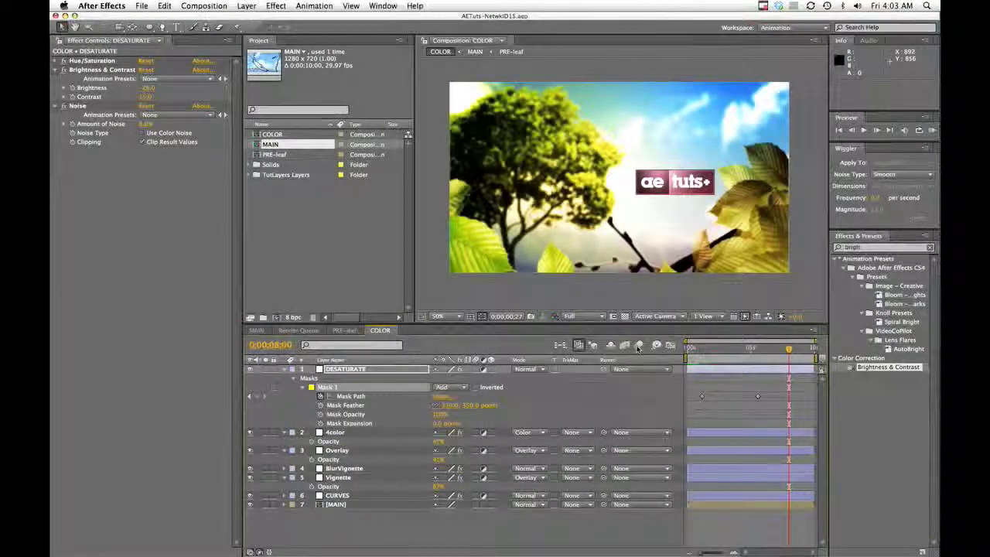
shift+click(338, 497)
click(285, 369)
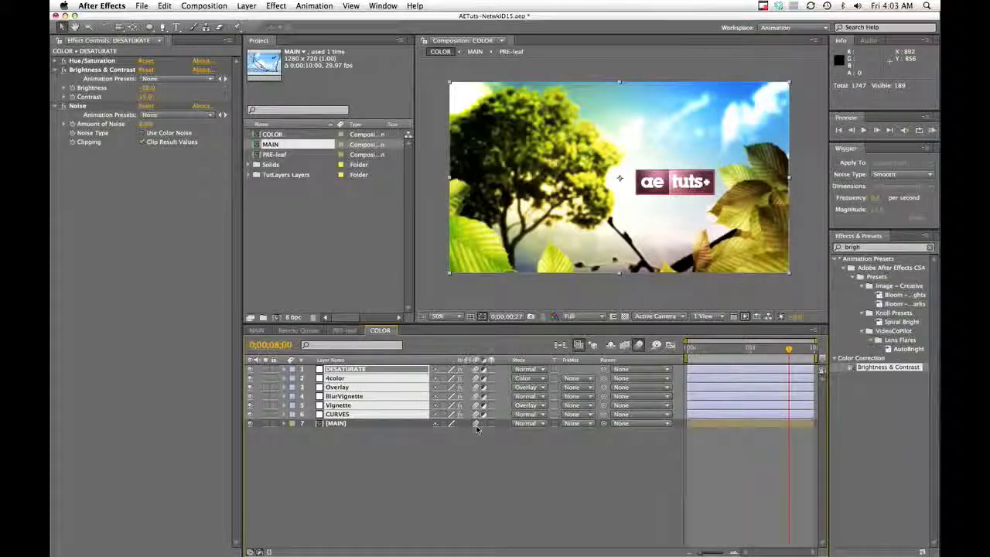
Turn on motion blur for all three leaf layers in the PRE-leaf composition and collapse their properties.
click(343, 330)
click(289, 371)
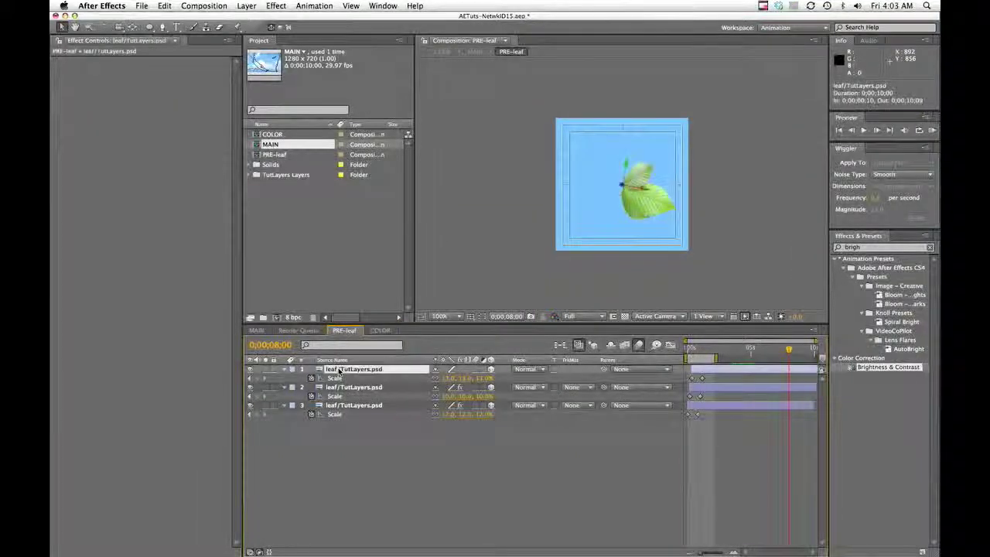
key(ctrl+a)
key(u)
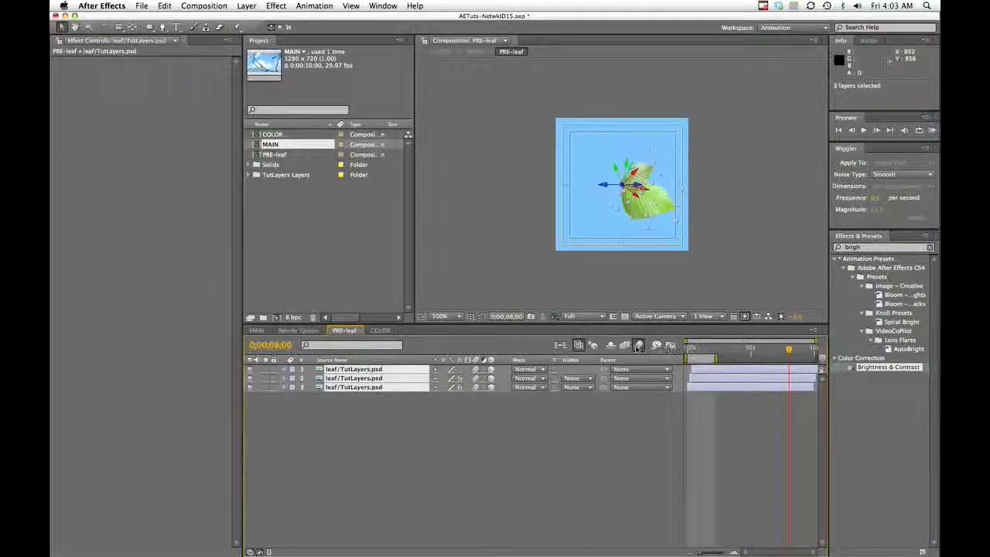
Select all unlocked layers in the MAIN composition, collapse their properties and switch on their motion blur.
click(256, 331)
click(348, 372)
click(348, 389)
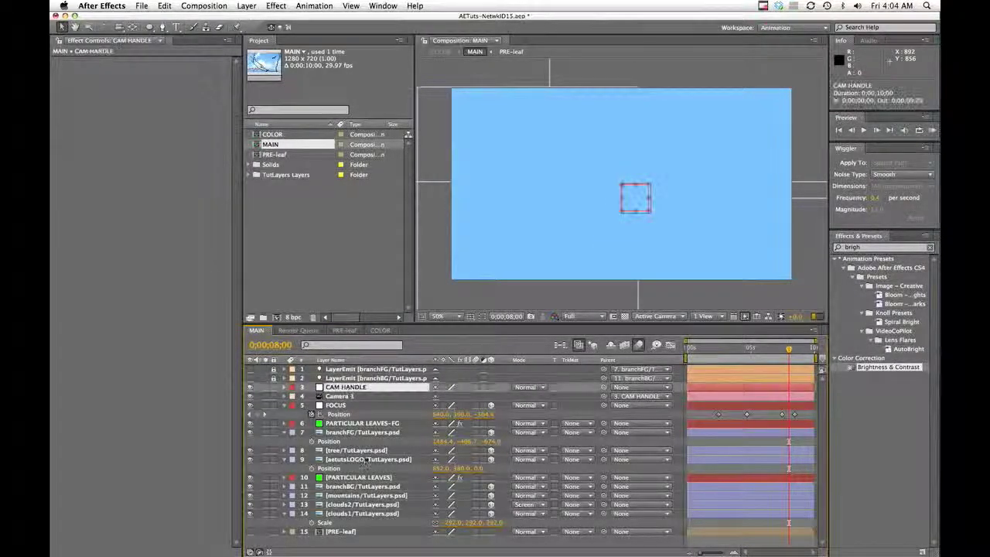
key(ctrl+a)
click(283, 391)
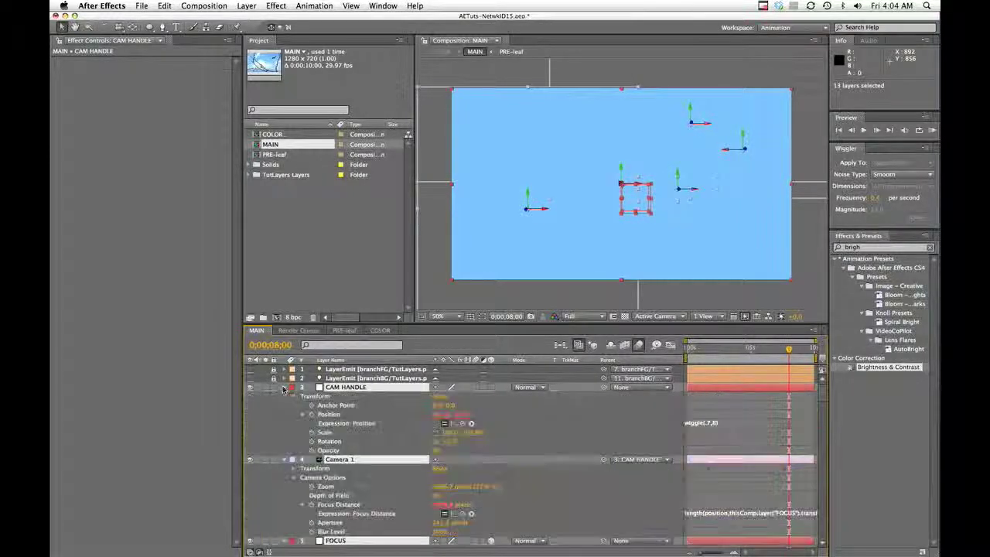
click(283, 390)
click(476, 388)
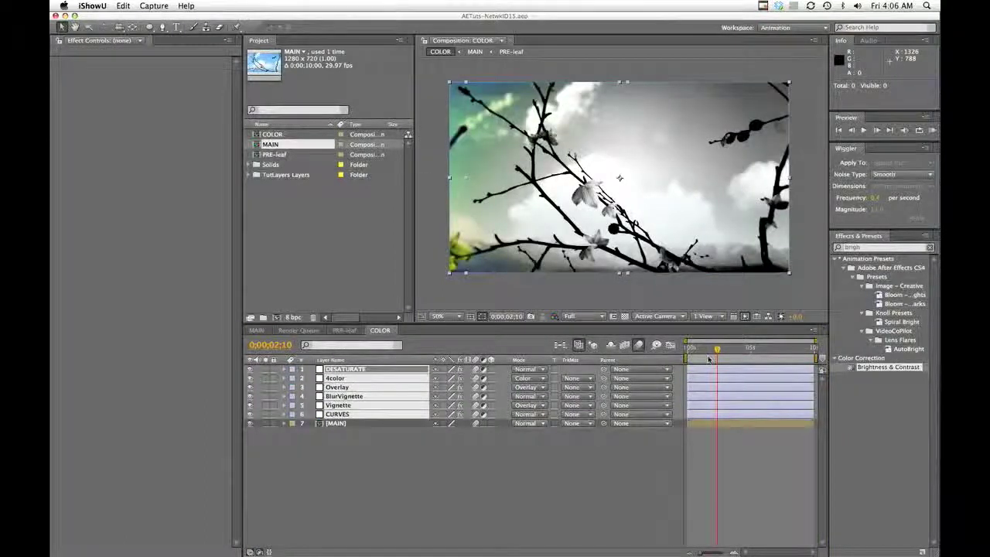
Check several early frames of the COLOR composition to review the desaturation wipe with motion blur.
click(720, 353)
click(696, 349)
click(714, 350)
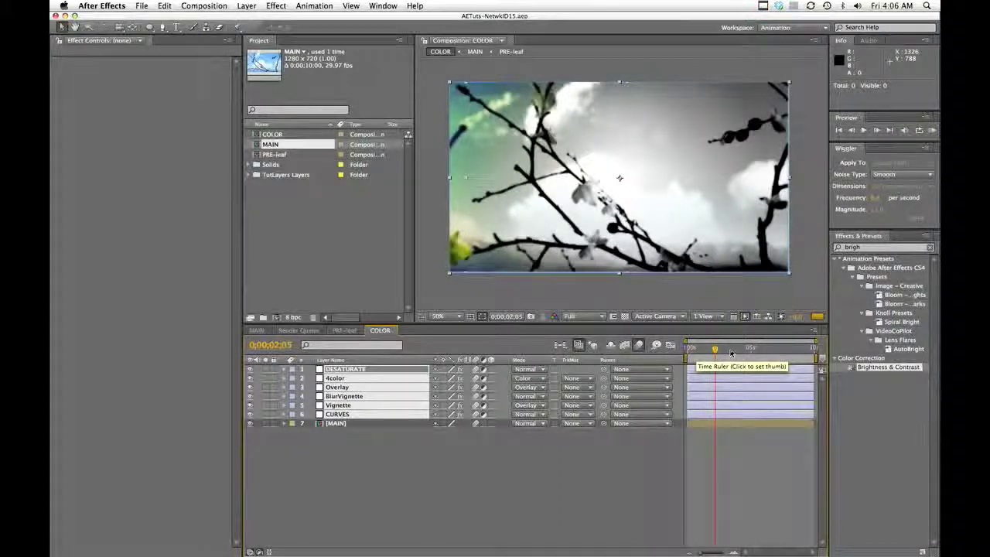
click(732, 350)
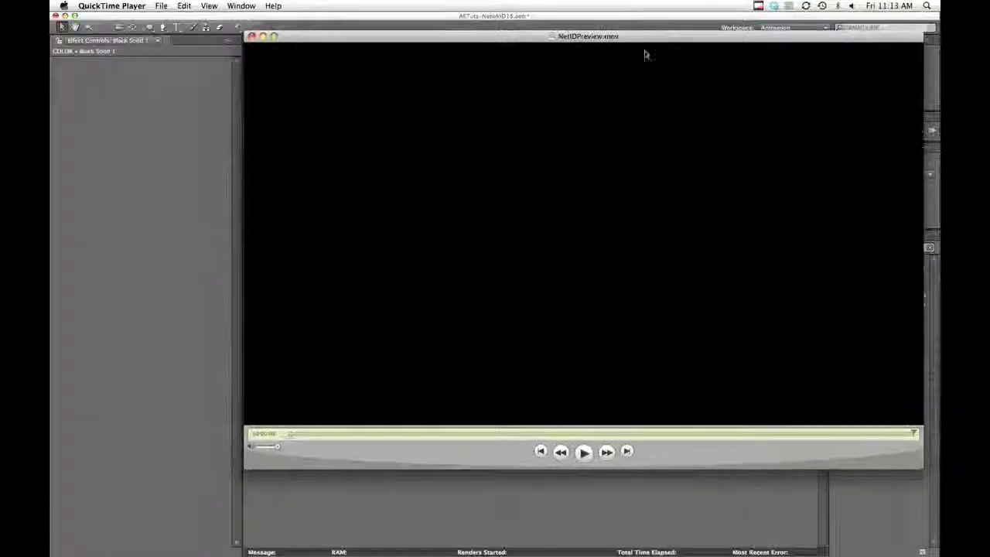
Play the rendered NetIDPreview.mov in QuickTime Player.
click(584, 452)
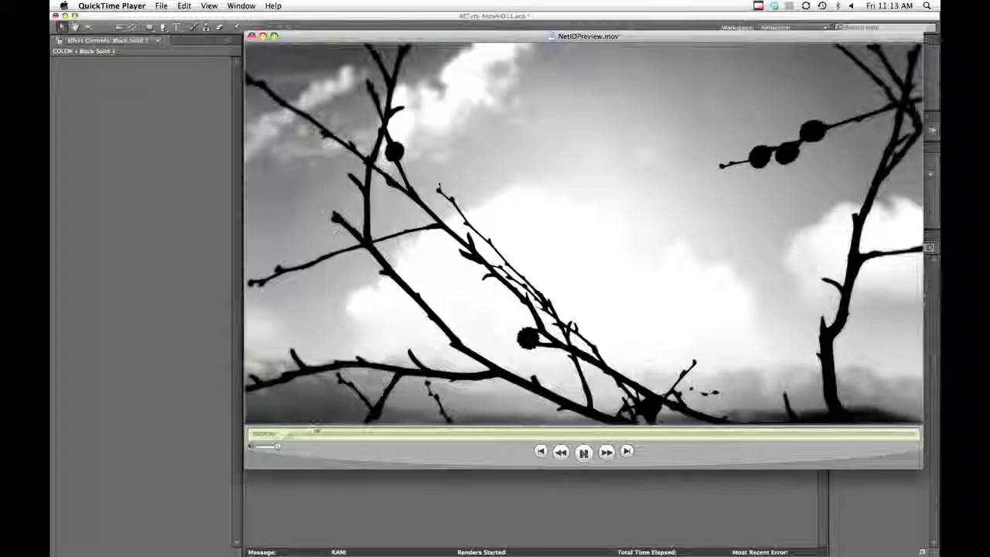